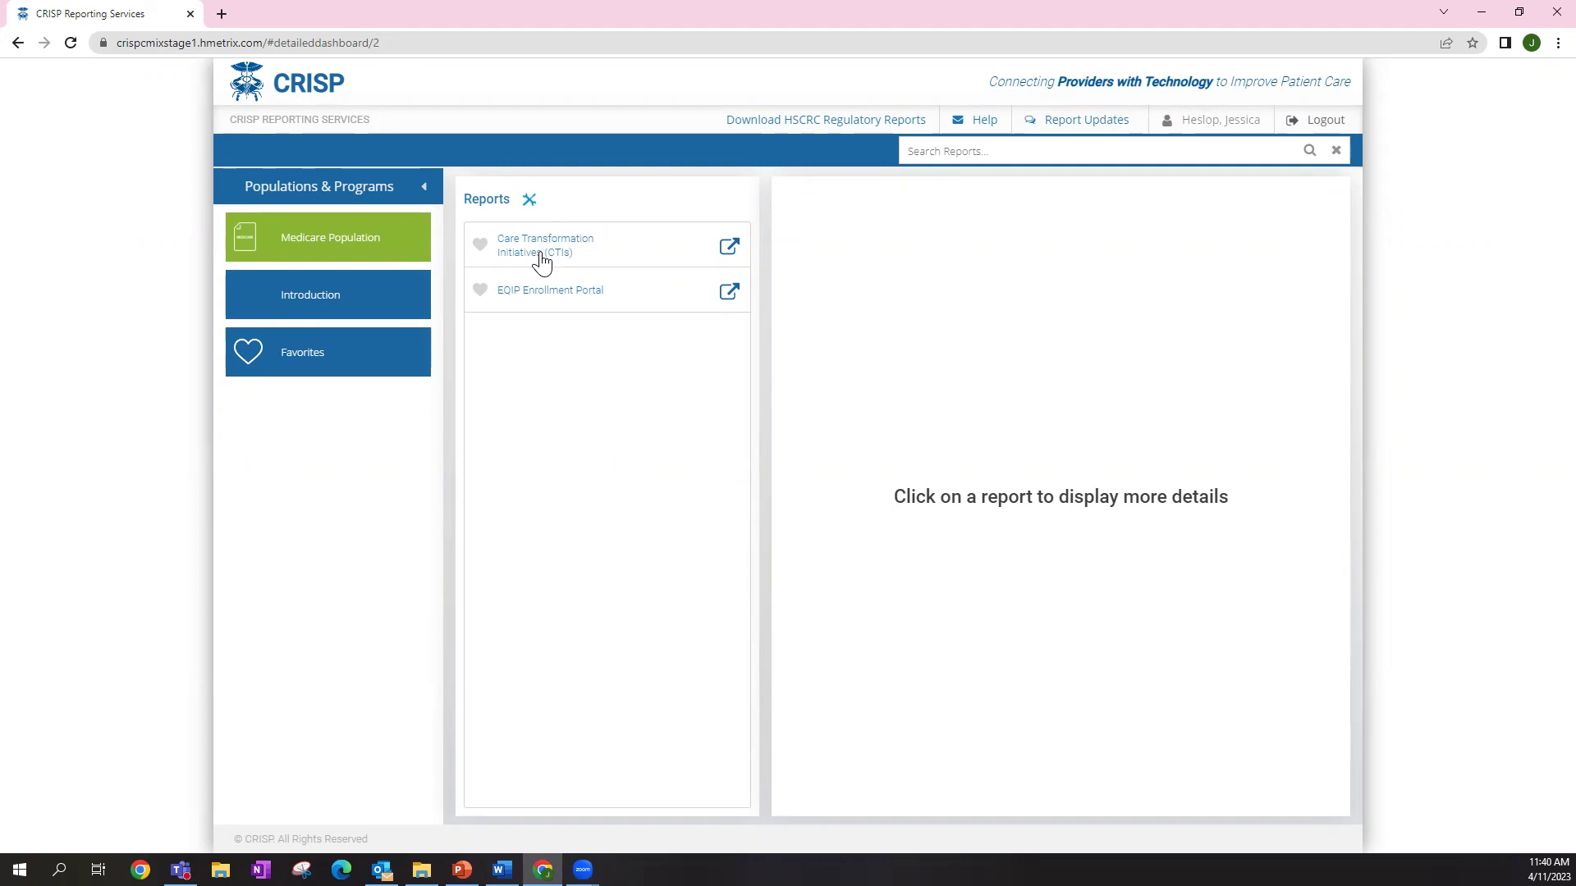
Open the Care Transformation Initiatives (CTIs) report and go to Participation Management
{"action": "left_click", "coordinate": [537, 259]}
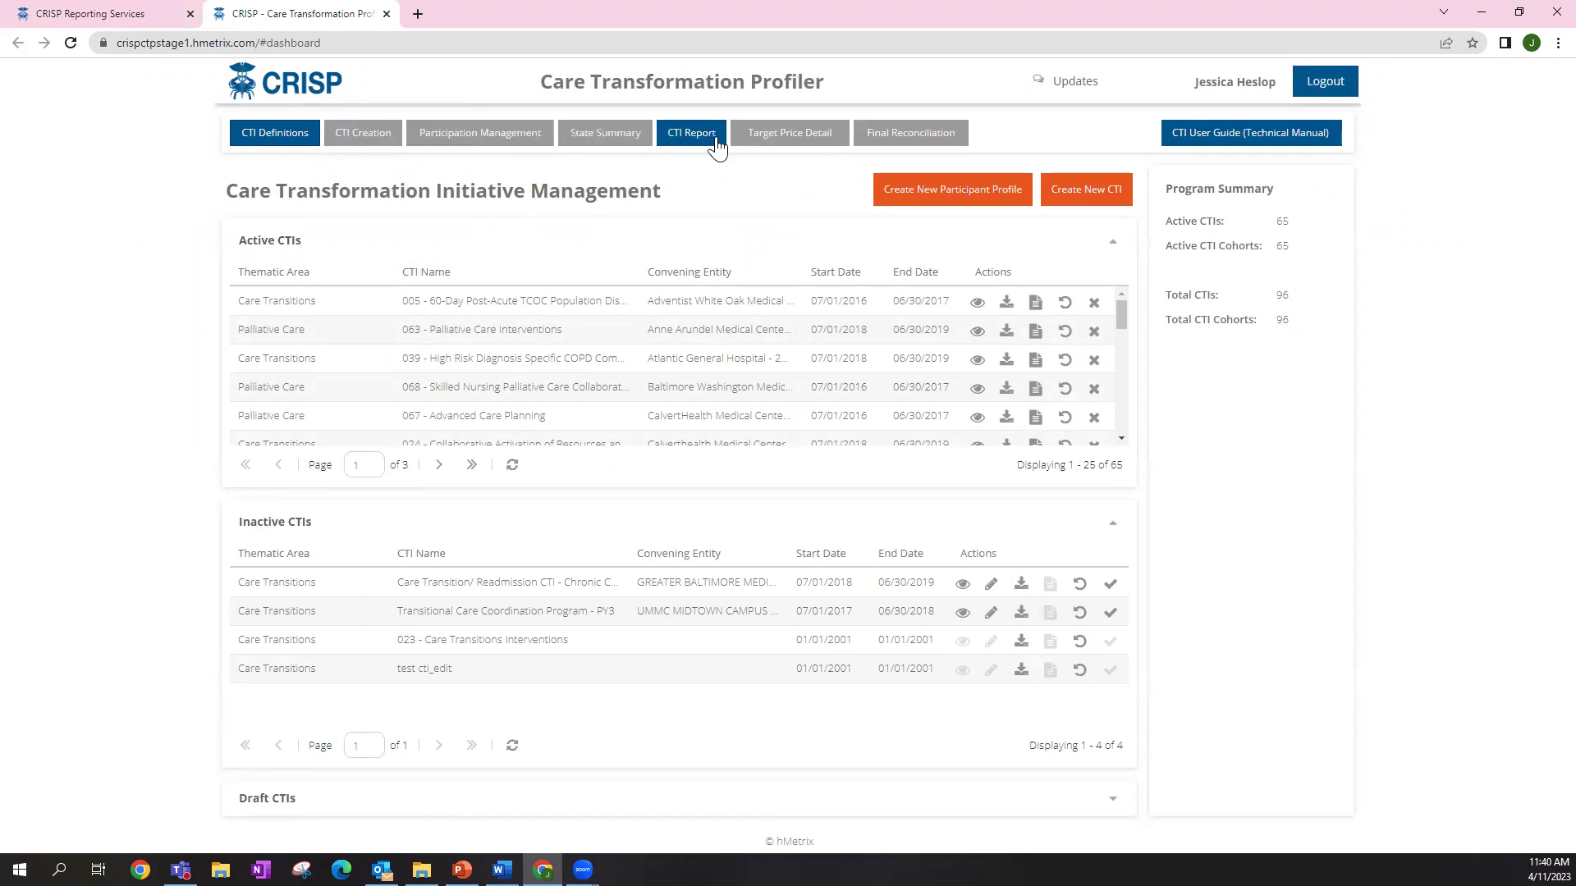
{"action": "left_click", "coordinate": [496, 141]}
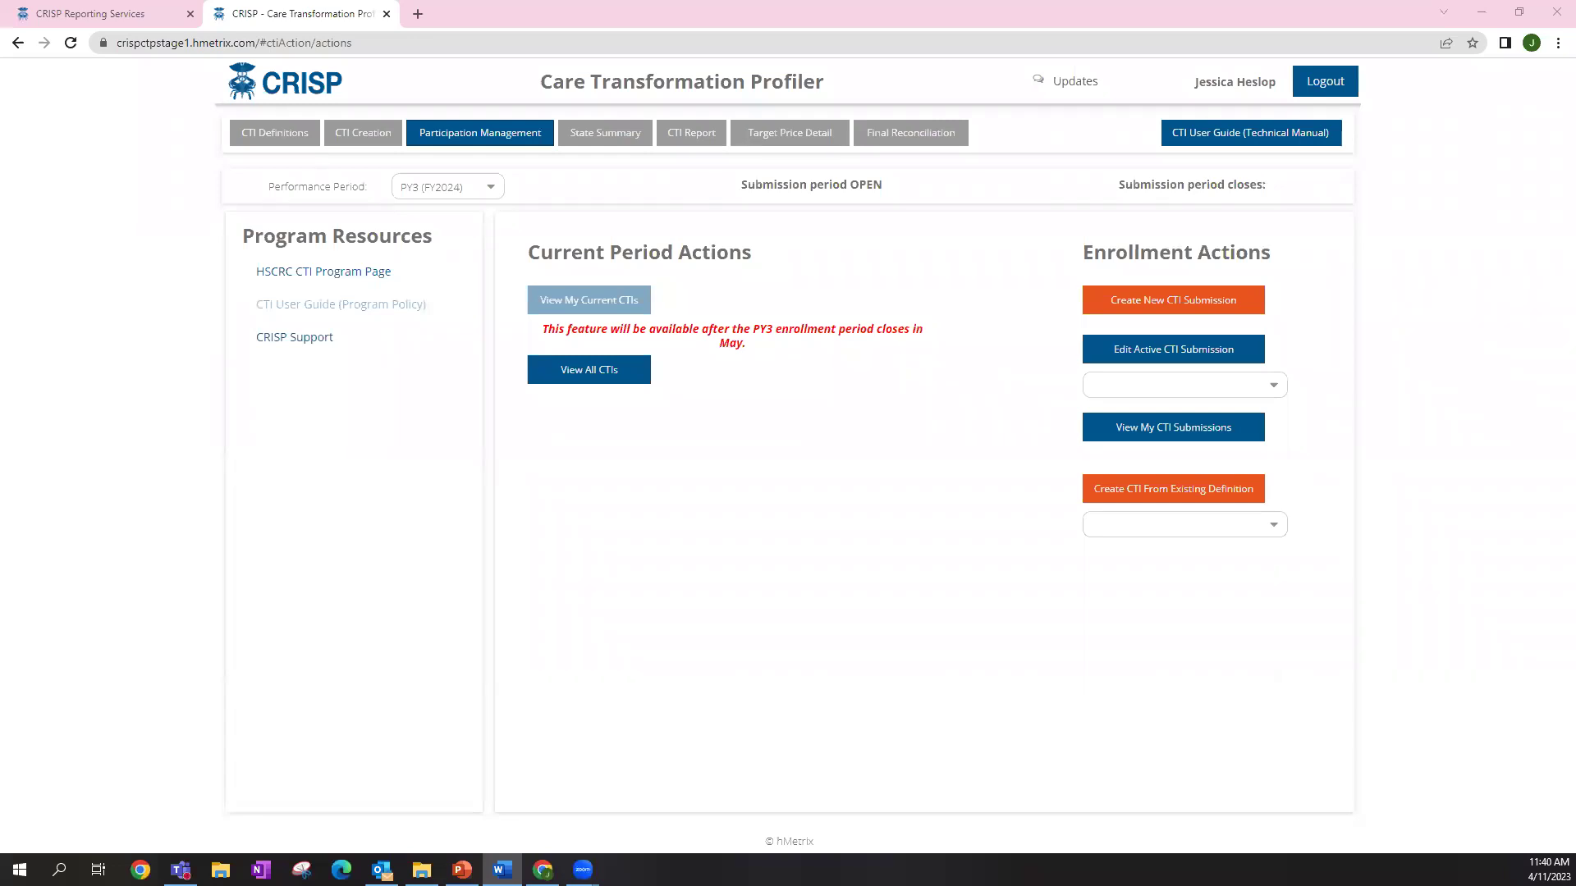
Try the PY2 (FY2023) performance period and set the period back to PY3 (FY2024)
{"action": "left_click", "coordinate": [490, 193]}
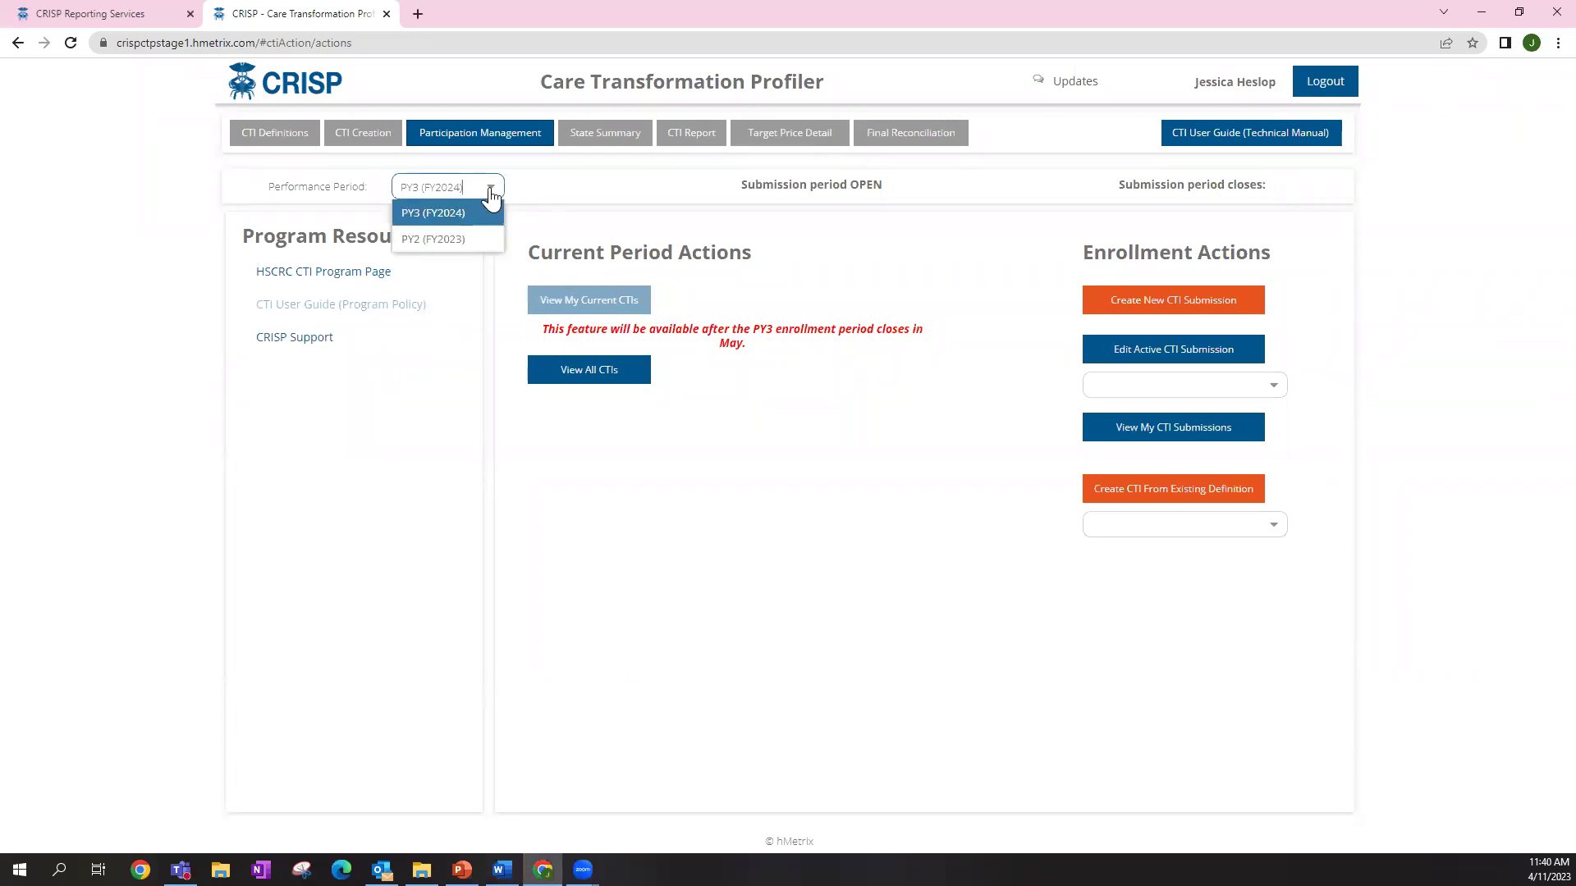
{"action": "left_click", "coordinate": [454, 244]}
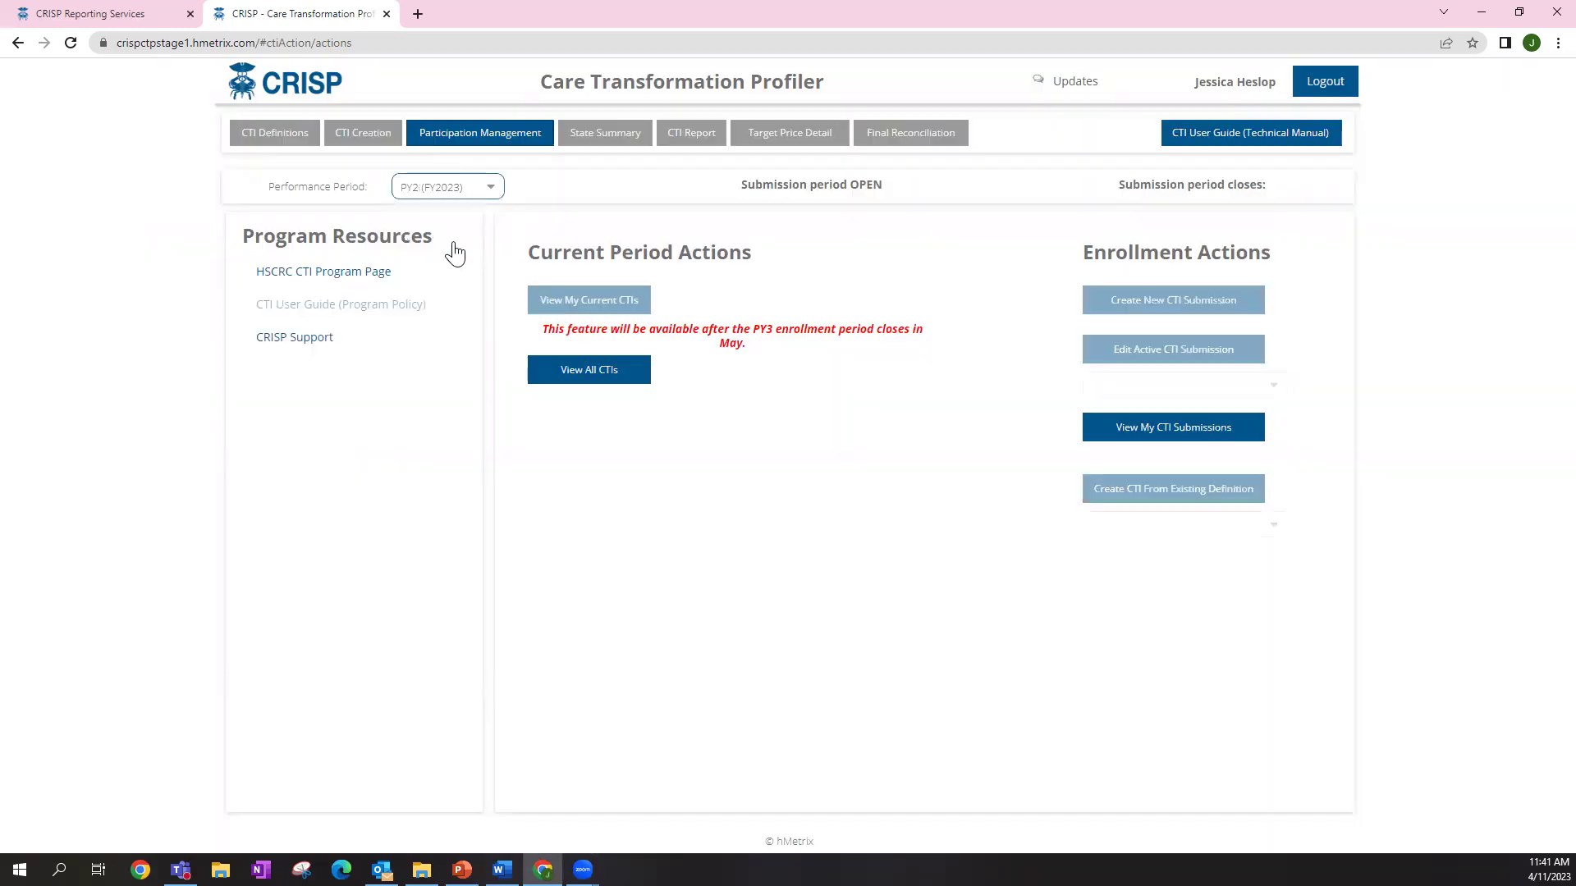
{"action": "left_click", "coordinate": [487, 195]}
{"action": "left_click", "coordinate": [477, 215]}
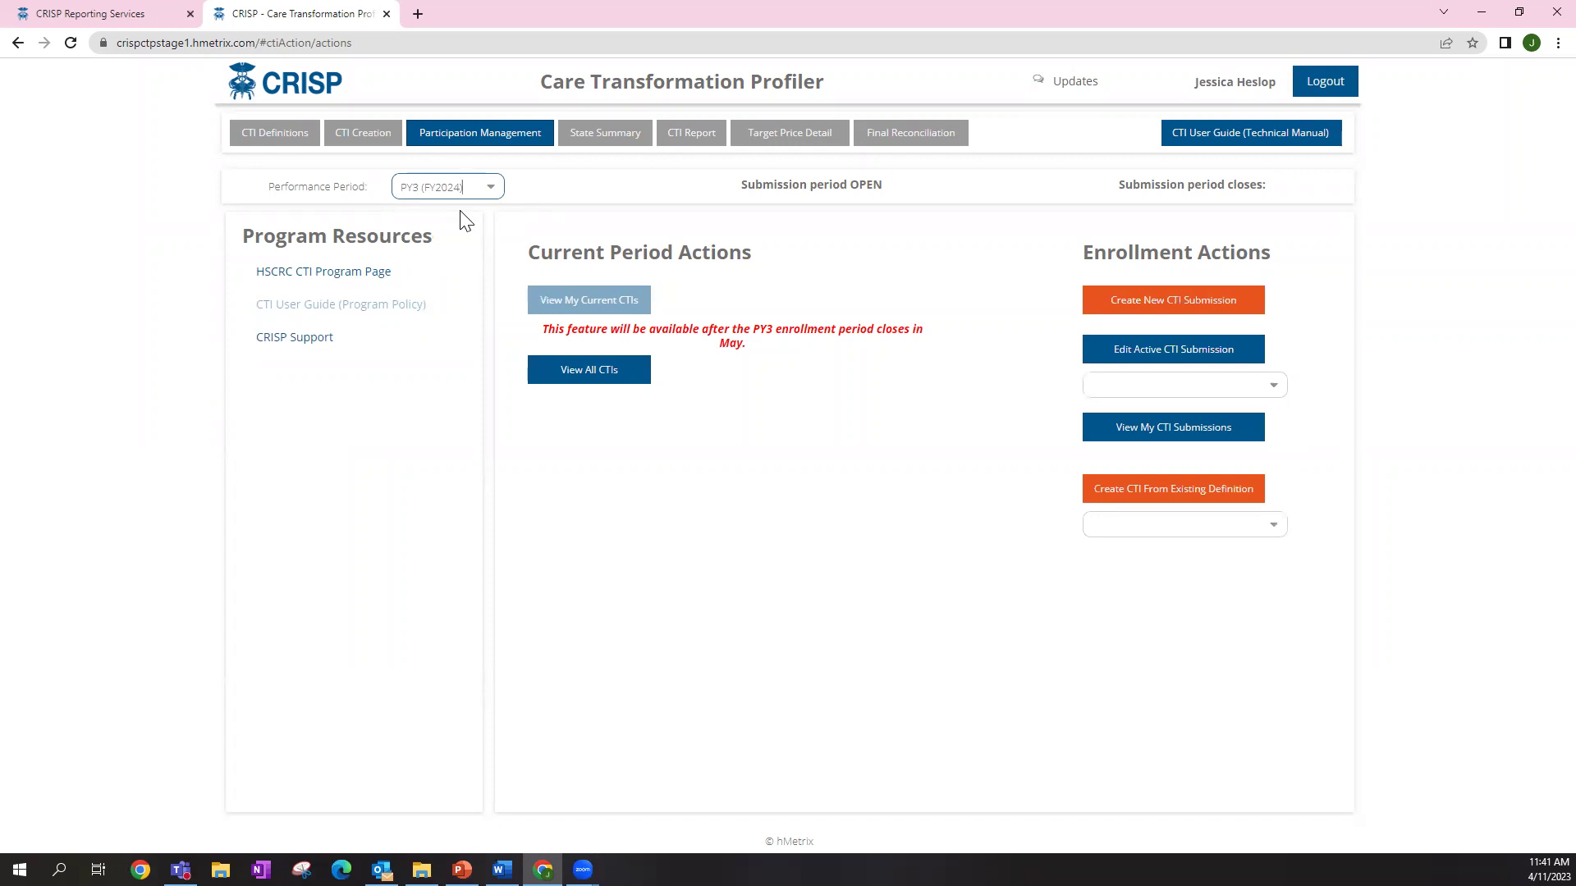
{"action": "left_click", "coordinate": [498, 192]}
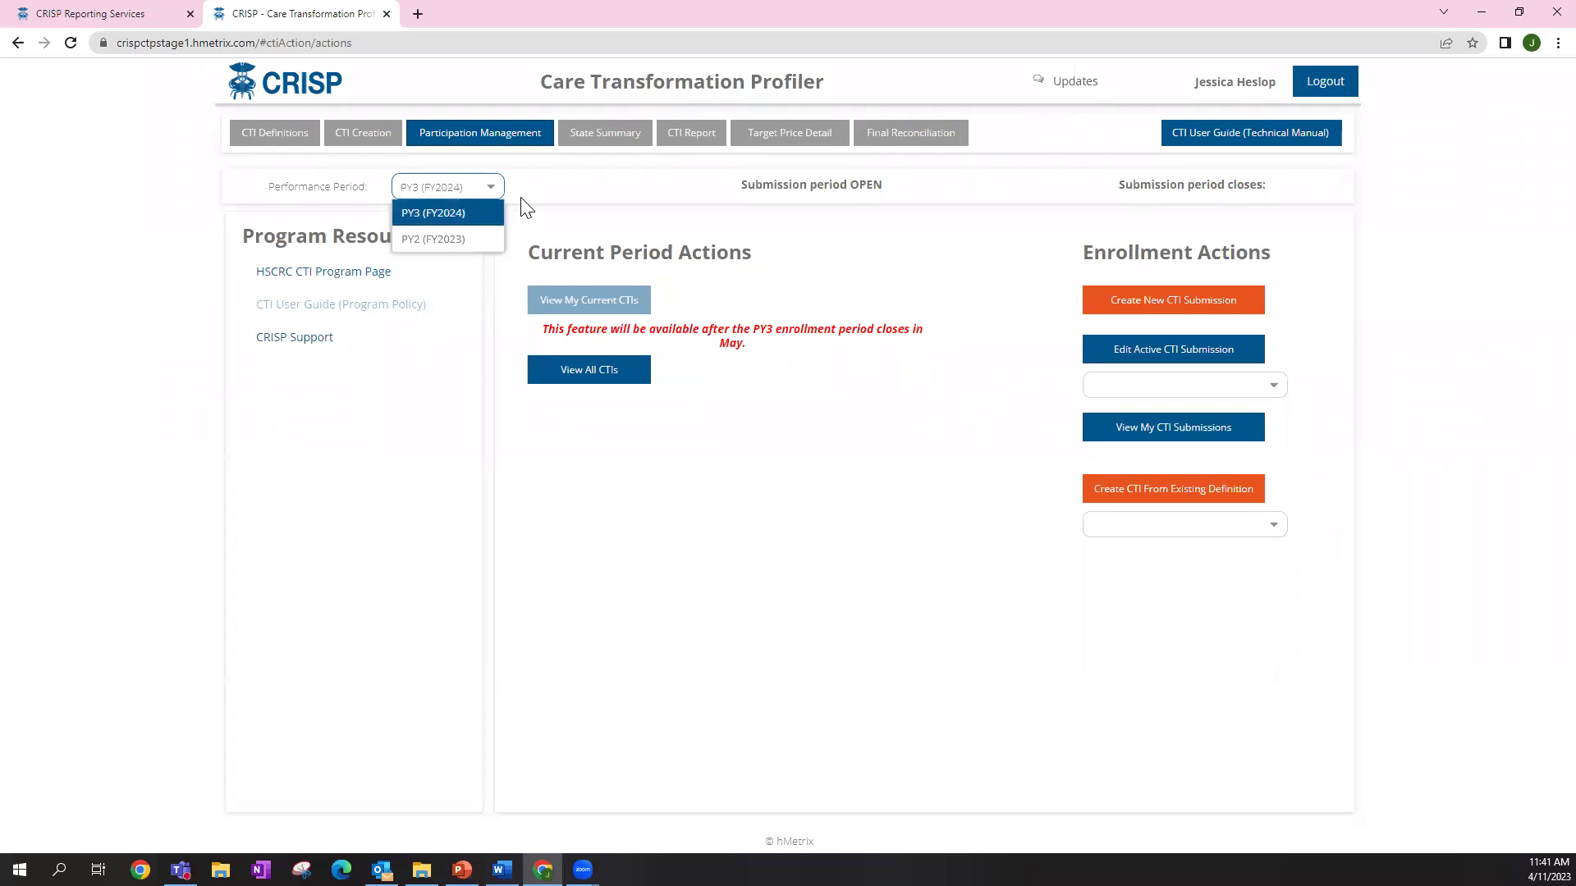
{"action": "left_click", "coordinate": [532, 204]}
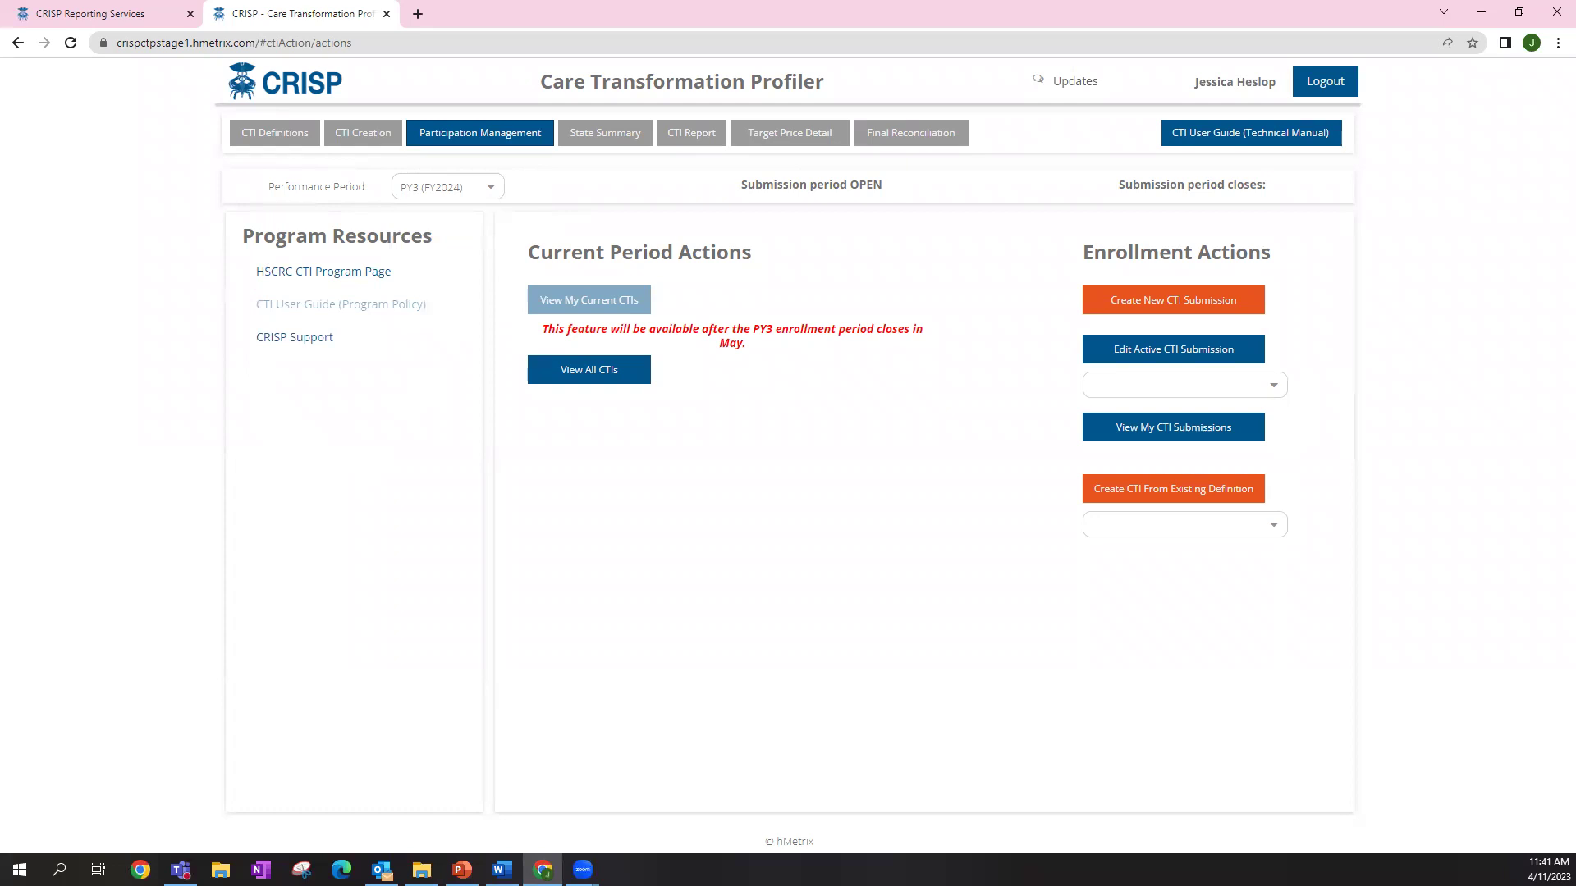
{"action": "key", "text": "alt+Tab"}
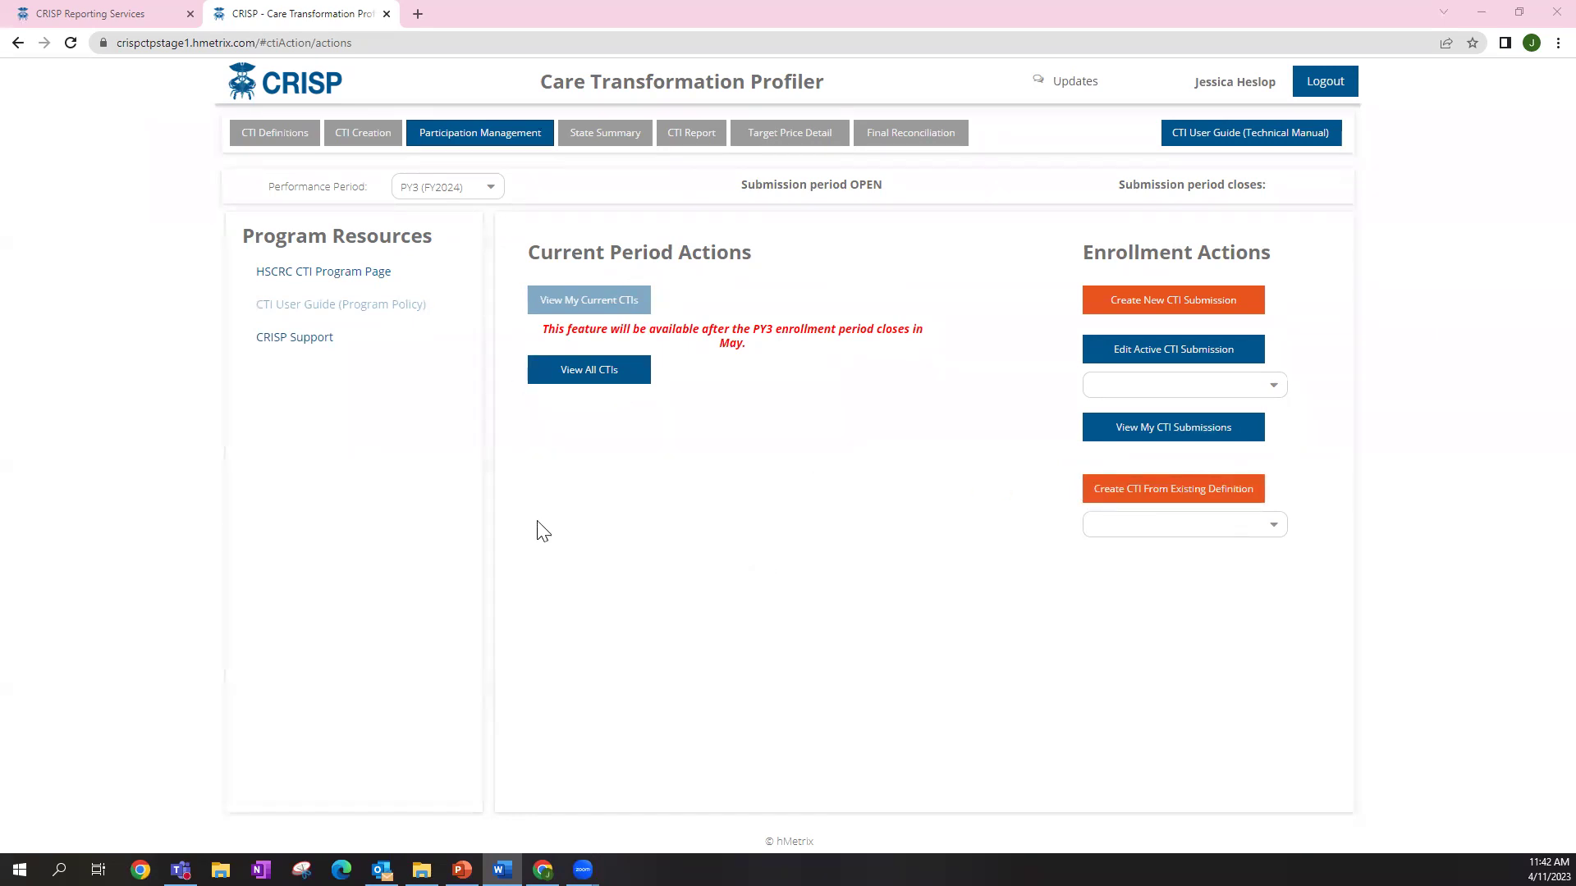
Start a new CTI submission for the PY3 (FY2024) performance period
{"action": "left_click", "coordinate": [1177, 306]}
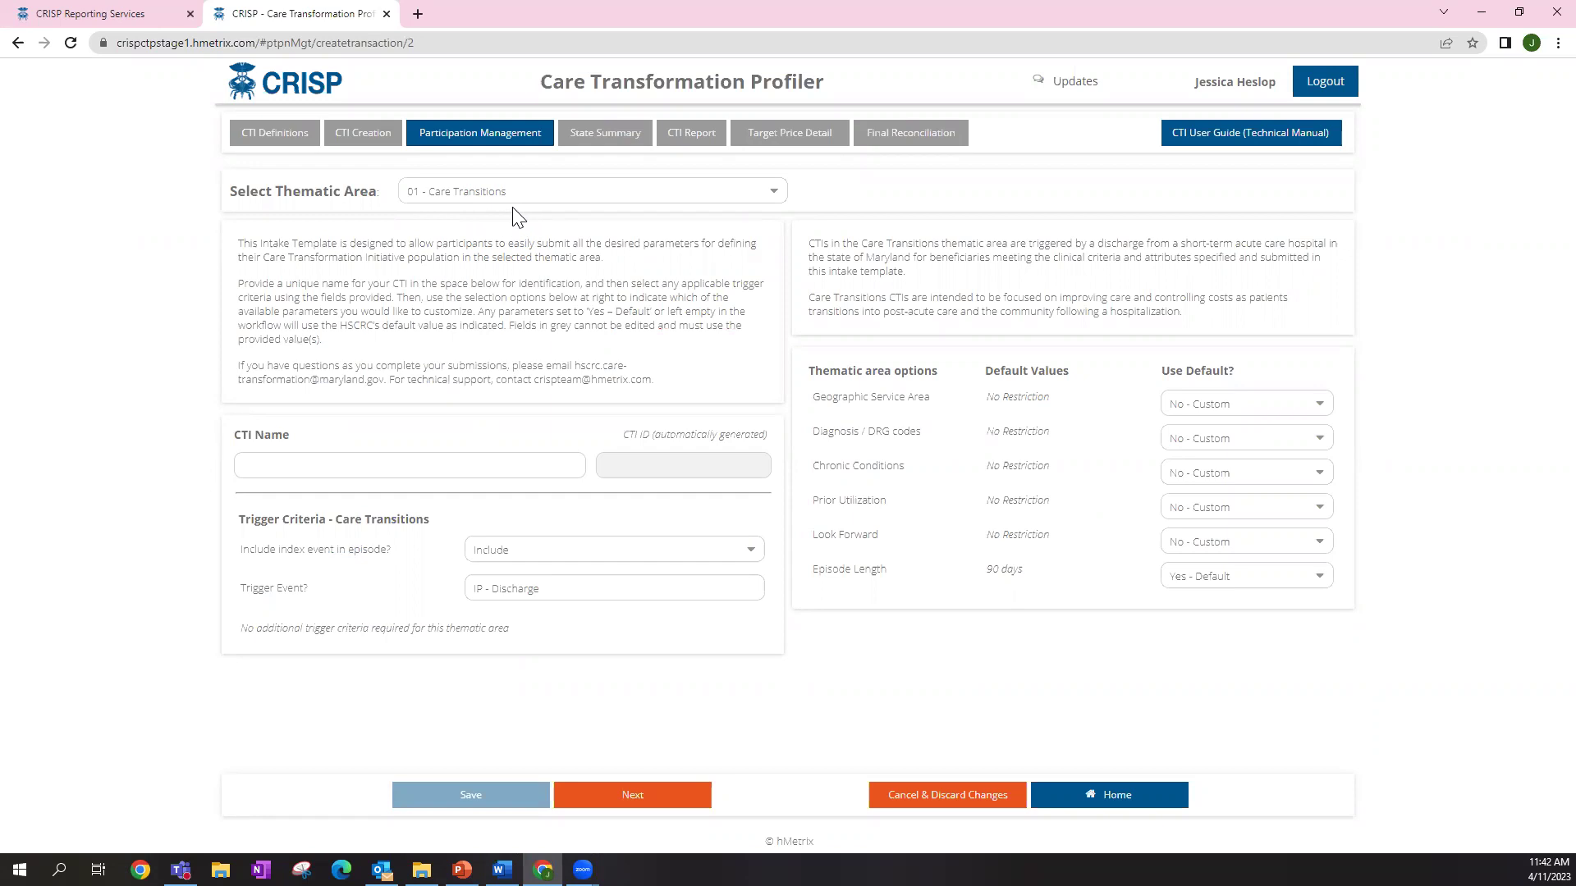
{"action": "left_click_drag", "start_coordinate": [1089, 298], "coordinate": [1188, 300]}
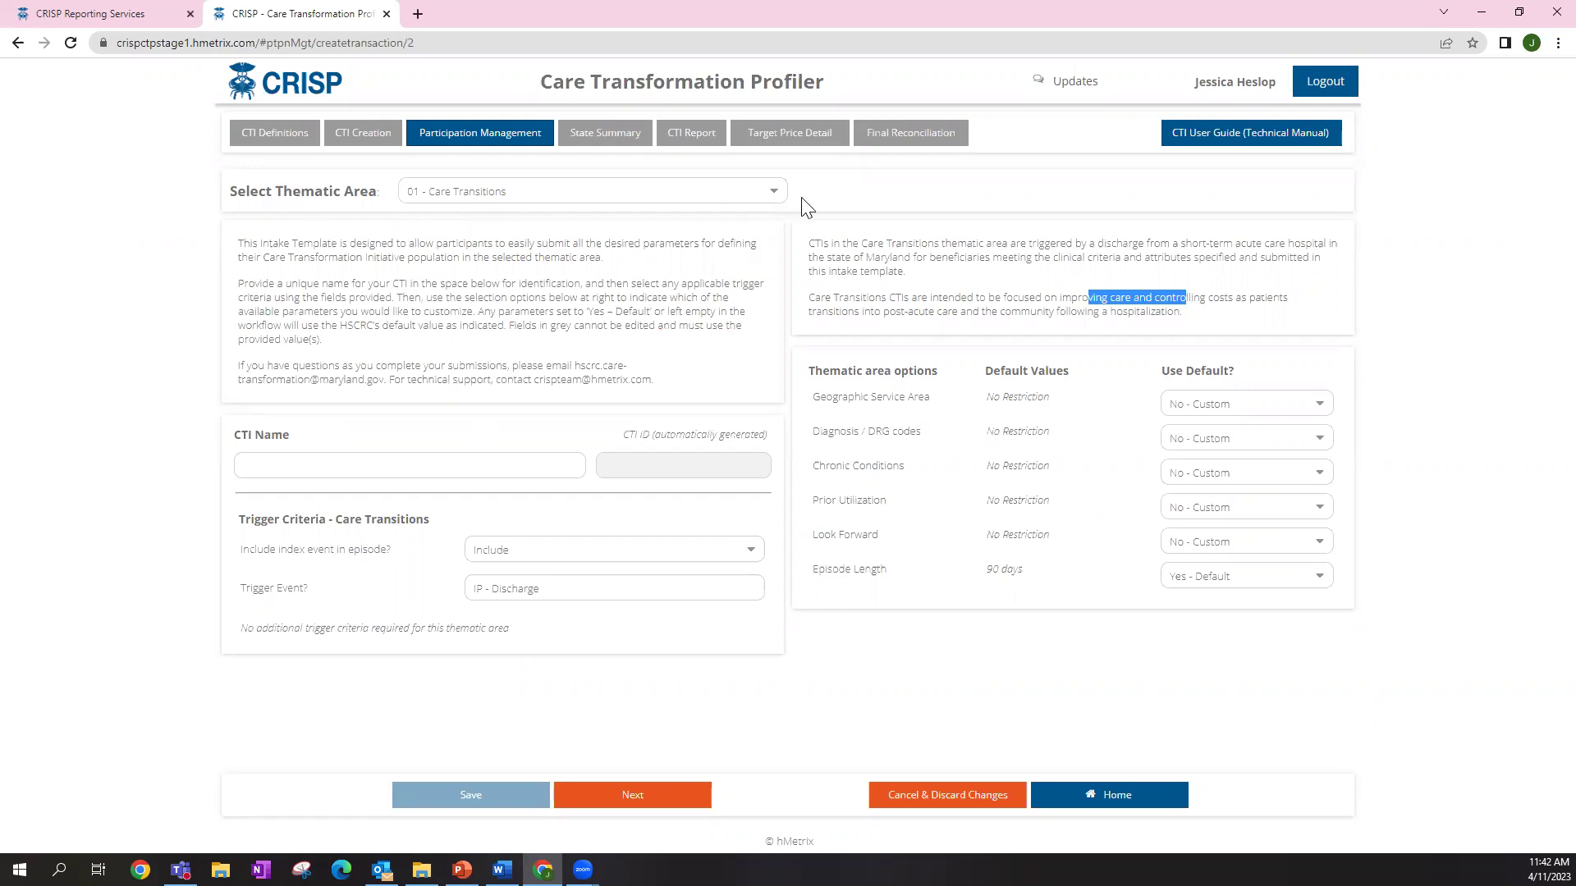
Try the 03a - Primary Care Episode and 04a - Community Care PAC Touch thematic areas, and return to 01 - Care Transitions
{"action": "left_click", "coordinate": [765, 193]}
{"action": "left_click", "coordinate": [683, 287]}
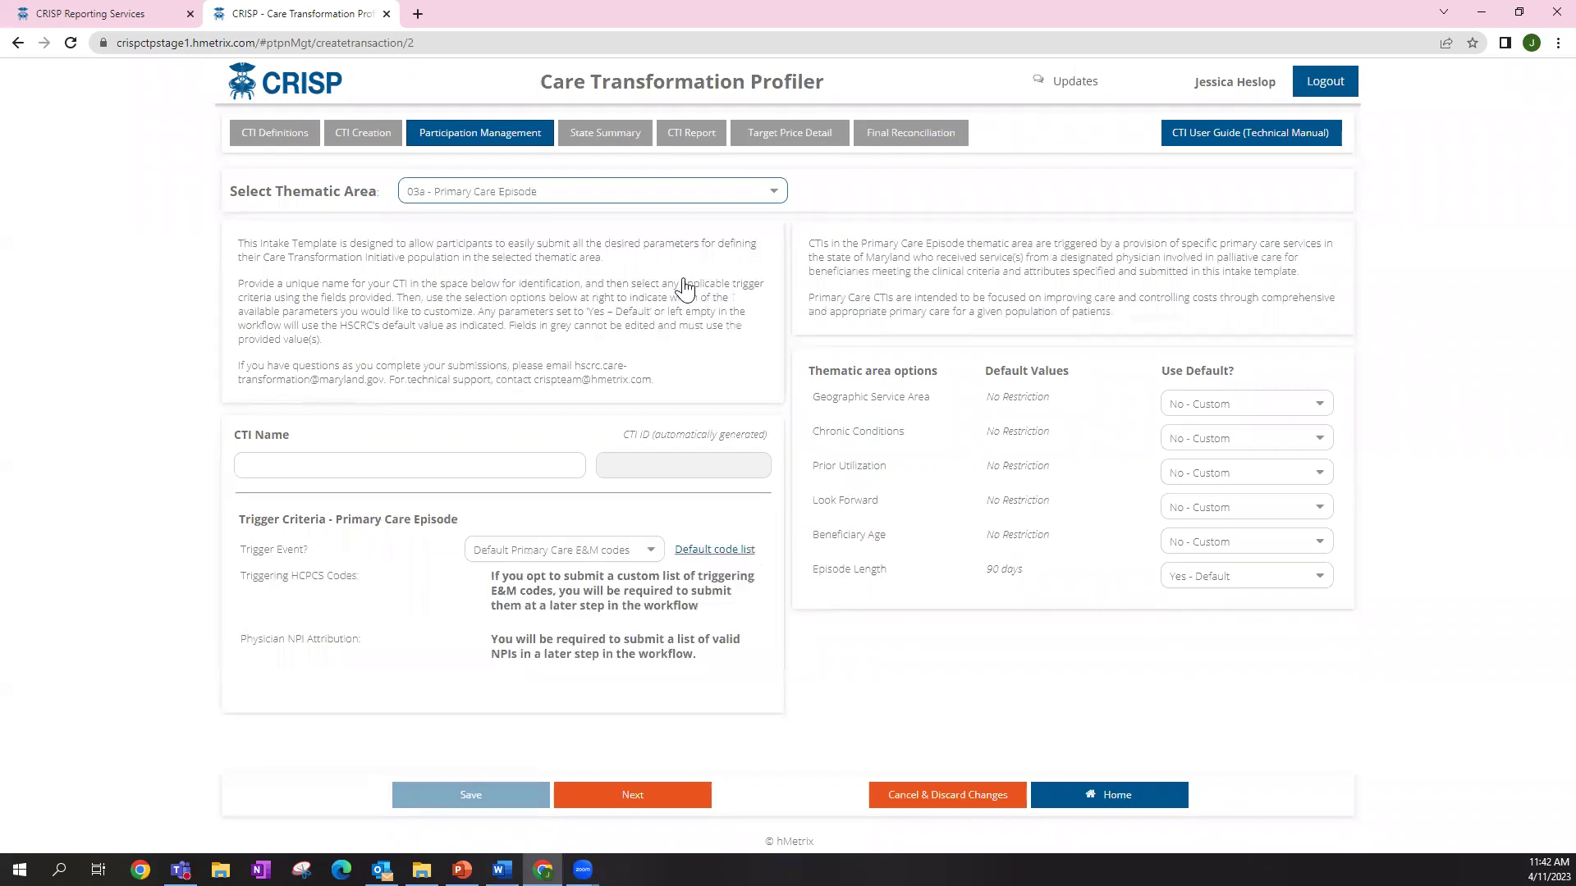
{"action": "left_click", "coordinate": [771, 205]}
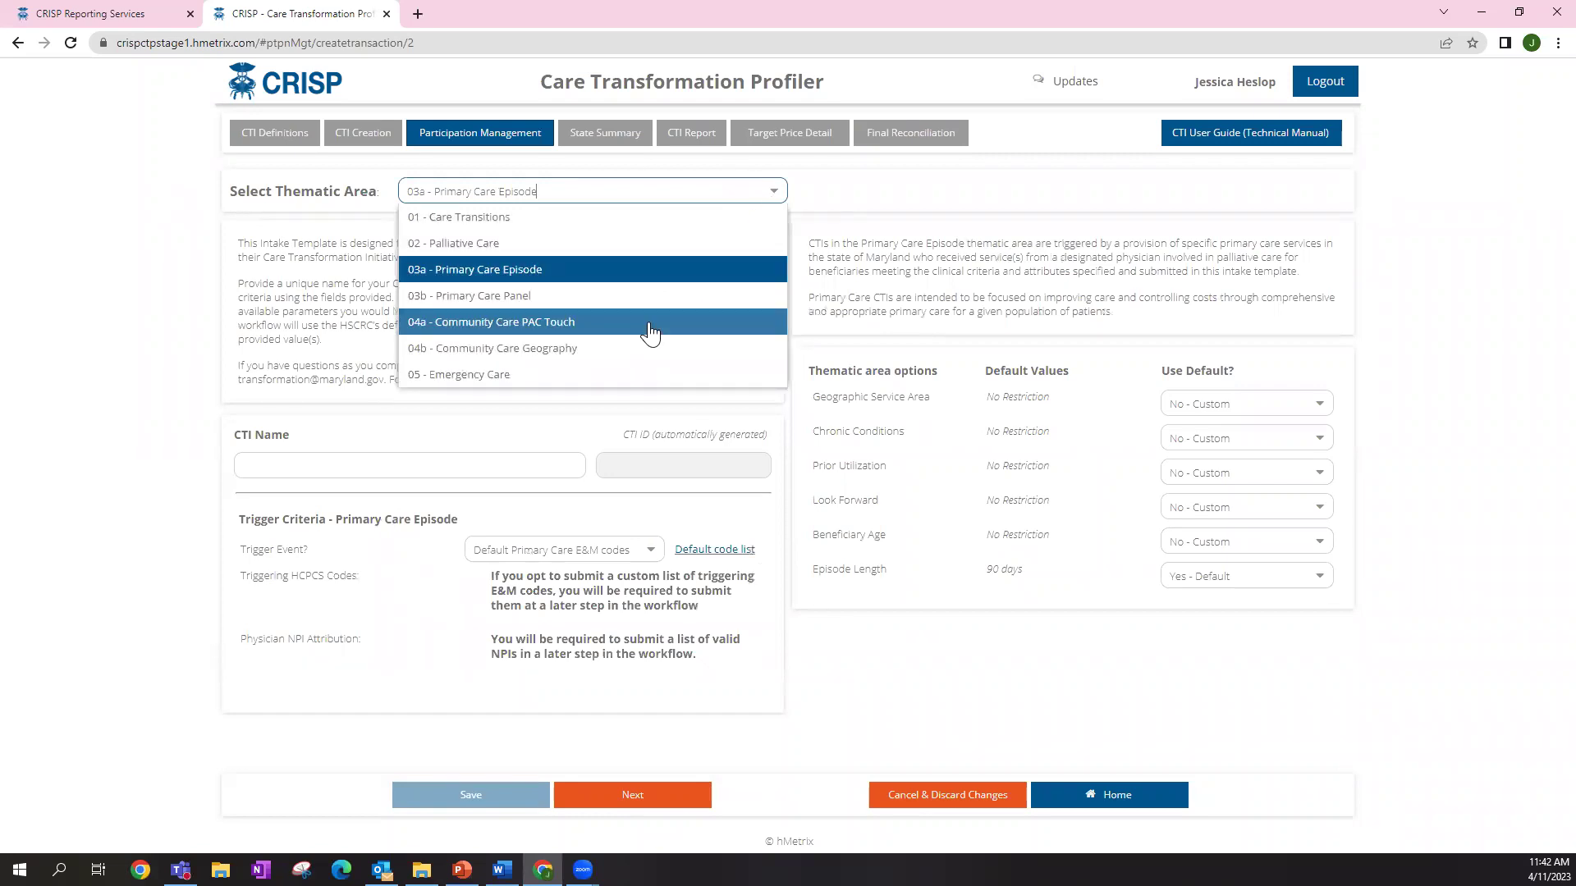
{"action": "left_click", "coordinate": [650, 322]}
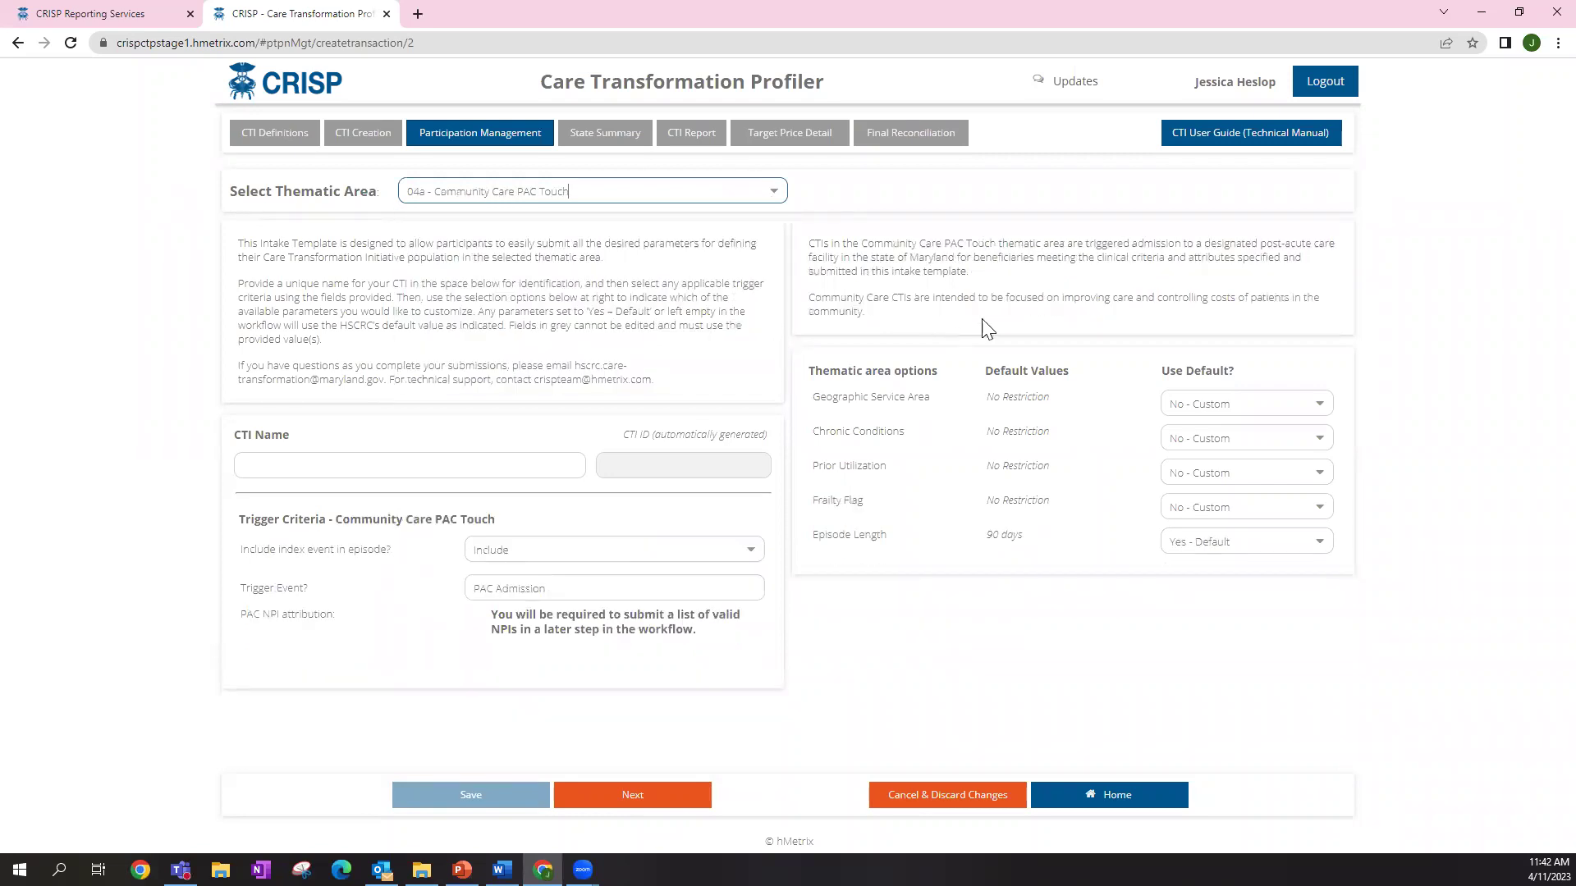
{"action": "left_click", "coordinate": [775, 197]}
{"action": "left_click", "coordinate": [747, 218]}
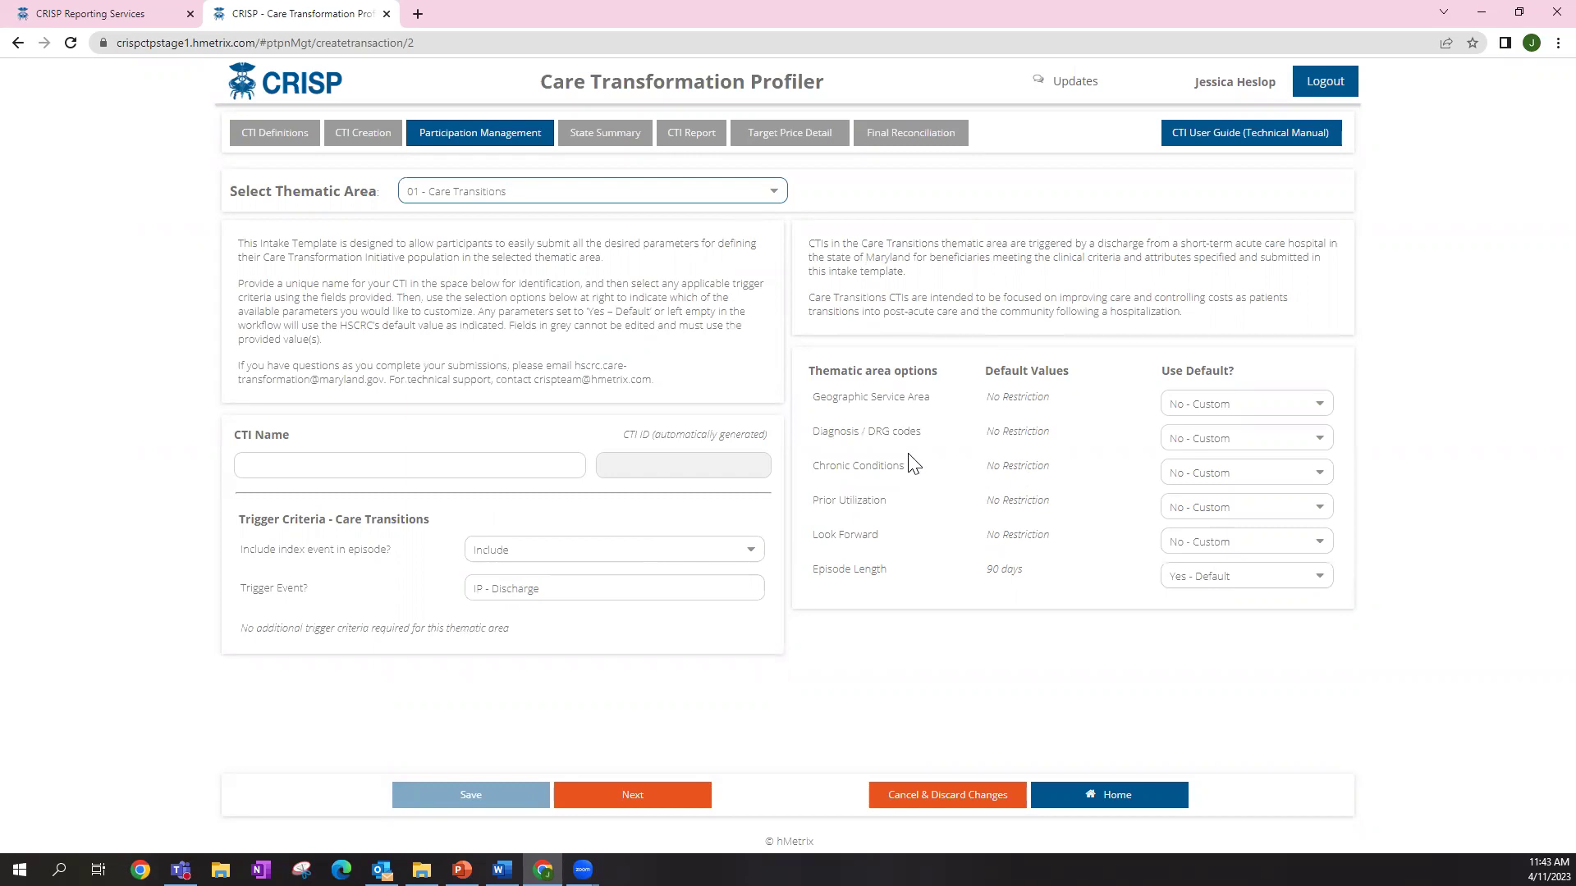
Set the Geographic Service Area option to Yes - Default
{"action": "left_click", "coordinate": [1310, 413]}
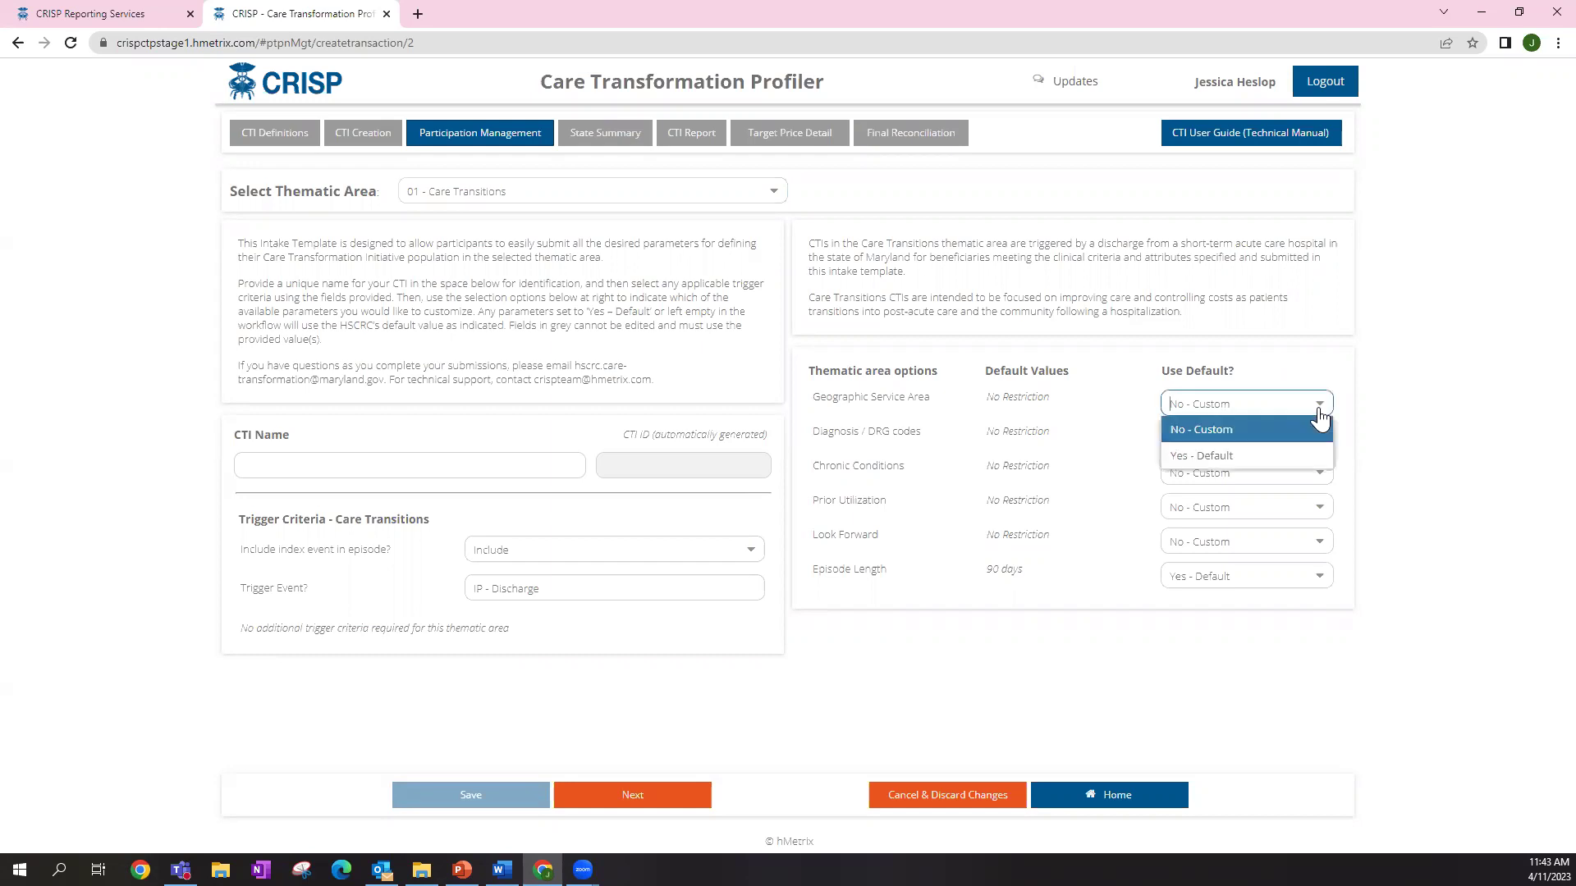
{"action": "left_click", "coordinate": [1298, 457]}
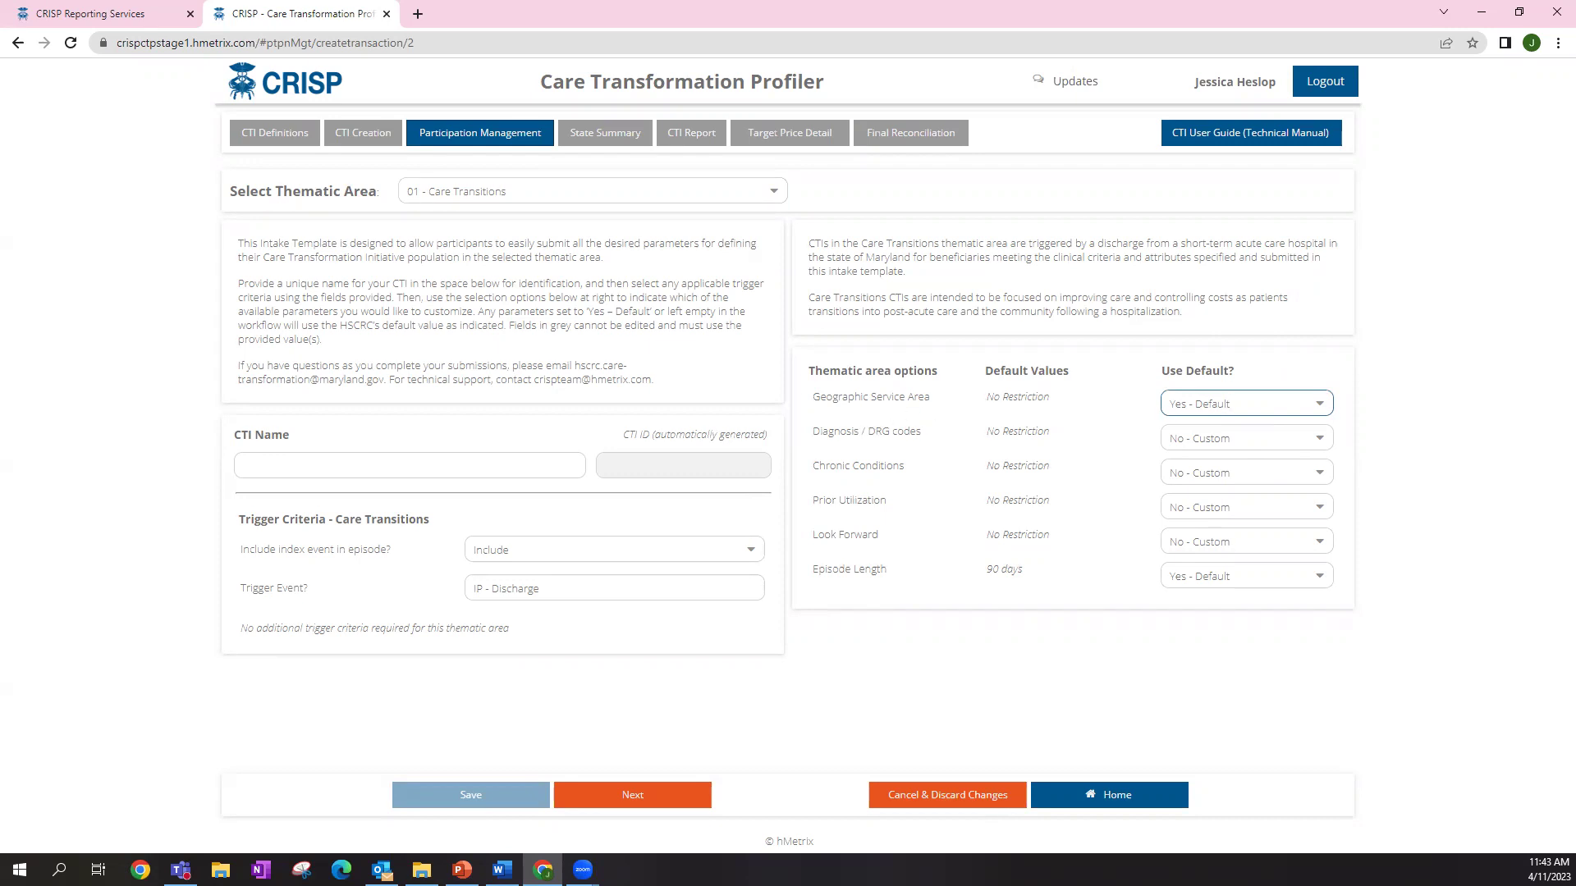
{"action": "key", "text": "alt+Tab"}
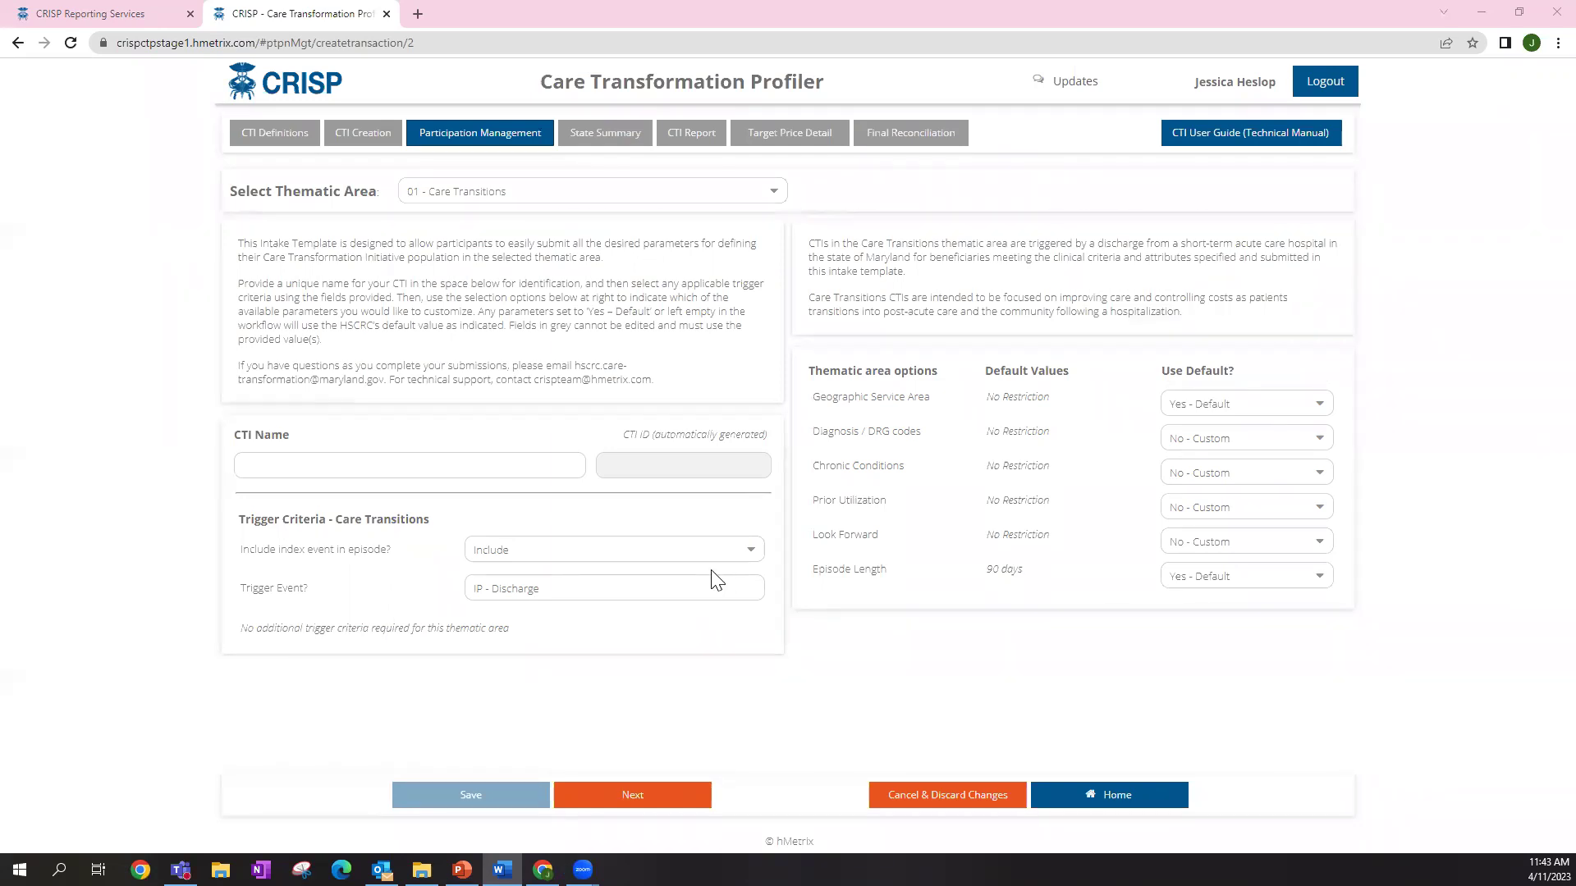
Try excluding the index event from the episode and set it back to Include
{"action": "left_click", "coordinate": [743, 549]}
{"action": "left_click", "coordinate": [714, 603]}
{"action": "left_click", "coordinate": [749, 551]}
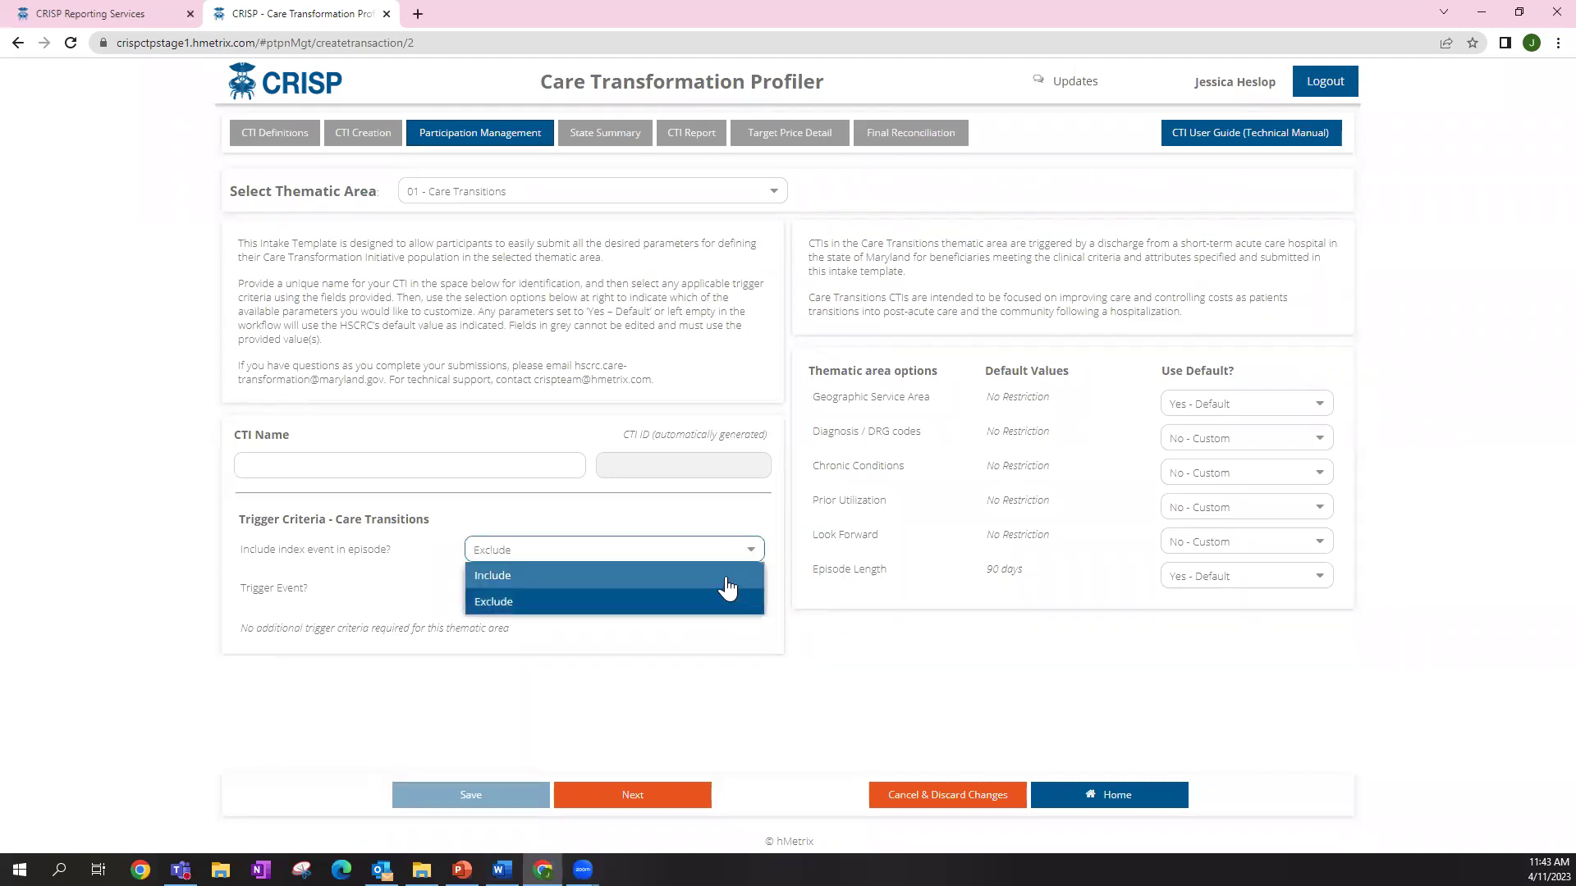
{"action": "left_click", "coordinate": [727, 577]}
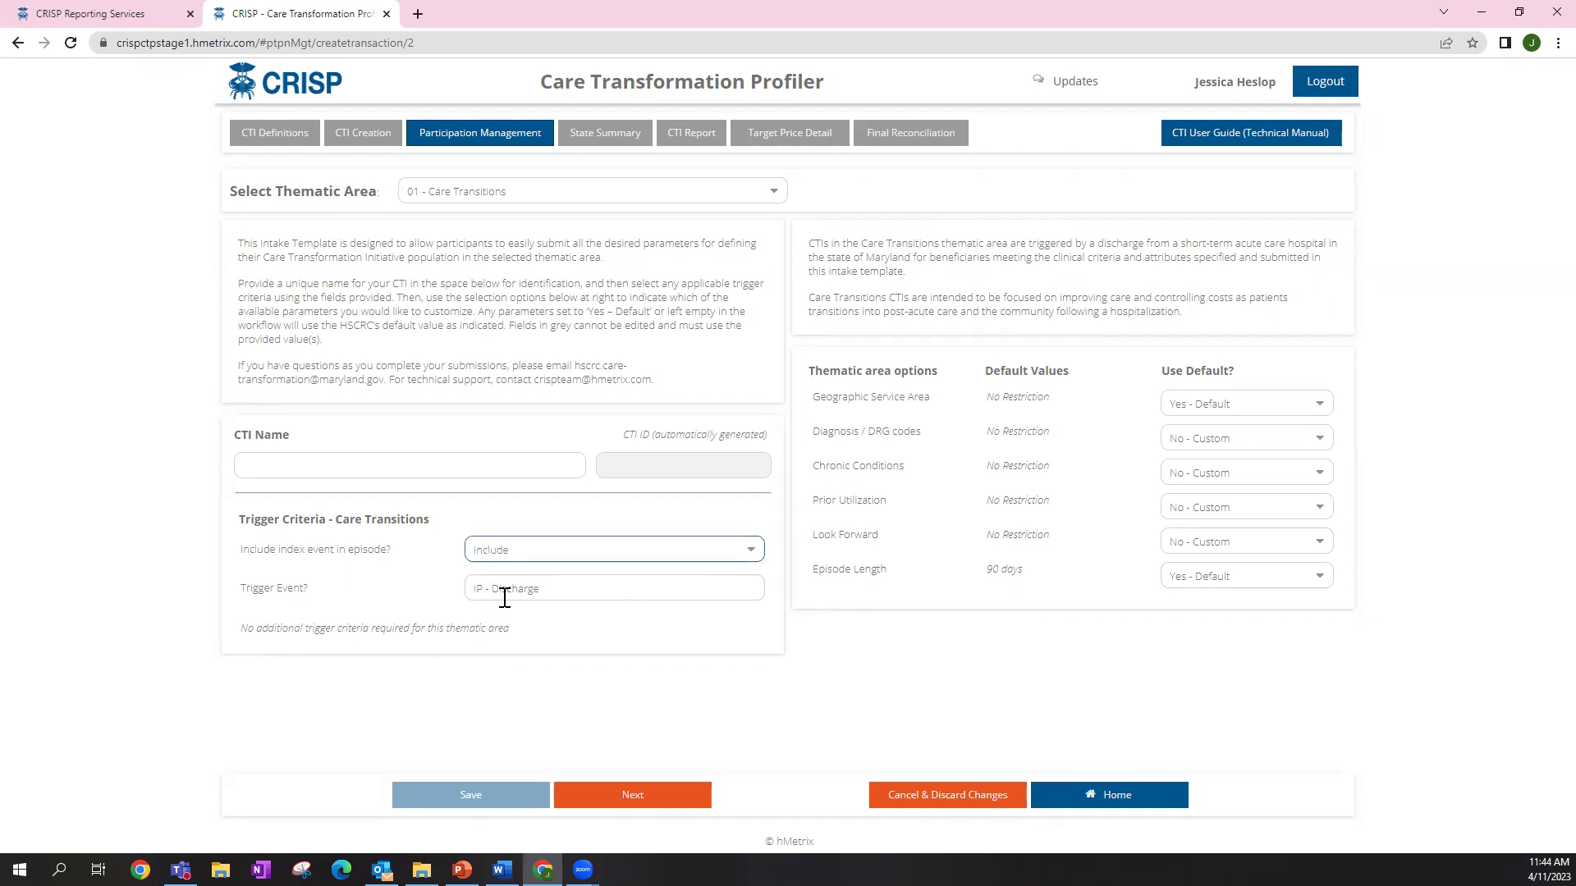
{"action": "left_click_drag", "start_coordinate": [574, 591], "coordinate": [506, 591]}
{"action": "left_click", "coordinate": [363, 622]}
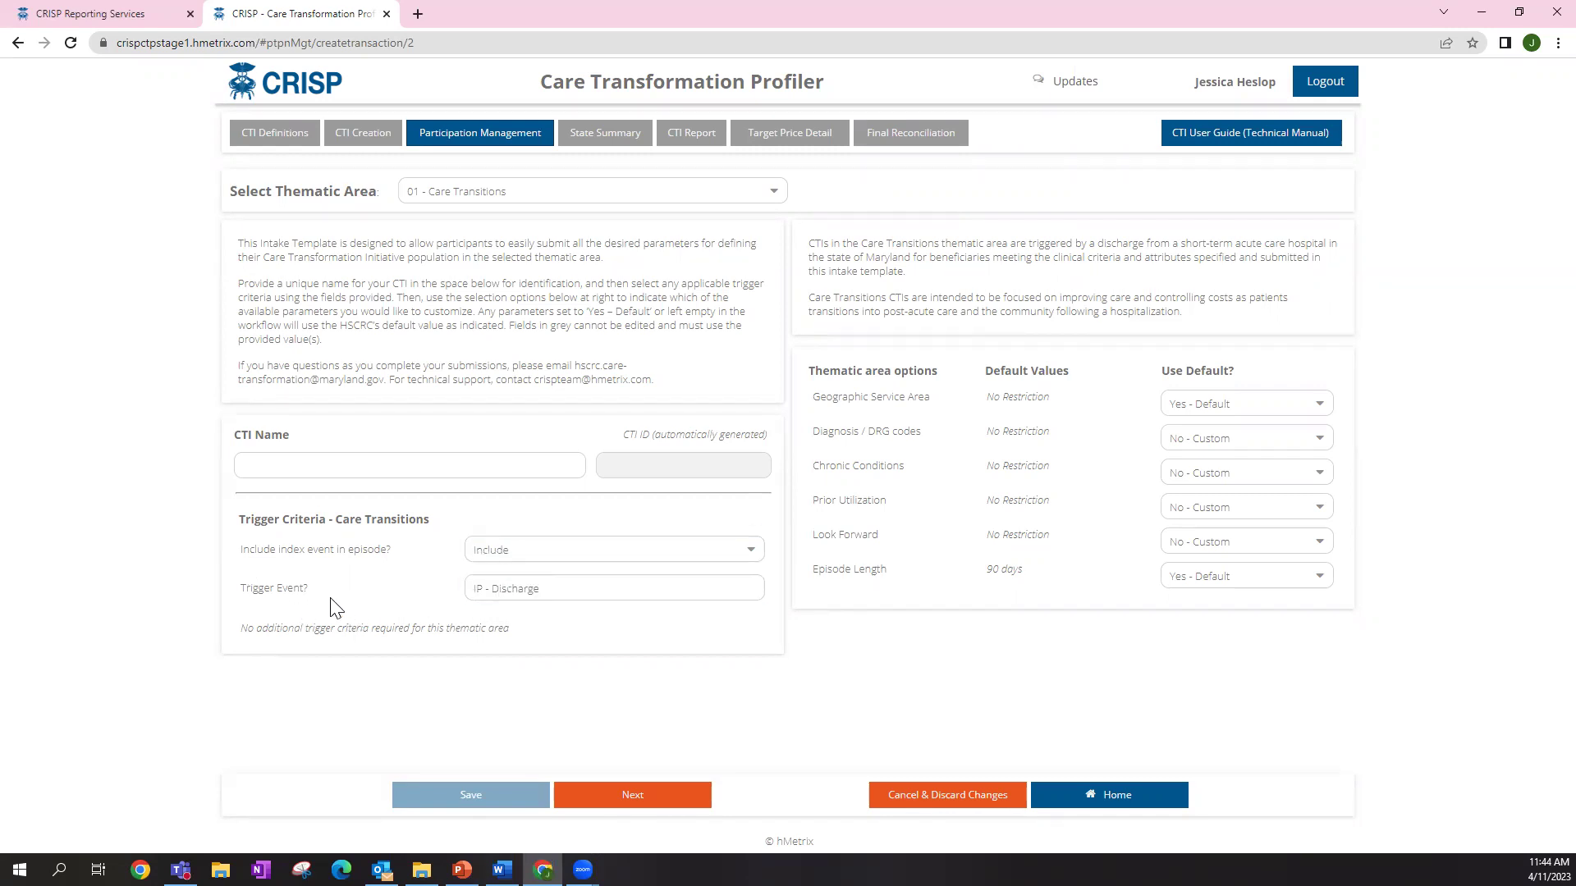
{"action": "left_click", "coordinate": [495, 591]}
{"action": "left_click", "coordinate": [574, 617]}
{"action": "left_click", "coordinate": [531, 584]}
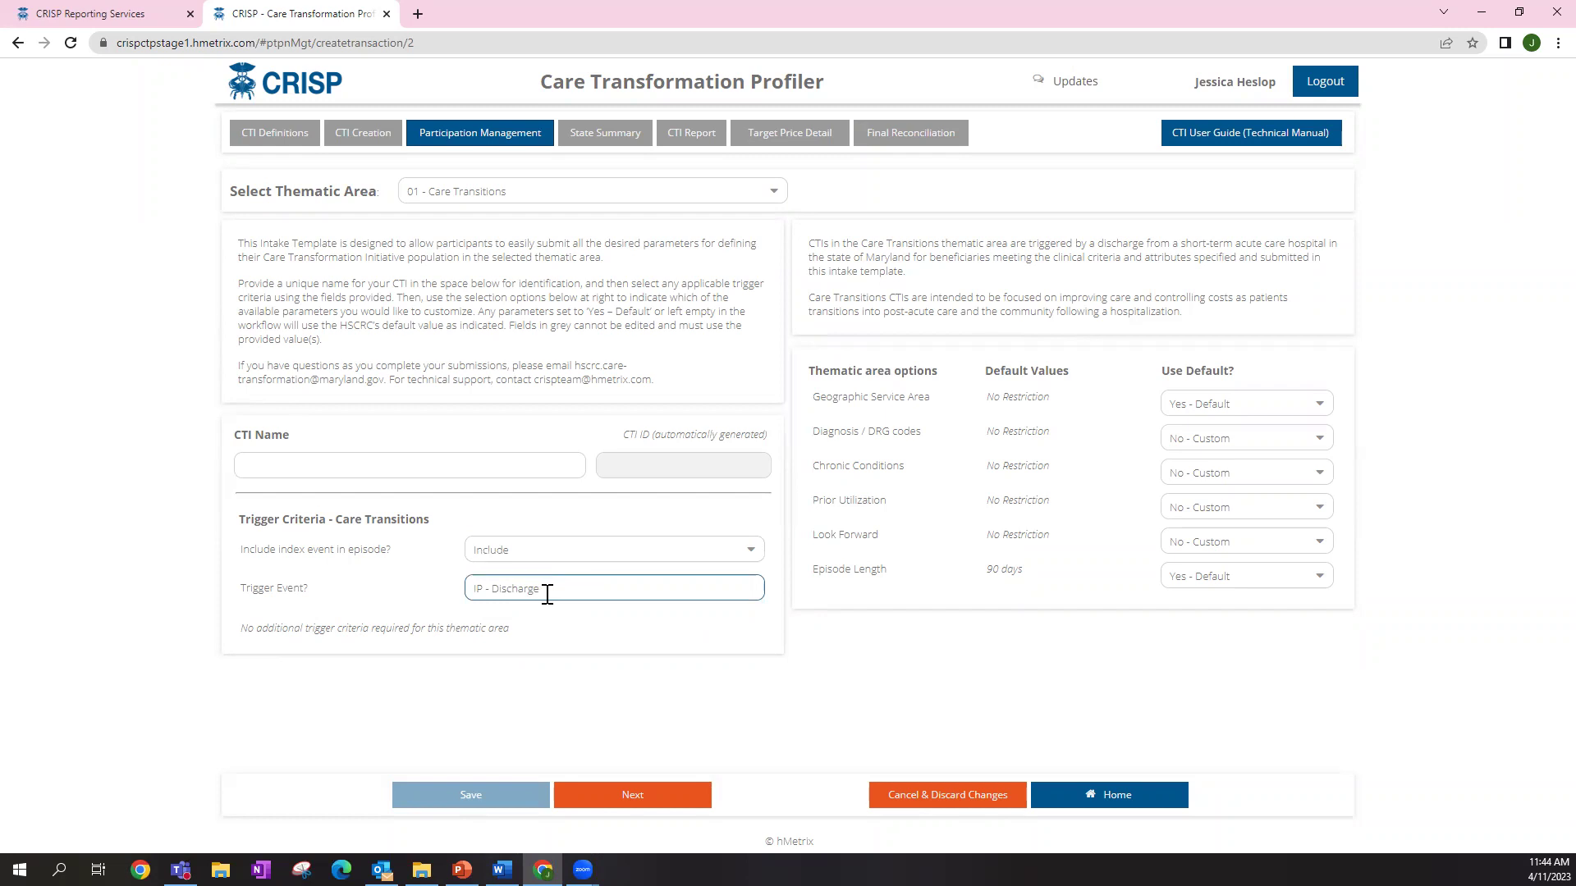
Name the CTI "Test CTI PY3 Demo" and save it
{"action": "left_click", "coordinate": [410, 472]}
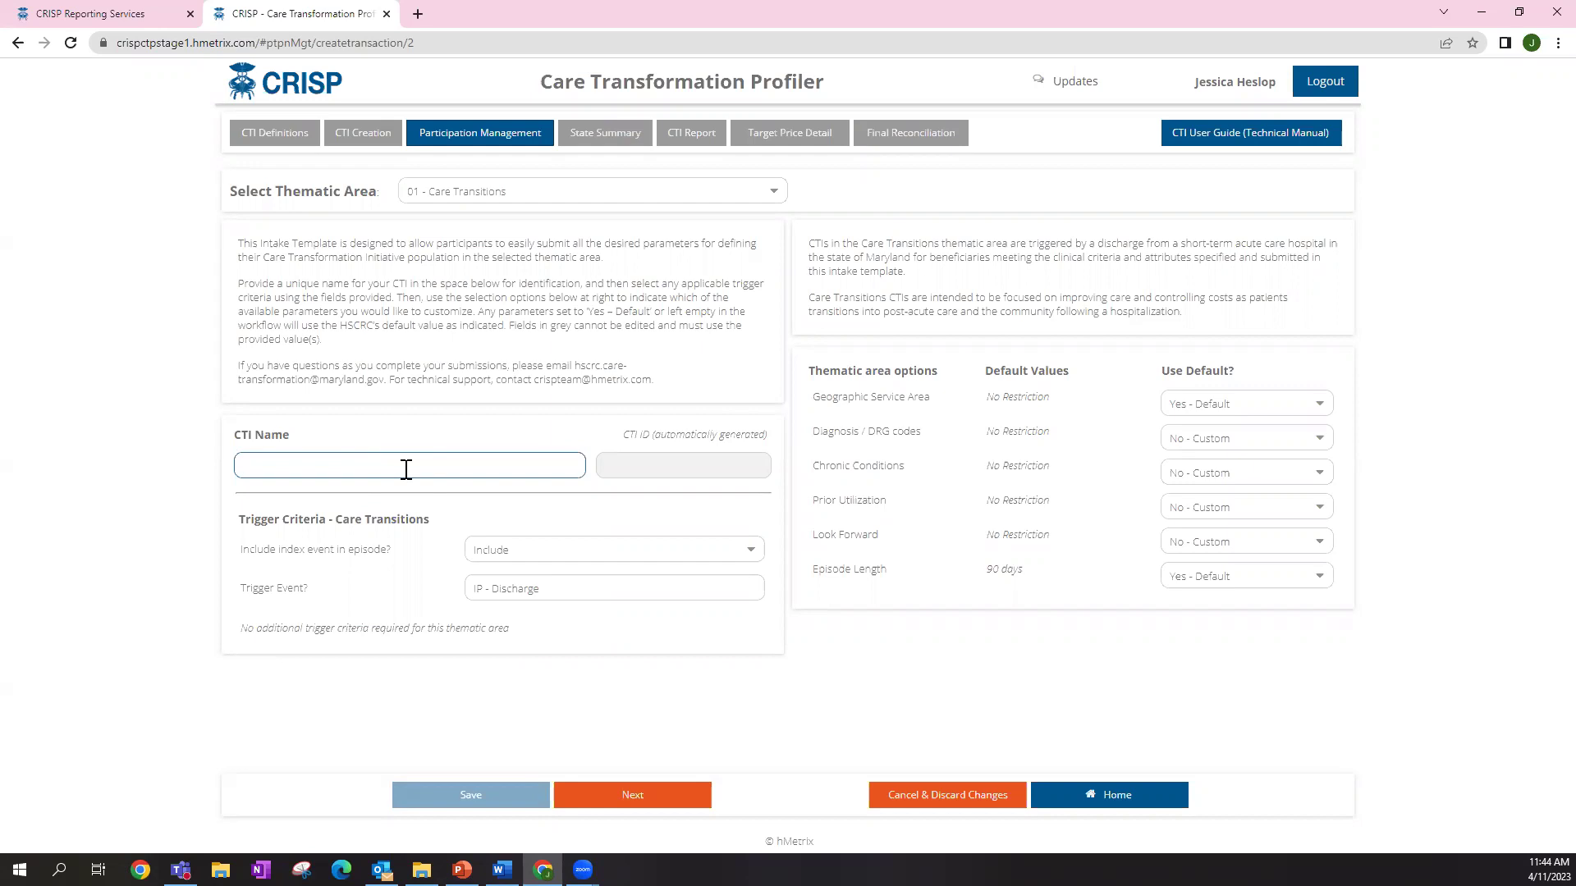
{"action": "type", "text": "Test"}
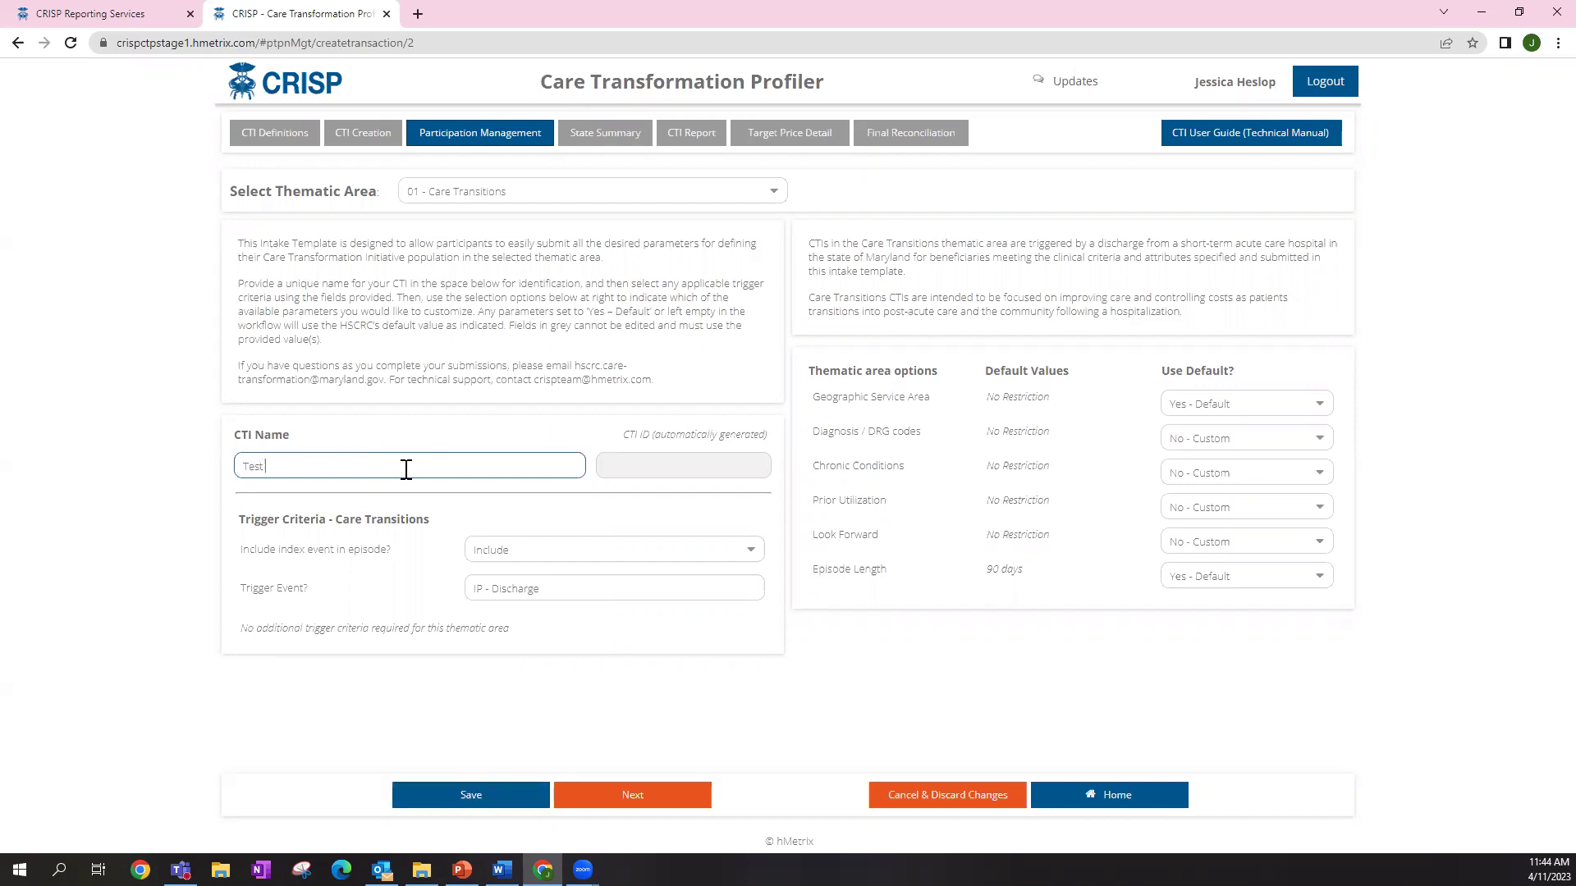
{"action": "type", "text": " CTI PY3 Demo"}
{"action": "left_click", "coordinate": [470, 802]}
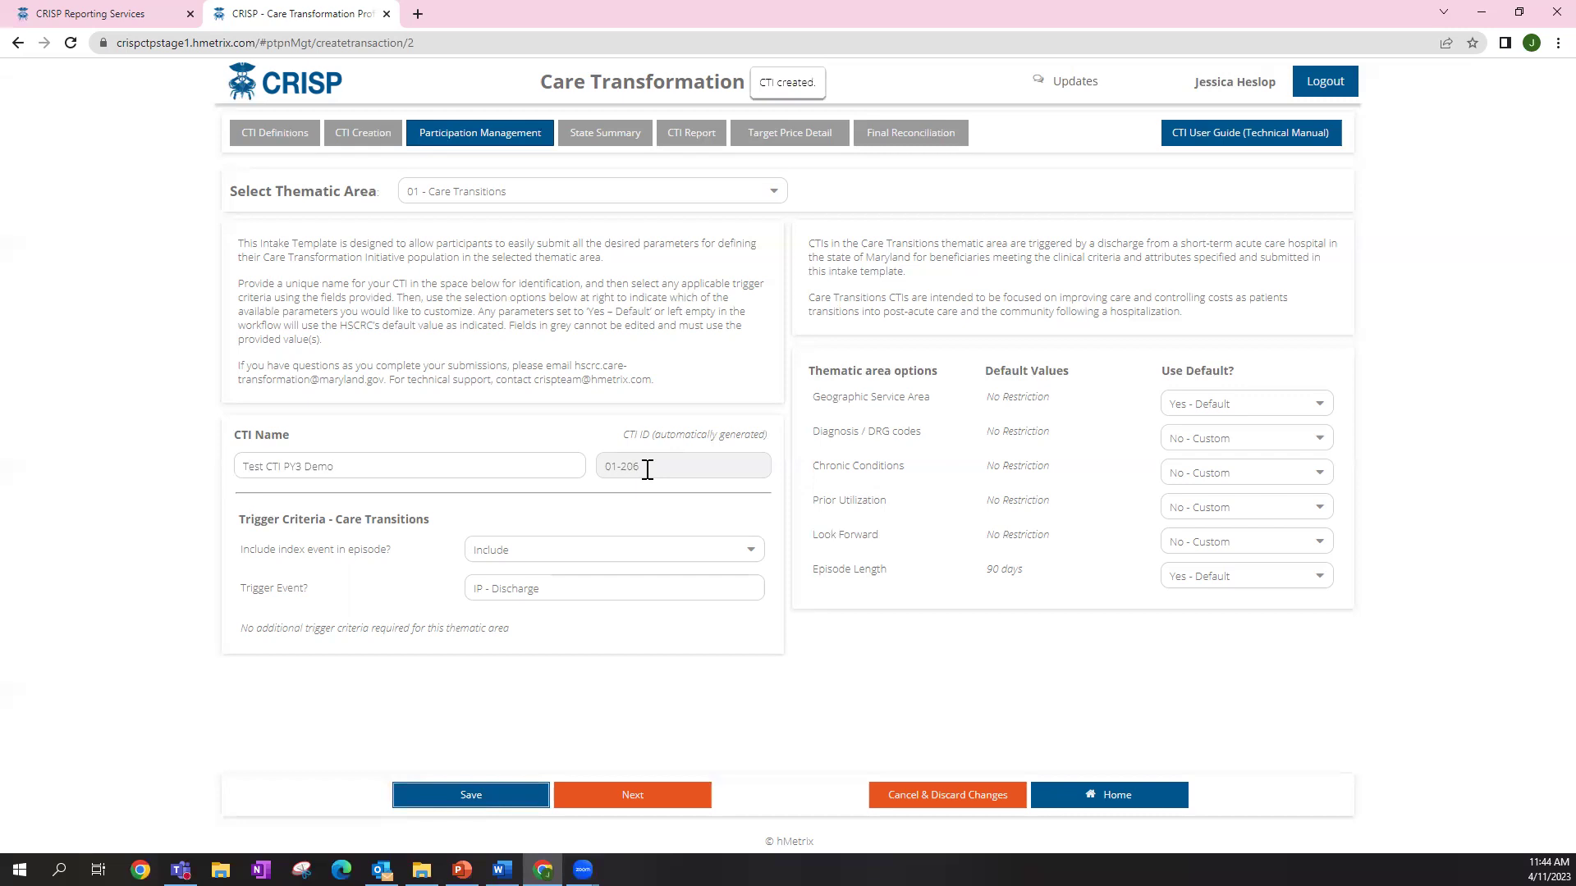
{"action": "left_click_drag", "start_coordinate": [647, 468], "coordinate": [583, 484]}
{"action": "right_click", "coordinate": [603, 466]}
{"action": "left_click", "coordinate": [604, 466]}
{"action": "triple_click", "coordinate": [617, 468]}
{"action": "left_click", "coordinate": [670, 472]}
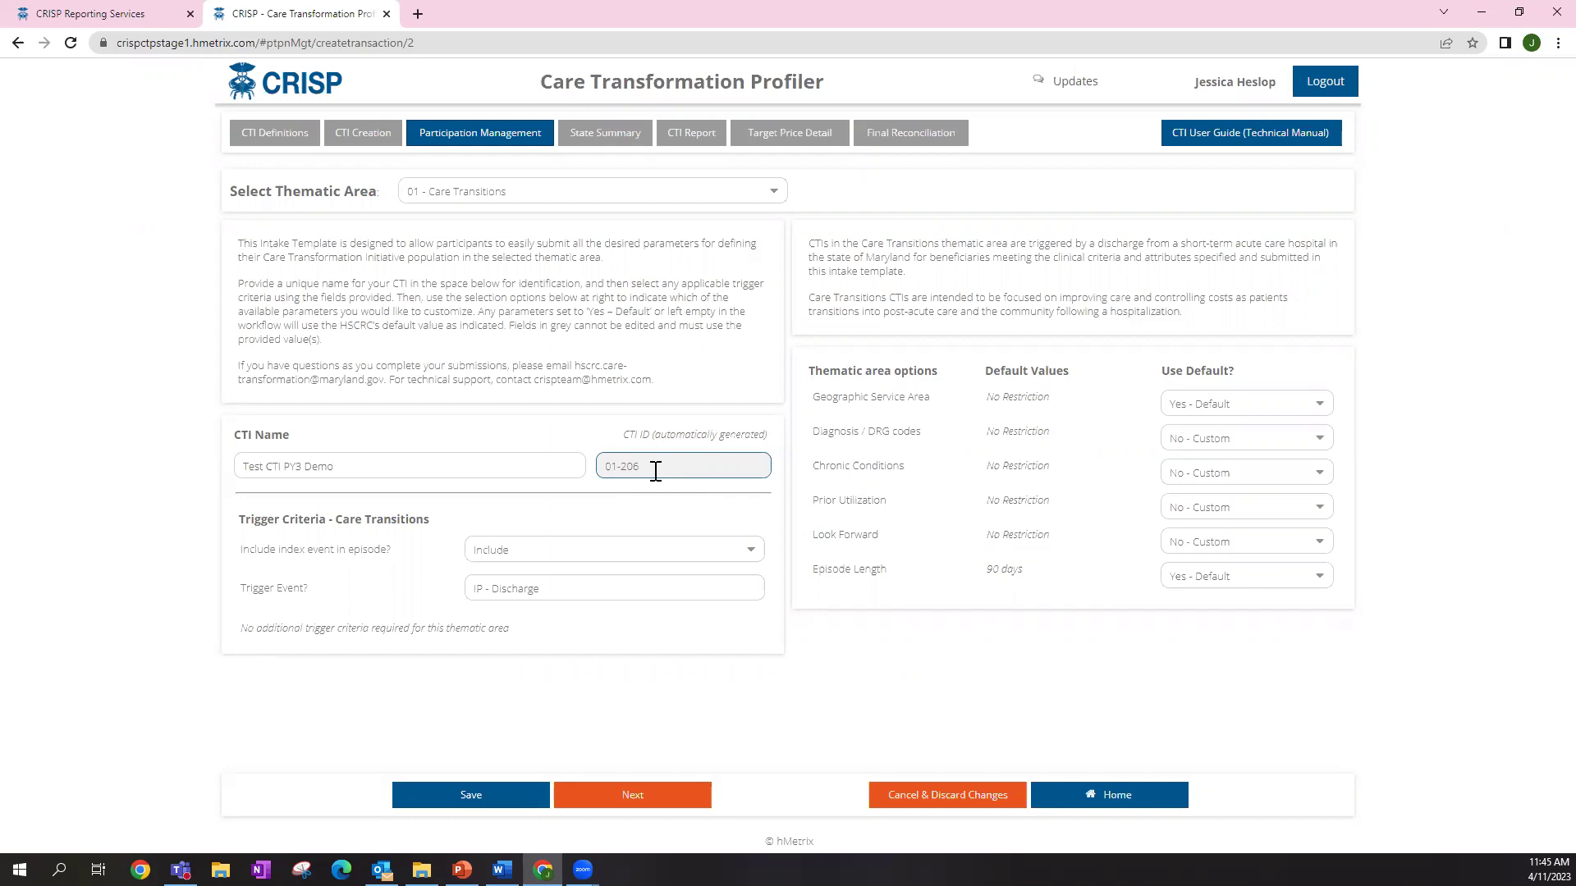
{"action": "key", "text": "alt+Tab"}
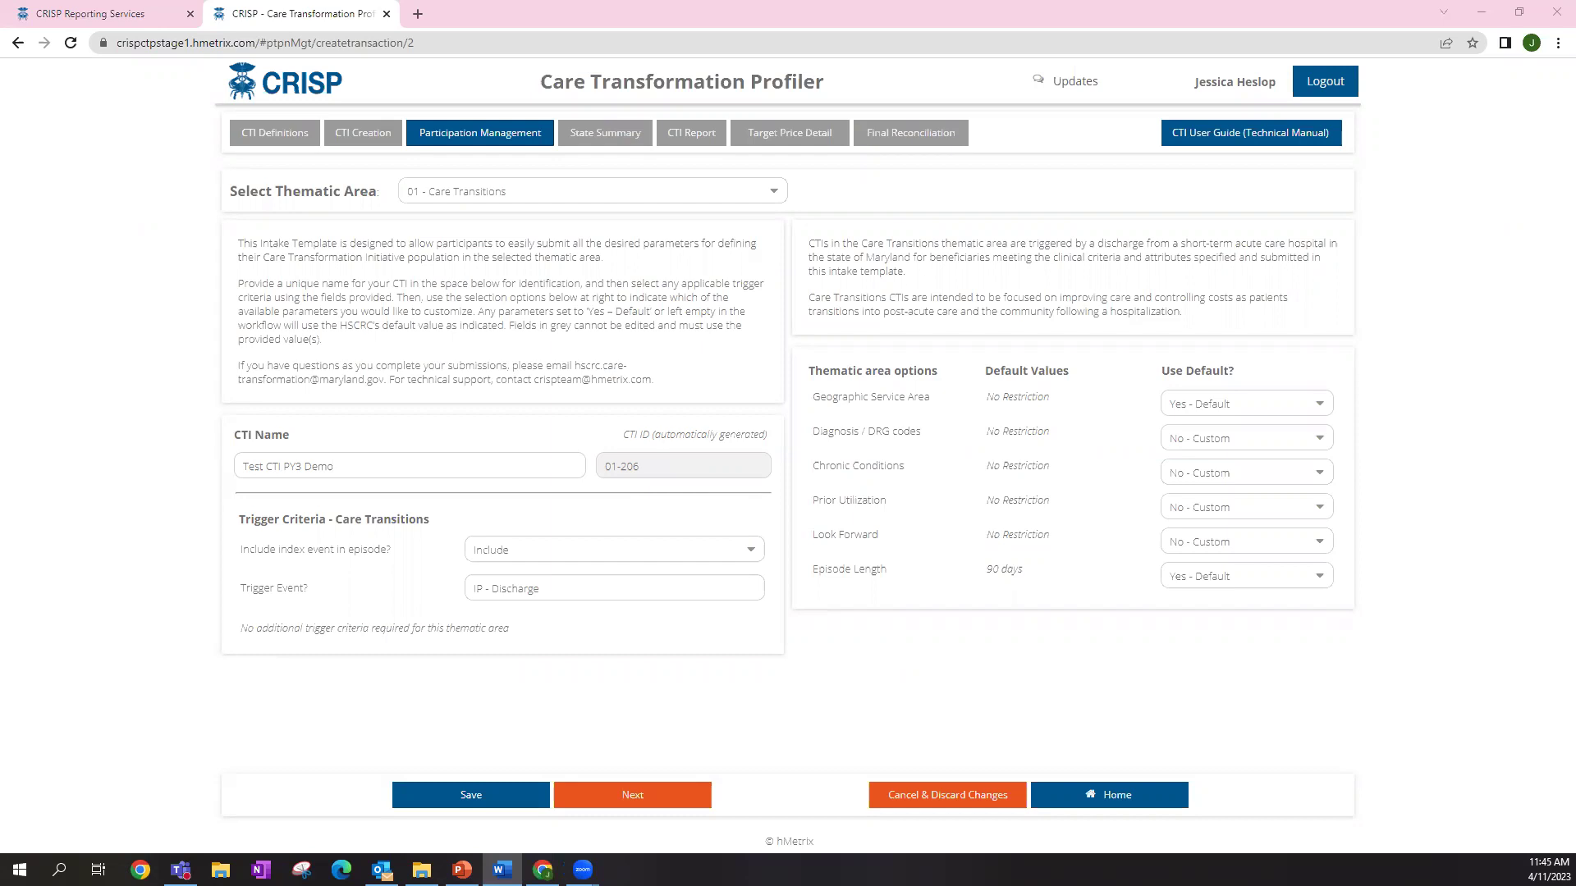
Set the Geographic Service Area and Episode Length options to No - Custom
{"action": "left_click", "coordinate": [1313, 409]}
{"action": "left_click", "coordinate": [1278, 431]}
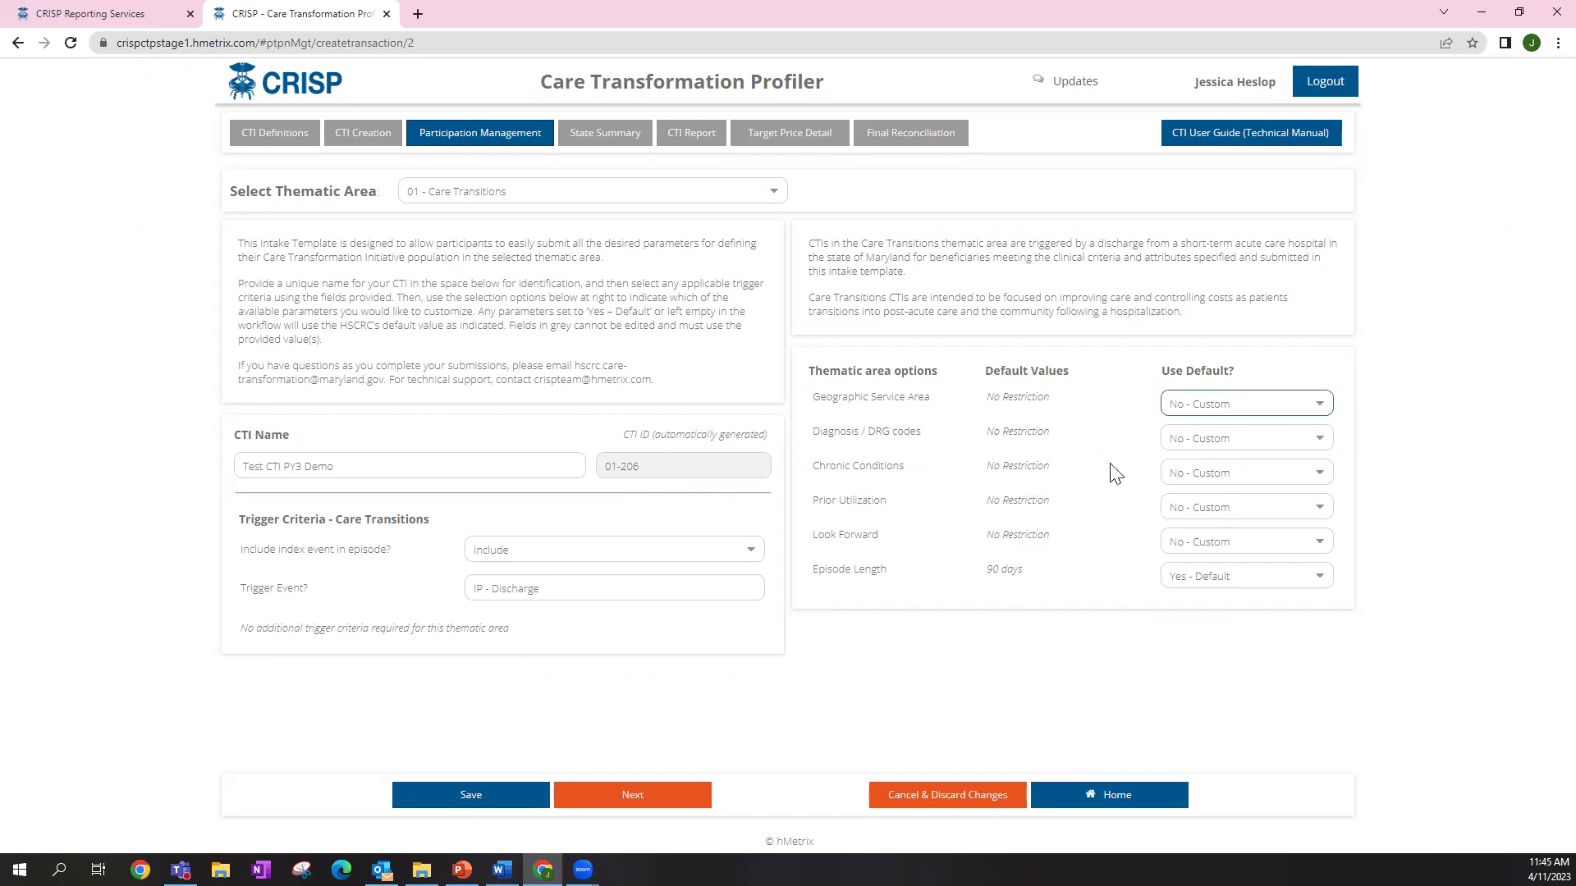
{"action": "left_click", "coordinate": [1304, 575]}
{"action": "left_click", "coordinate": [1313, 602]}
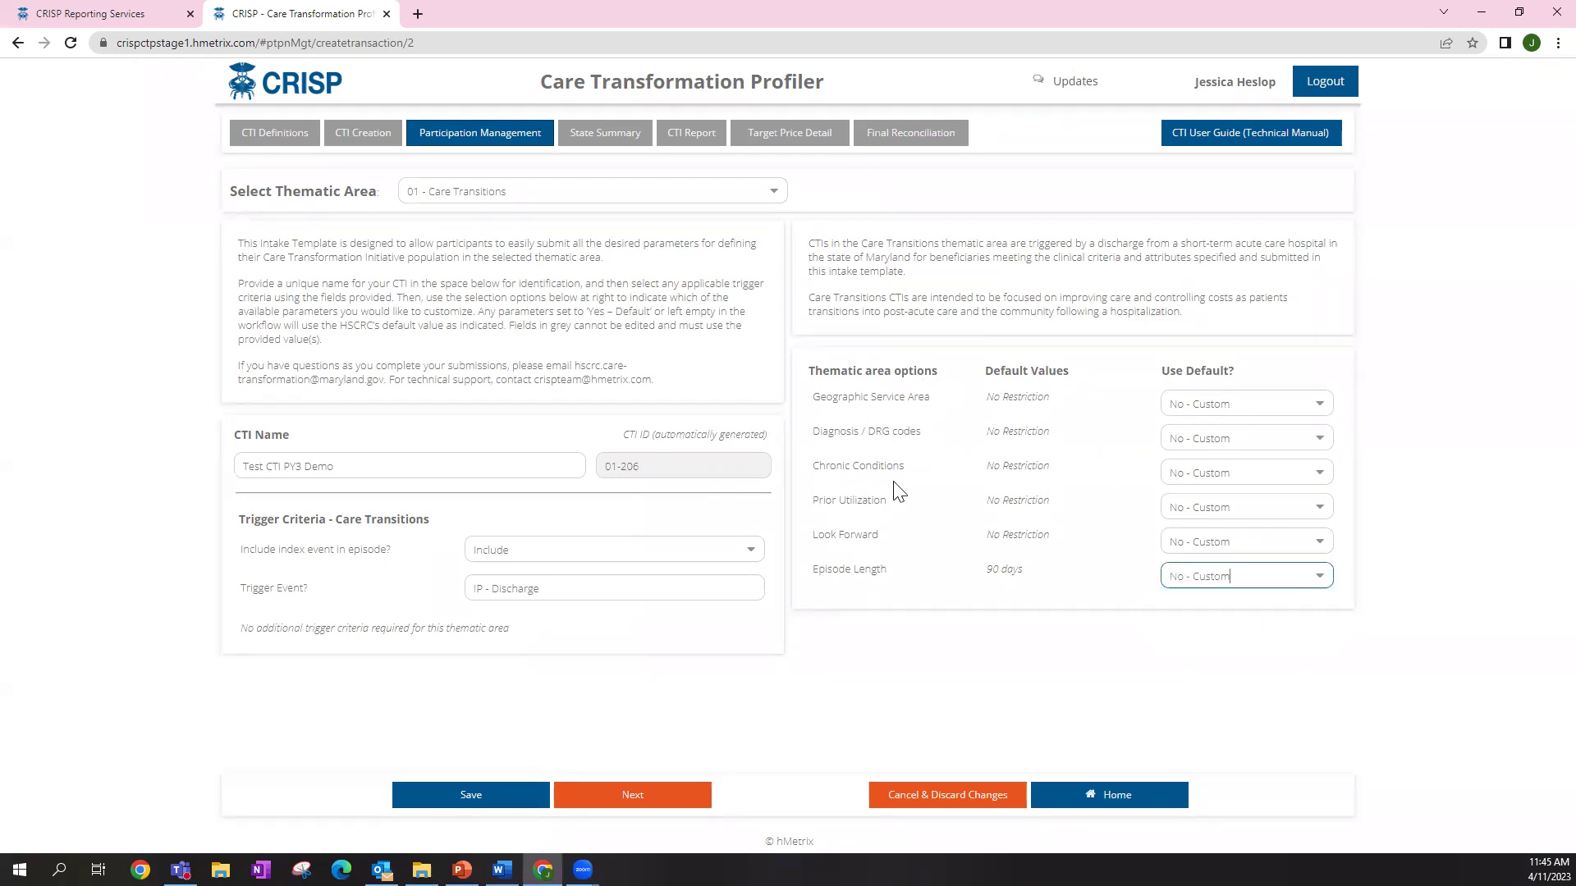
Continue to the Basic CTI Information page, discarding the unsaved changes
{"action": "left_click", "coordinate": [641, 803]}
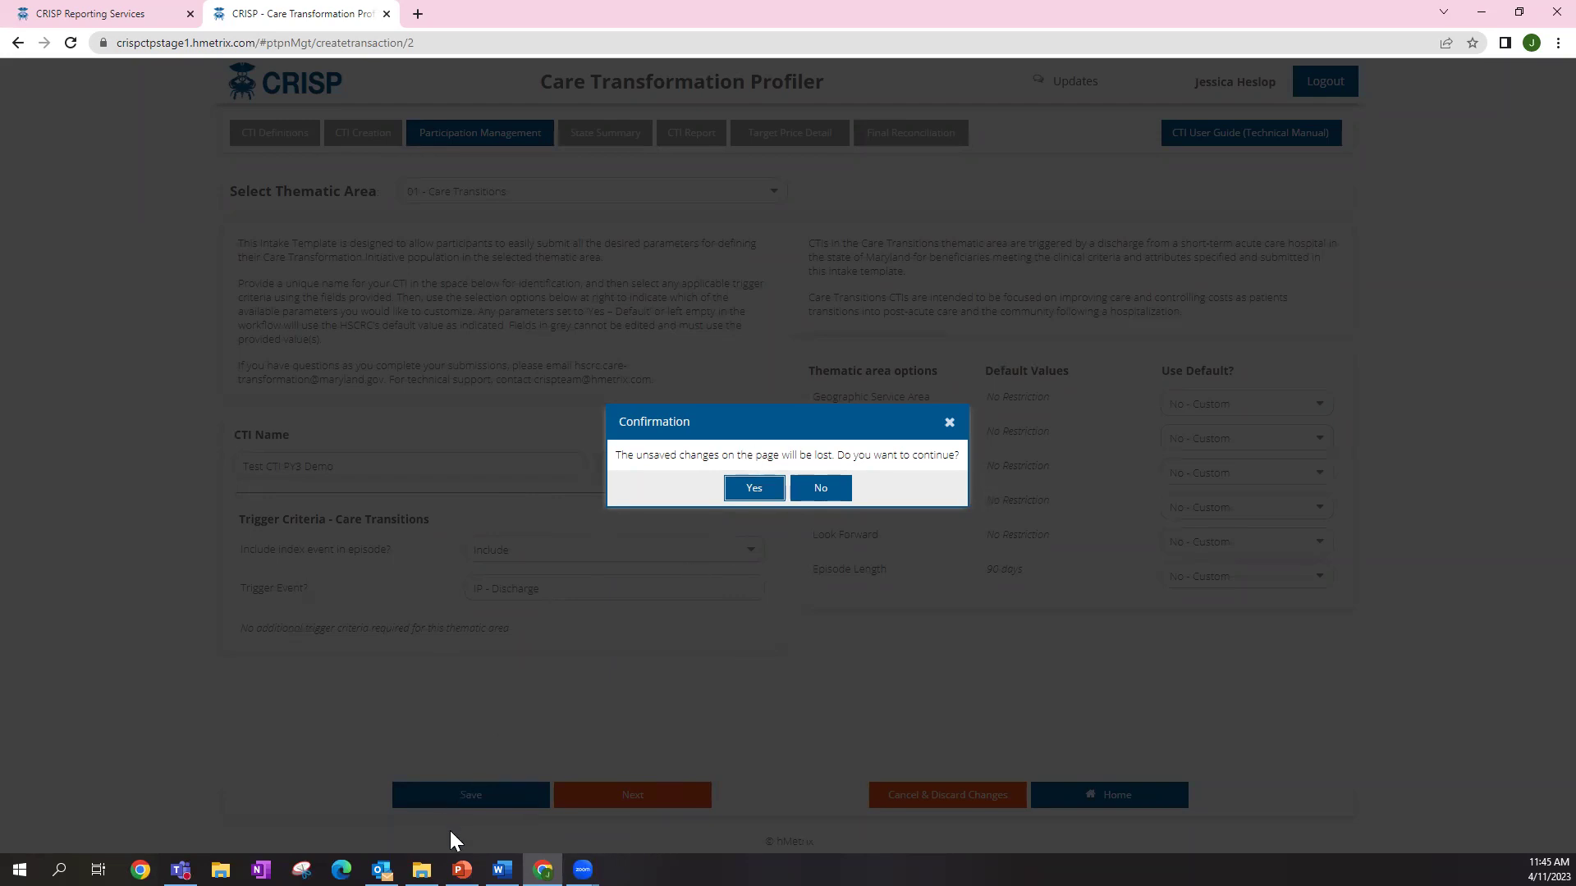
{"action": "left_click", "coordinate": [749, 490]}
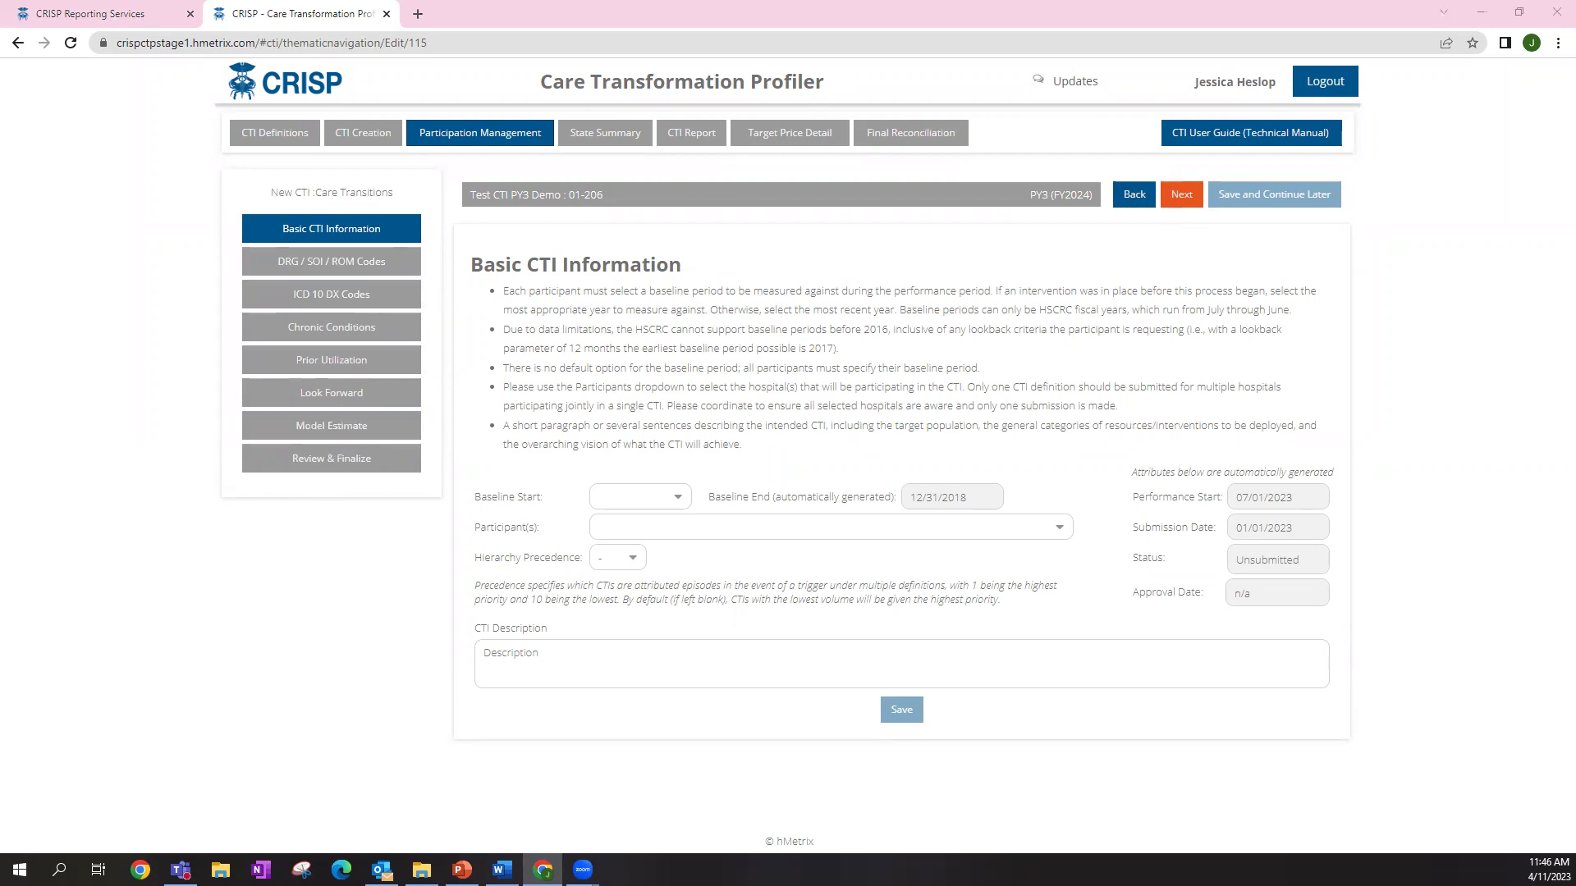
{"action": "key", "text": "alt+Tab"}
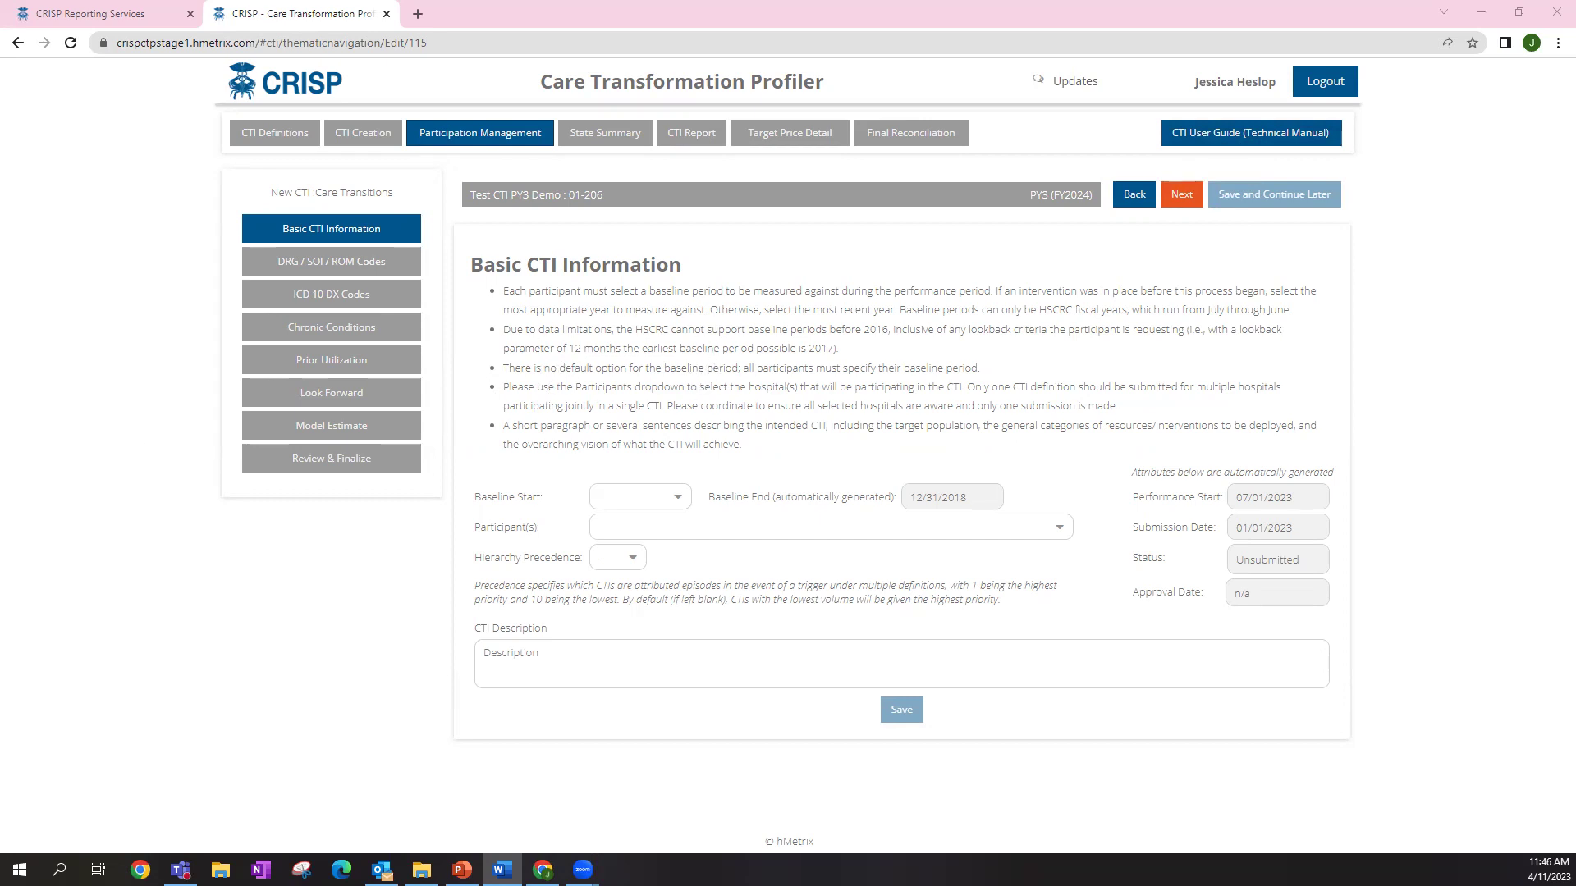
Set the CTI's baseline start to 07/01/2018
{"action": "left_click", "coordinate": [676, 500]}
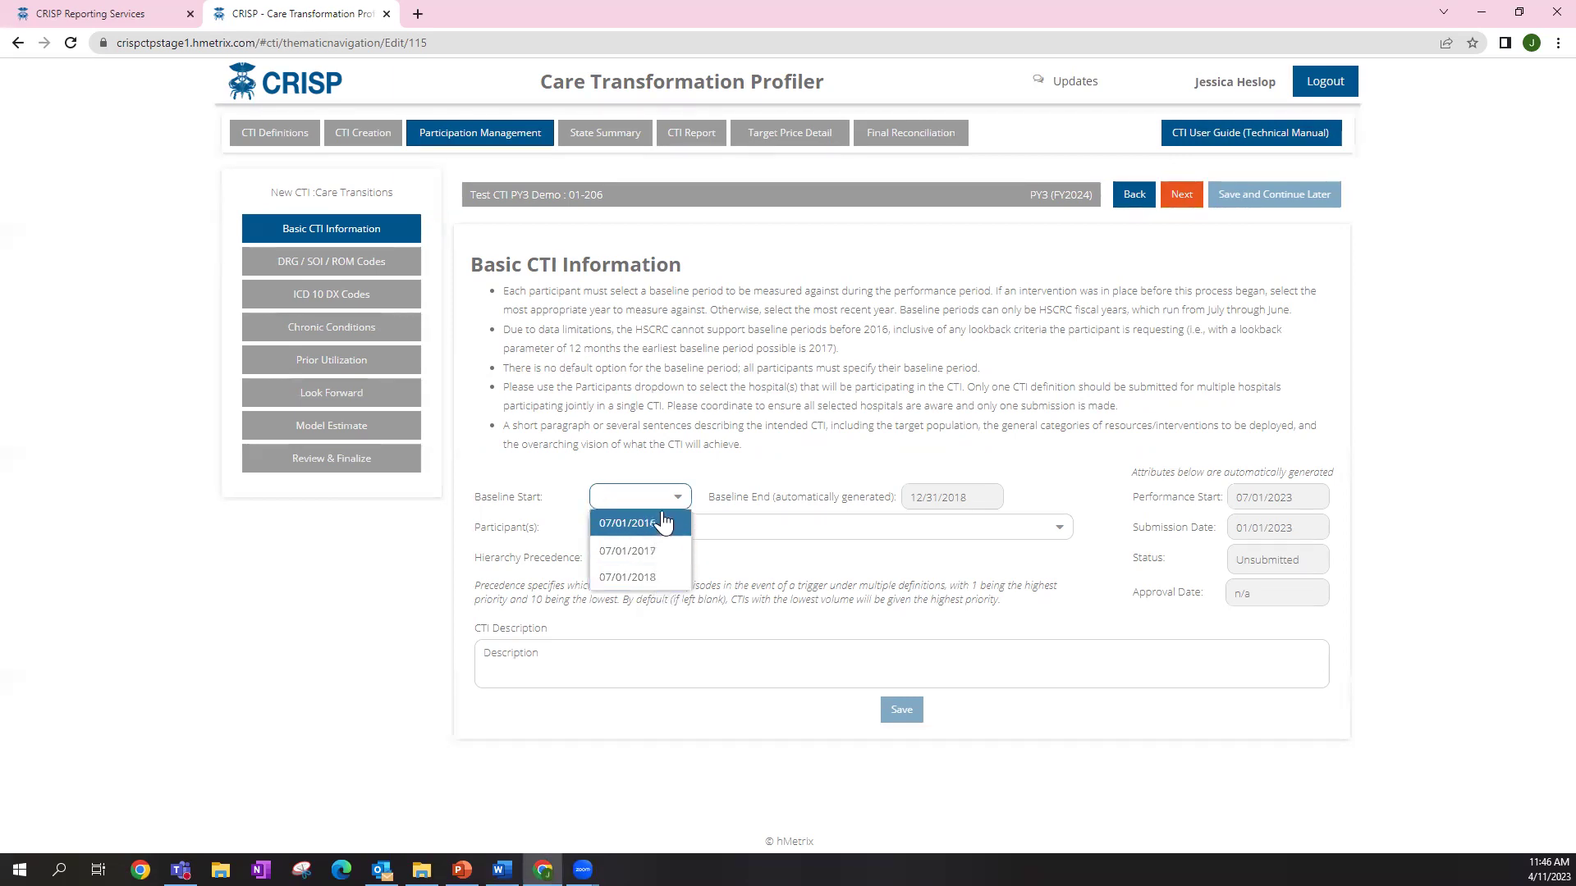
{"action": "left_click", "coordinate": [651, 580]}
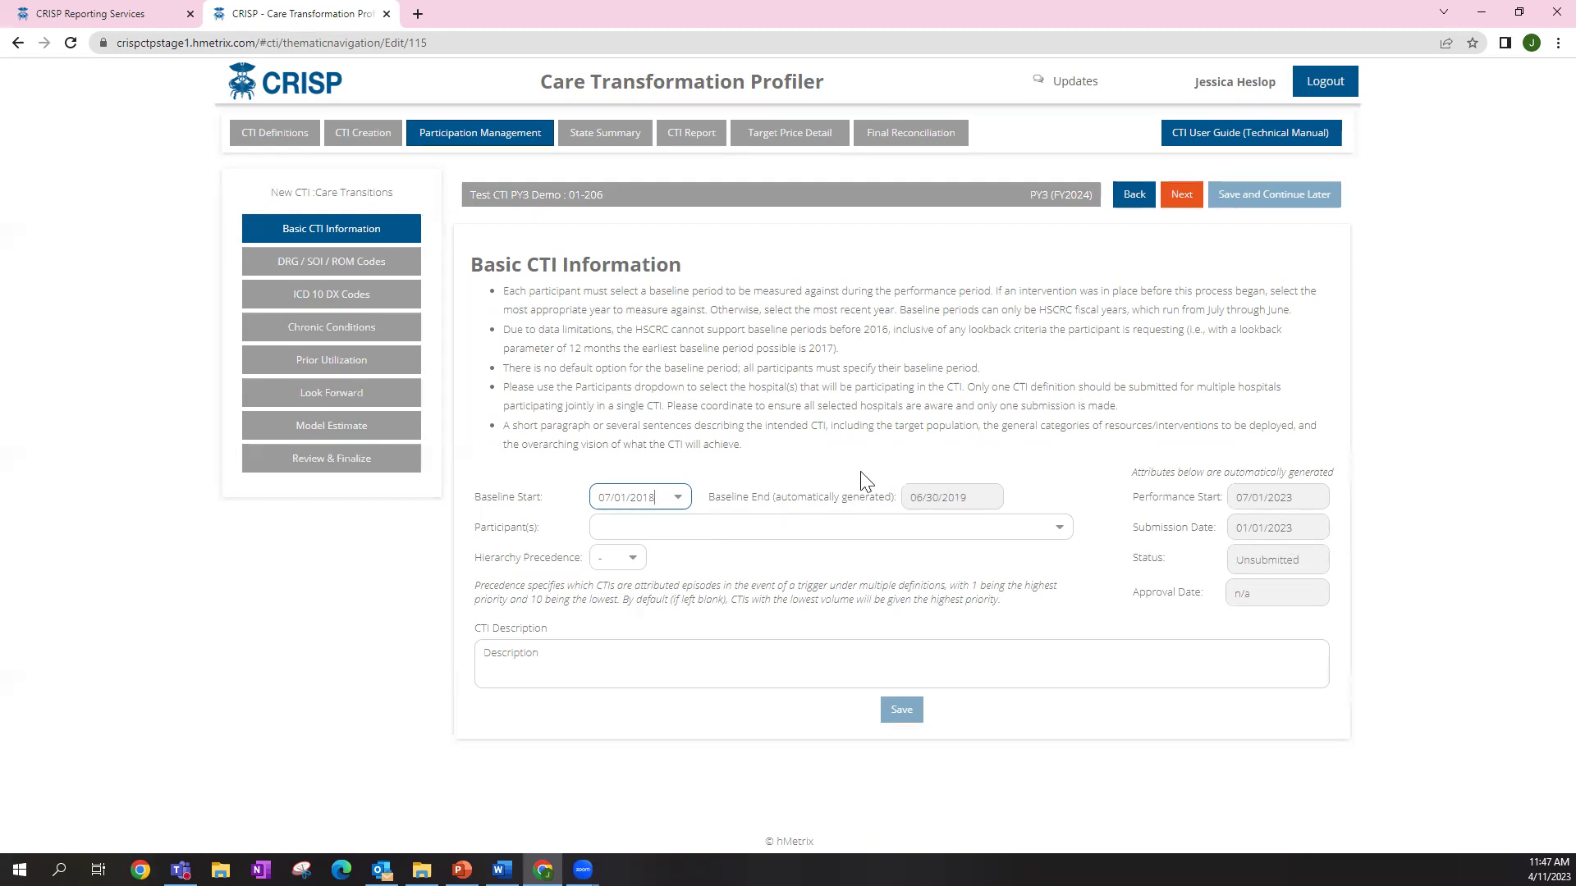
{"action": "left_click", "coordinate": [747, 461]}
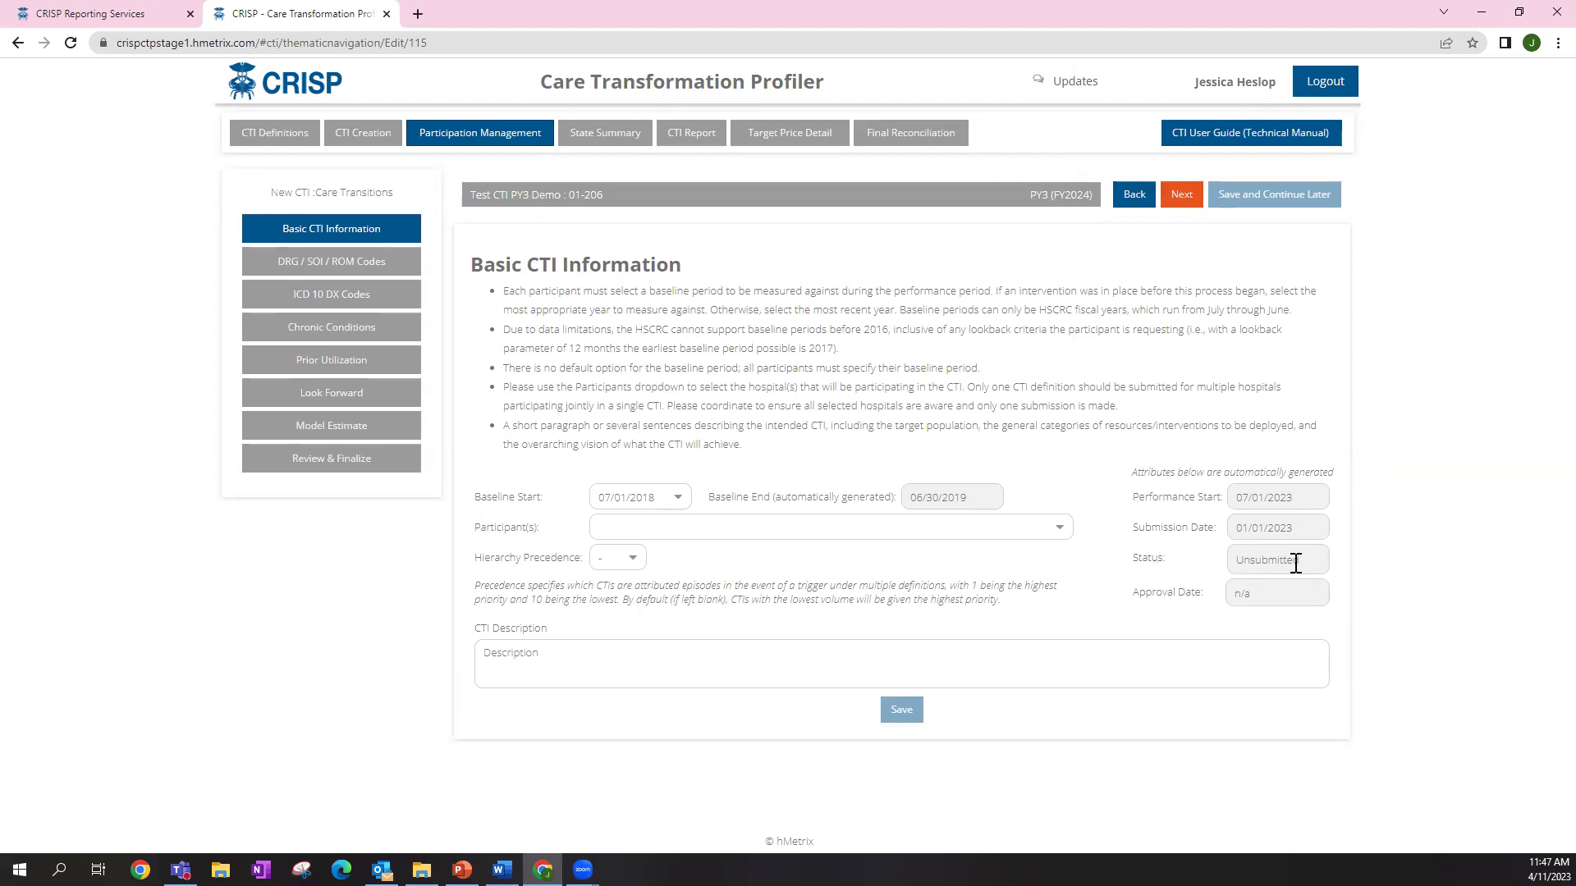
{"action": "left_click_drag", "start_coordinate": [1237, 559], "coordinate": [1328, 560]}
{"action": "left_click", "coordinate": [1327, 559]}
{"action": "left_click", "coordinate": [1252, 592]}
{"action": "key", "text": "alt+Tab"}
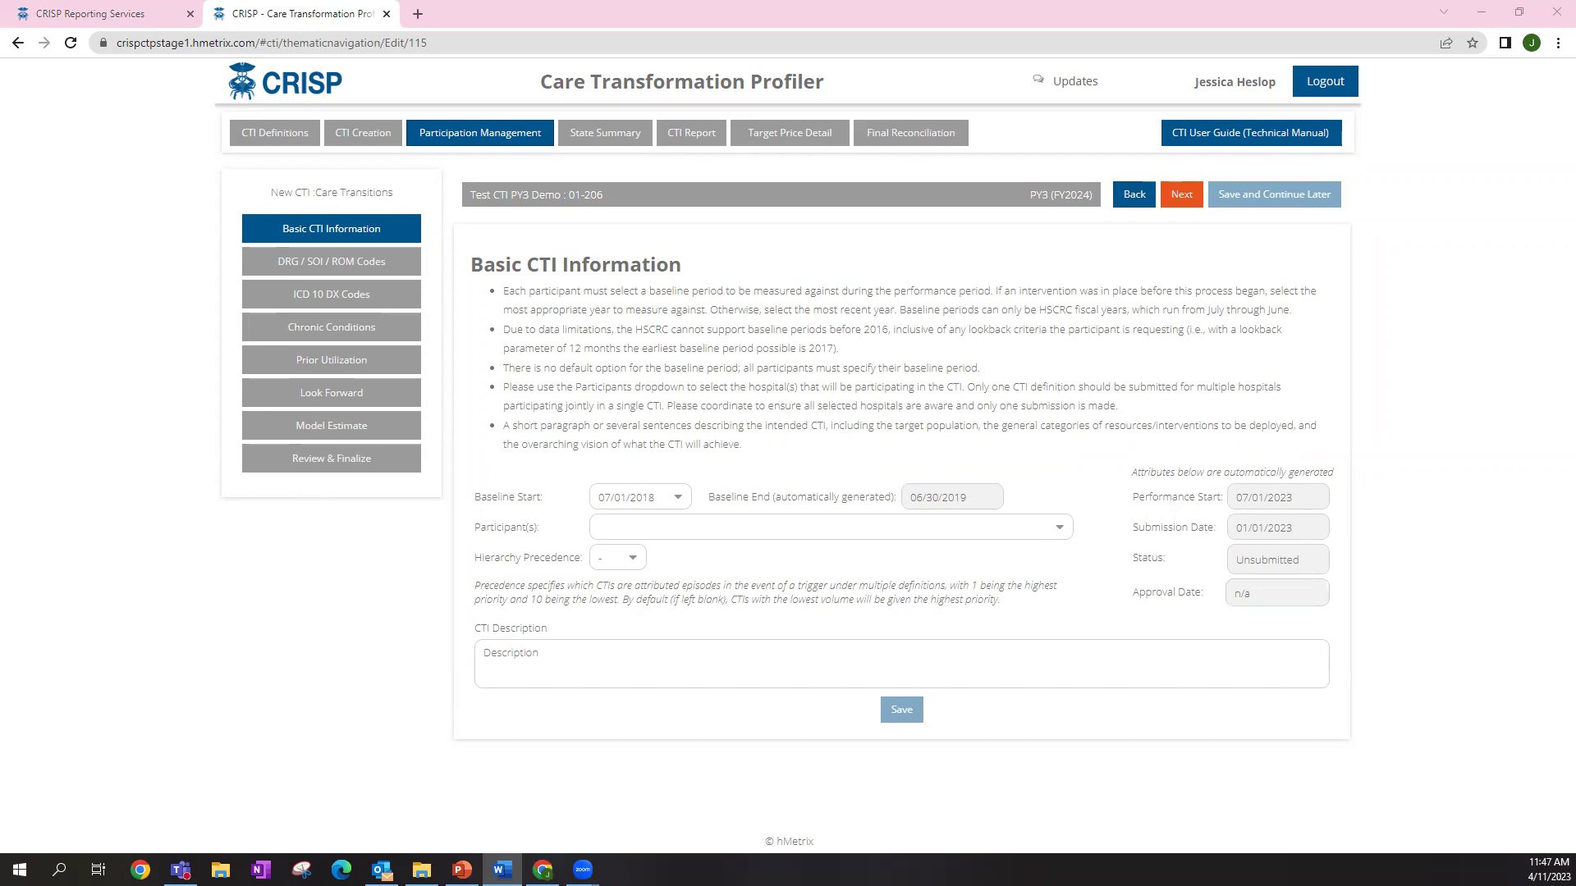
Select Calvert Health Medical Center as the CTI's participant
{"action": "left_click", "coordinate": [1066, 531]}
{"action": "mouse_move", "coordinate": [1067, 565]}
{"action": "left_mouse_down"}
{"action": "mouse_move", "coordinate": [1062, 780]}
{"action": "mouse_move", "coordinate": [1056, 566]}
{"action": "left_mouse_up"}
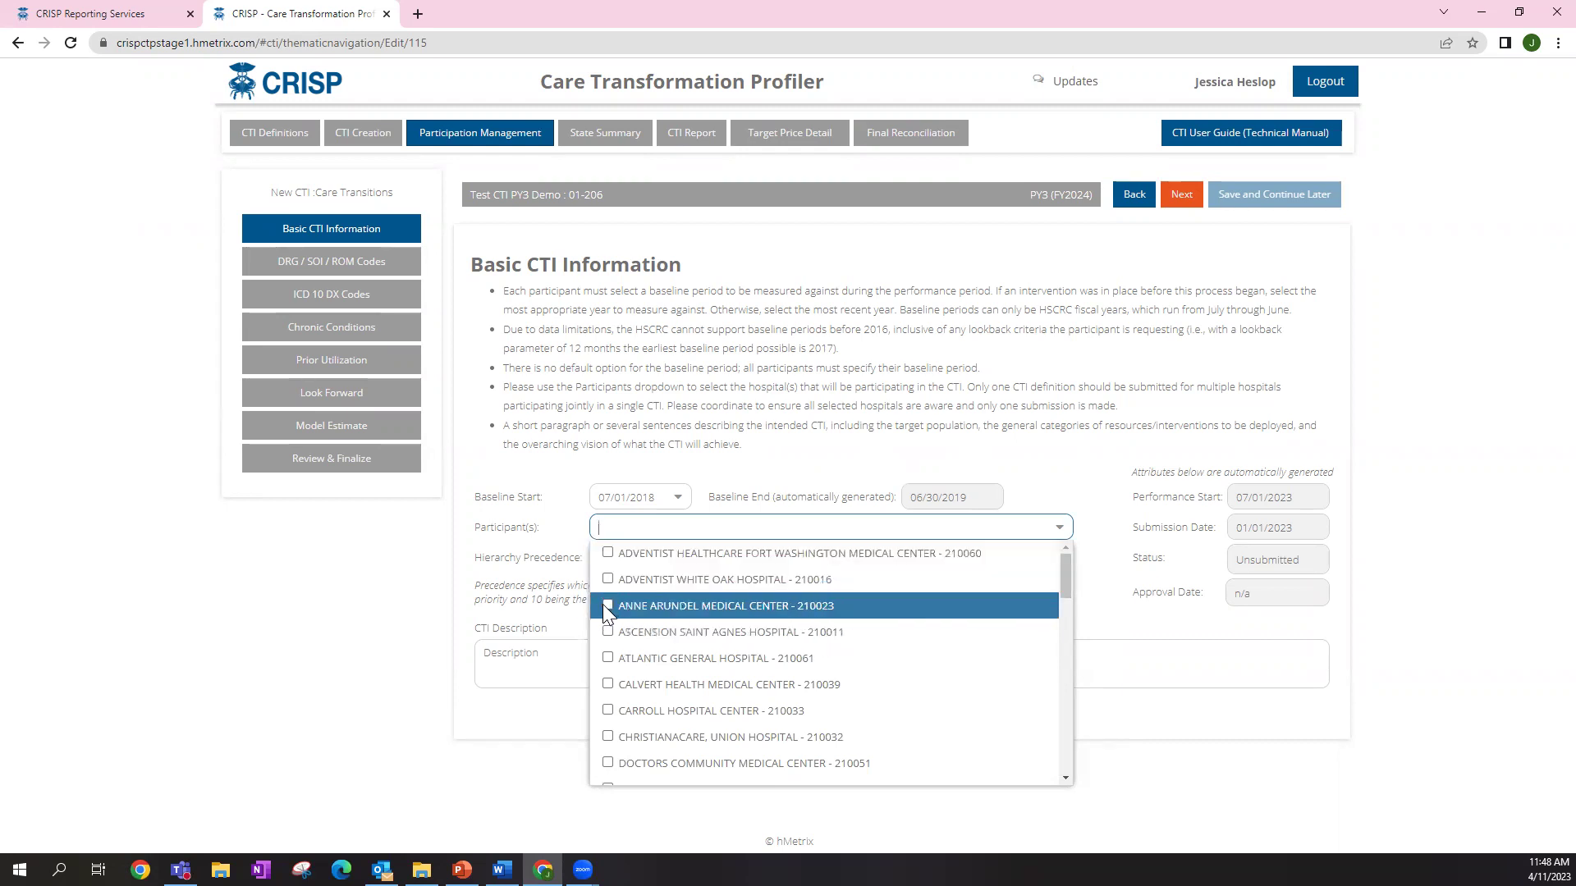
{"action": "scroll", "coordinate": [603, 679], "scroll_direction": "down", "scroll_amount": 1}
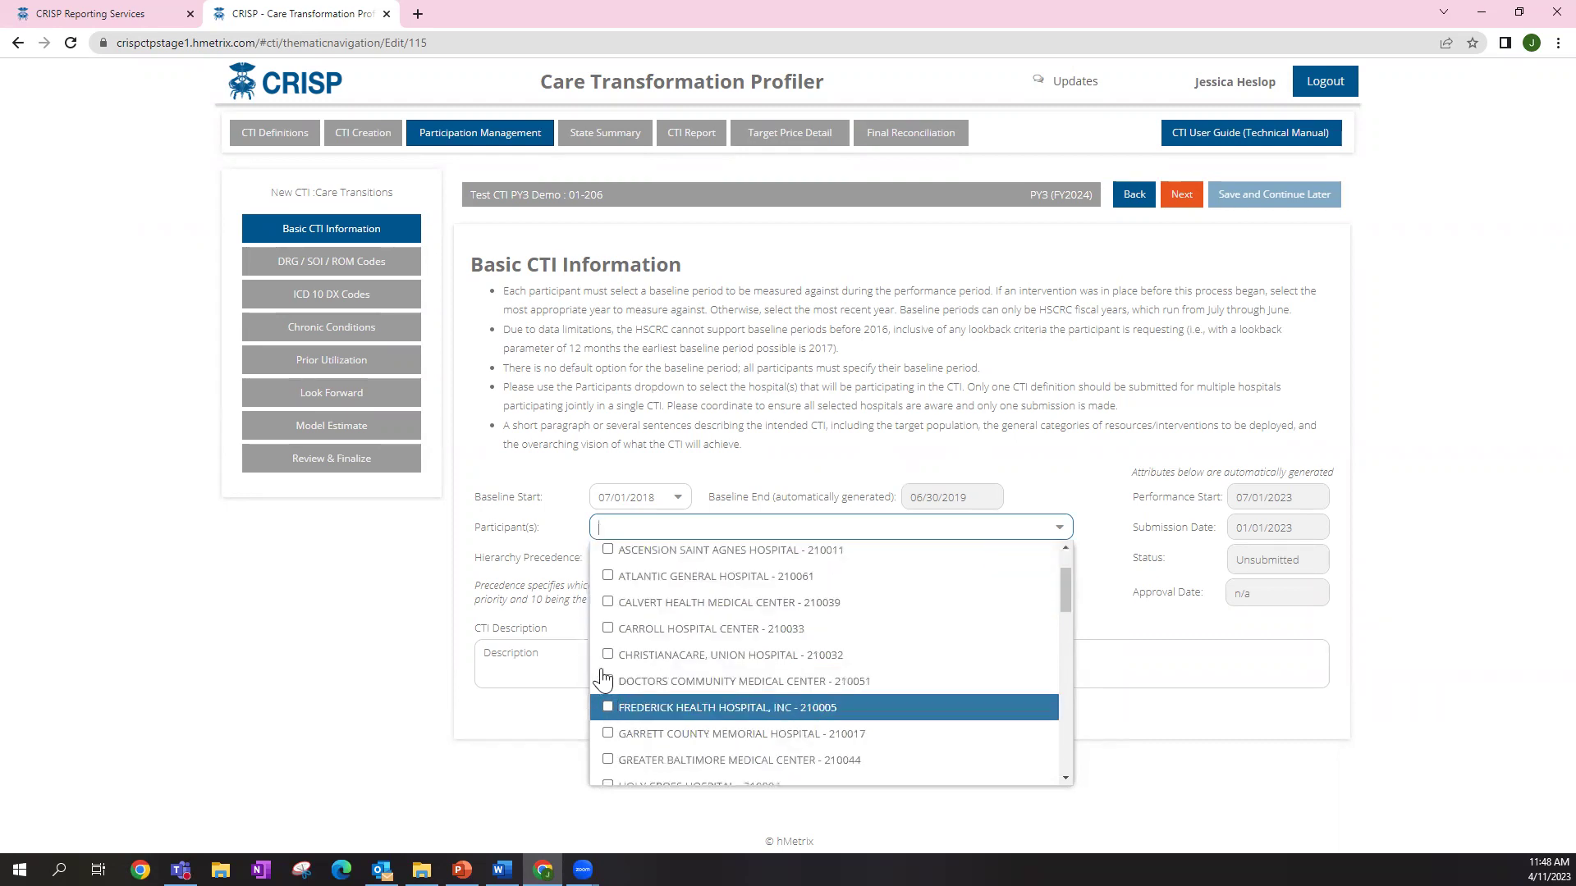
{"action": "left_click", "coordinate": [607, 604]}
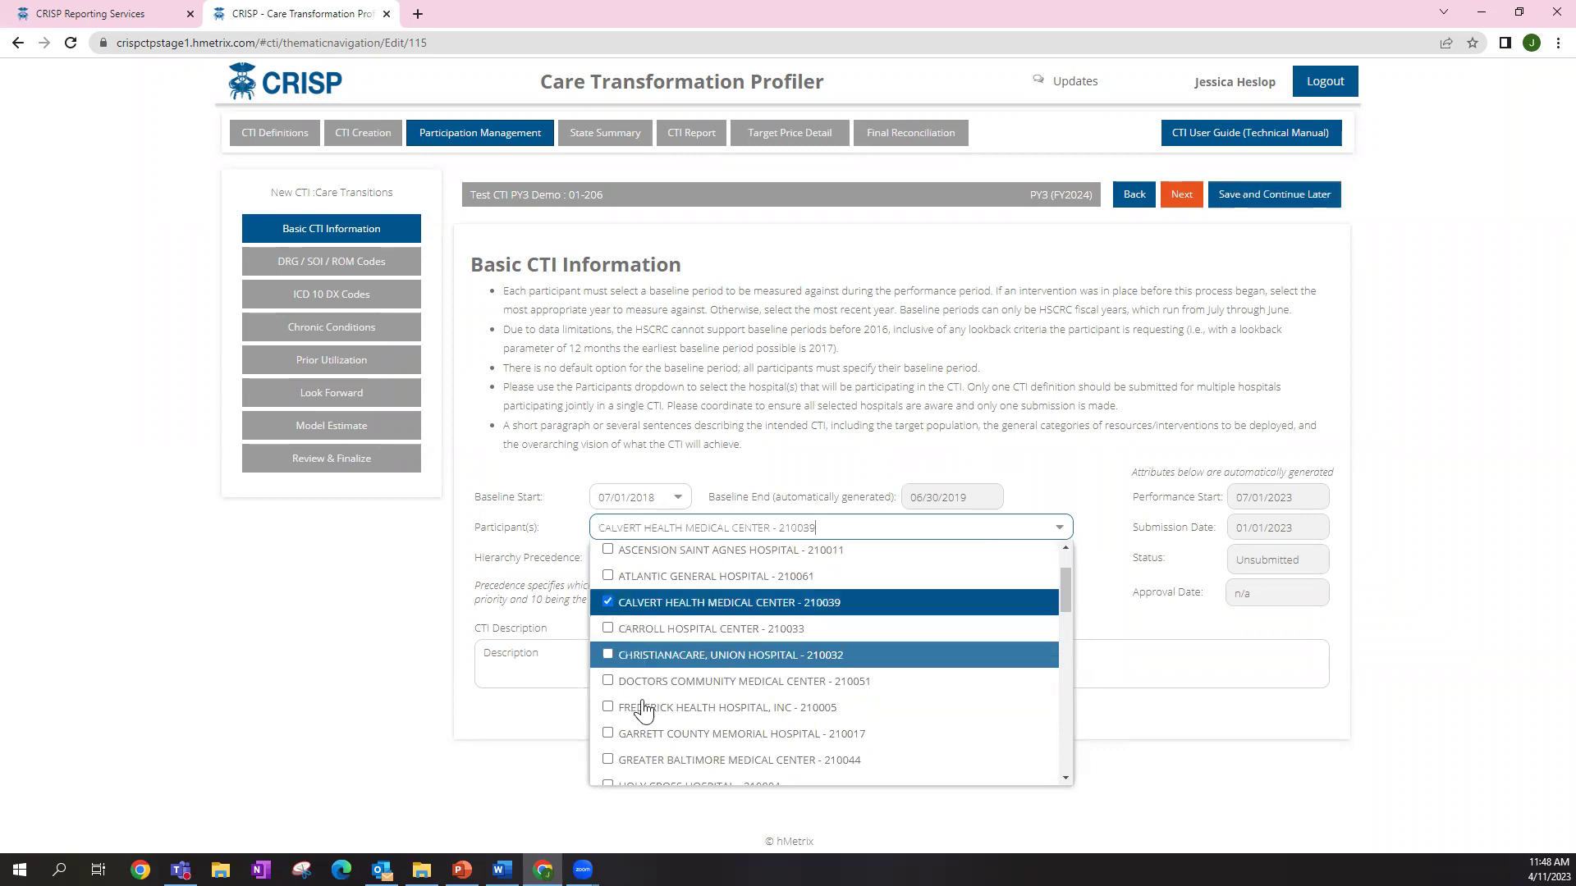
{"action": "left_click", "coordinate": [1067, 448]}
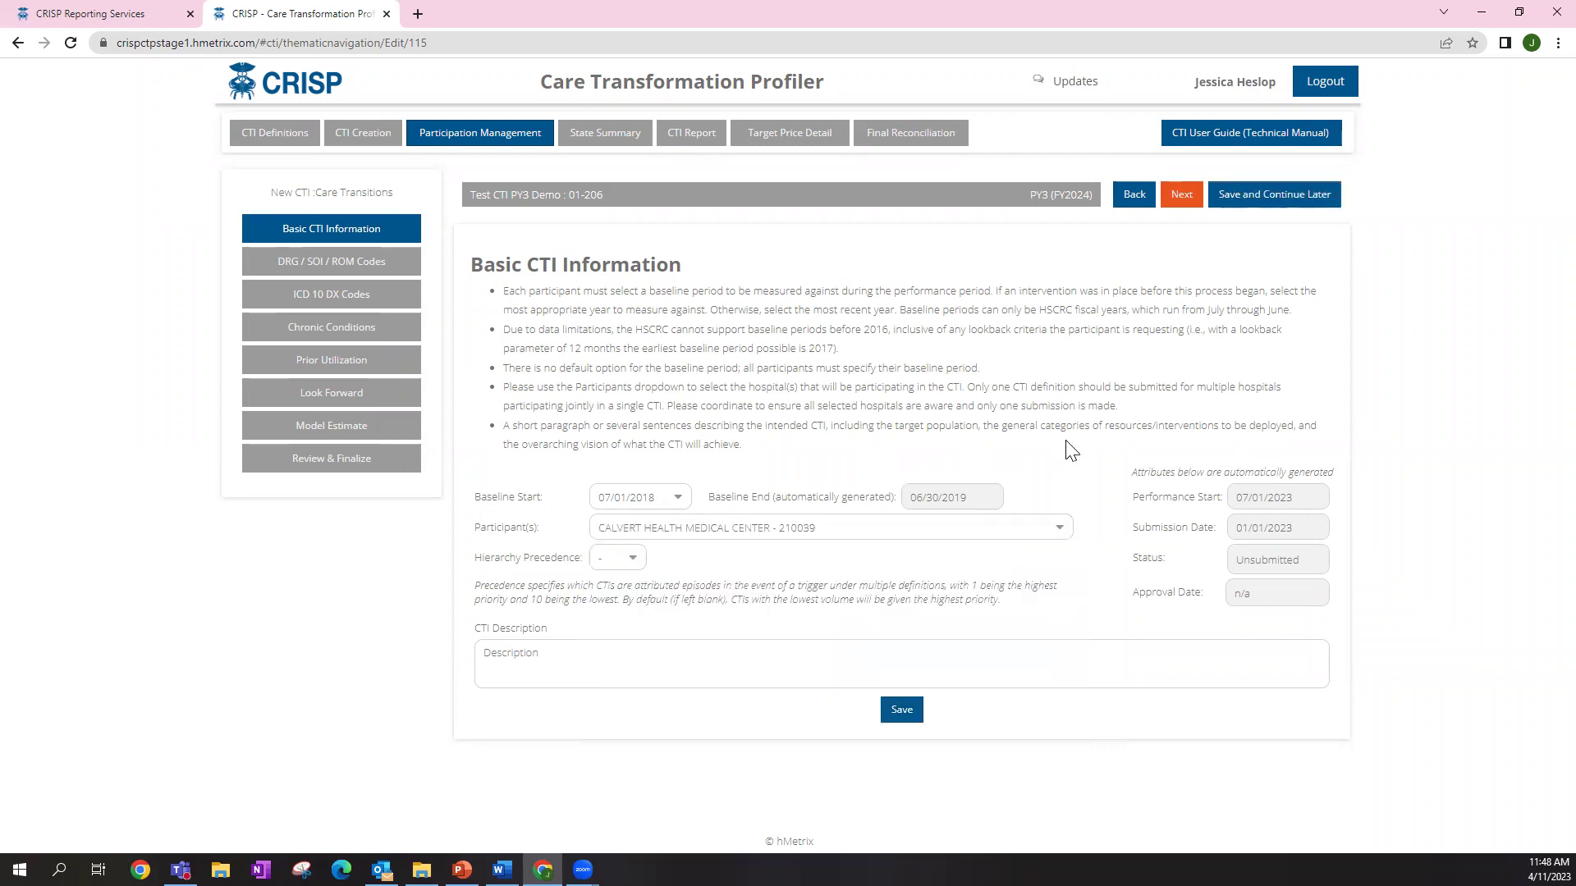
Replace Calvert Health Medical Center with the six MedStar hospitals from Good Samaritan through Union Memorial as participants
{"action": "left_click", "coordinate": [1061, 533]}
{"action": "left_click", "coordinate": [607, 608]}
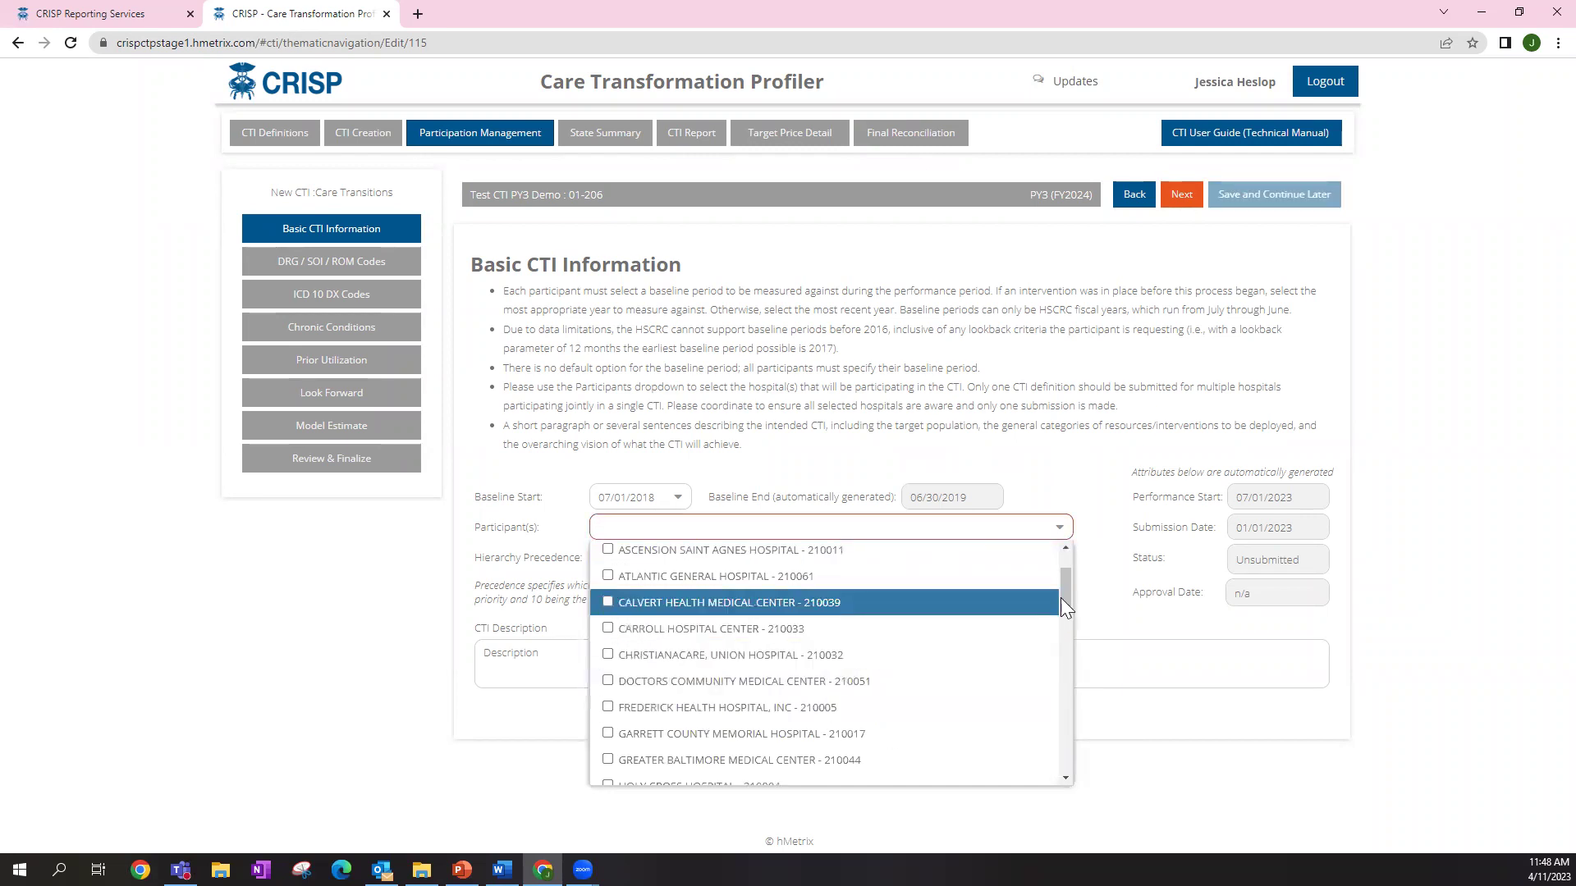
{"action": "left_click_drag", "start_coordinate": [1063, 601], "coordinate": [1058, 677]}
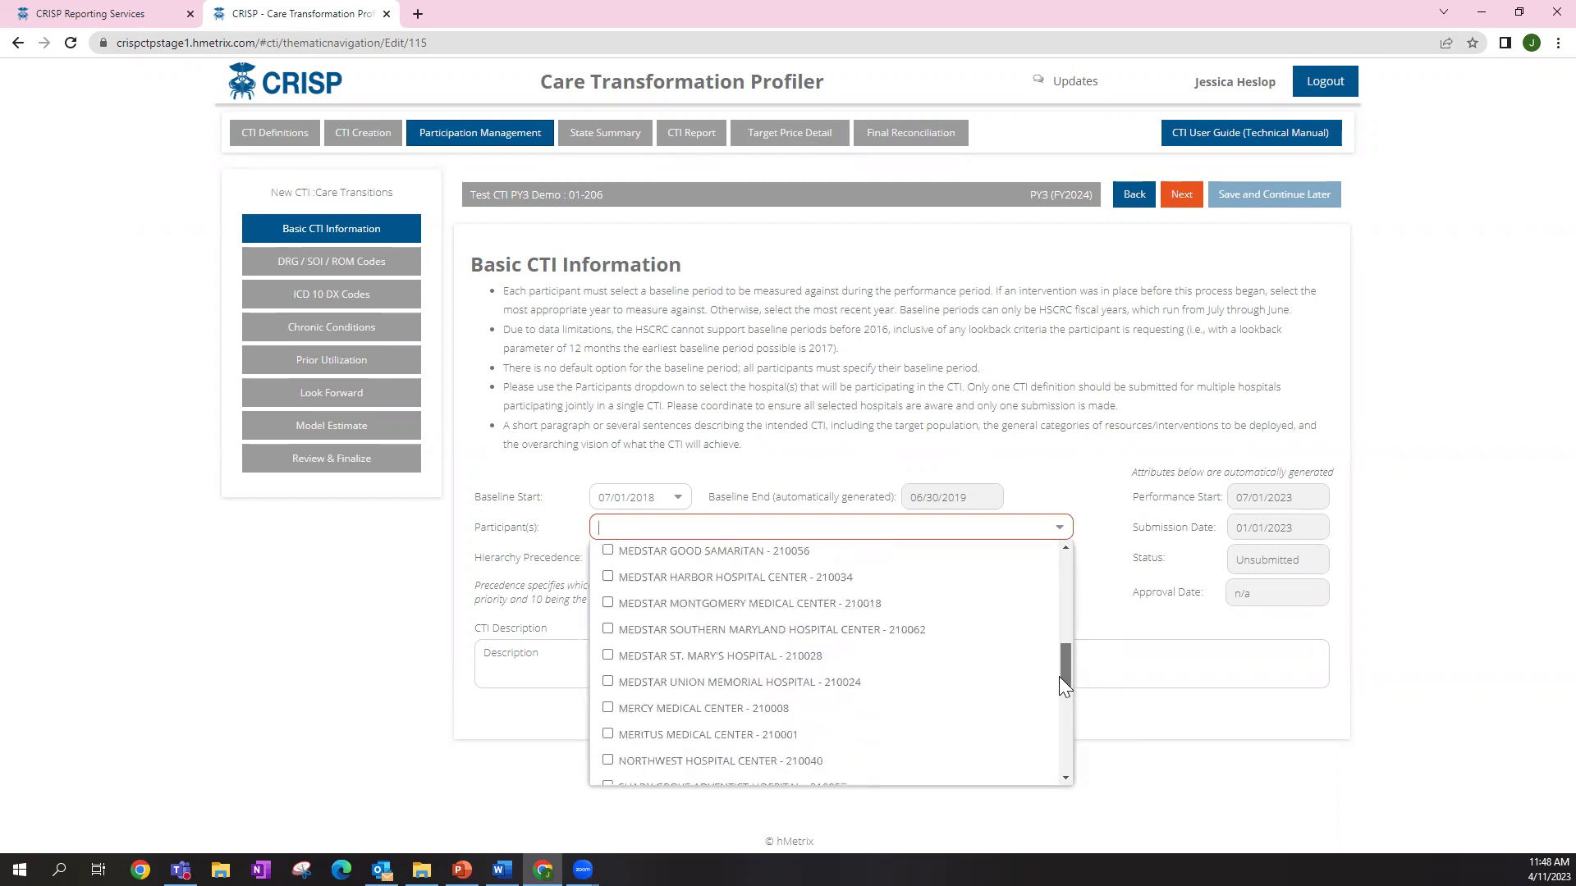
{"action": "left_click", "coordinate": [604, 552]}
{"action": "left_click", "coordinate": [611, 581]}
{"action": "left_click", "coordinate": [606, 606]}
{"action": "left_click", "coordinate": [607, 632]}
{"action": "left_click", "coordinate": [608, 658]}
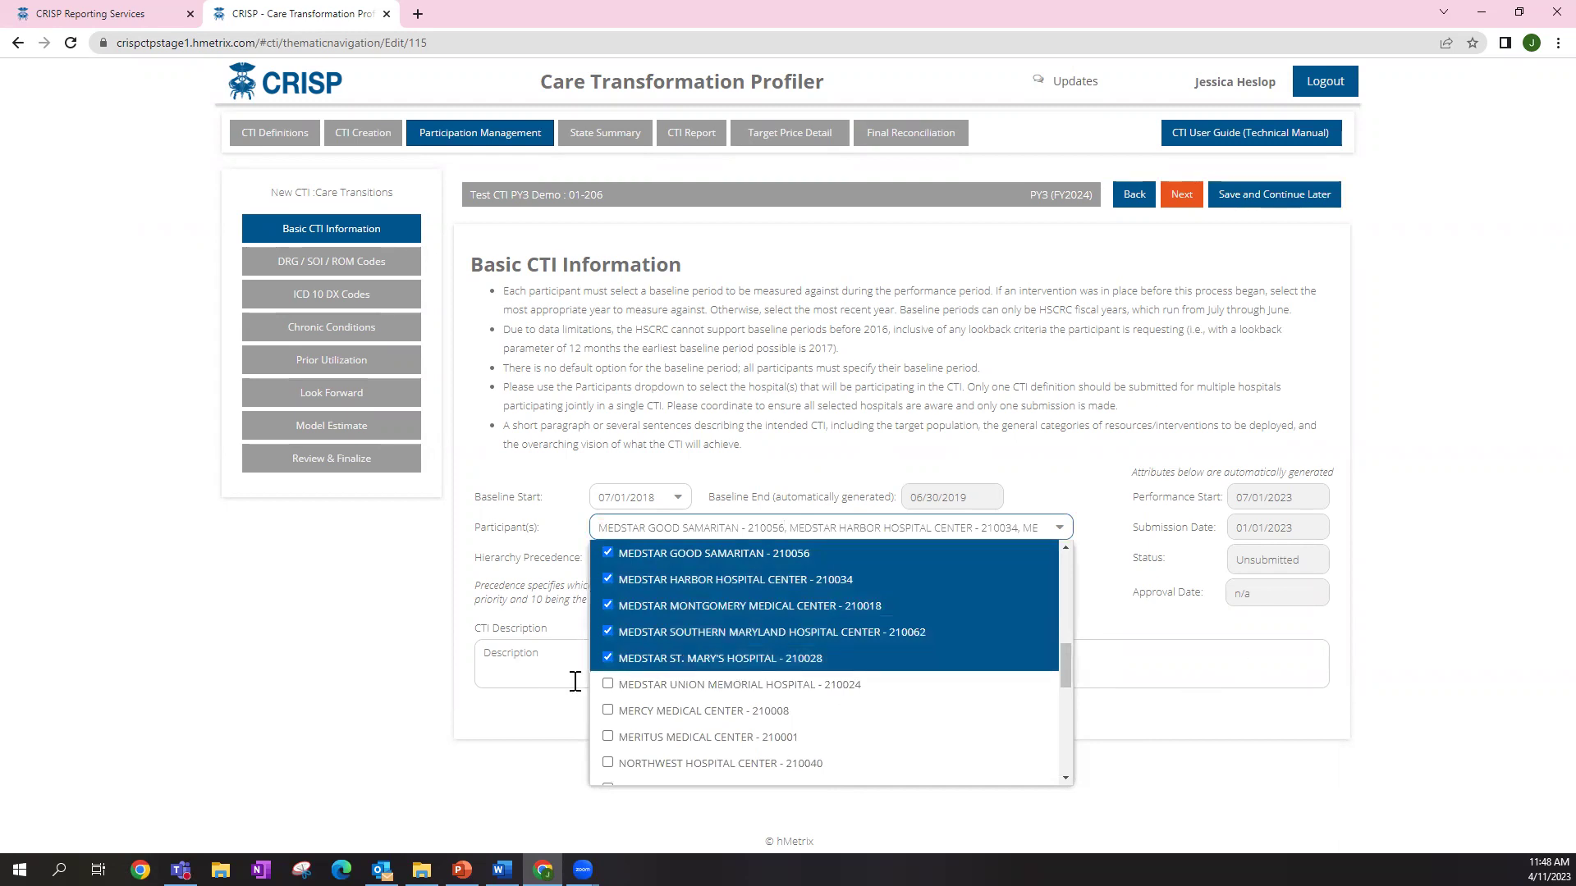
{"action": "left_click", "coordinate": [607, 685]}
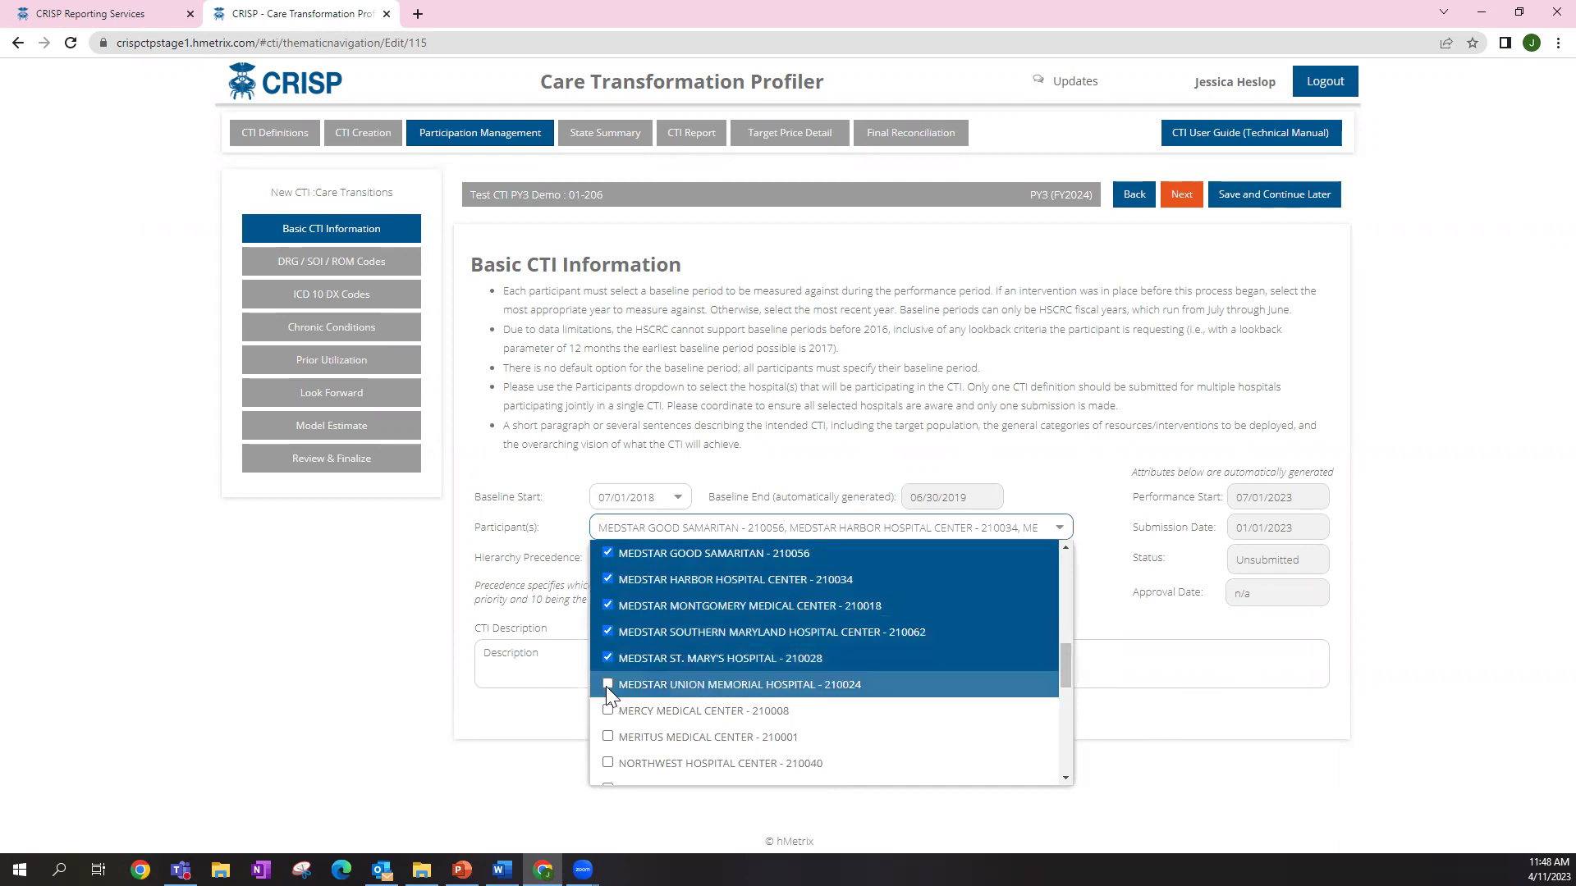
{"action": "left_click", "coordinate": [1100, 491]}
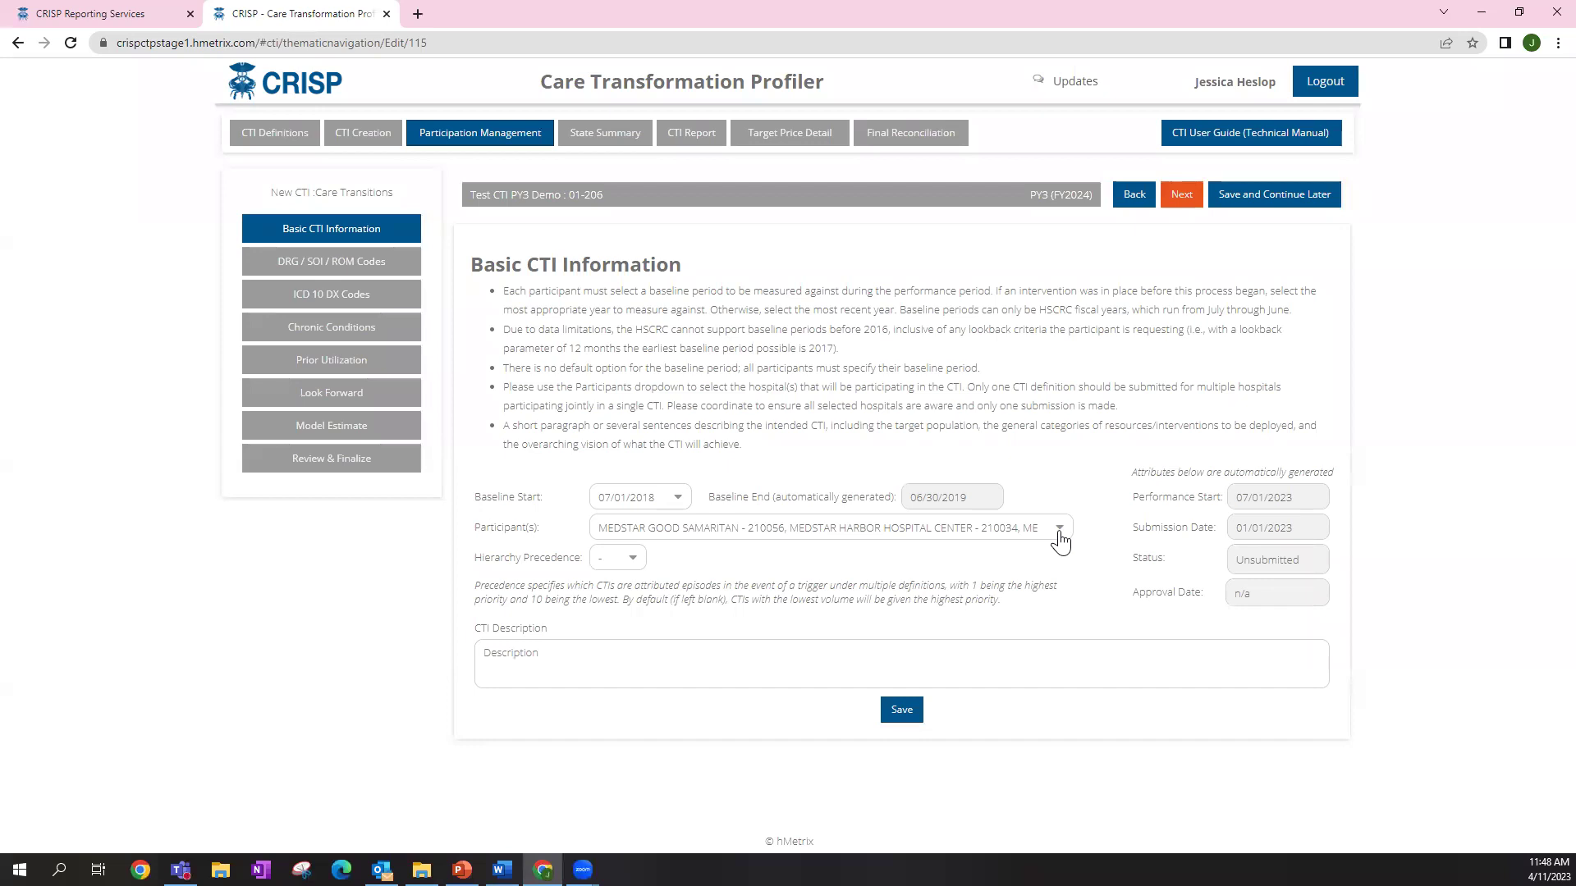
Deselect all six MedStar hospitals, from Union Memorial back to Good Samaritan, in the participant selection
{"action": "left_click", "coordinate": [1060, 529]}
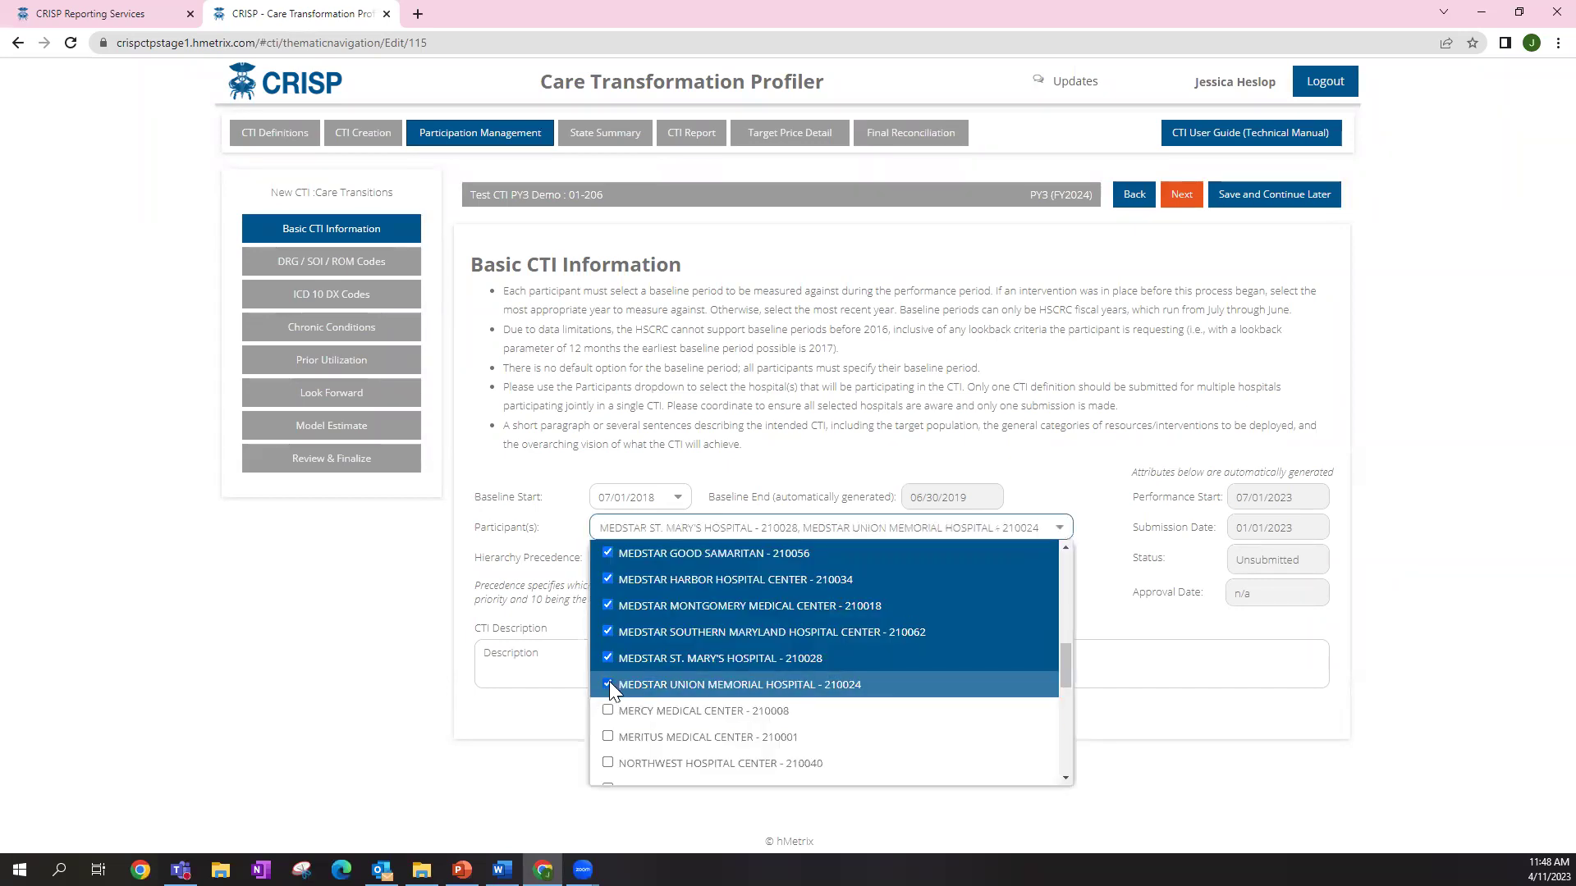
{"action": "scroll", "coordinate": [630, 727], "scroll_direction": "up", "scroll_amount": 1}
{"action": "scroll", "coordinate": [631, 726], "scroll_direction": "up", "scroll_amount": 1}
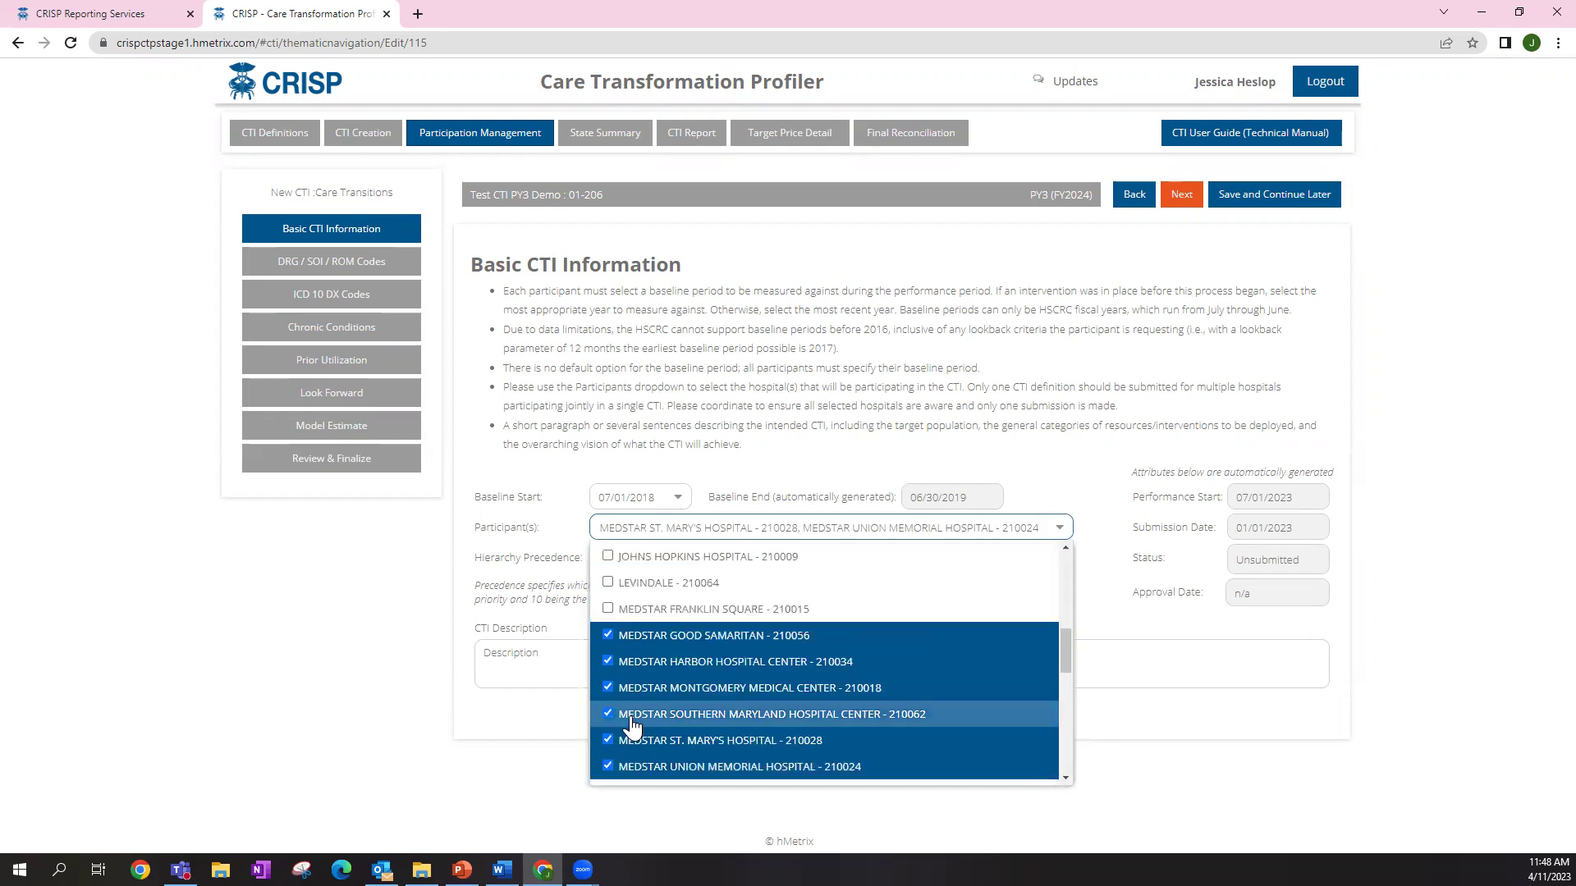
{"action": "scroll", "coordinate": [628, 718], "scroll_direction": "down", "scroll_amount": 1}
{"action": "left_click", "coordinate": [608, 683]}
{"action": "left_click", "coordinate": [607, 657]}
{"action": "left_click", "coordinate": [604, 631]}
{"action": "left_click", "coordinate": [608, 606]}
{"action": "left_click", "coordinate": [607, 579]}
{"action": "left_click", "coordinate": [607, 553]}
{"action": "scroll", "coordinate": [636, 637], "scroll_direction": "up", "scroll_amount": 2}
{"action": "scroll", "coordinate": [636, 637], "scroll_direction": "up", "scroll_amount": 2}
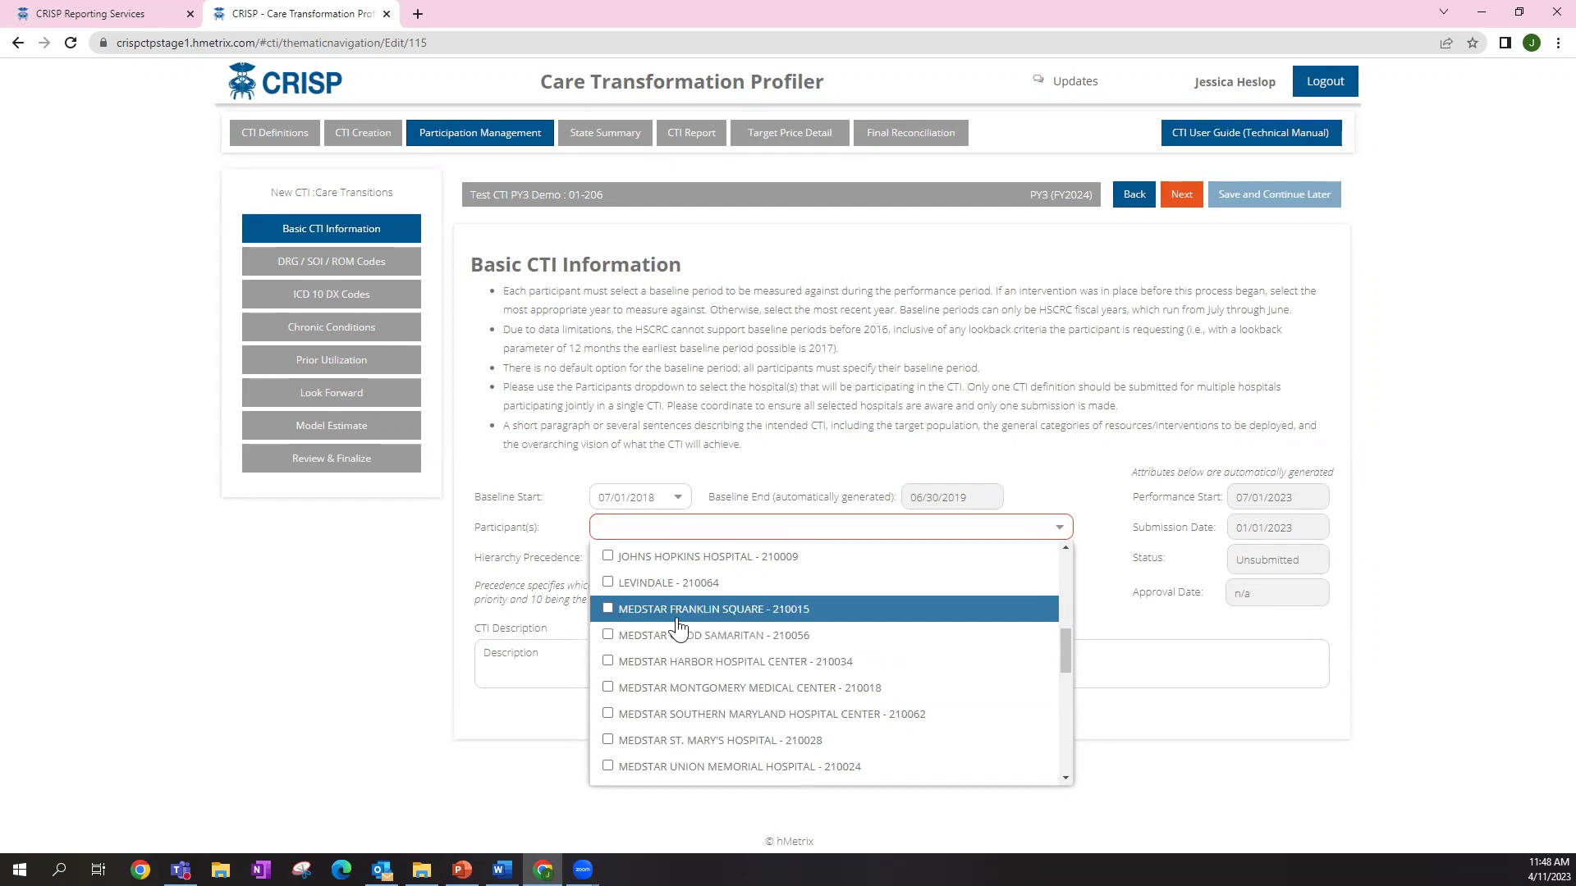
Select MedStar Franklin Square and MedStar Good Samaritan as participants and deselect both again
{"action": "left_click", "coordinate": [609, 608]}
{"action": "left_click", "coordinate": [607, 635]}
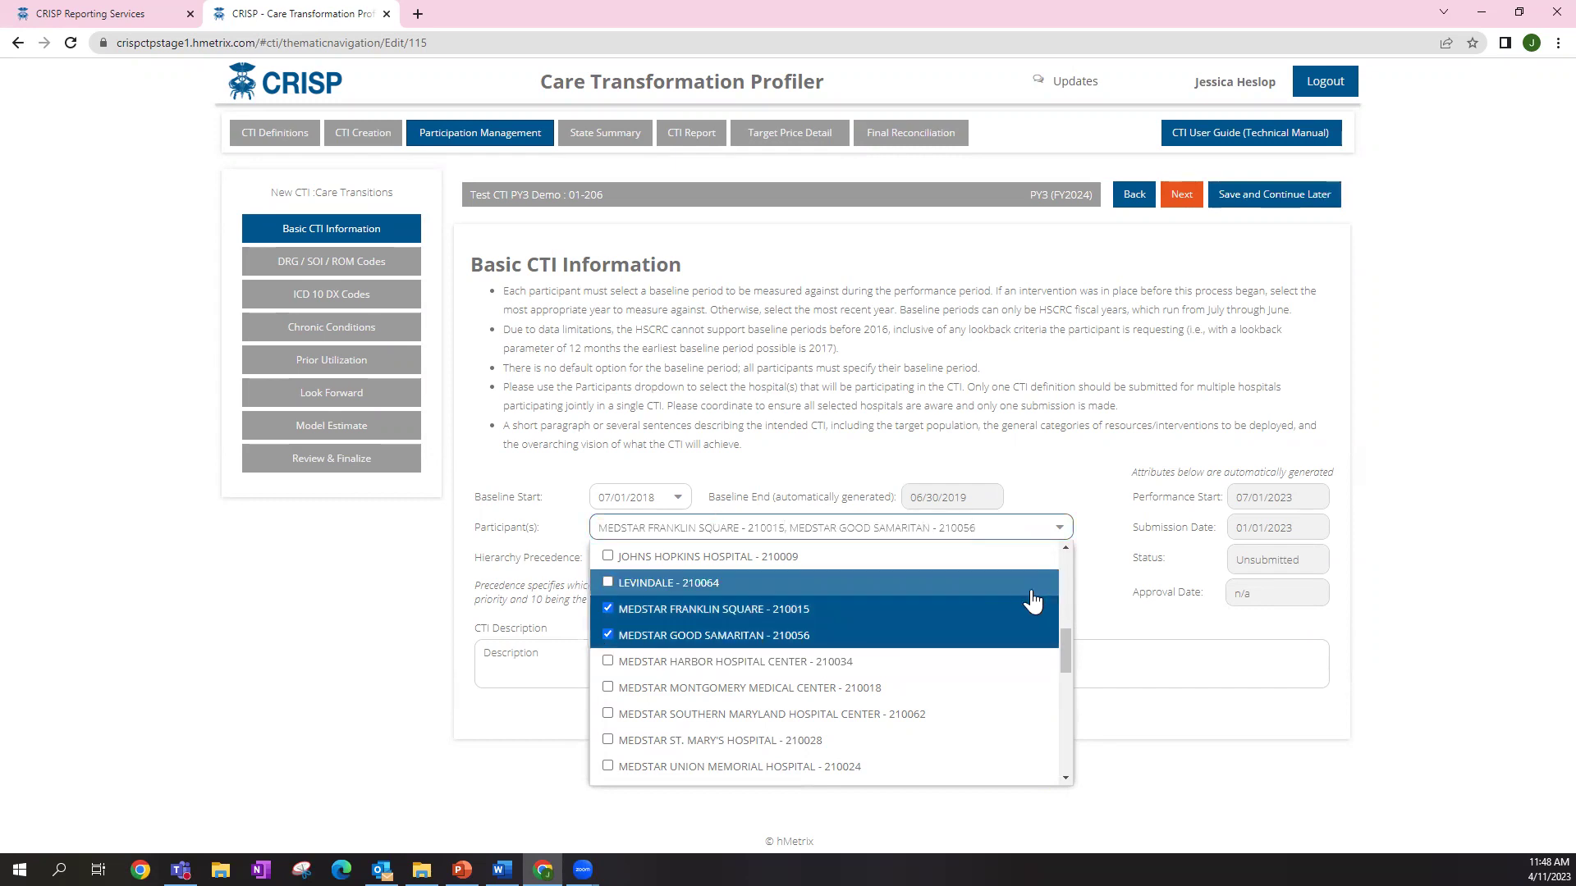
{"action": "left_click", "coordinate": [608, 634]}
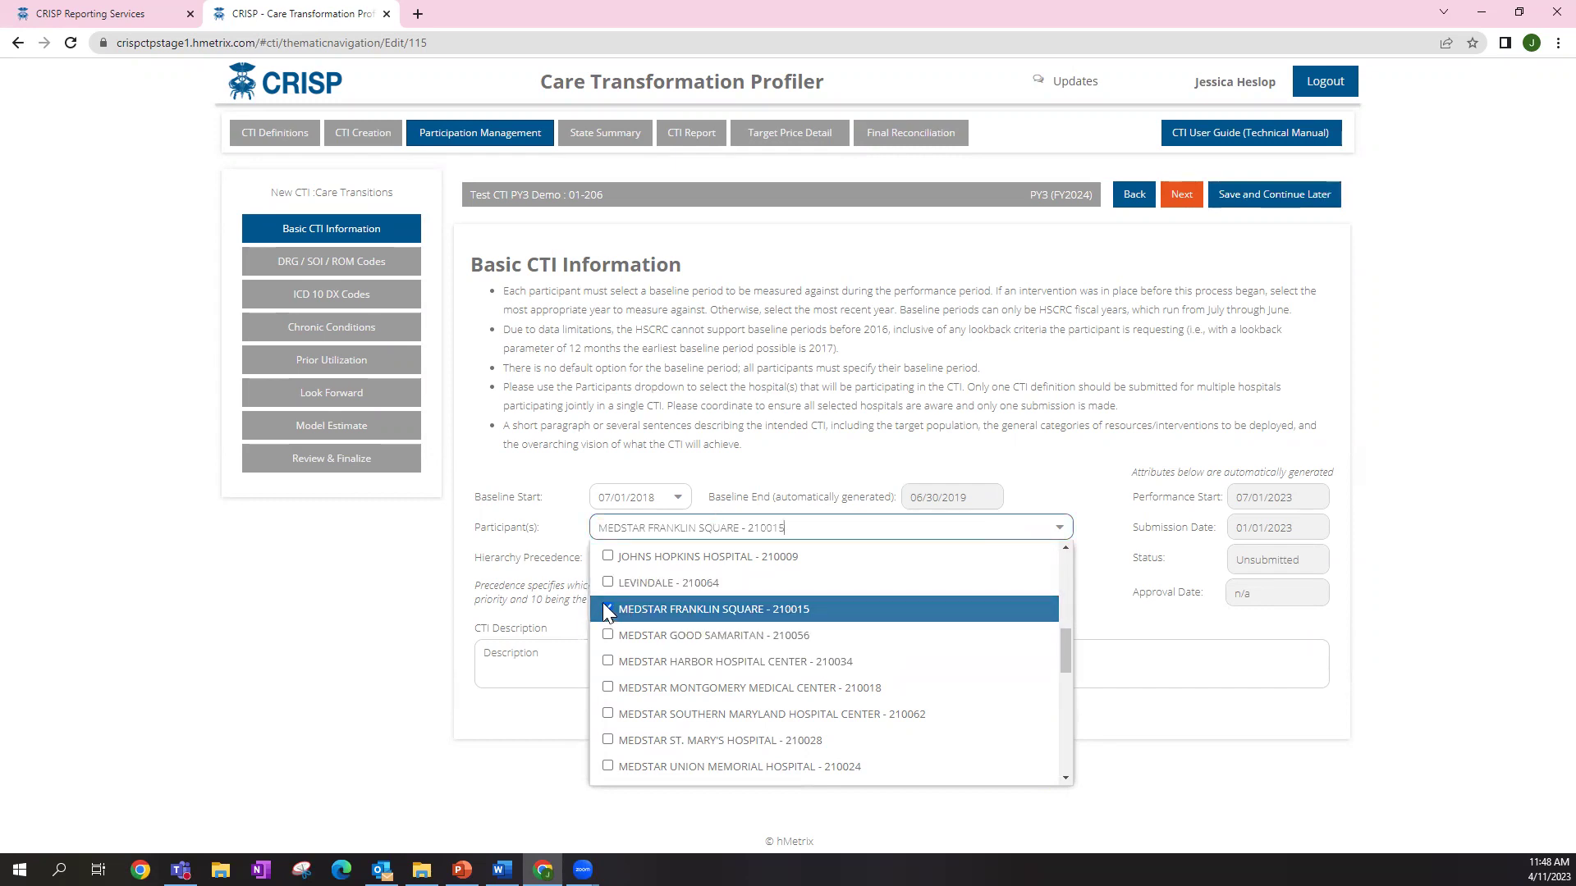
{"action": "left_click", "coordinate": [608, 609]}
Select Carroll Hospital Center as the CTI's only participant
{"action": "scroll", "coordinate": [716, 699], "scroll_direction": "up", "scroll_amount": 1}
{"action": "scroll", "coordinate": [716, 700], "scroll_direction": "up", "scroll_amount": 8}
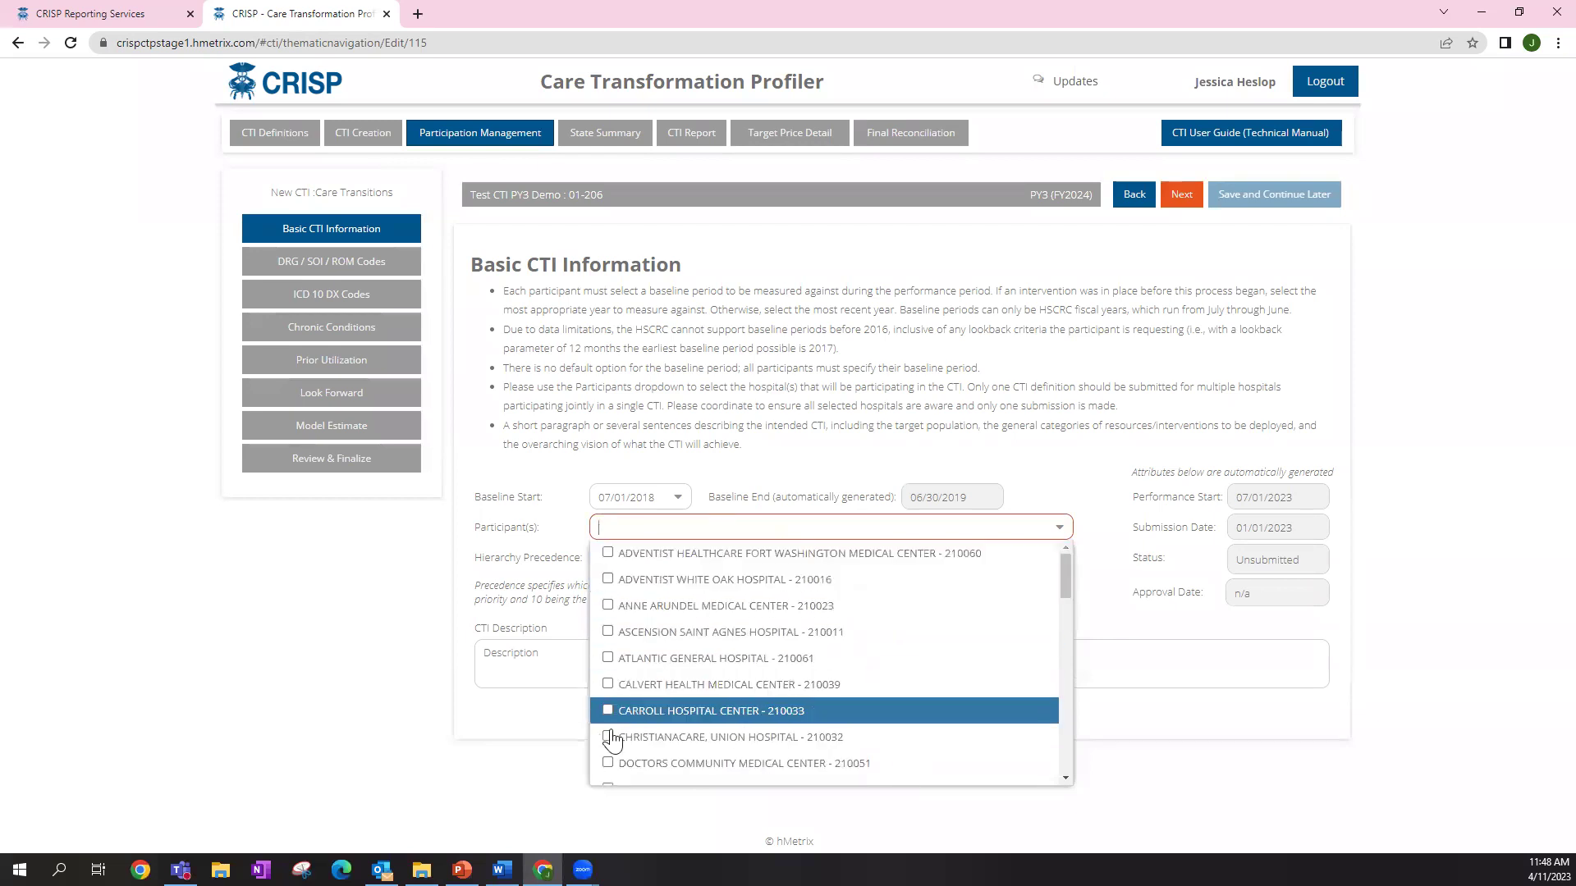
{"action": "left_click", "coordinate": [598, 719]}
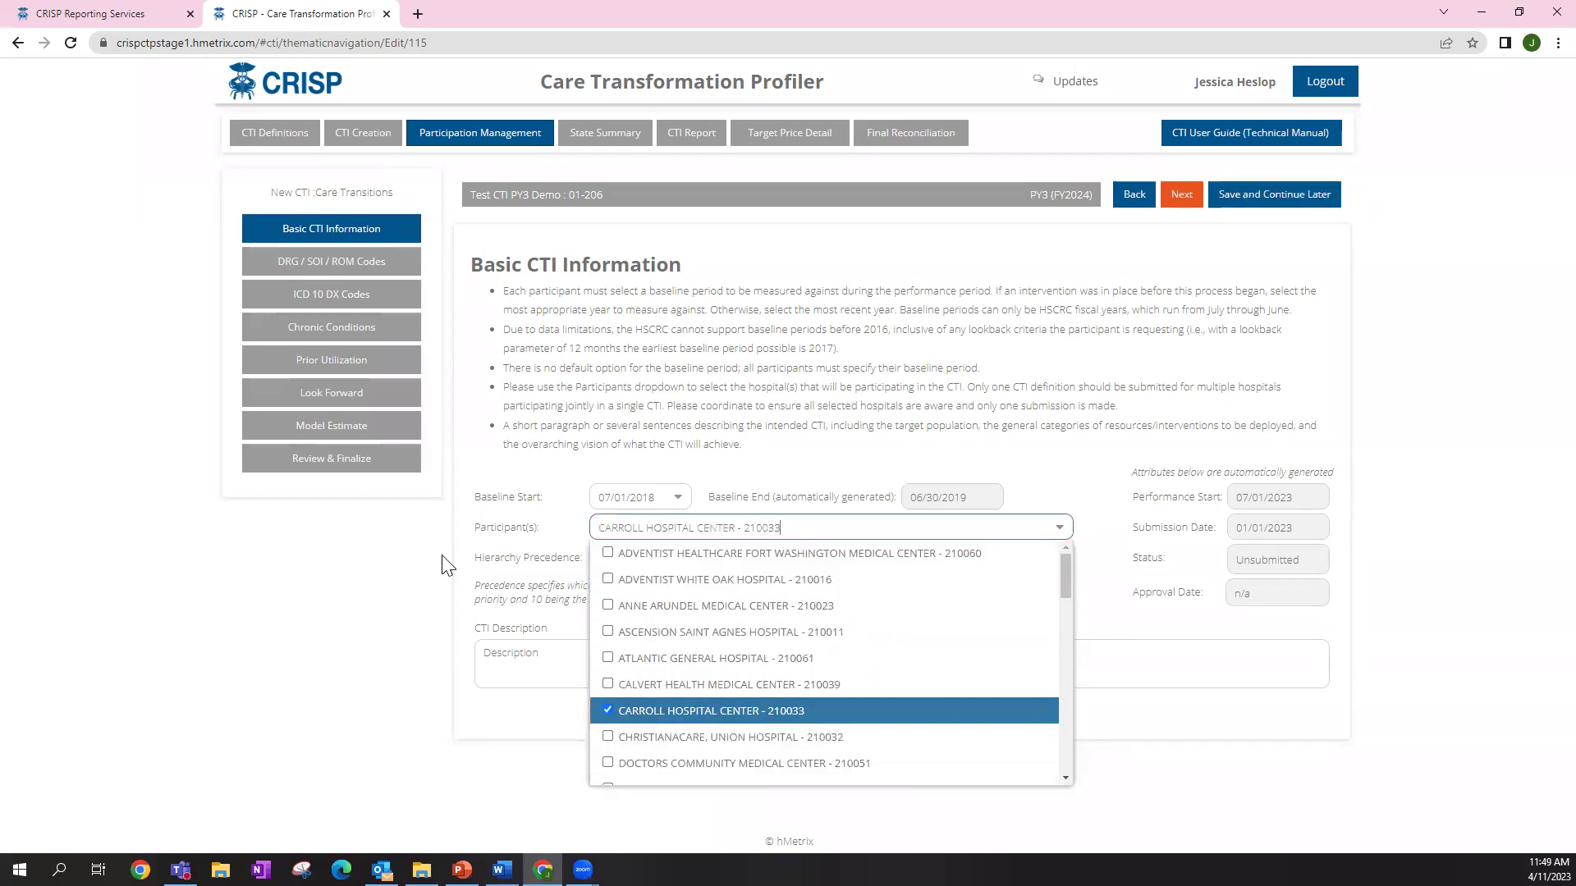
{"action": "left_click", "coordinate": [548, 452]}
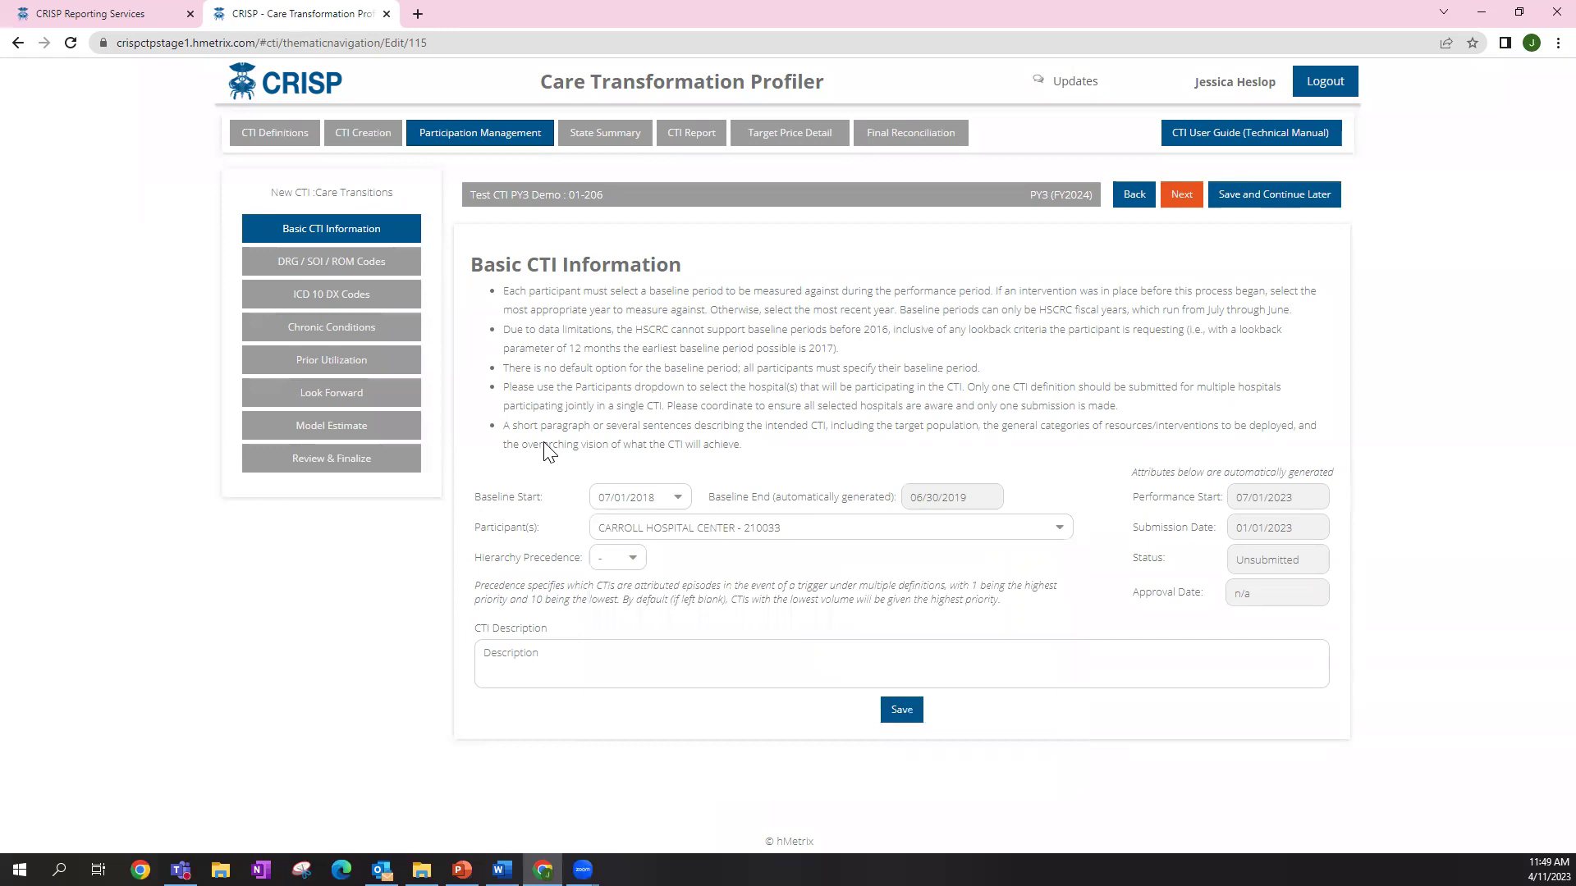
Enter "Test" as the CTI Description
{"action": "left_click", "coordinate": [567, 671]}
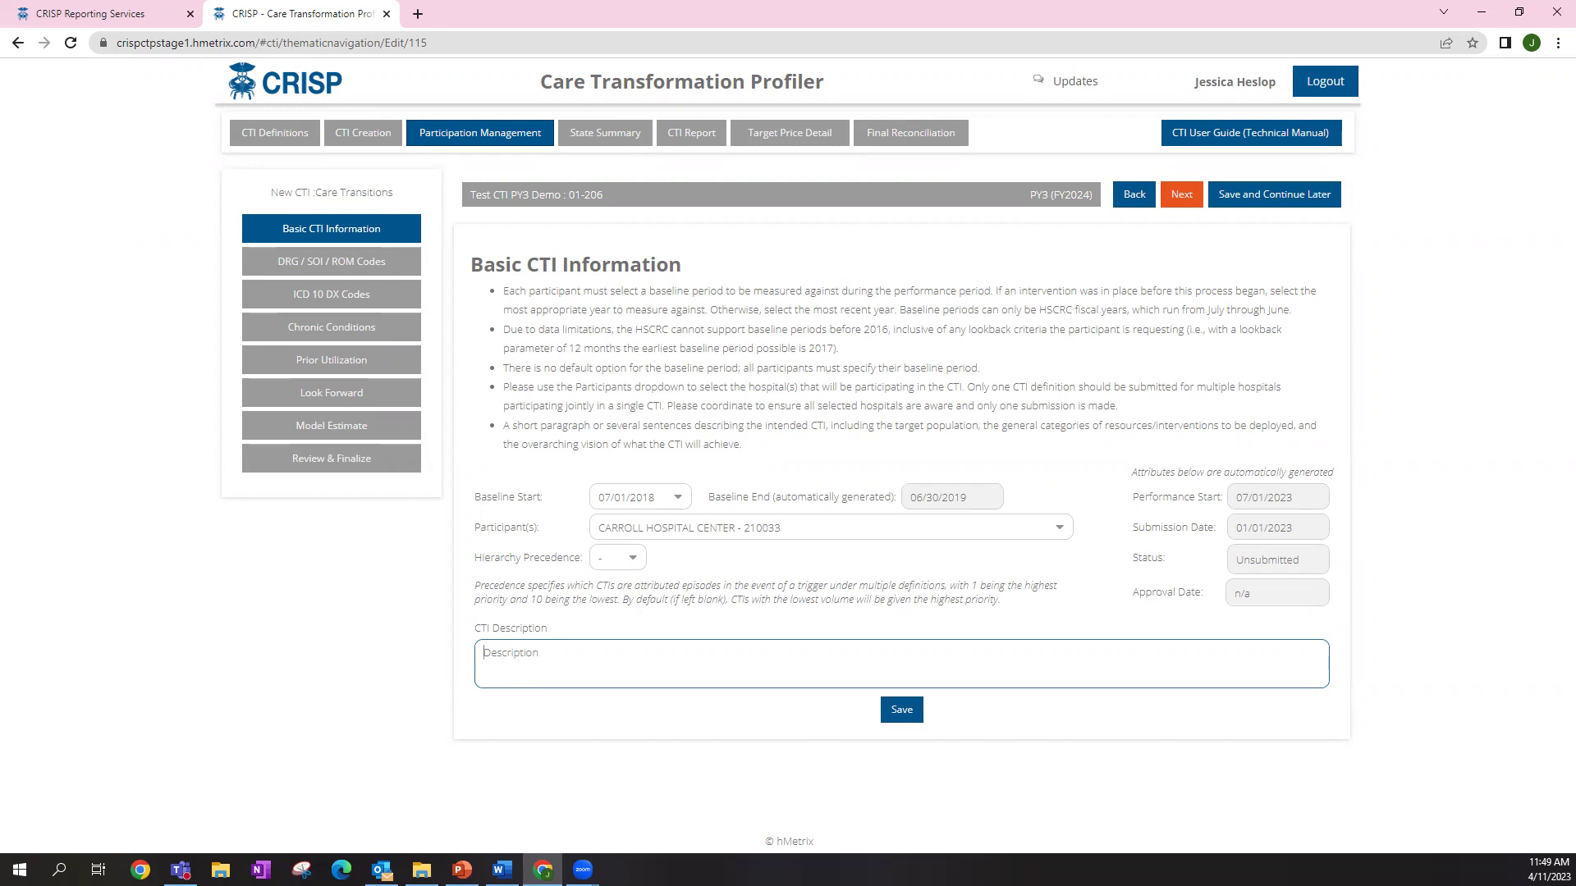
{"action": "key", "text": "alt+Tab"}
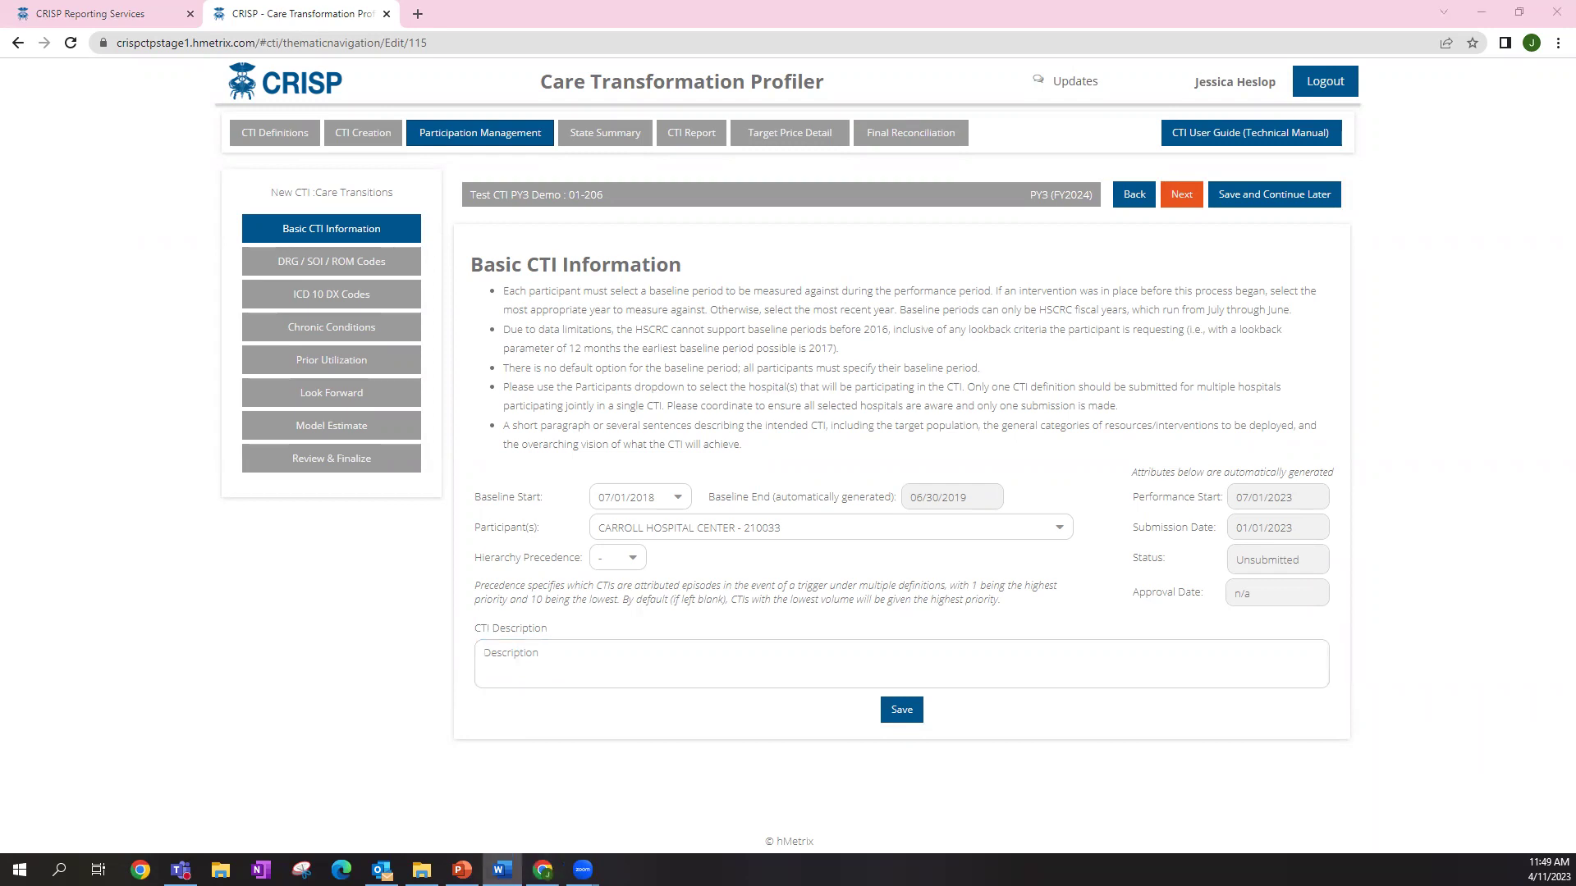
{"action": "left_click", "coordinate": [585, 659]}
{"action": "type", "text": "Test"}
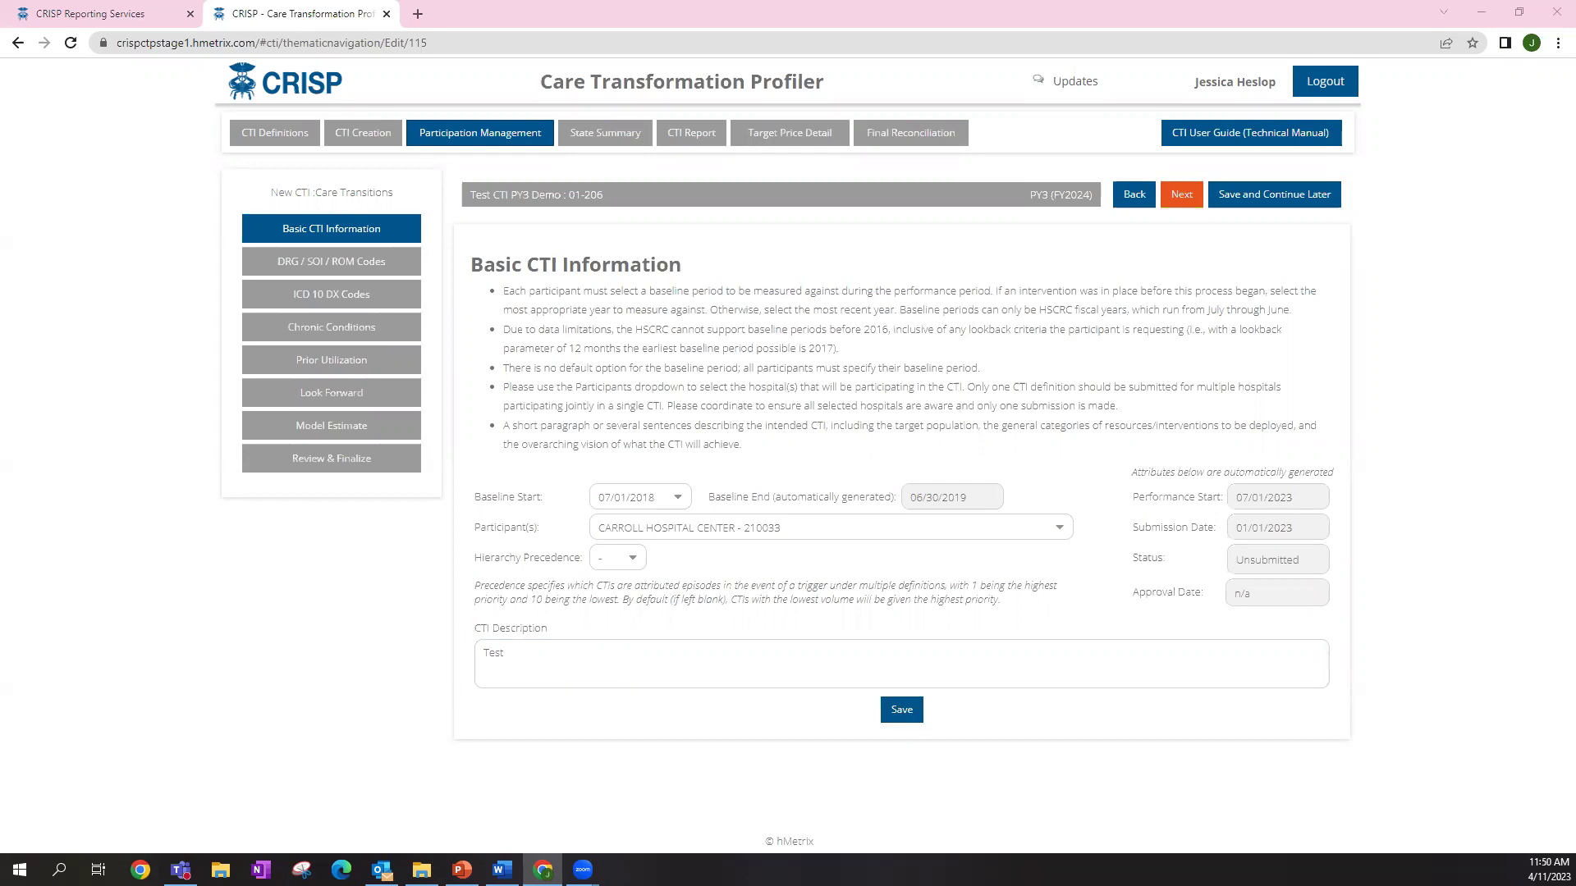
{"action": "left_click", "coordinate": [479, 564]}
{"action": "key", "text": "alt+Tab"}
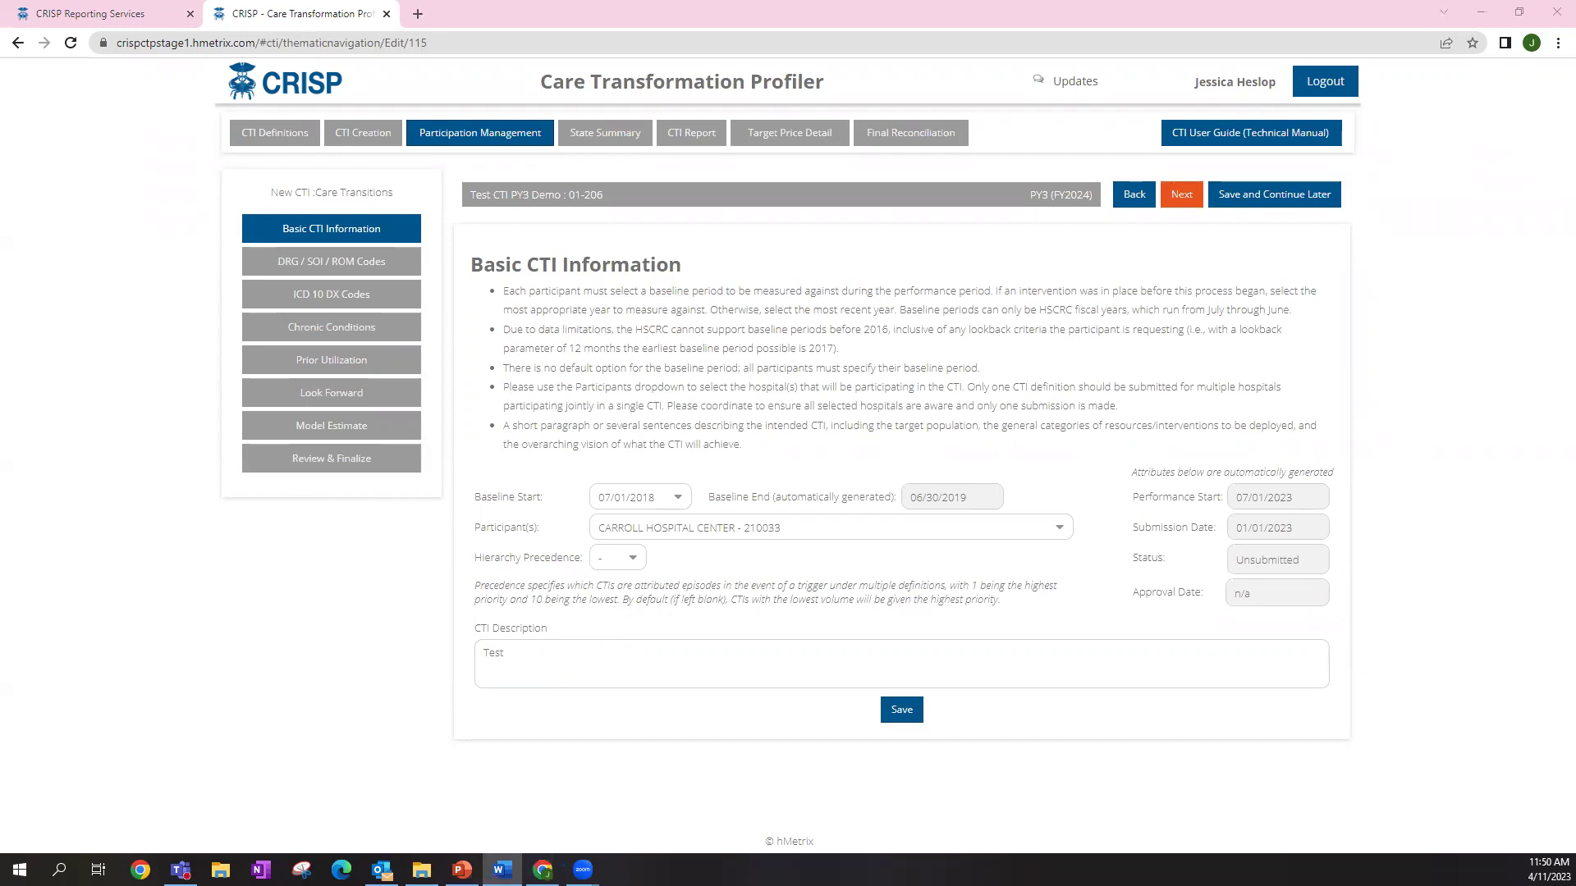
Set the CTI's Hierarchy Precedence to 5
{"action": "left_click", "coordinate": [629, 567]}
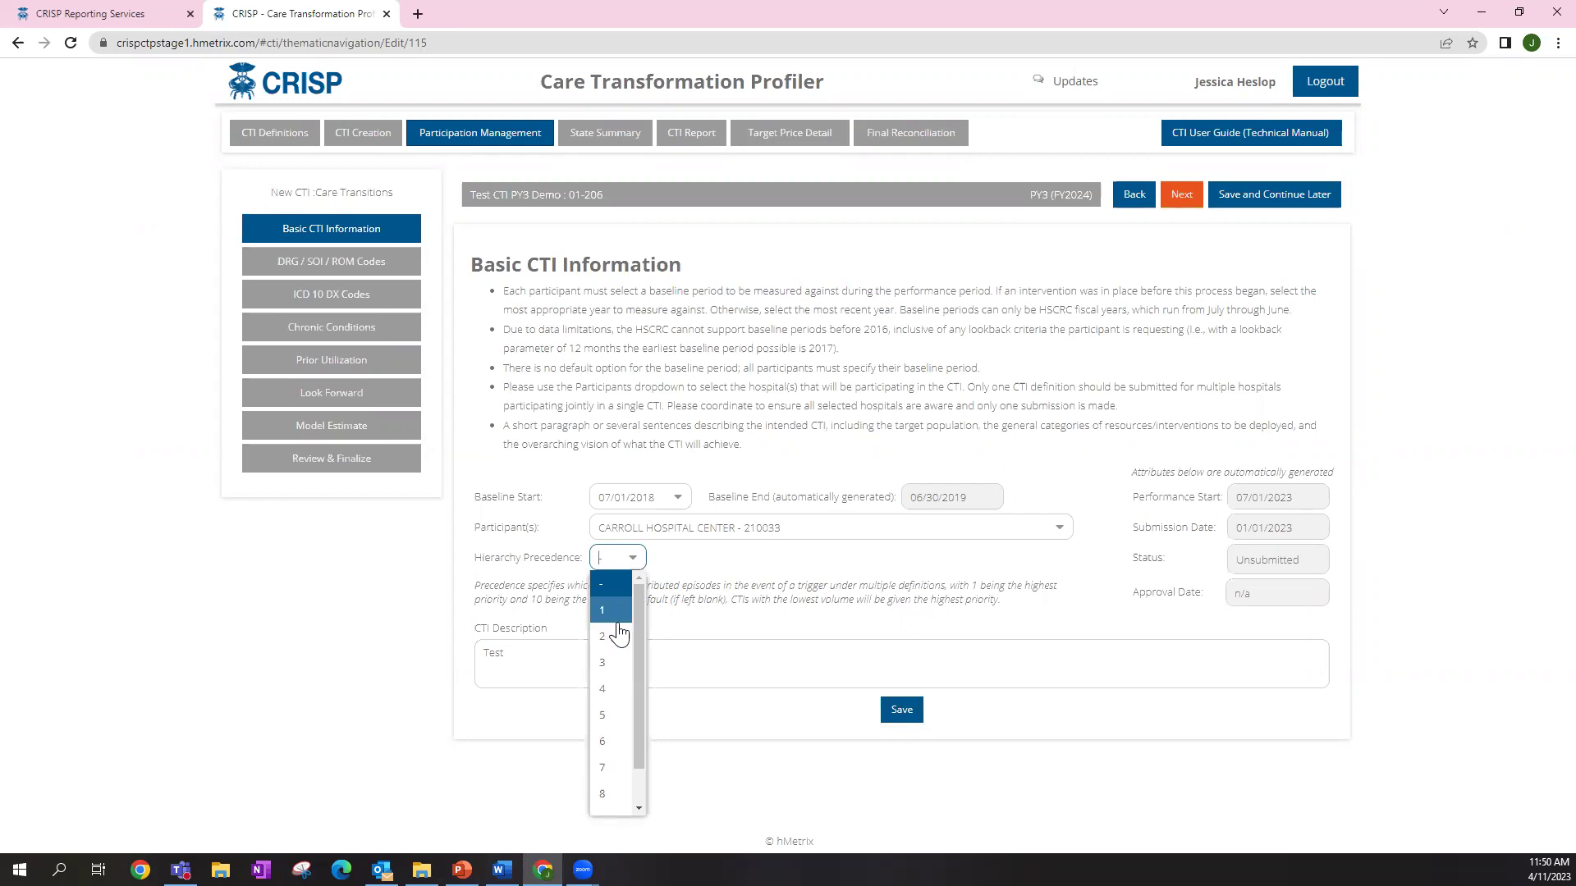
{"action": "scroll", "coordinate": [624, 612], "scroll_direction": "down", "scroll_amount": 2}
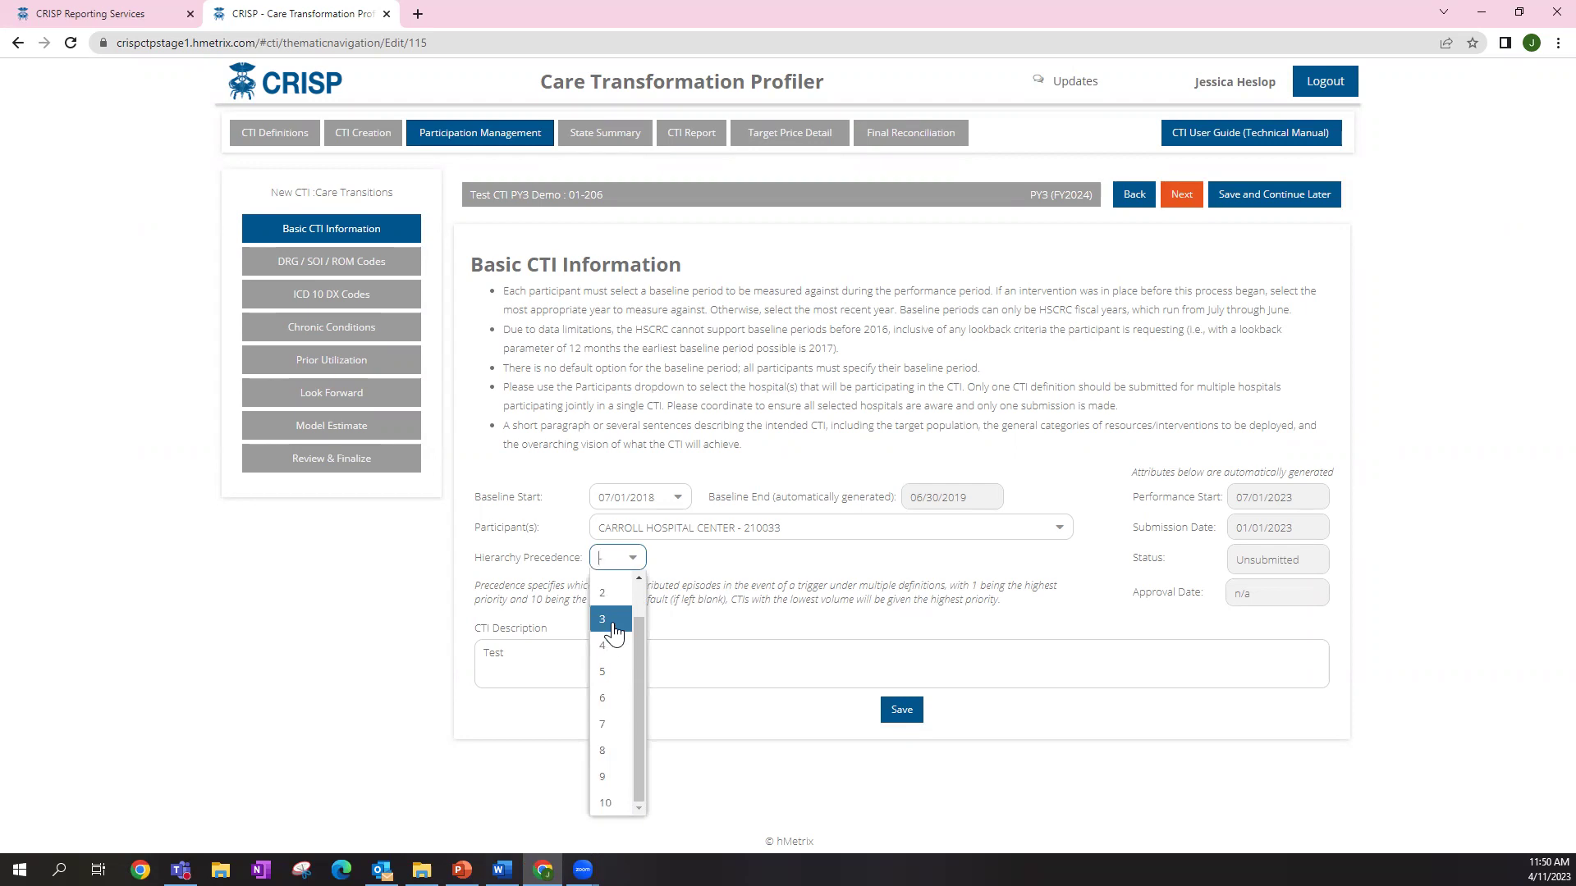
{"action": "left_click", "coordinate": [614, 673]}
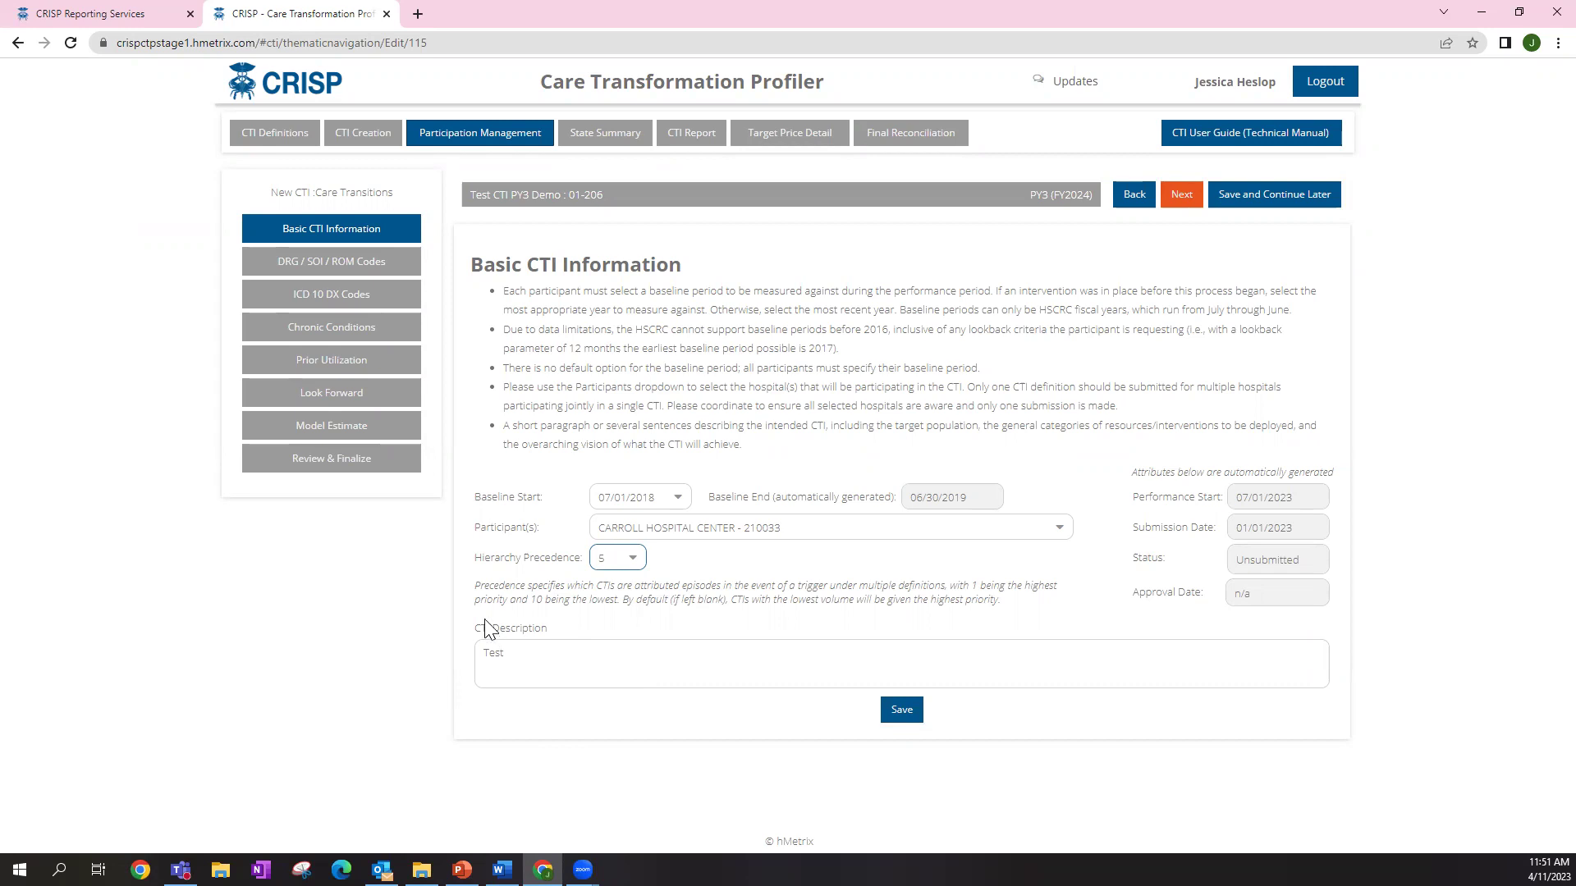
Change the Hierarchy Precedence to 10 and back to 5
{"action": "left_click", "coordinate": [633, 565]}
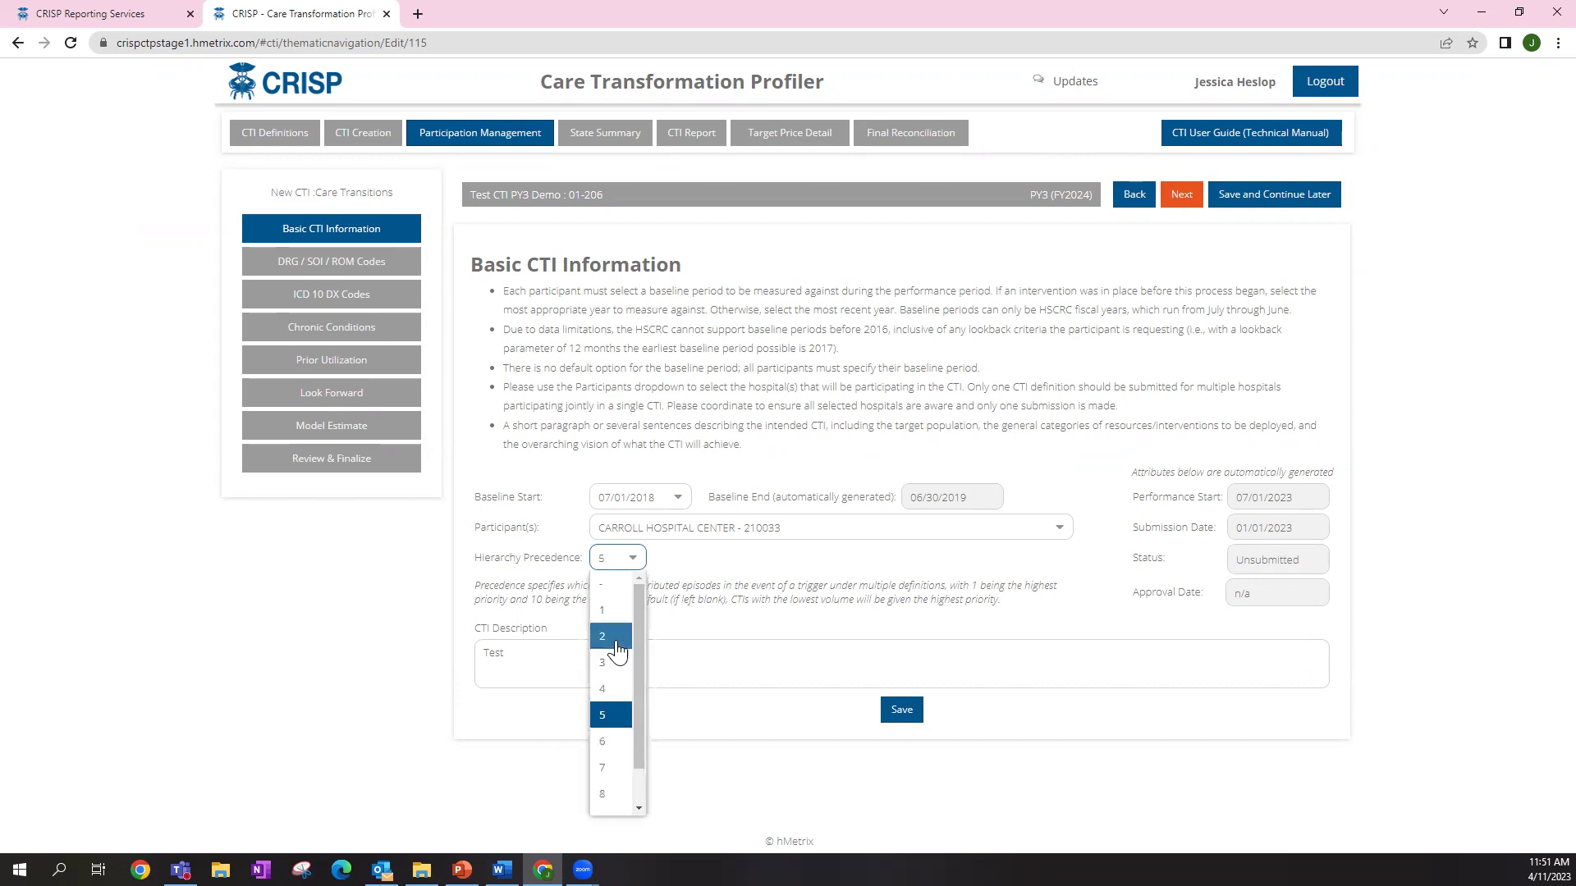
{"action": "scroll", "coordinate": [636, 776], "scroll_direction": "down", "scroll_amount": 1}
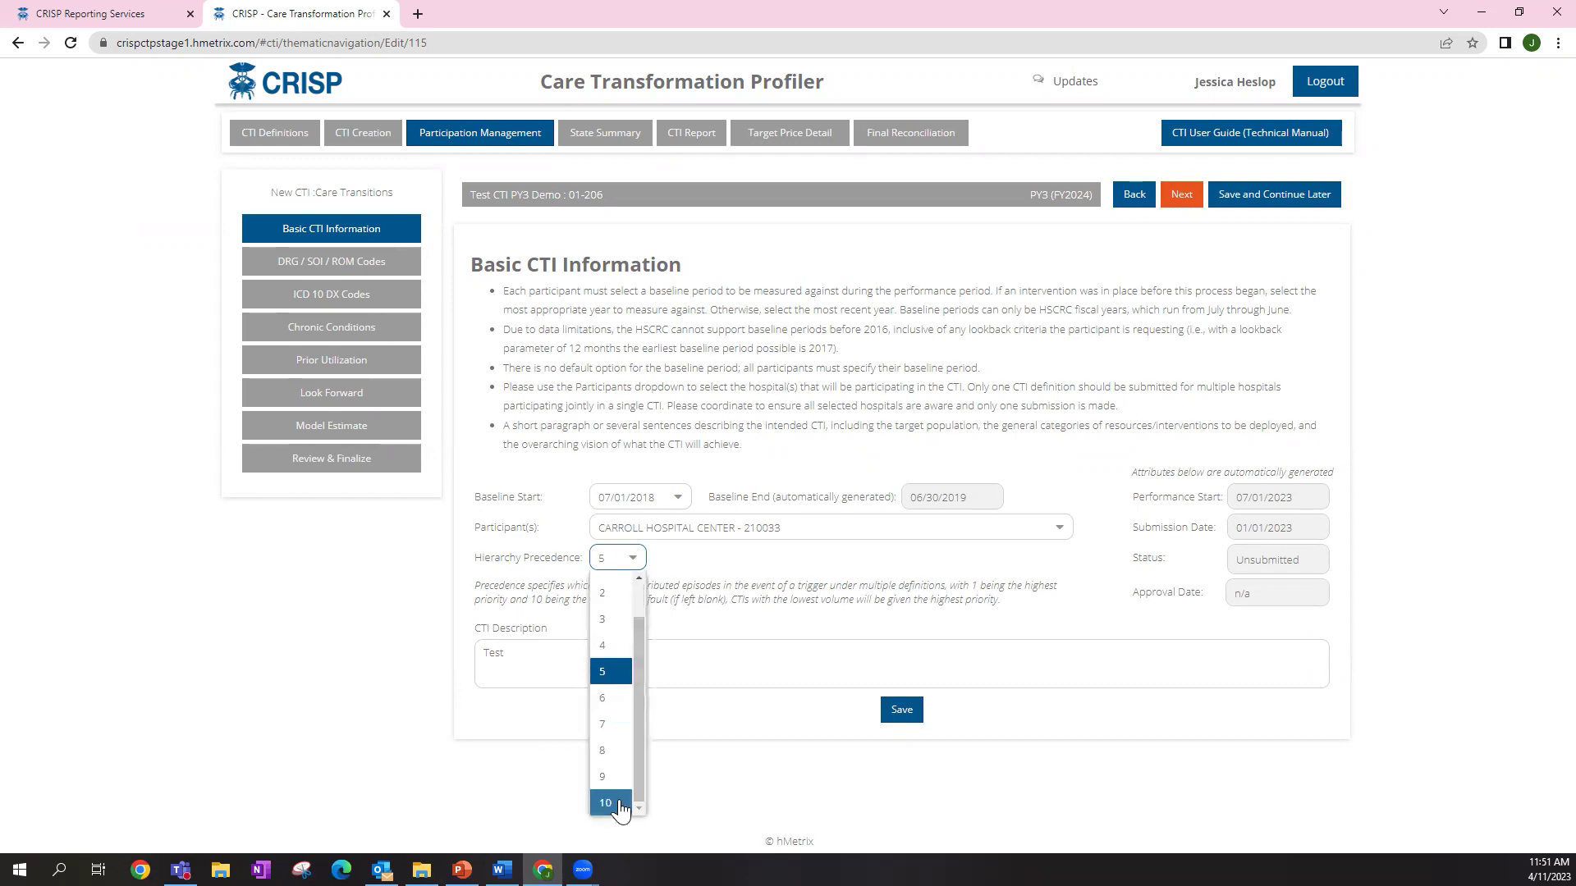
{"action": "left_click", "coordinate": [607, 794]}
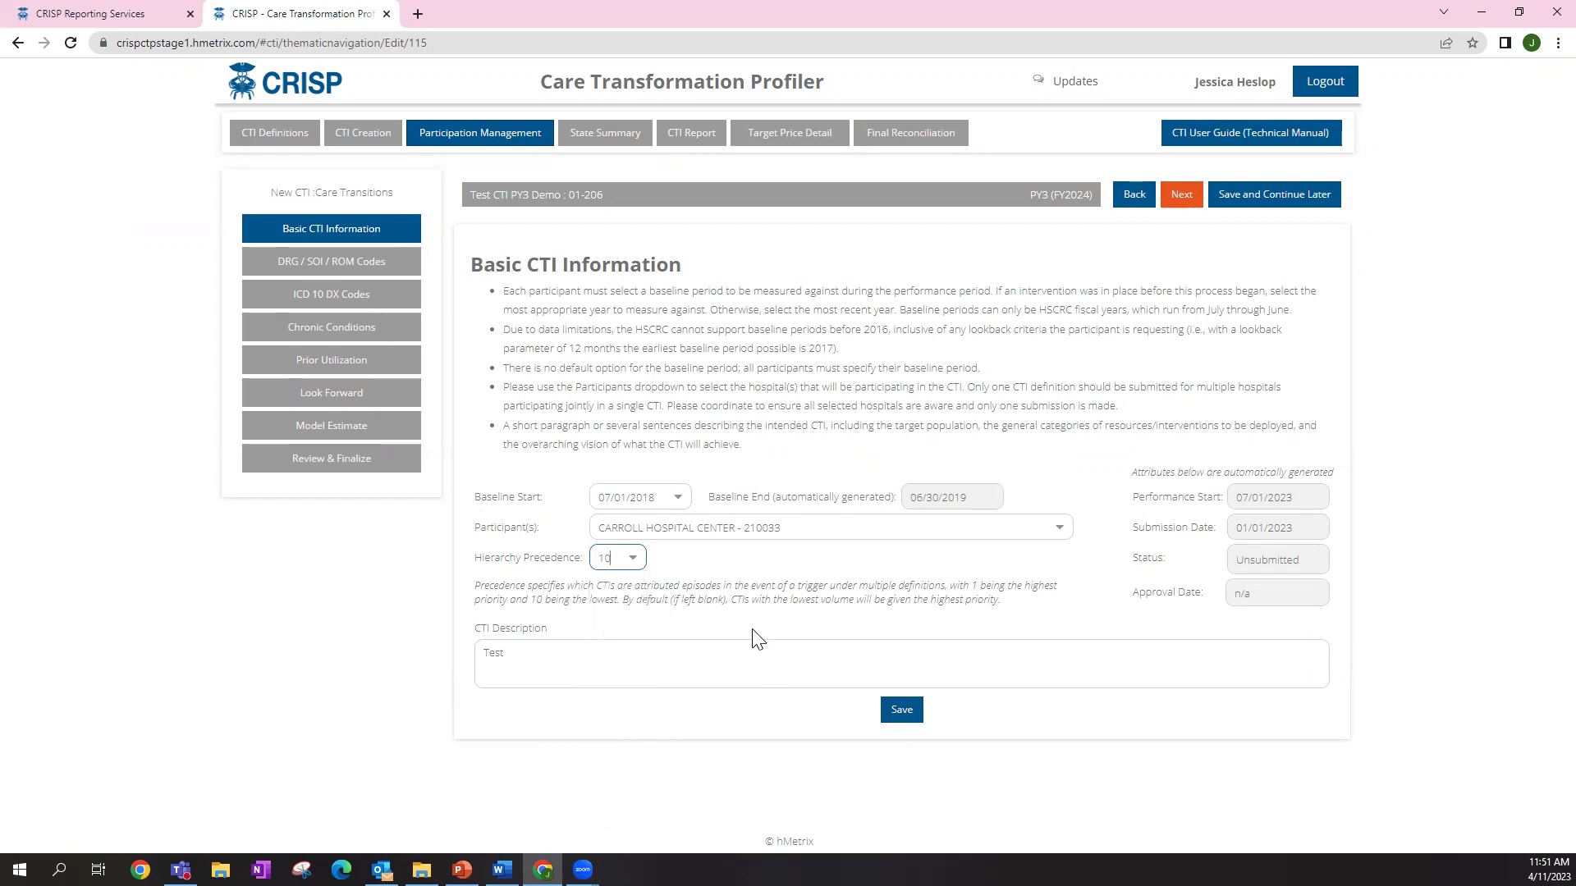
{"action": "left_click", "coordinate": [632, 560]}
{"action": "left_click", "coordinate": [609, 680]}
Set the Hierarchy Precedence to 1 and save the Basic CTI Information
{"action": "left_click", "coordinate": [633, 559]}
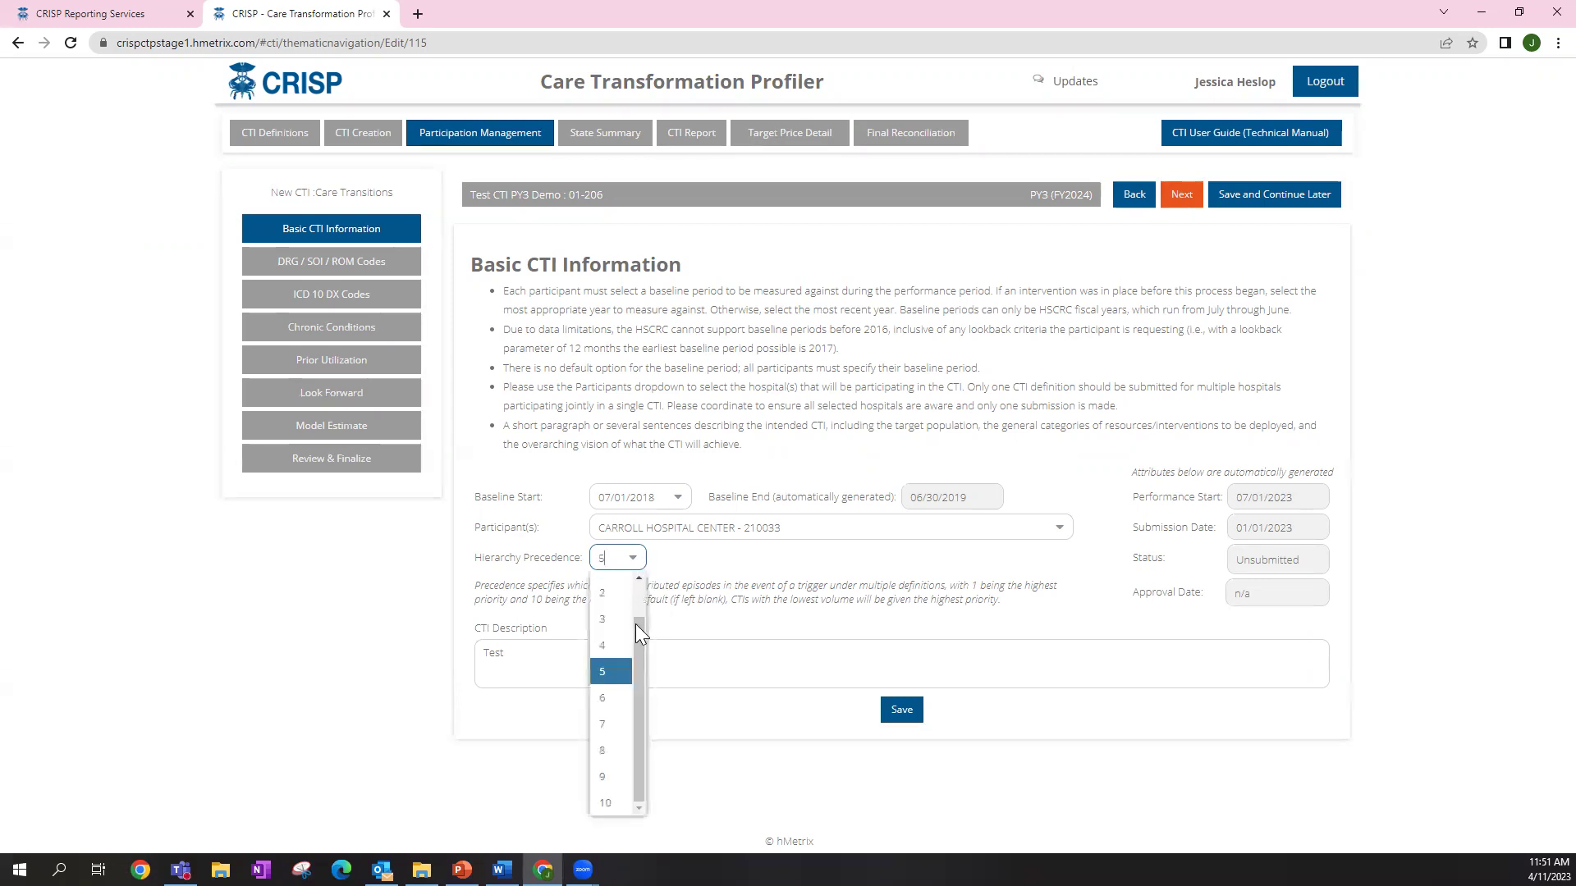
{"action": "left_click", "coordinate": [612, 605]}
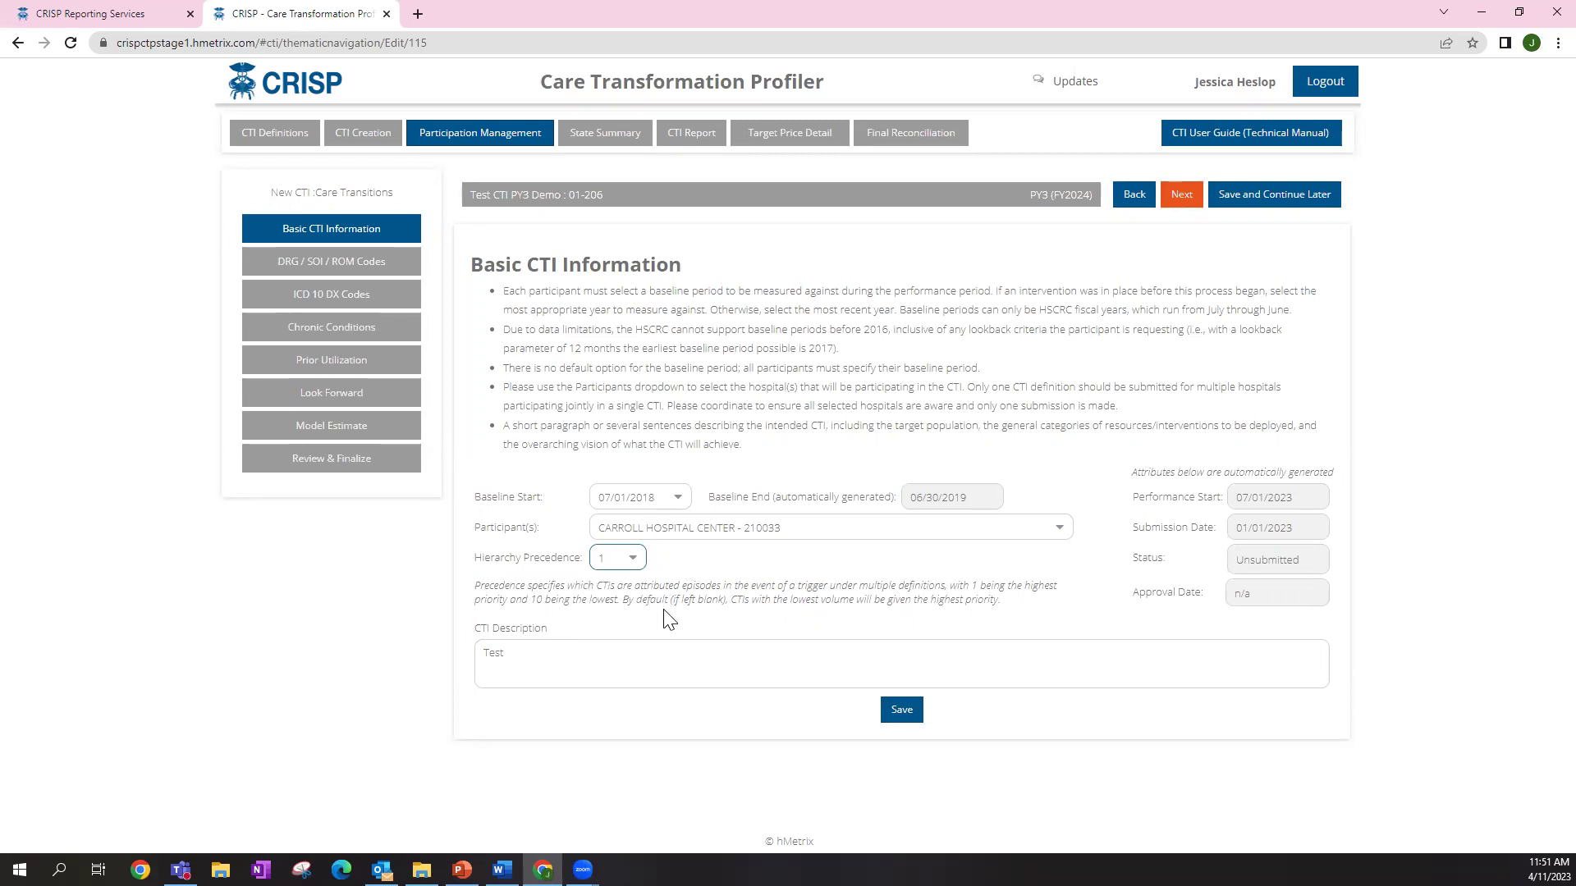
{"action": "left_click", "coordinate": [631, 566]}
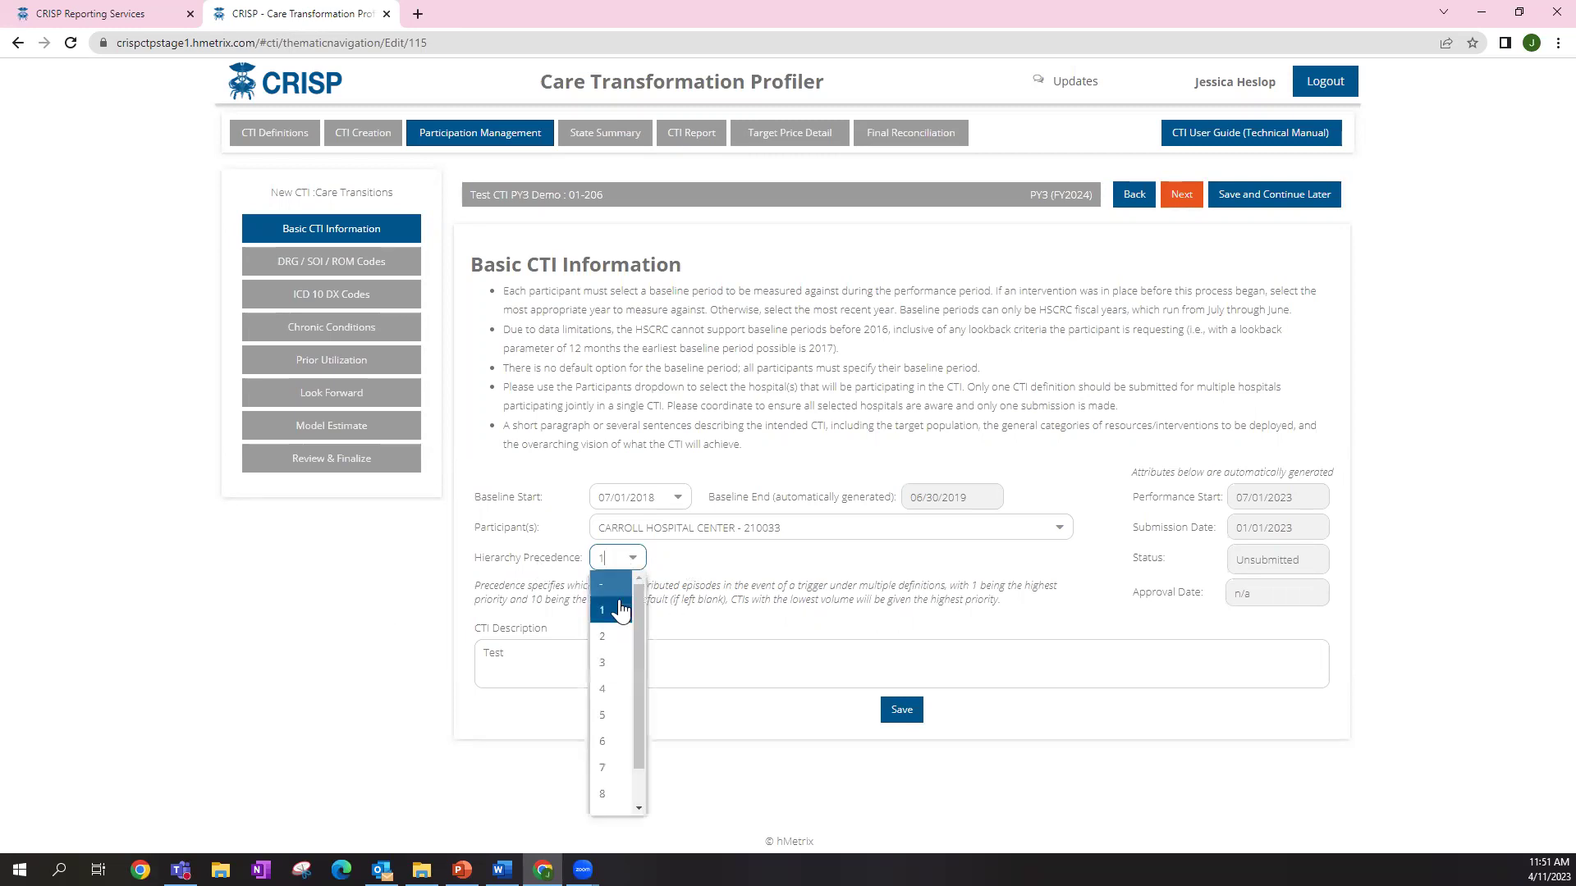
{"action": "left_click", "coordinate": [719, 603]}
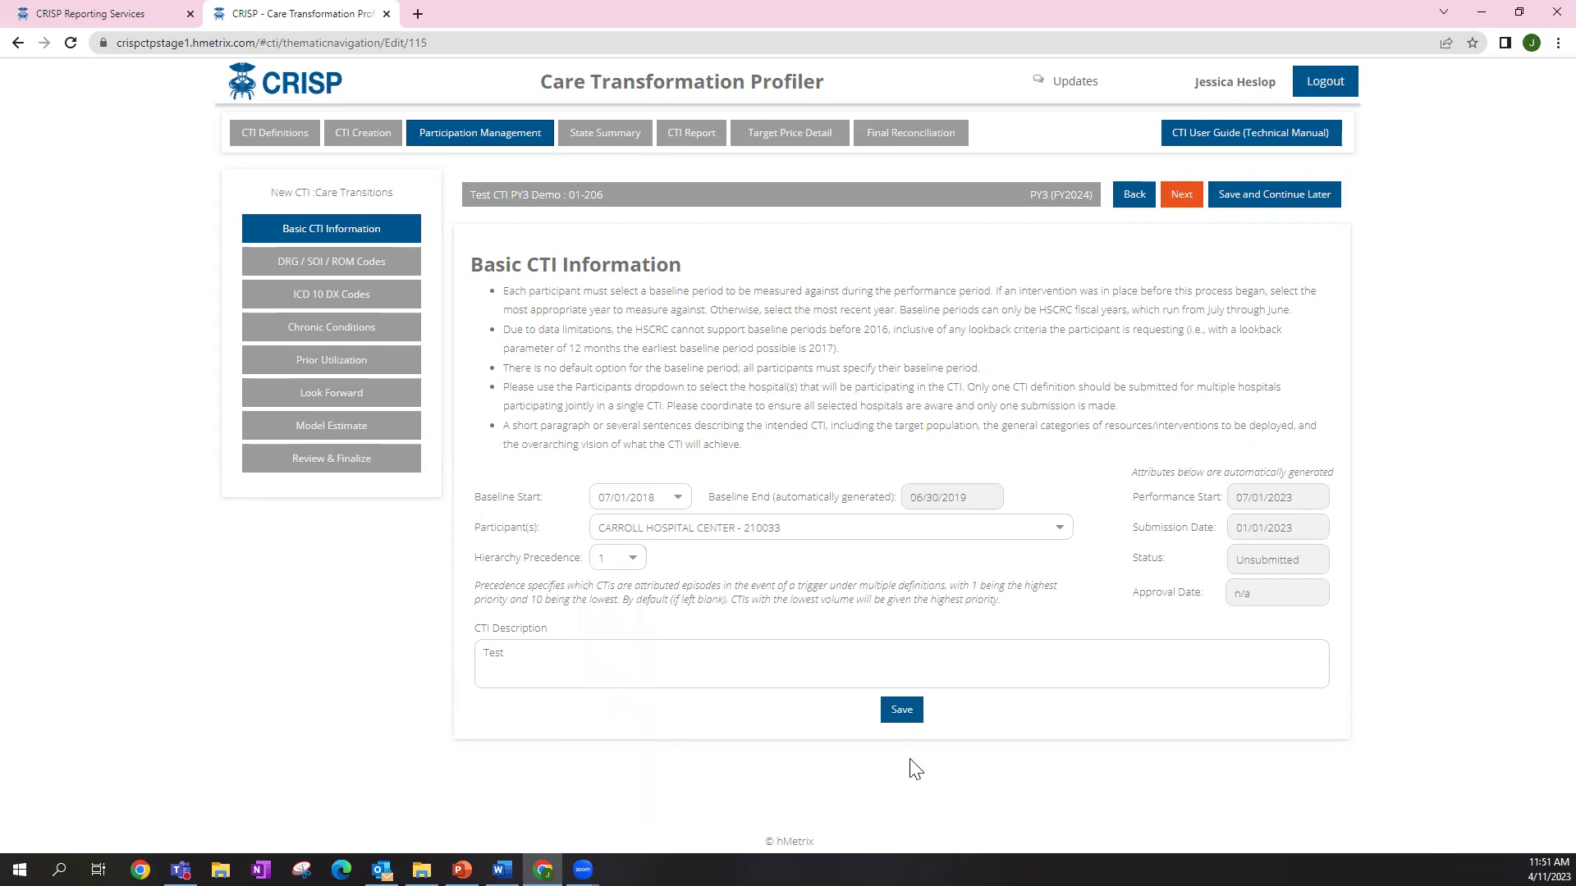
{"action": "left_click", "coordinate": [901, 711]}
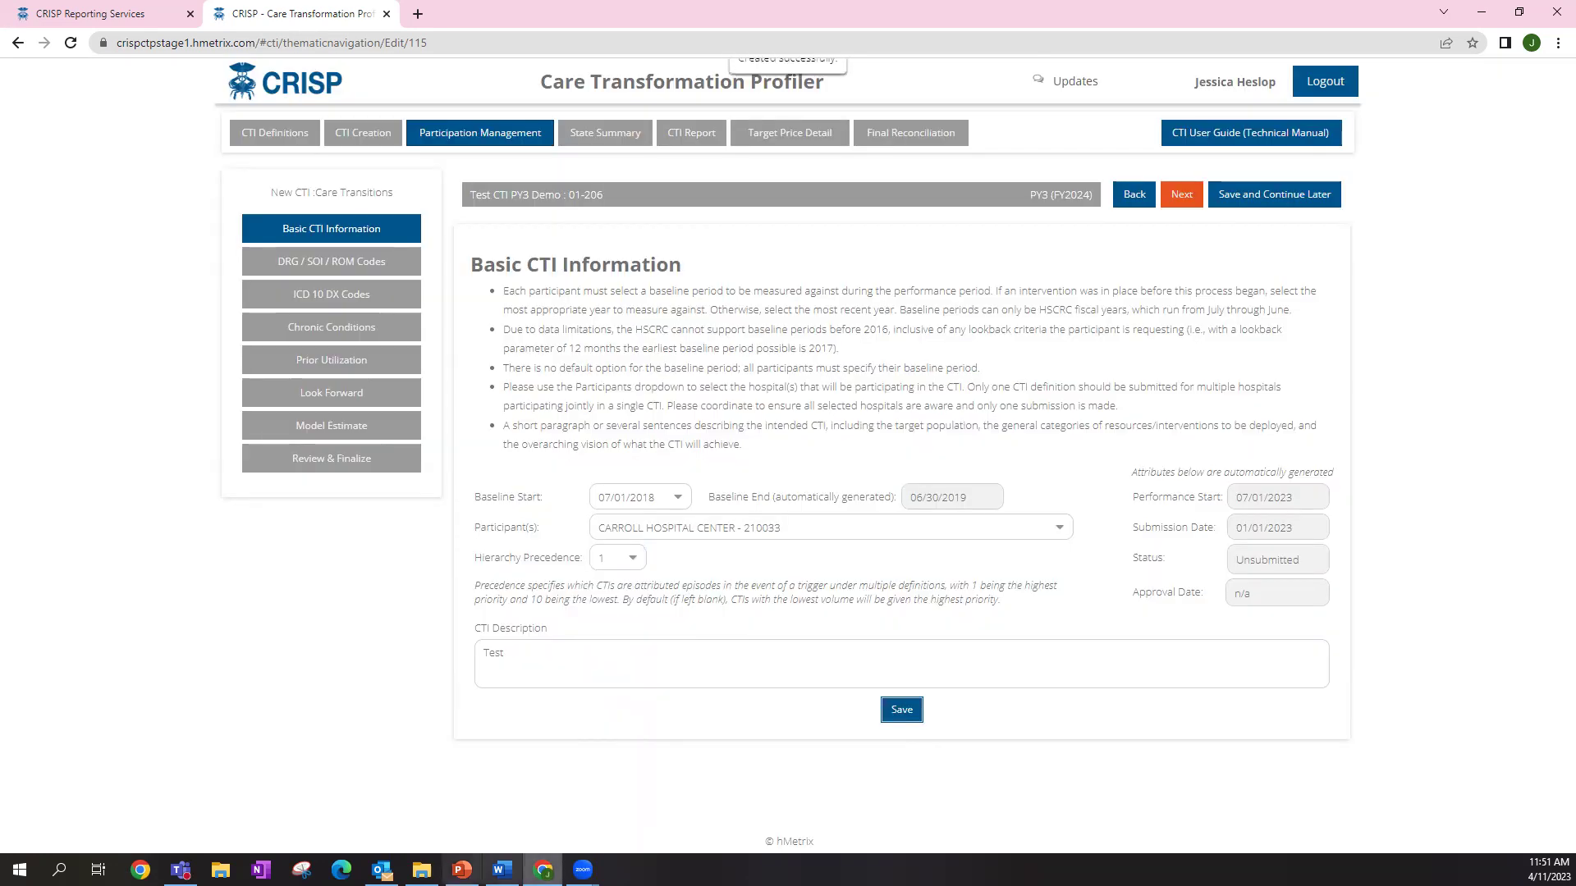
Download the submission template from the DRG / SOI / ROM Codes page and open it in Excel
{"action": "left_click", "coordinate": [1180, 197]}
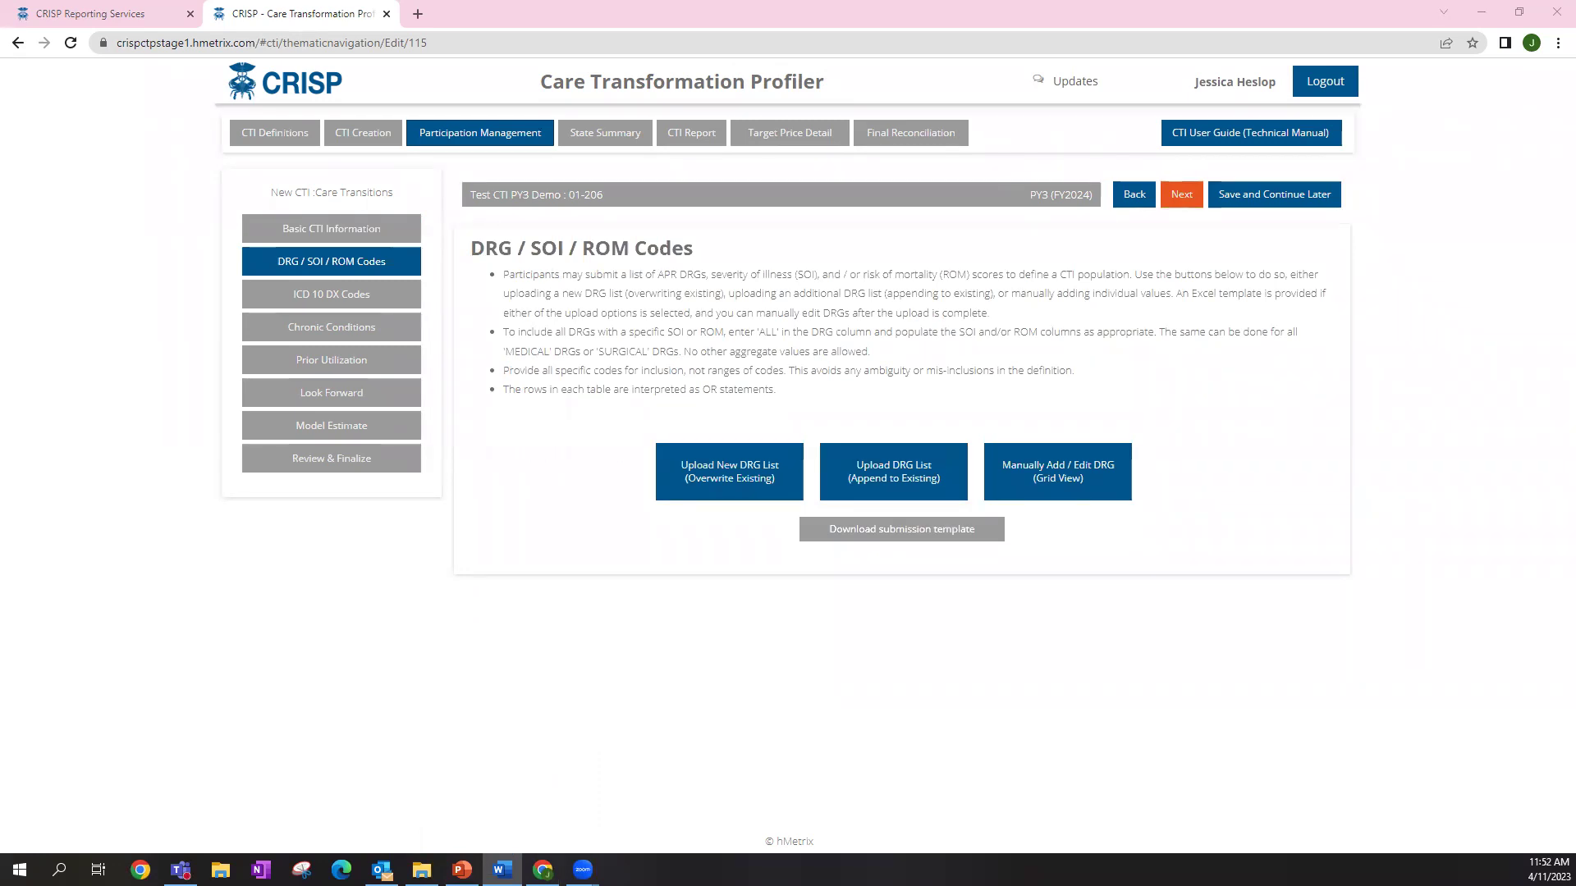
{"action": "left_click", "coordinate": [883, 531]}
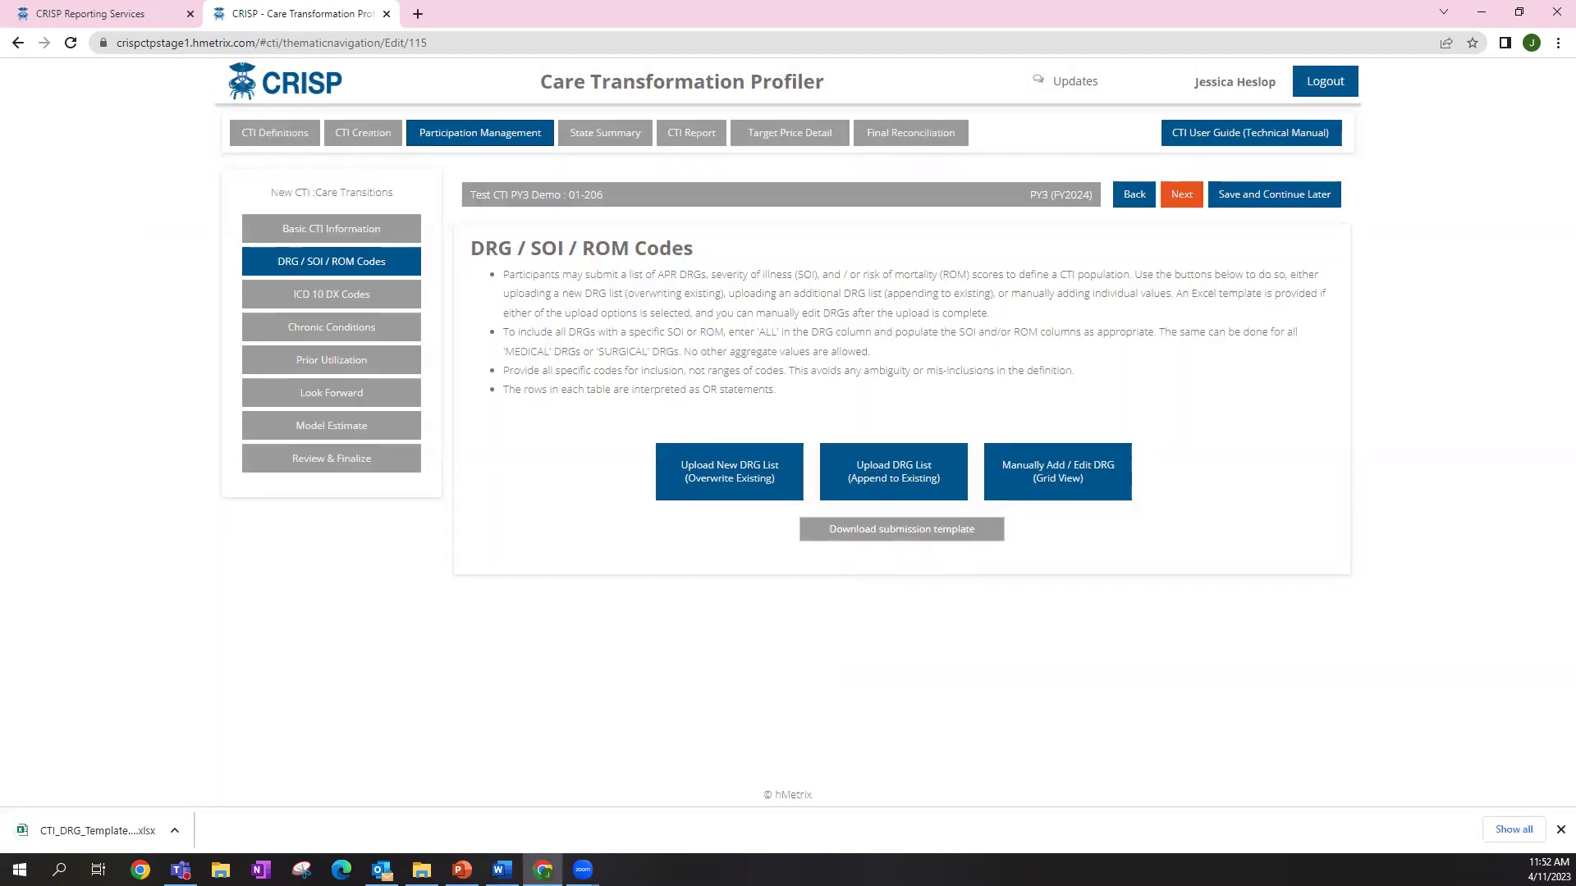
{"action": "left_click", "coordinate": [69, 829]}
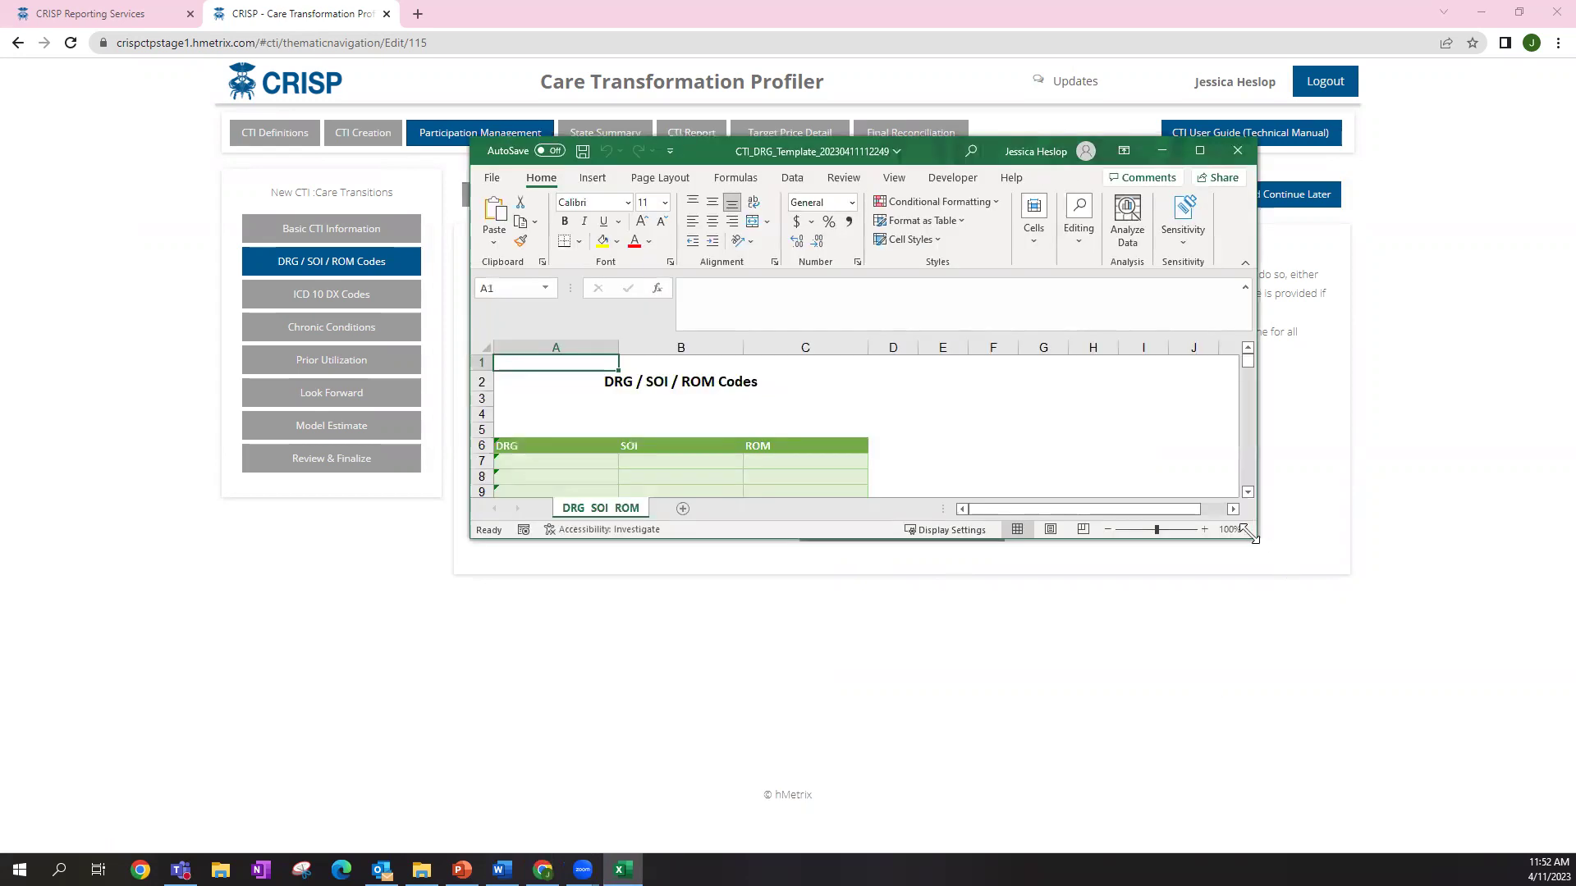
Enlarge and reposition the DRG template workbook window to examine its DRG, SOI and ROM columns, and close the workbook
{"action": "left_click_drag", "start_coordinate": [1253, 540], "coordinate": [1348, 852]}
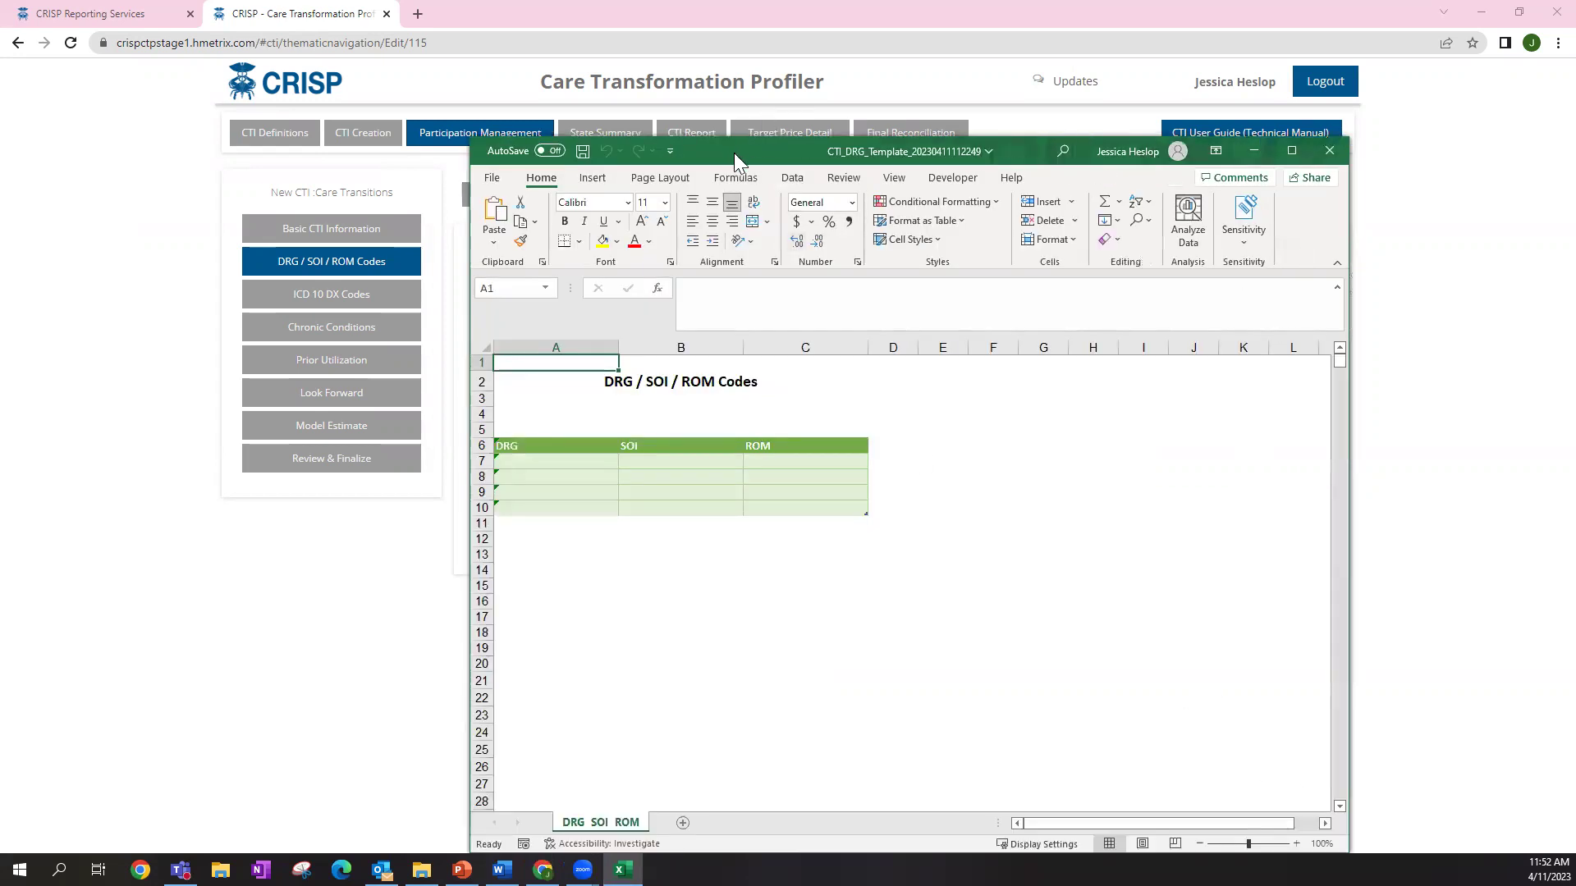
{"action": "left_click_drag", "start_coordinate": [720, 141], "coordinate": [596, 72]}
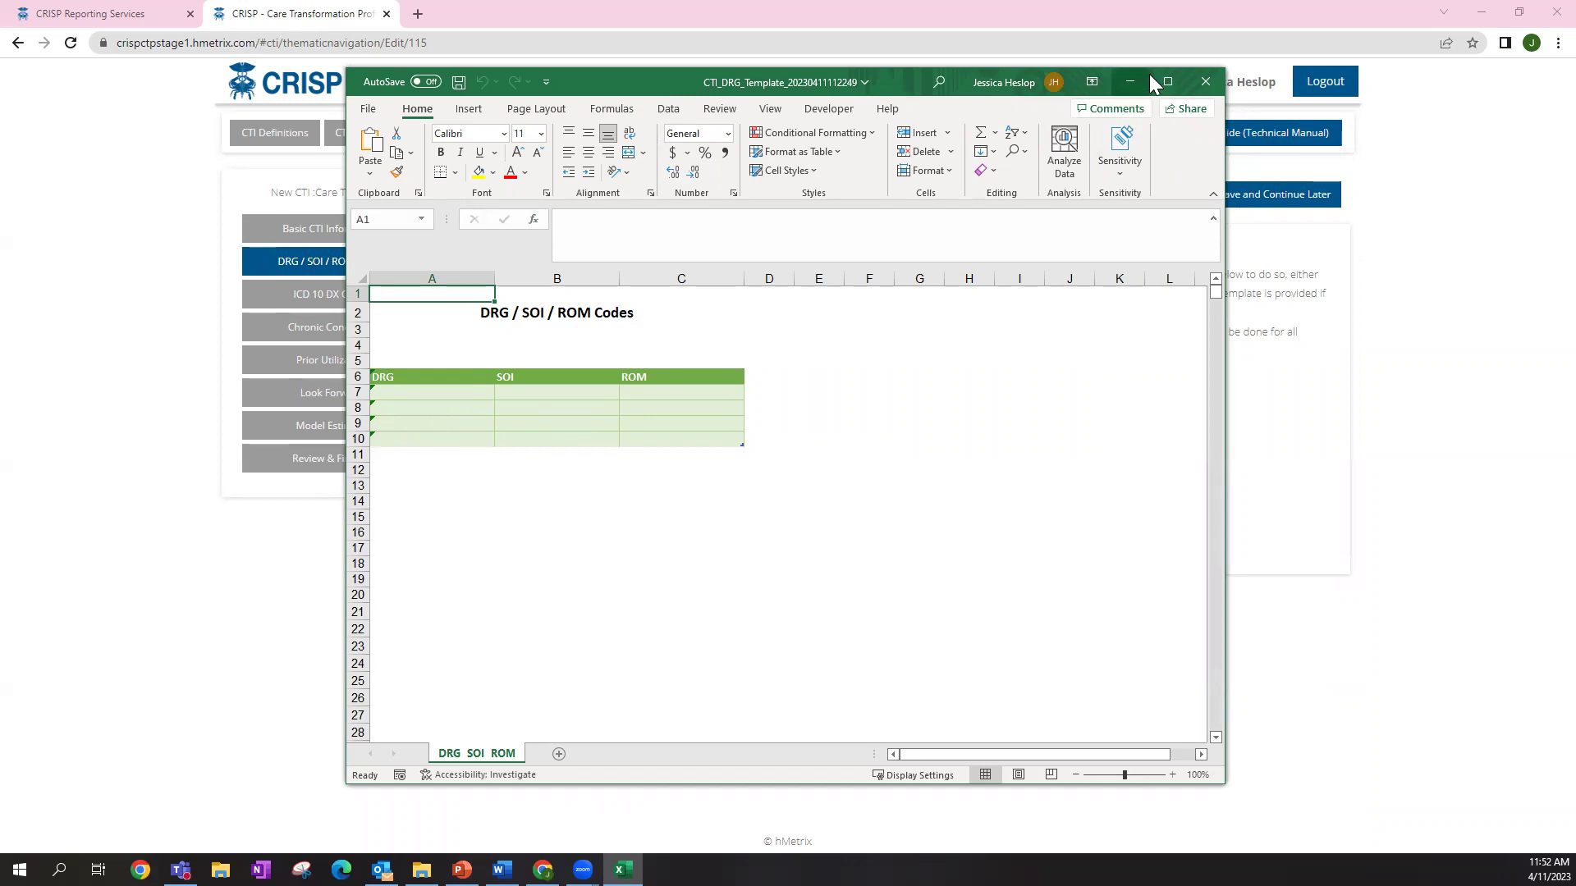
{"action": "left_click", "coordinate": [1200, 89]}
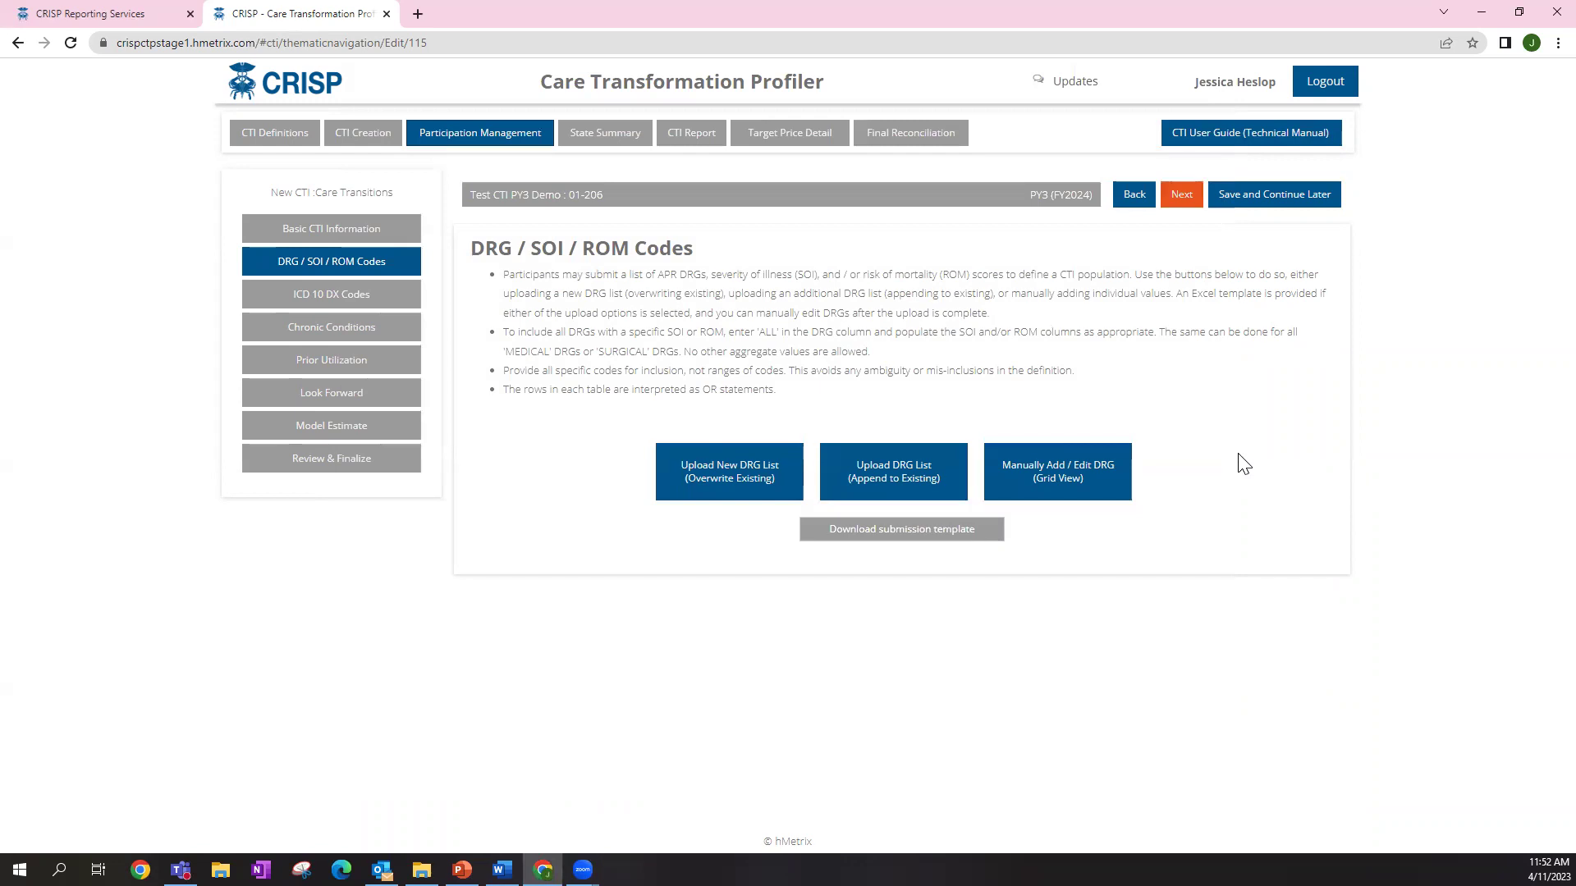
Start a new DRG list upload that overwrites the existing one, and look through the CTIs folder by date modified for the file
{"action": "left_click", "coordinate": [712, 480]}
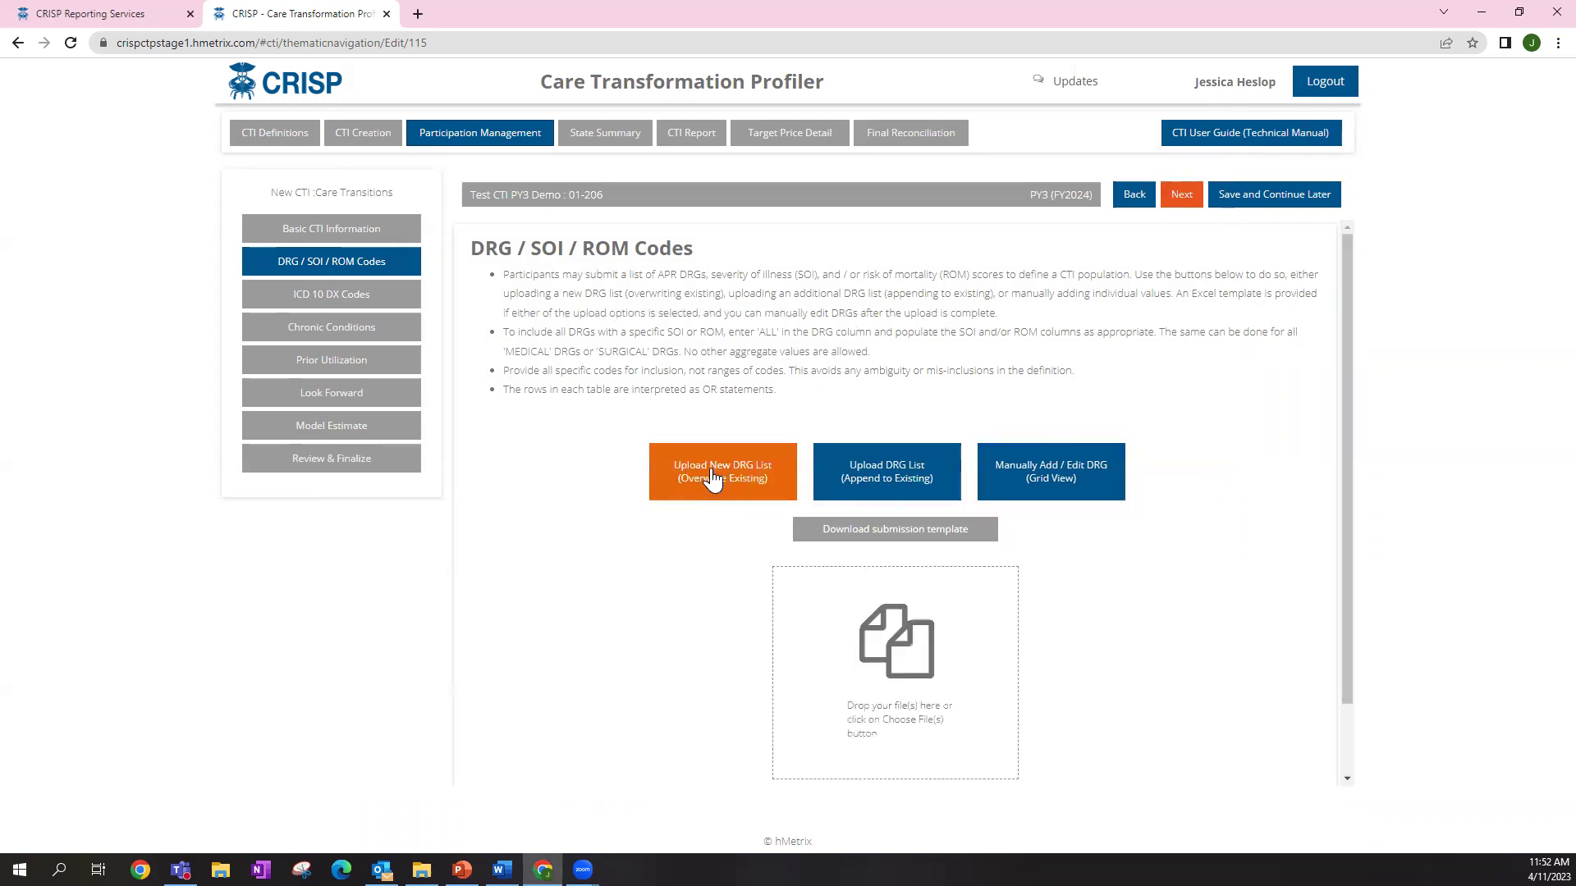
{"action": "scroll", "coordinate": [742, 654], "scroll_direction": "down", "scroll_amount": 1}
{"action": "left_click", "coordinate": [910, 722]}
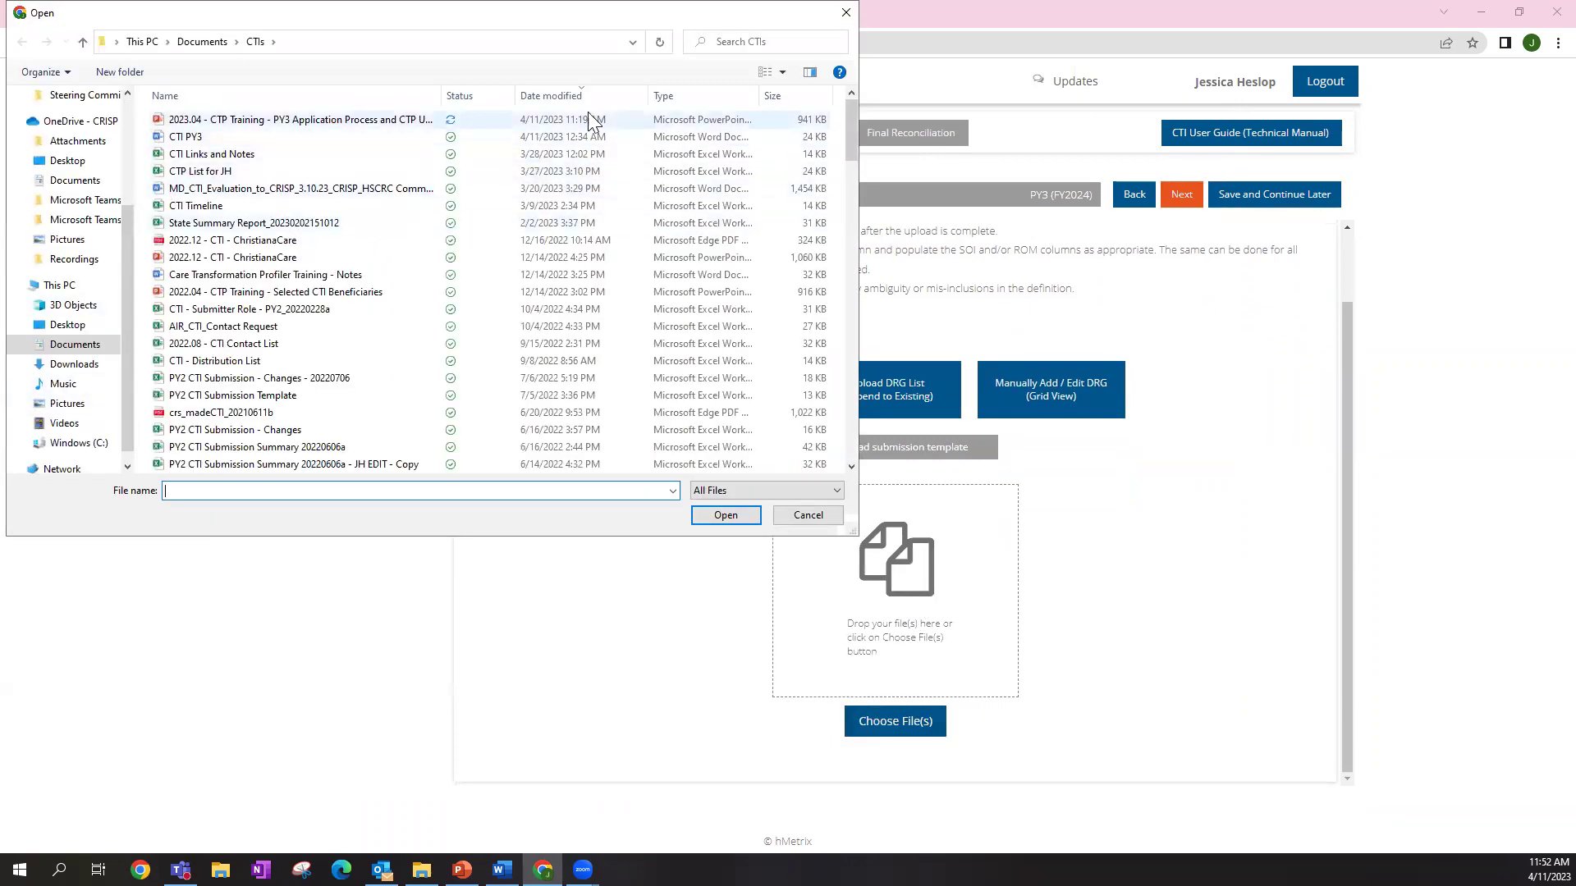
{"action": "left_click", "coordinate": [550, 94]}
{"action": "left_click", "coordinate": [543, 94]}
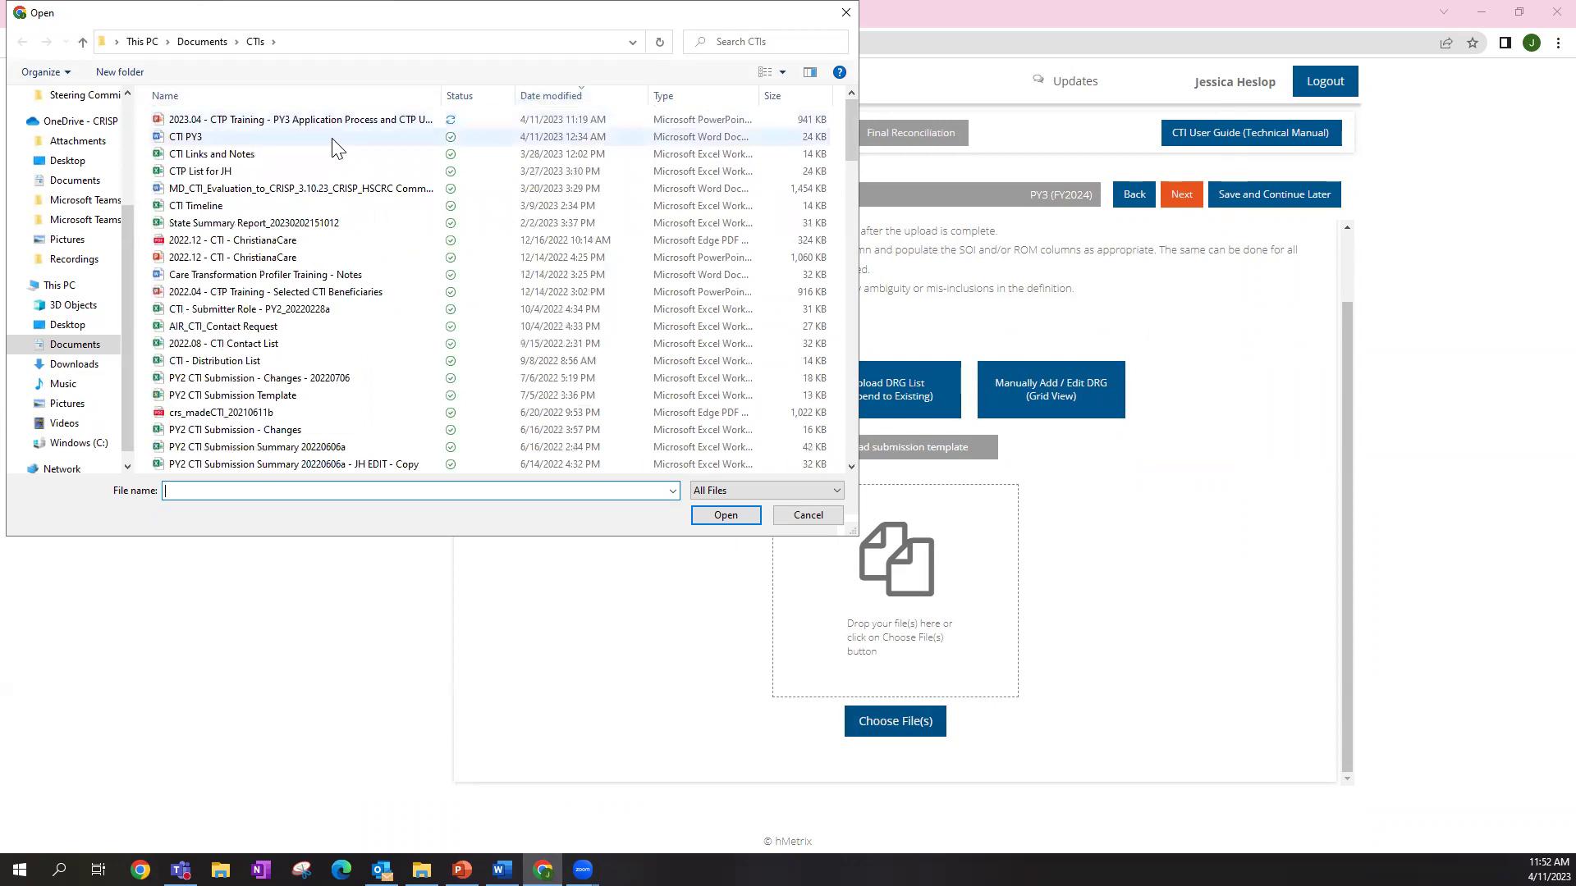
{"action": "scroll", "coordinate": [78, 308], "scroll_direction": "up", "scroll_amount": 1}
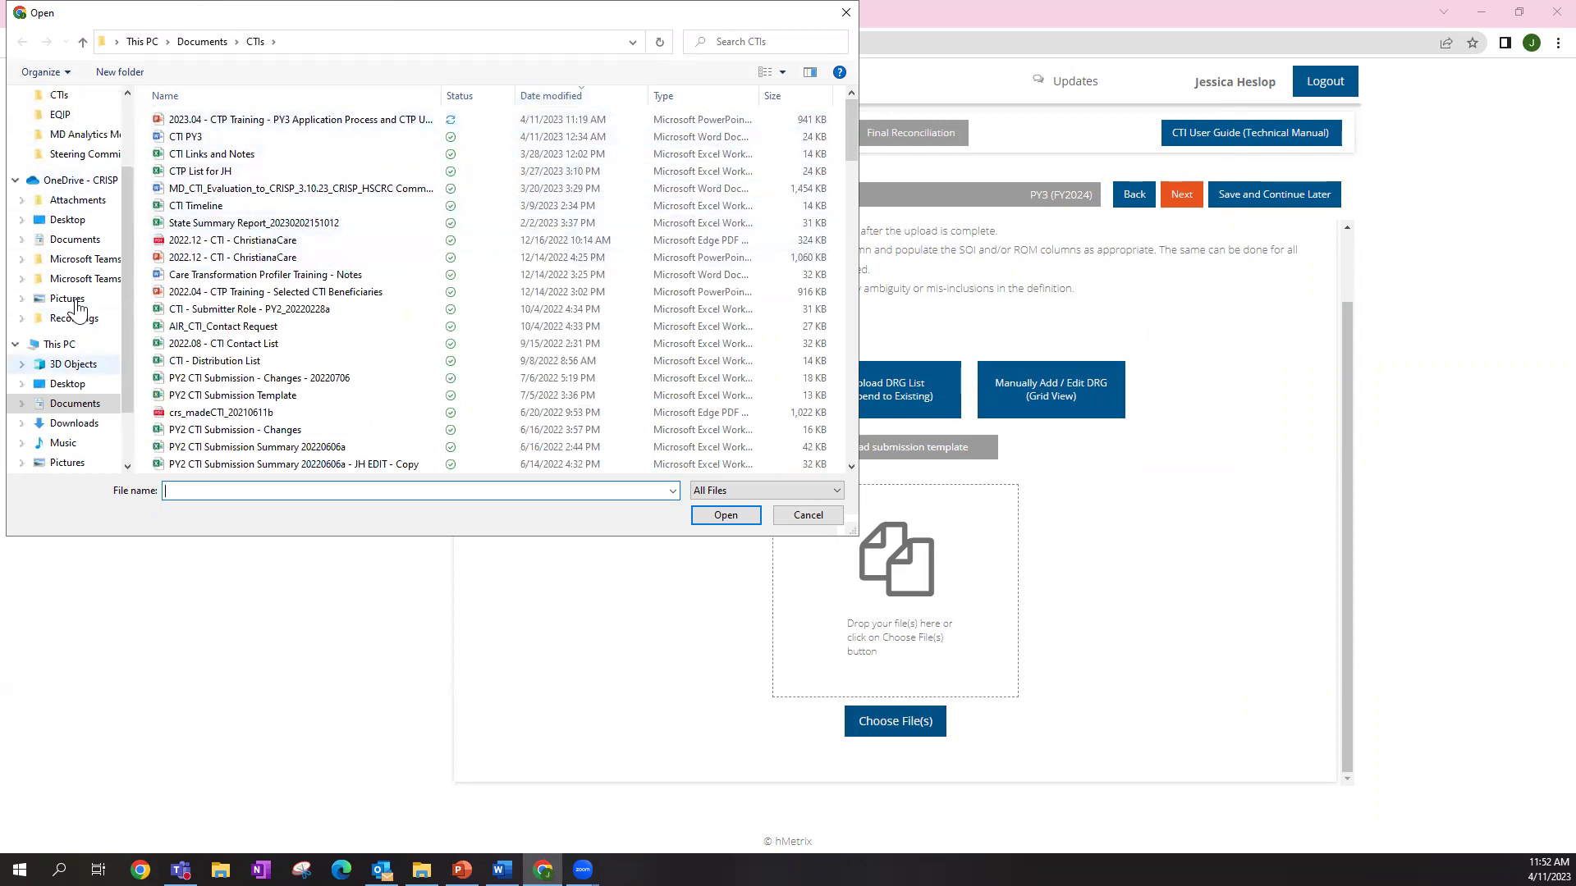
{"action": "scroll", "coordinate": [78, 307], "scroll_direction": "up", "scroll_amount": 2}
{"action": "left_click", "coordinate": [68, 208]}
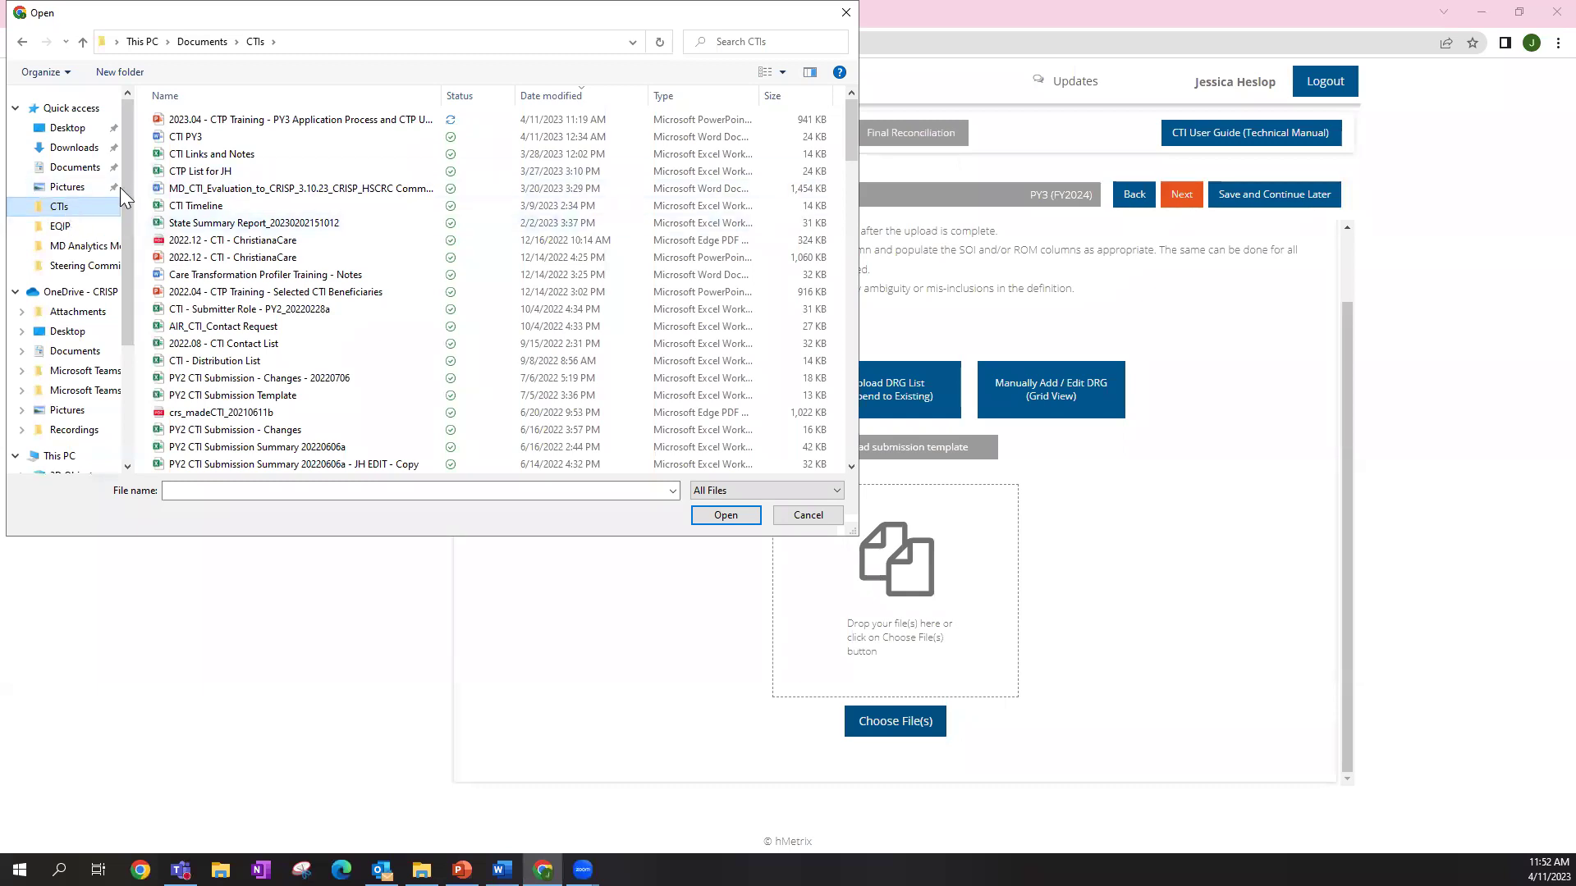
{"action": "left_click", "coordinate": [532, 97]}
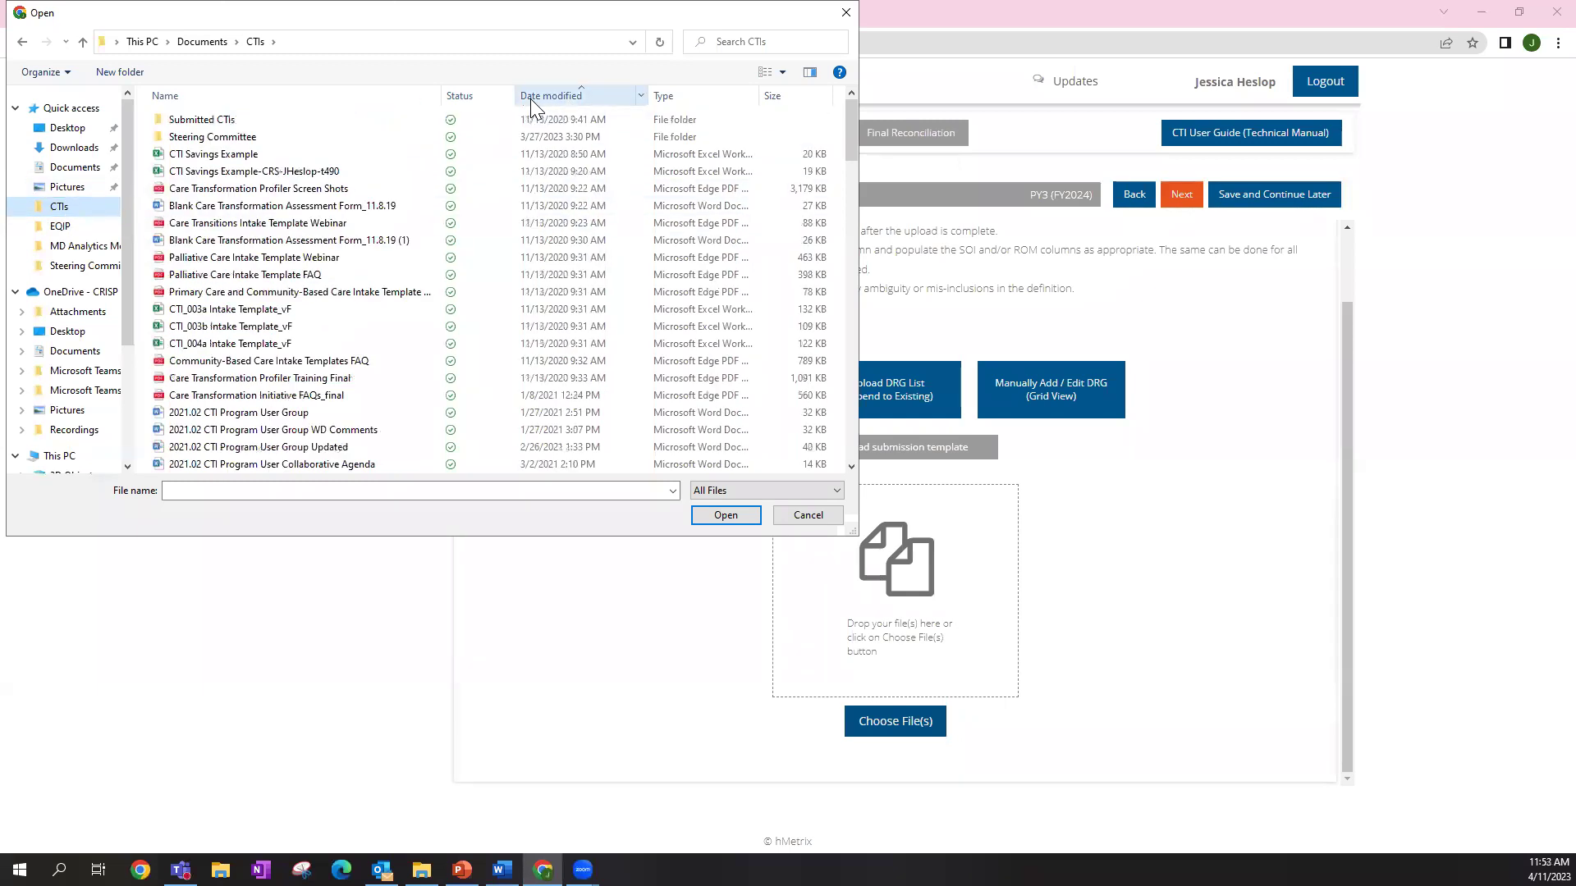
Upload CTI_DRG_Template_Demo from the Downloads folder as the new DRG list
{"action": "left_click", "coordinate": [65, 148]}
{"action": "left_click", "coordinate": [440, 98]}
{"action": "left_click", "coordinate": [440, 98]}
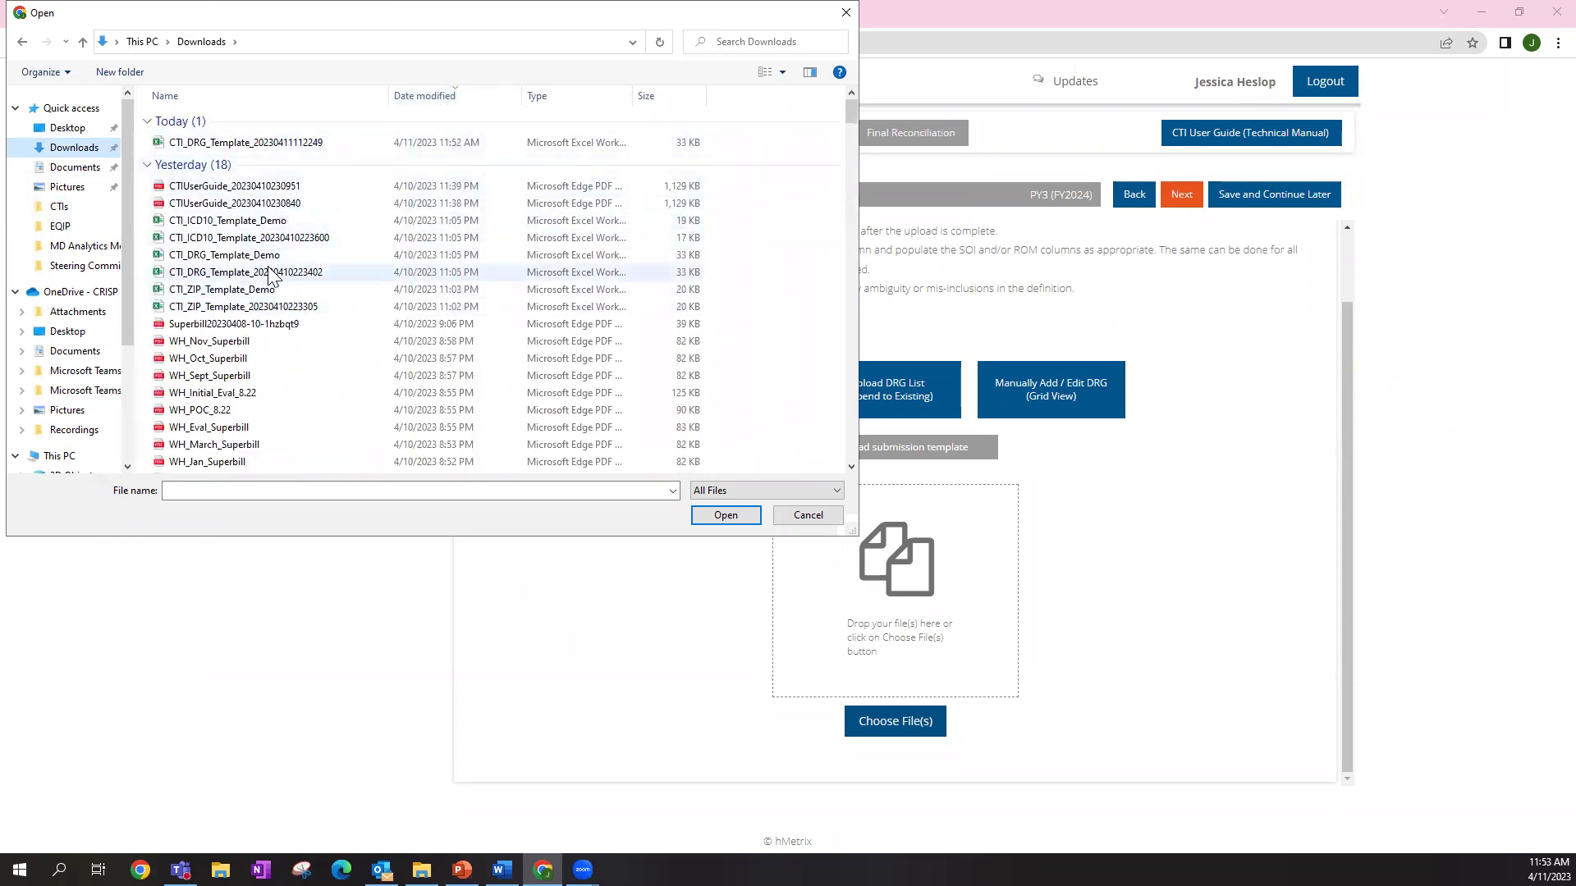
{"action": "left_click", "coordinate": [246, 255]}
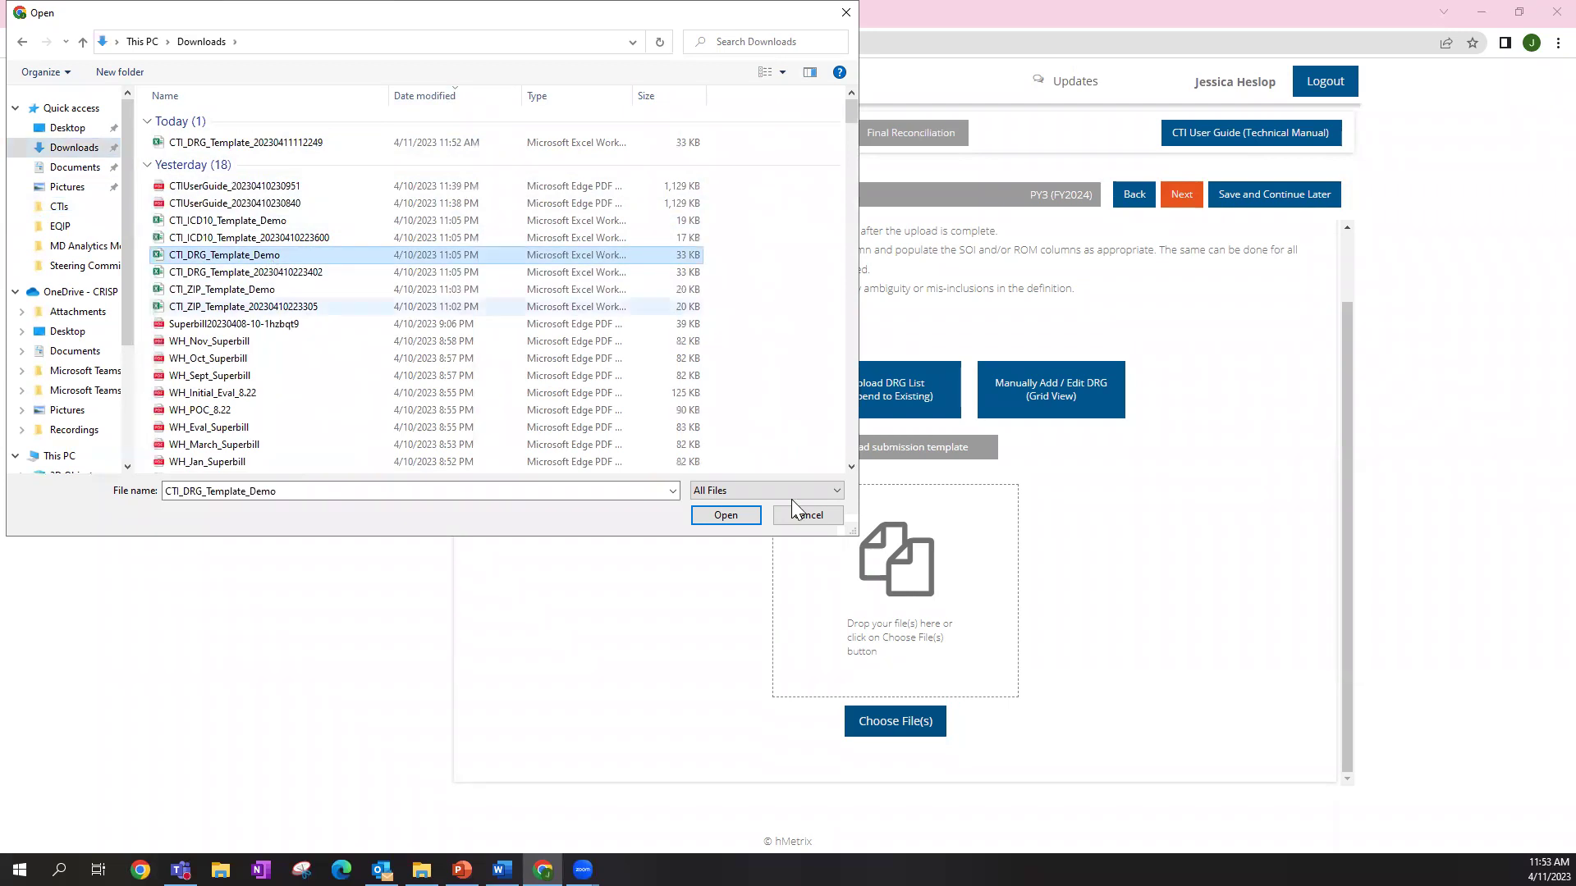
{"action": "left_click", "coordinate": [723, 515]}
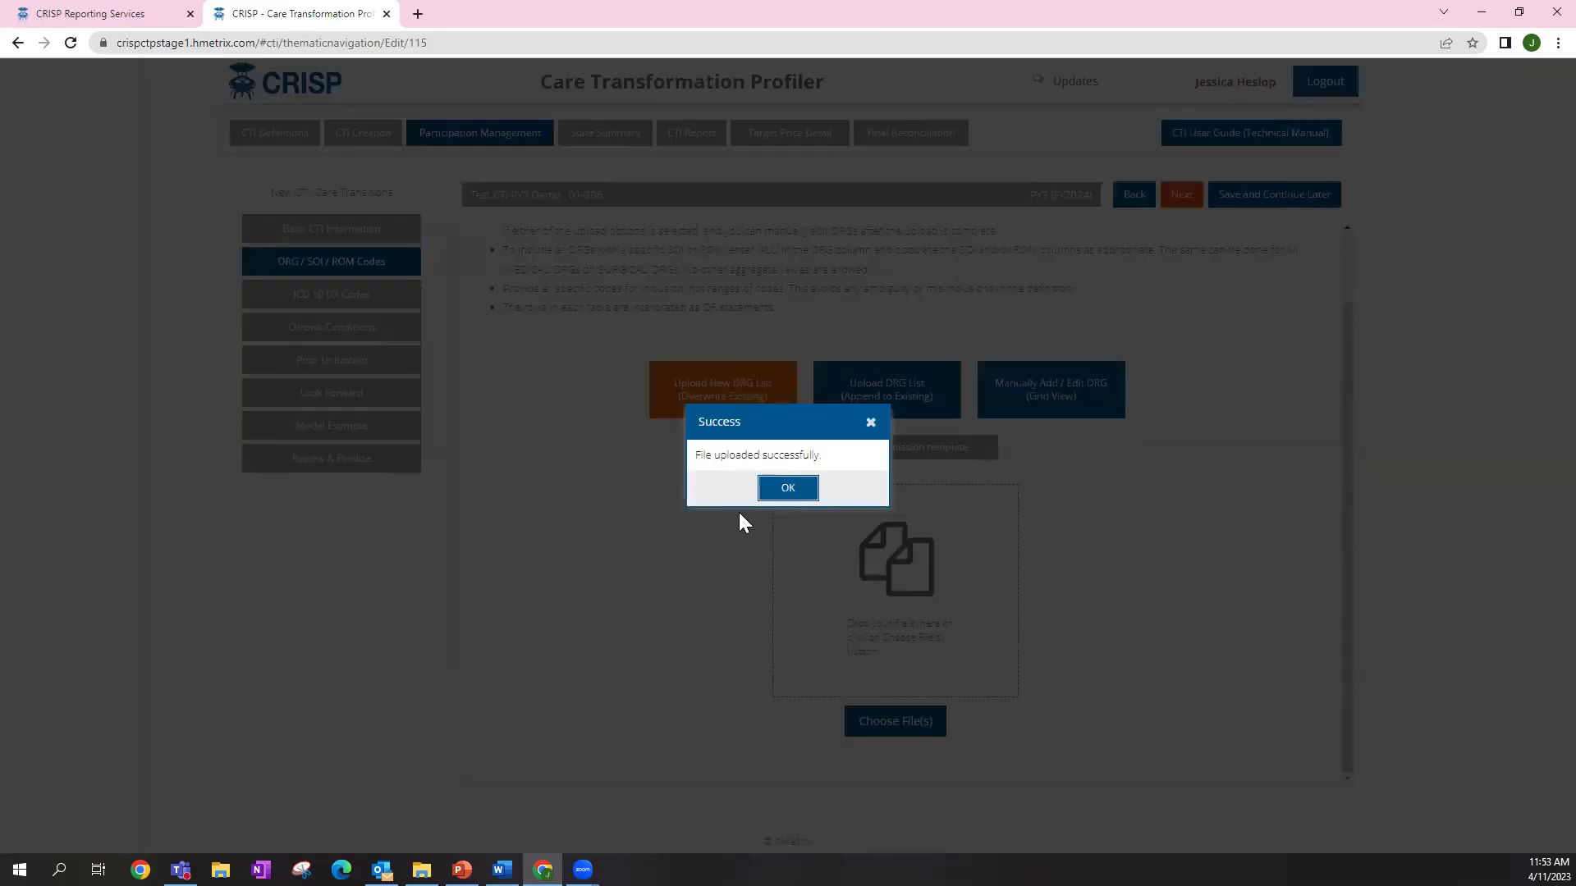
{"action": "left_click", "coordinate": [787, 490]}
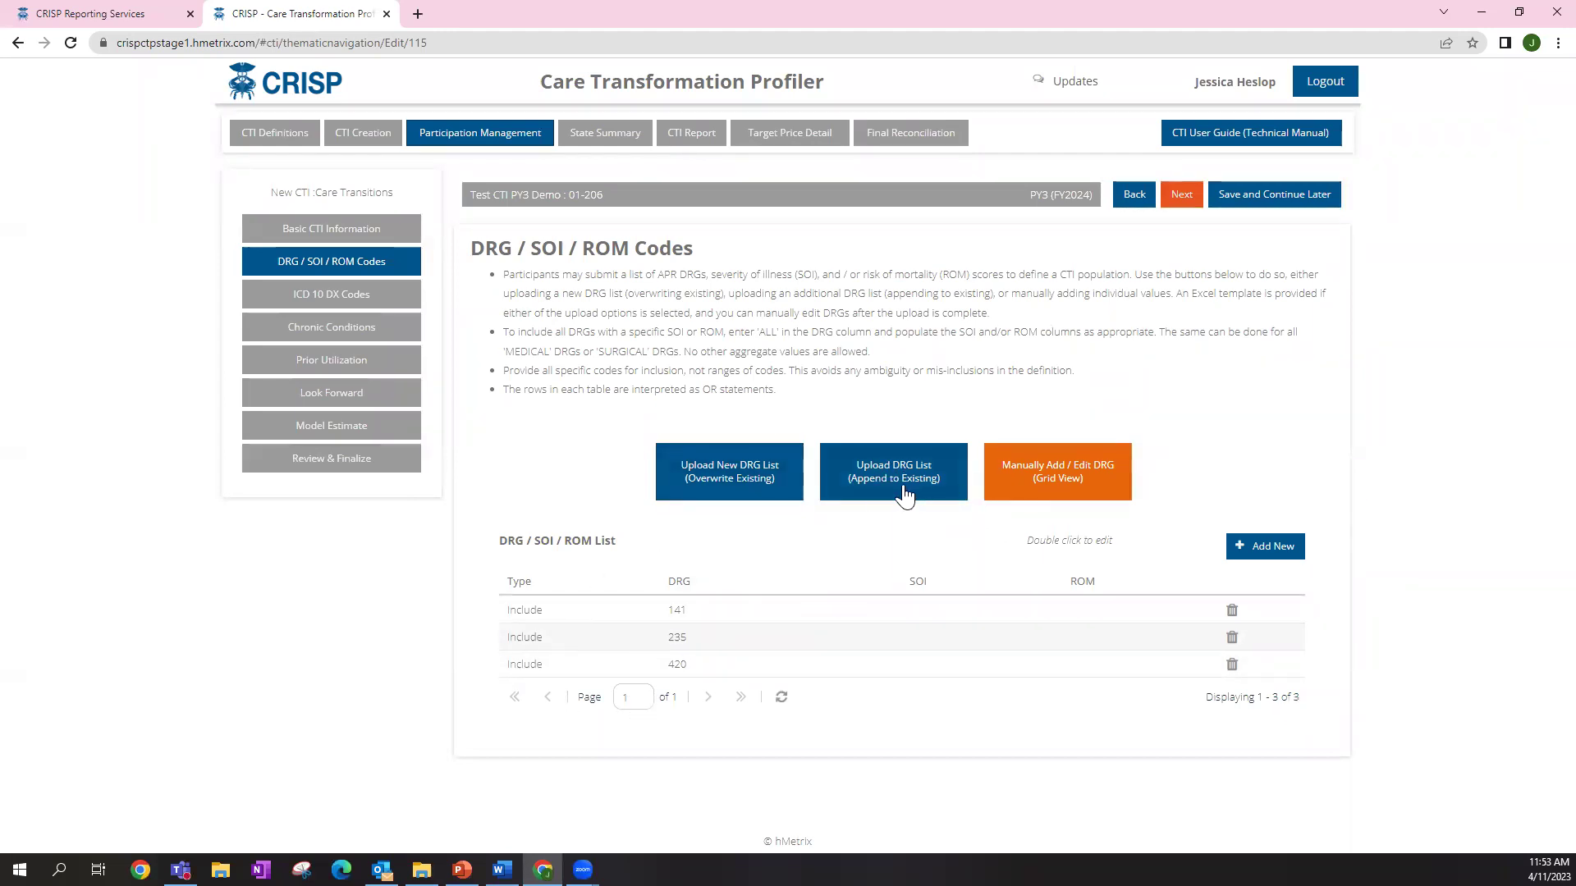
Reopen the overwriting DRG list upload, acknowledge the overwrite warning, and return to the manual grid view
{"action": "left_click", "coordinate": [736, 485]}
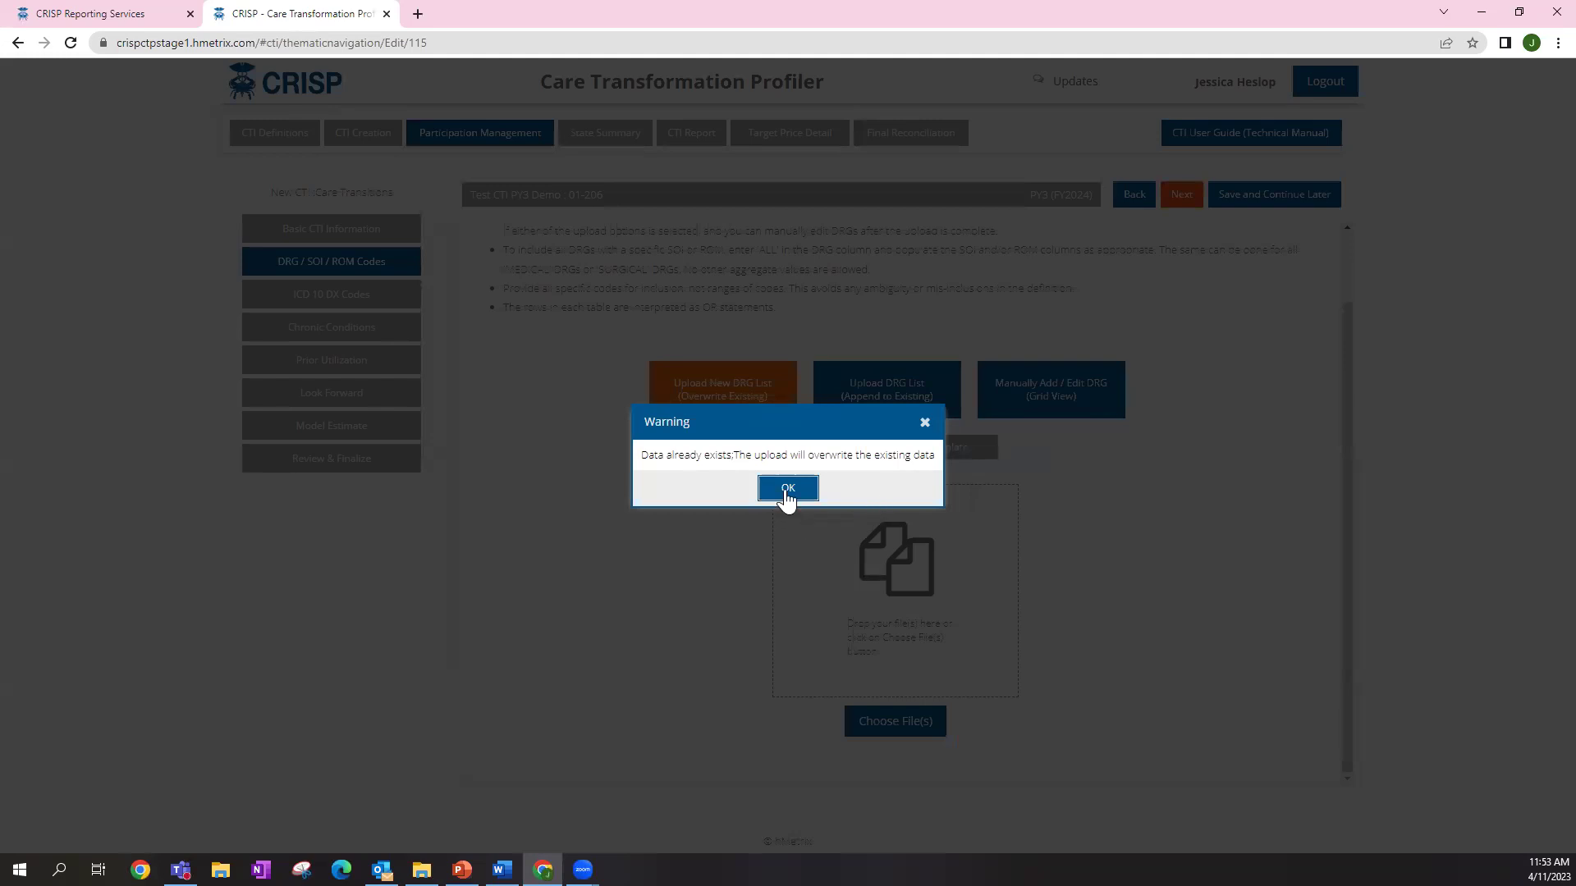
{"action": "left_click", "coordinate": [786, 489]}
{"action": "left_click", "coordinate": [1080, 399]}
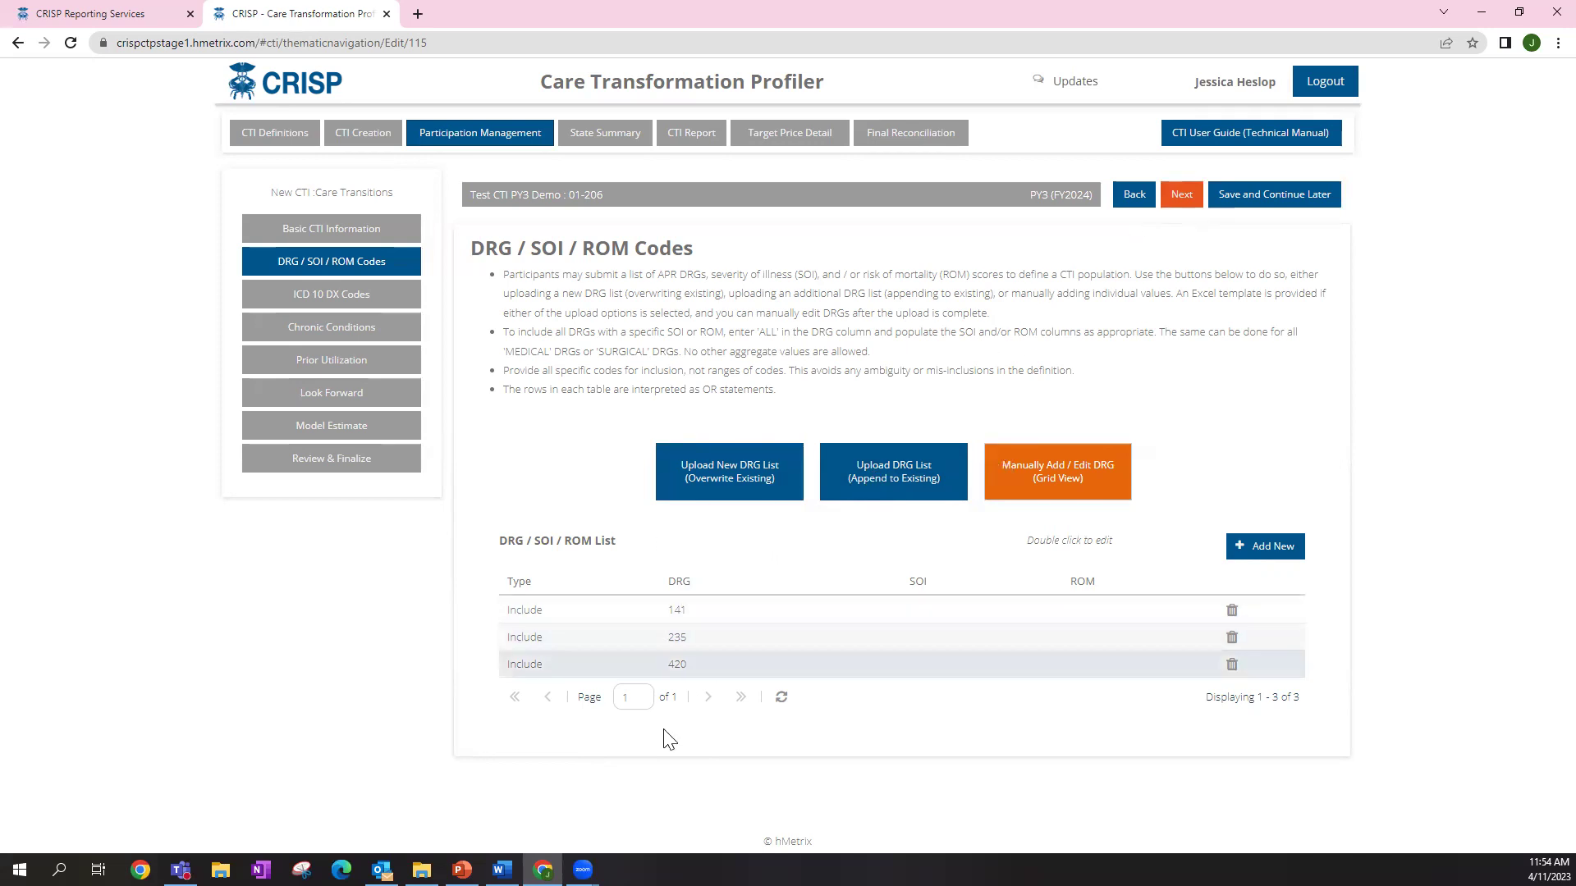
Continue to the ICD 10 DX Codes page, and download its submission template to view it in Excel
{"action": "left_click", "coordinate": [1182, 197]}
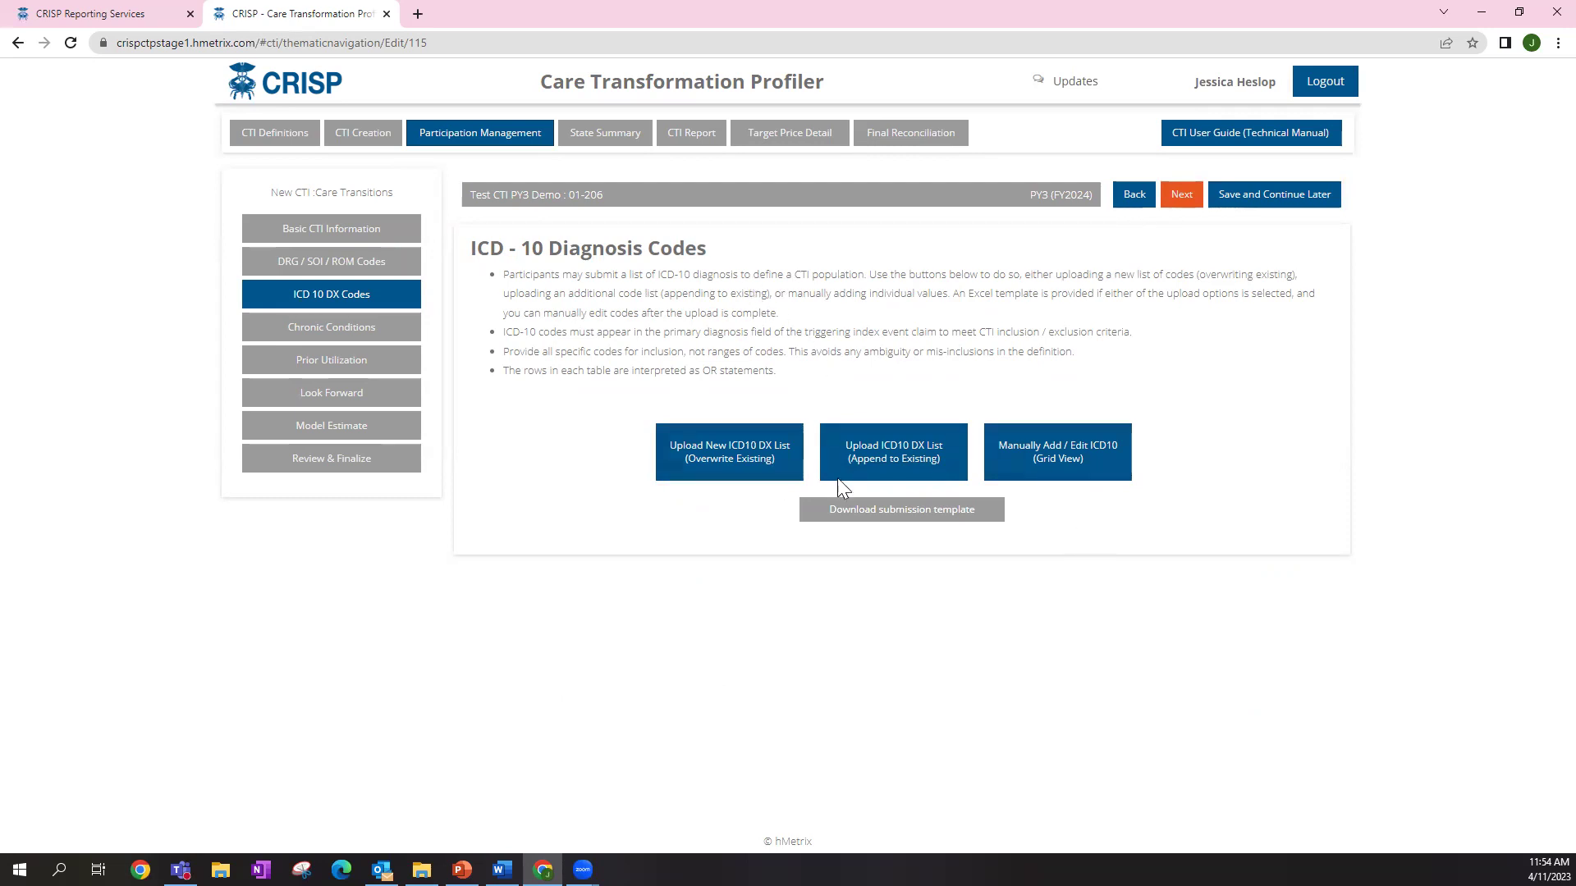
{"action": "left_click", "coordinate": [884, 517]}
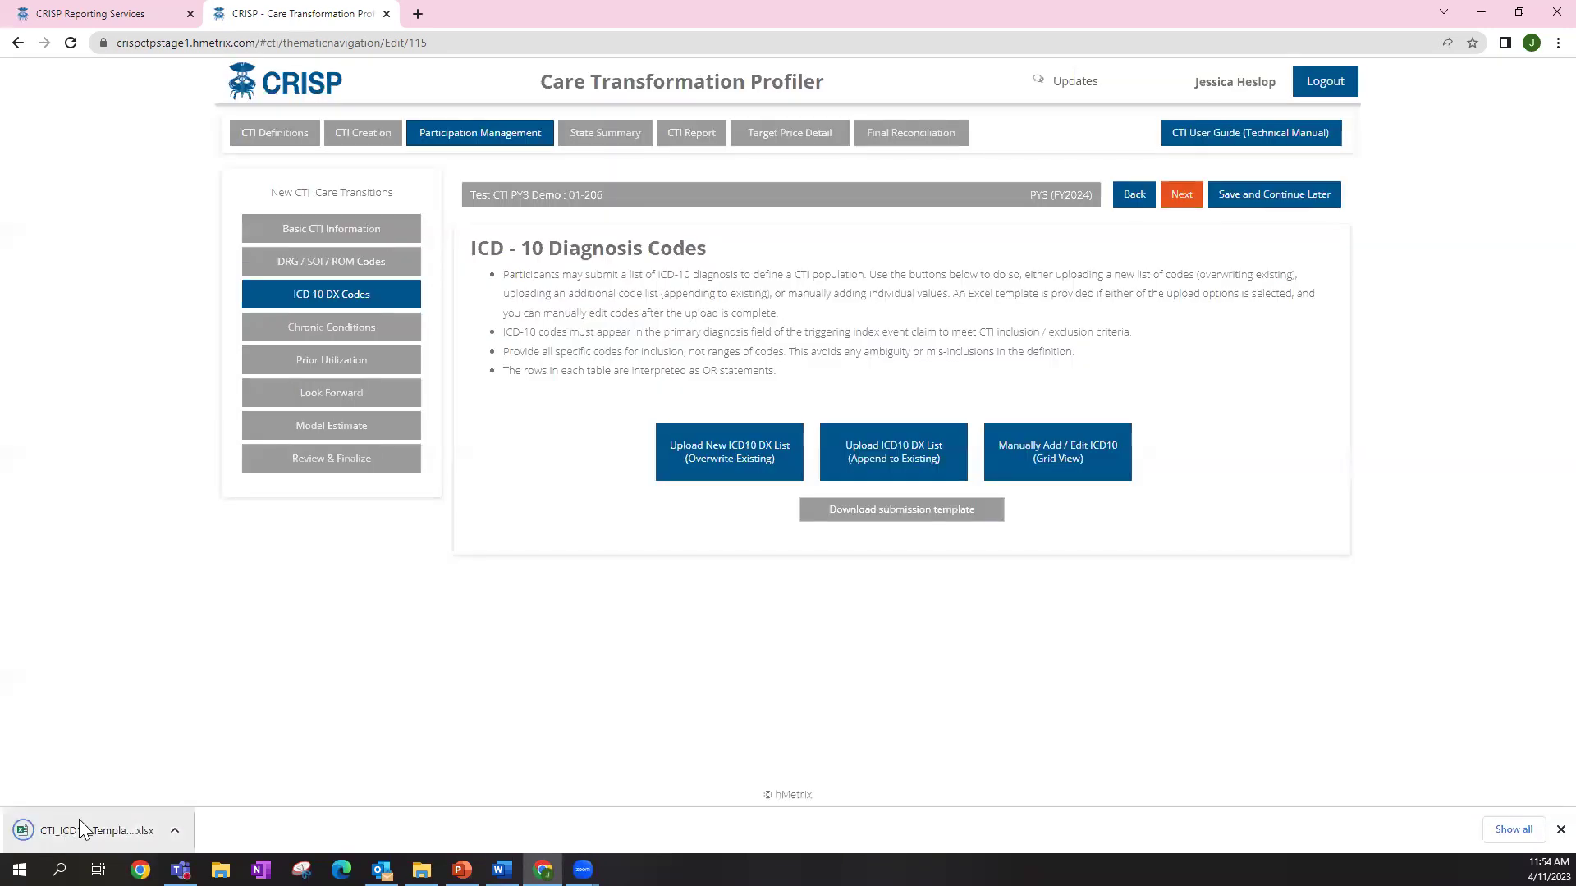
{"action": "left_click", "coordinate": [79, 821]}
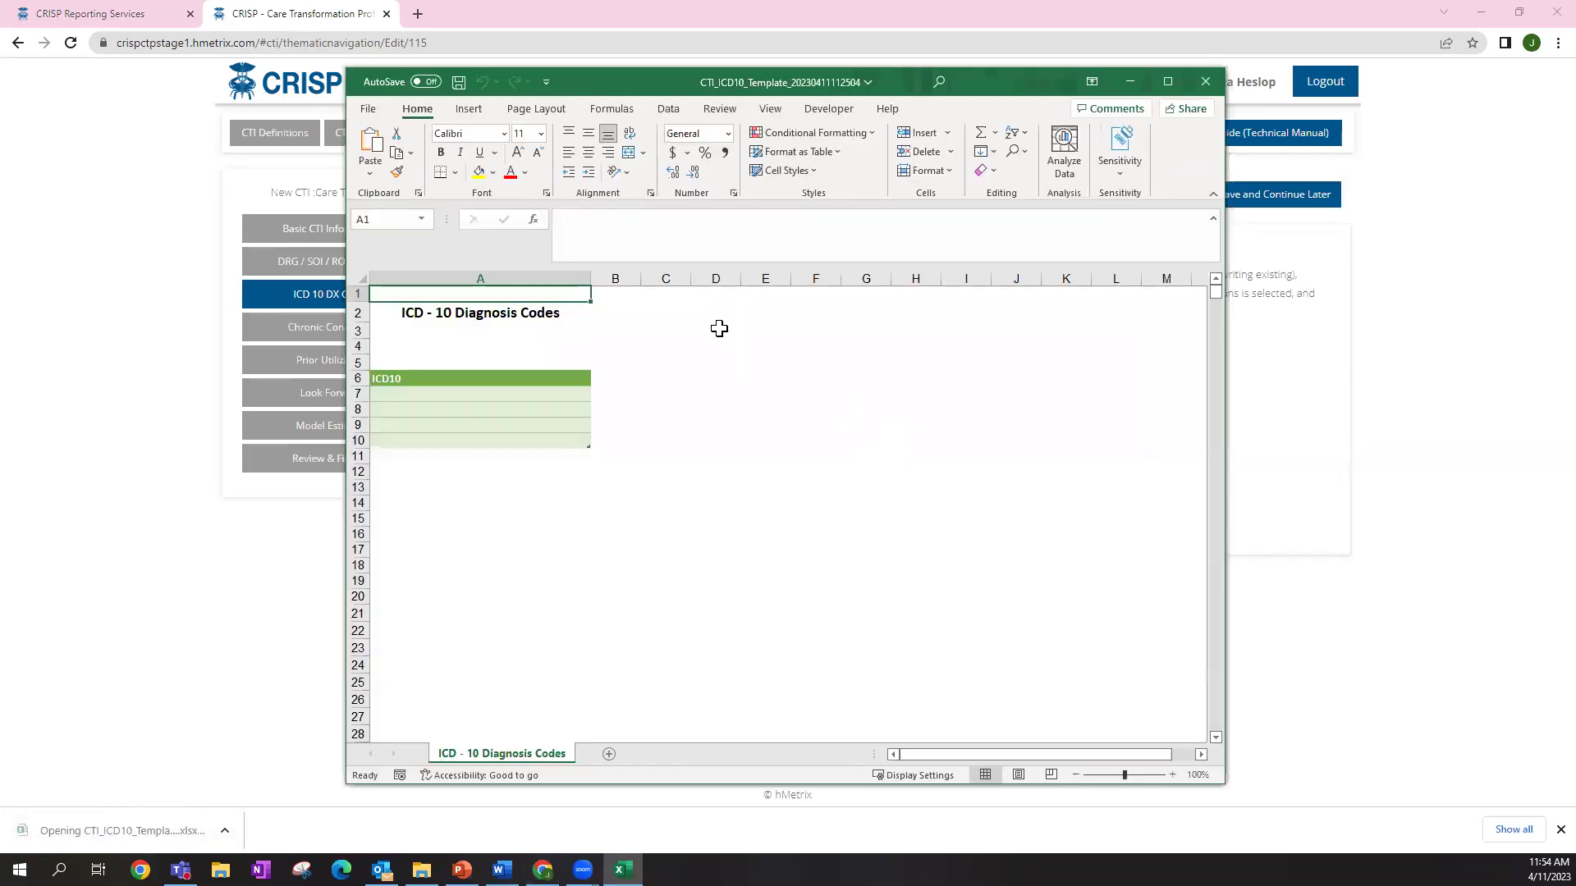
{"action": "left_click", "coordinate": [1204, 86]}
Try to upload CTI_ICD10_Template_Demo from the Downloads folder as the new ICD10 DX list, overwriting the existing one
{"action": "left_click", "coordinate": [745, 458]}
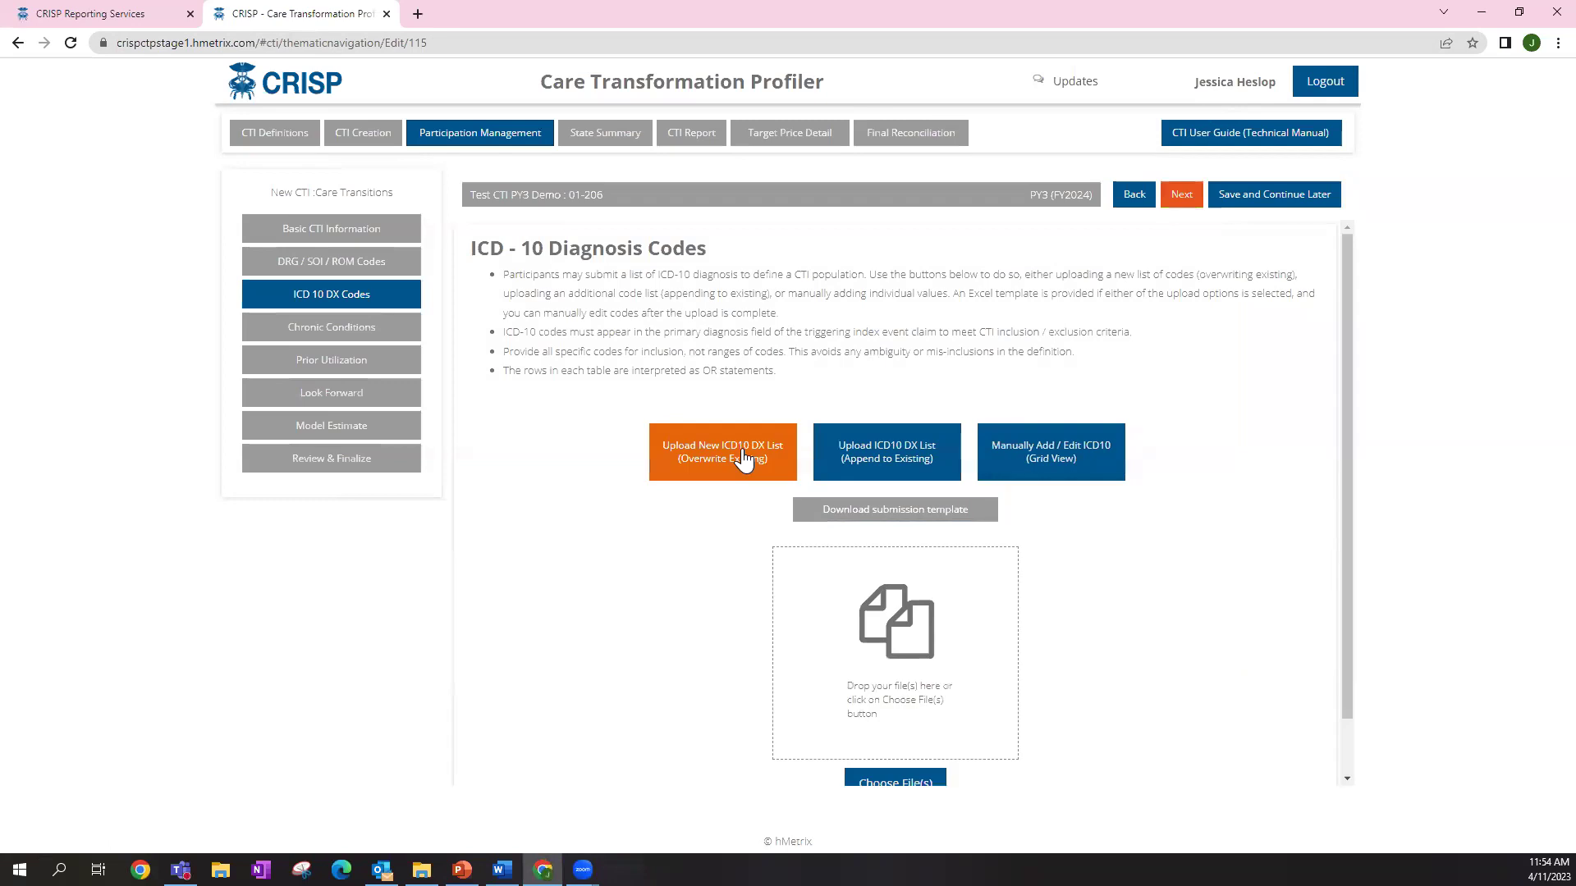
{"action": "scroll", "coordinate": [917, 688], "scroll_direction": "down", "scroll_amount": 1}
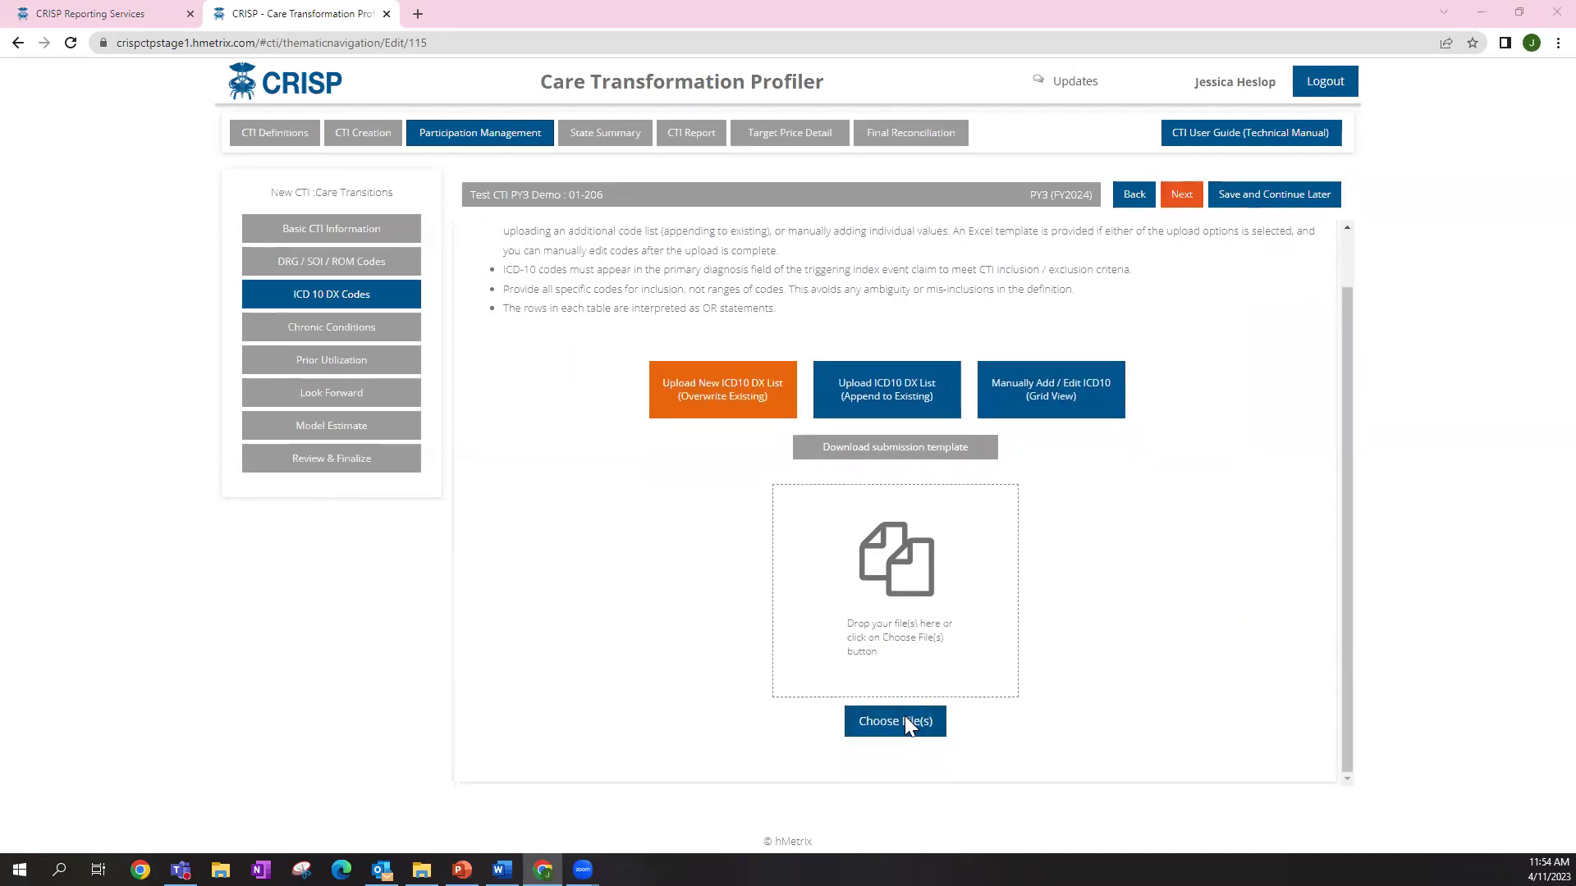
{"action": "left_click", "coordinate": [904, 717]}
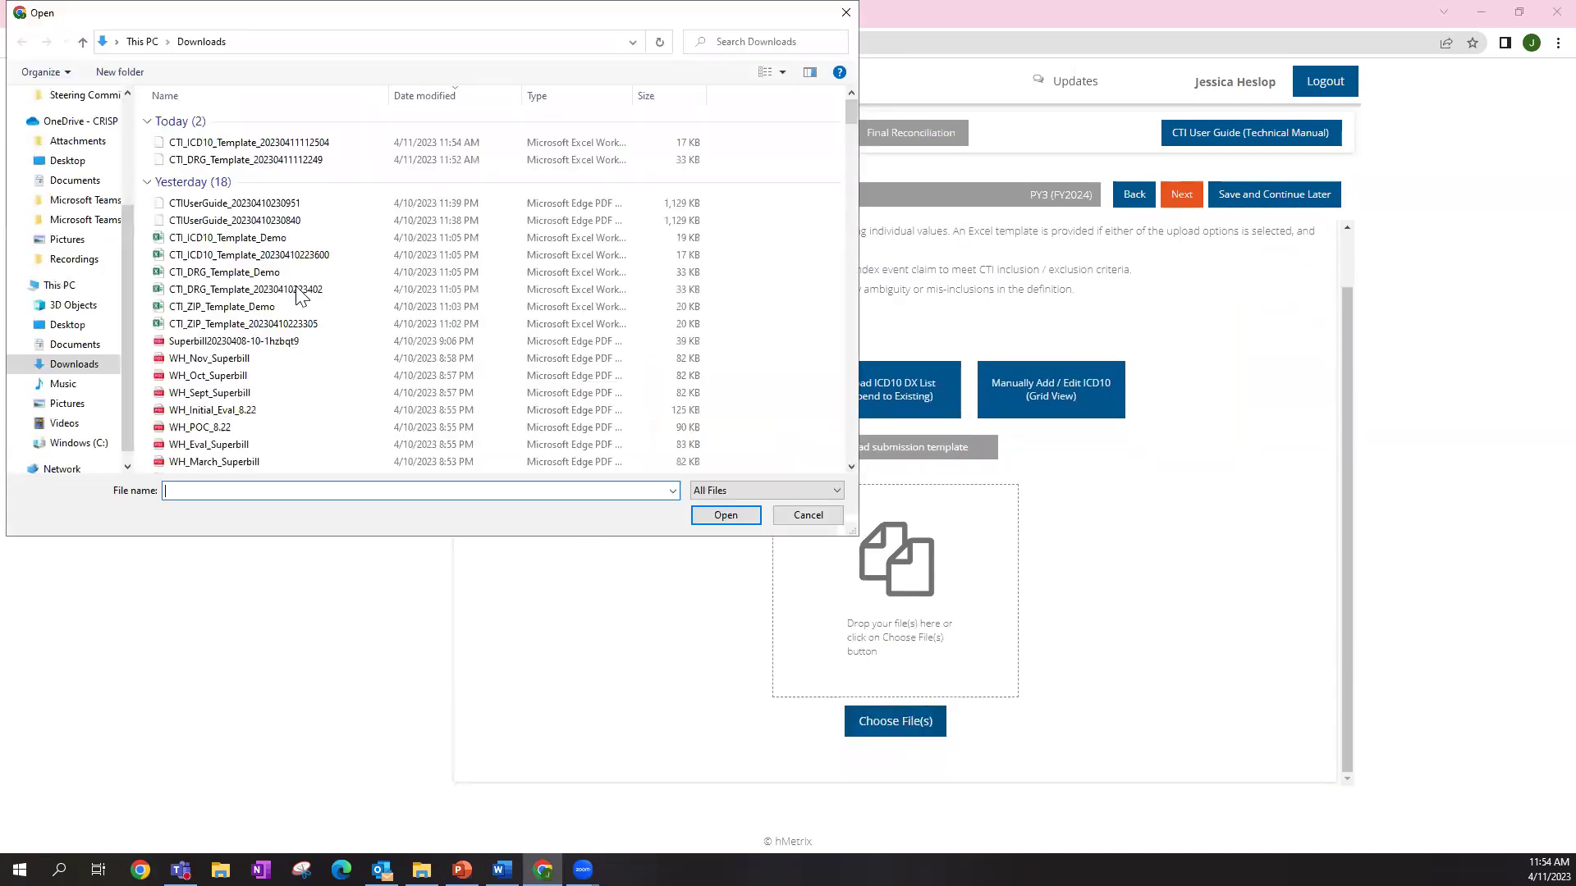
{"action": "left_click", "coordinate": [279, 238]}
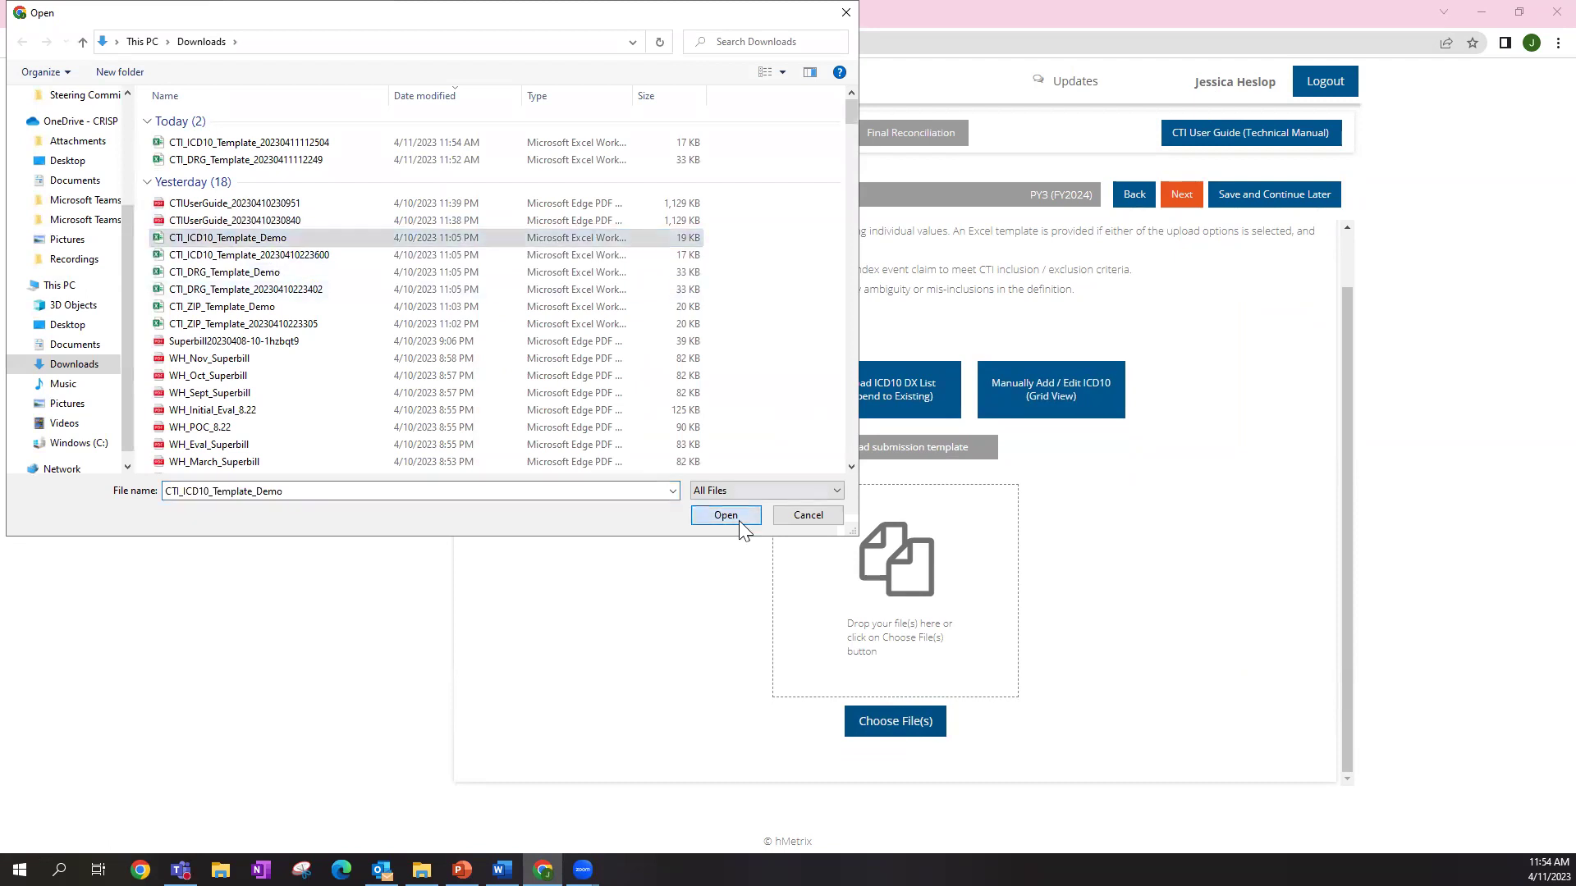
{"action": "left_click", "coordinate": [739, 519]}
{"action": "left_click", "coordinate": [788, 488]}
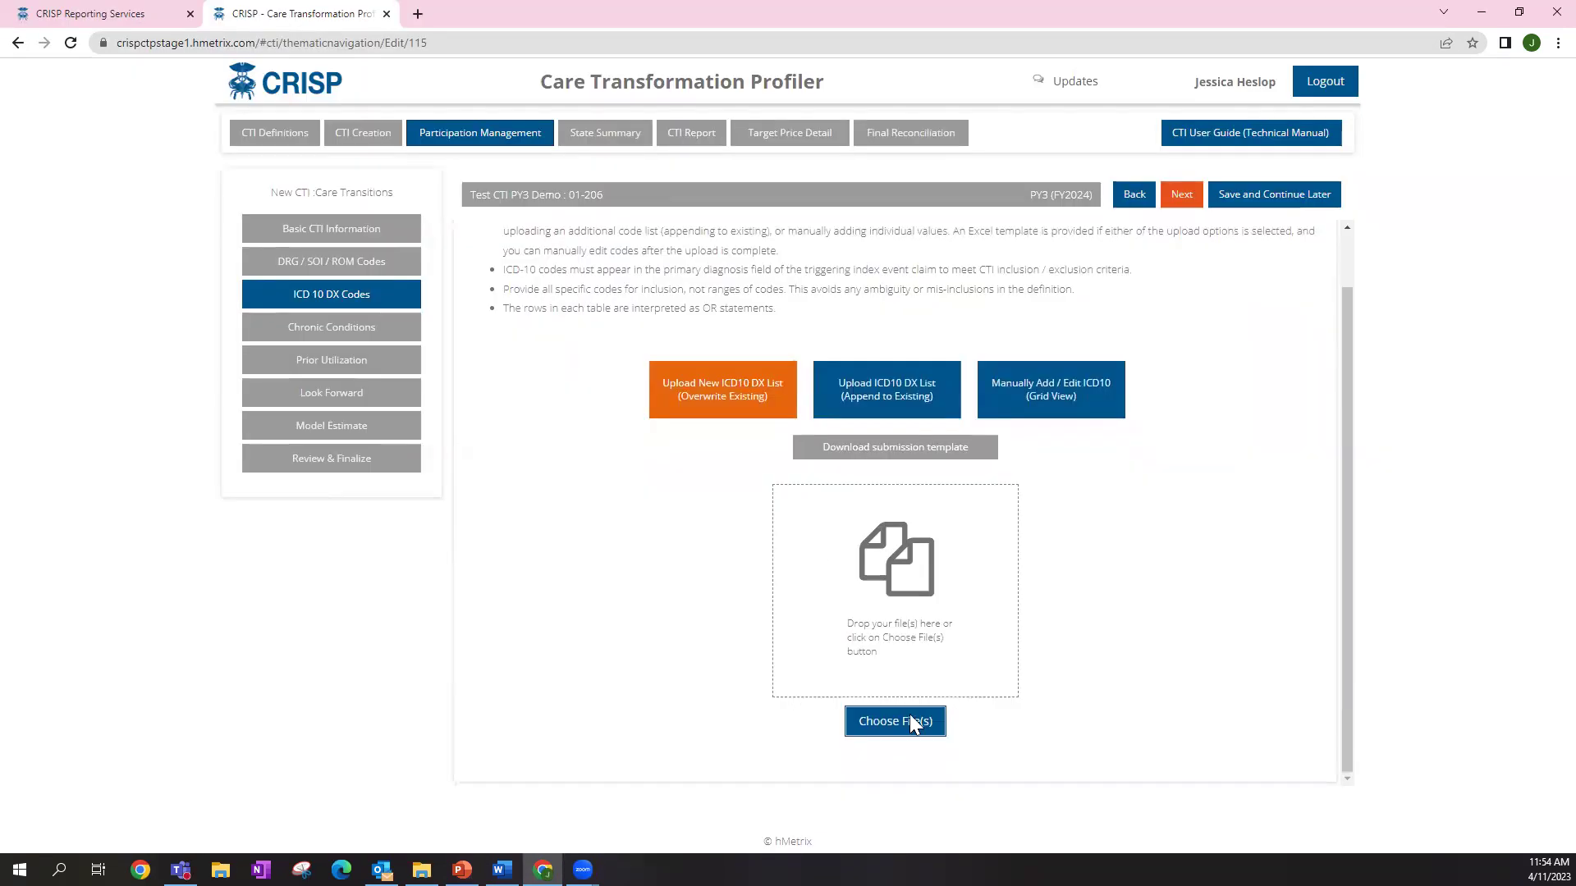
{"action": "key", "text": "Return"}
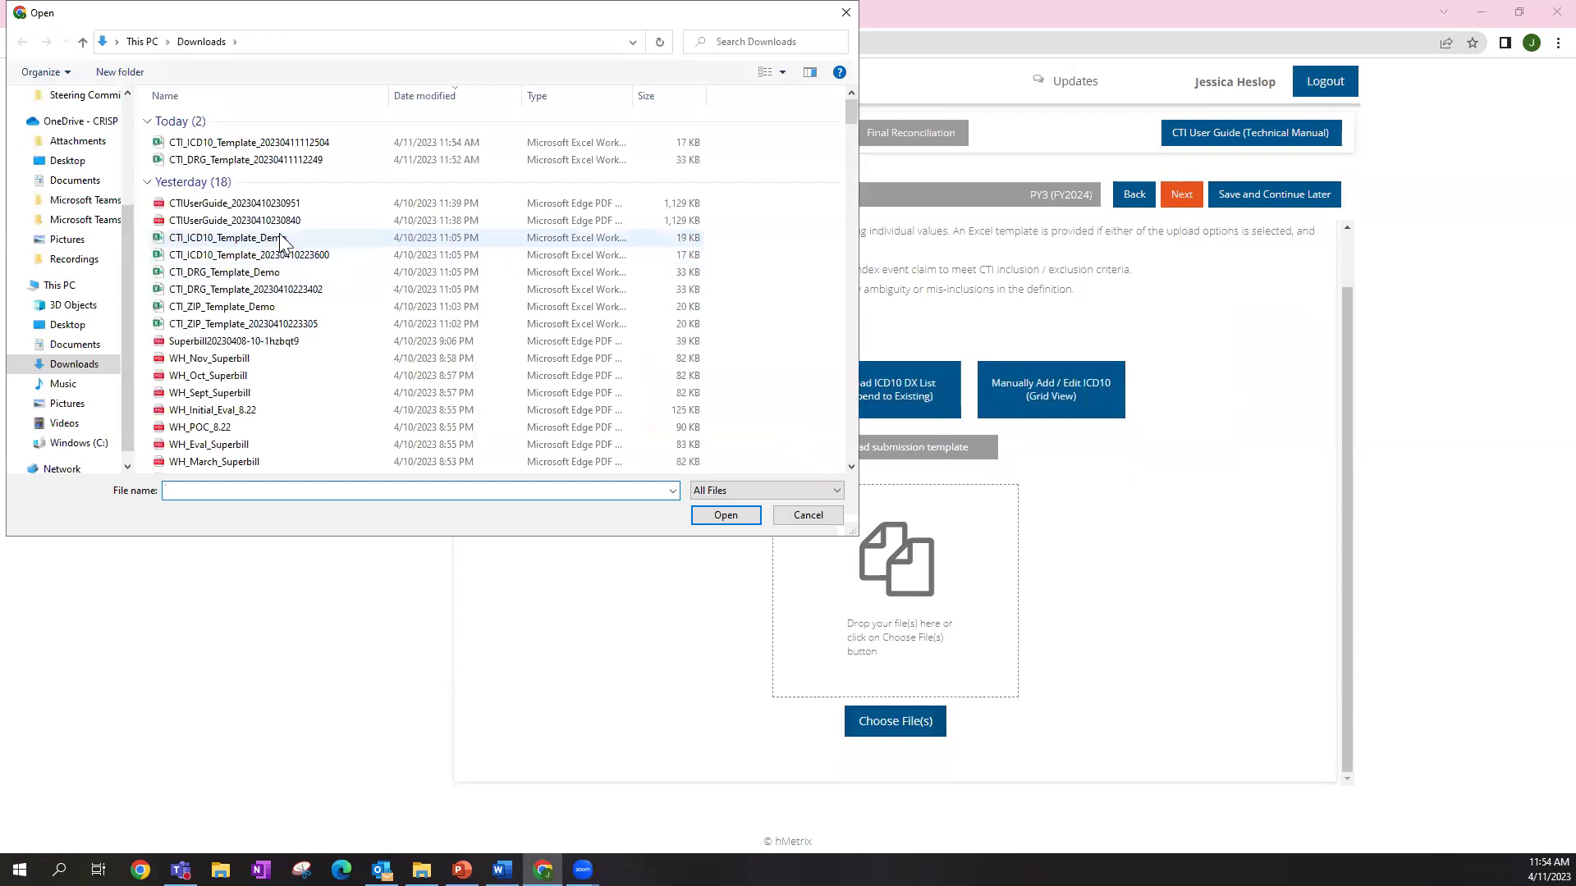
{"action": "left_click", "coordinate": [289, 261]}
{"action": "left_click", "coordinate": [739, 518]}
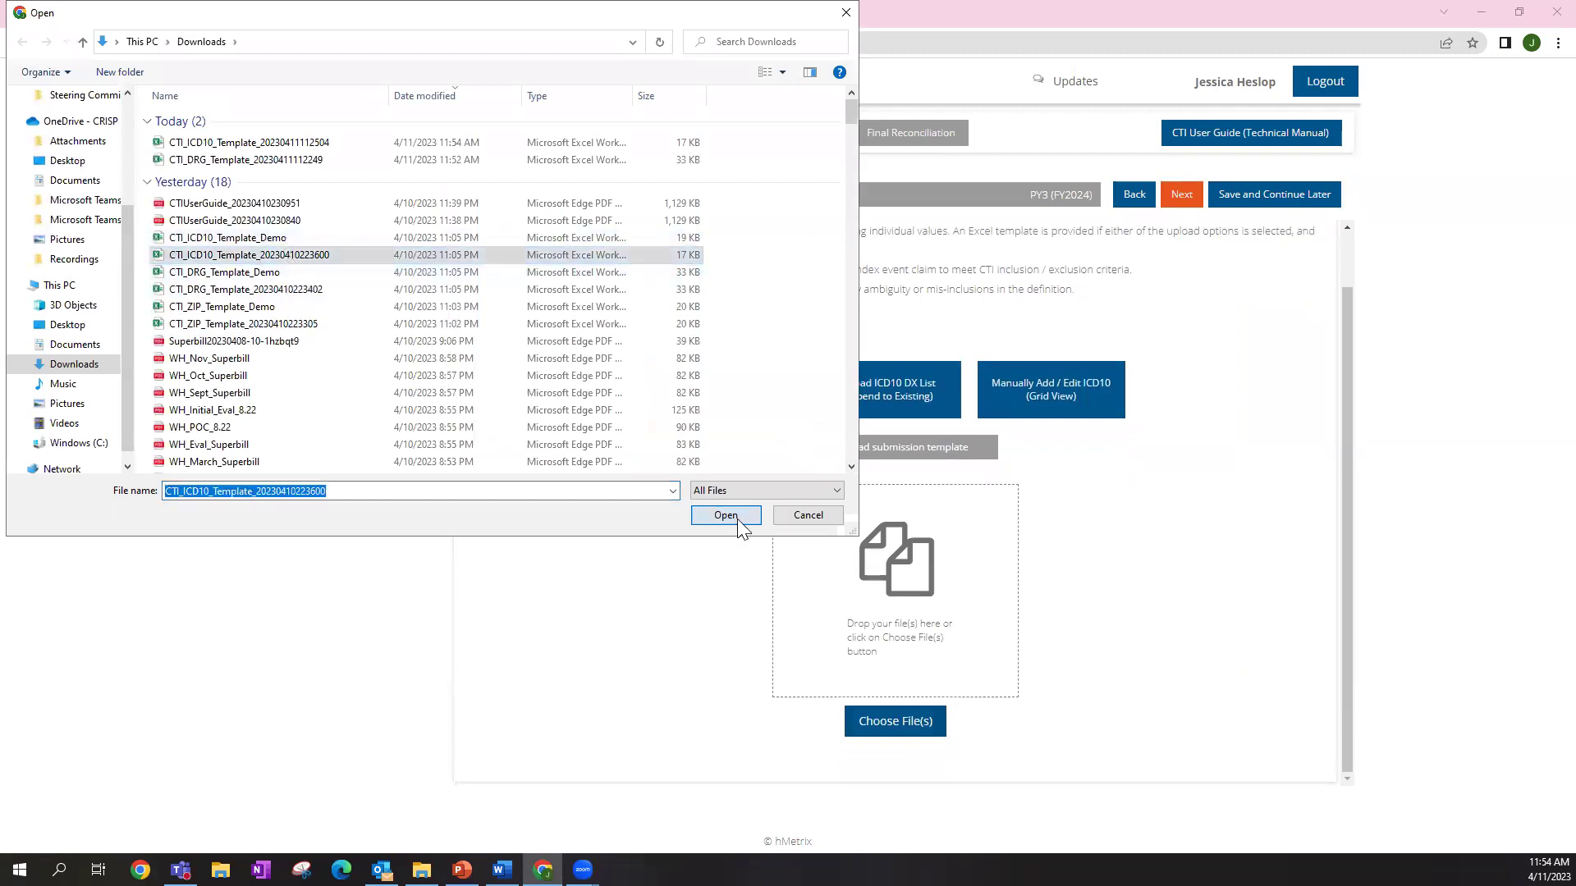
{"action": "left_click", "coordinate": [788, 496]}
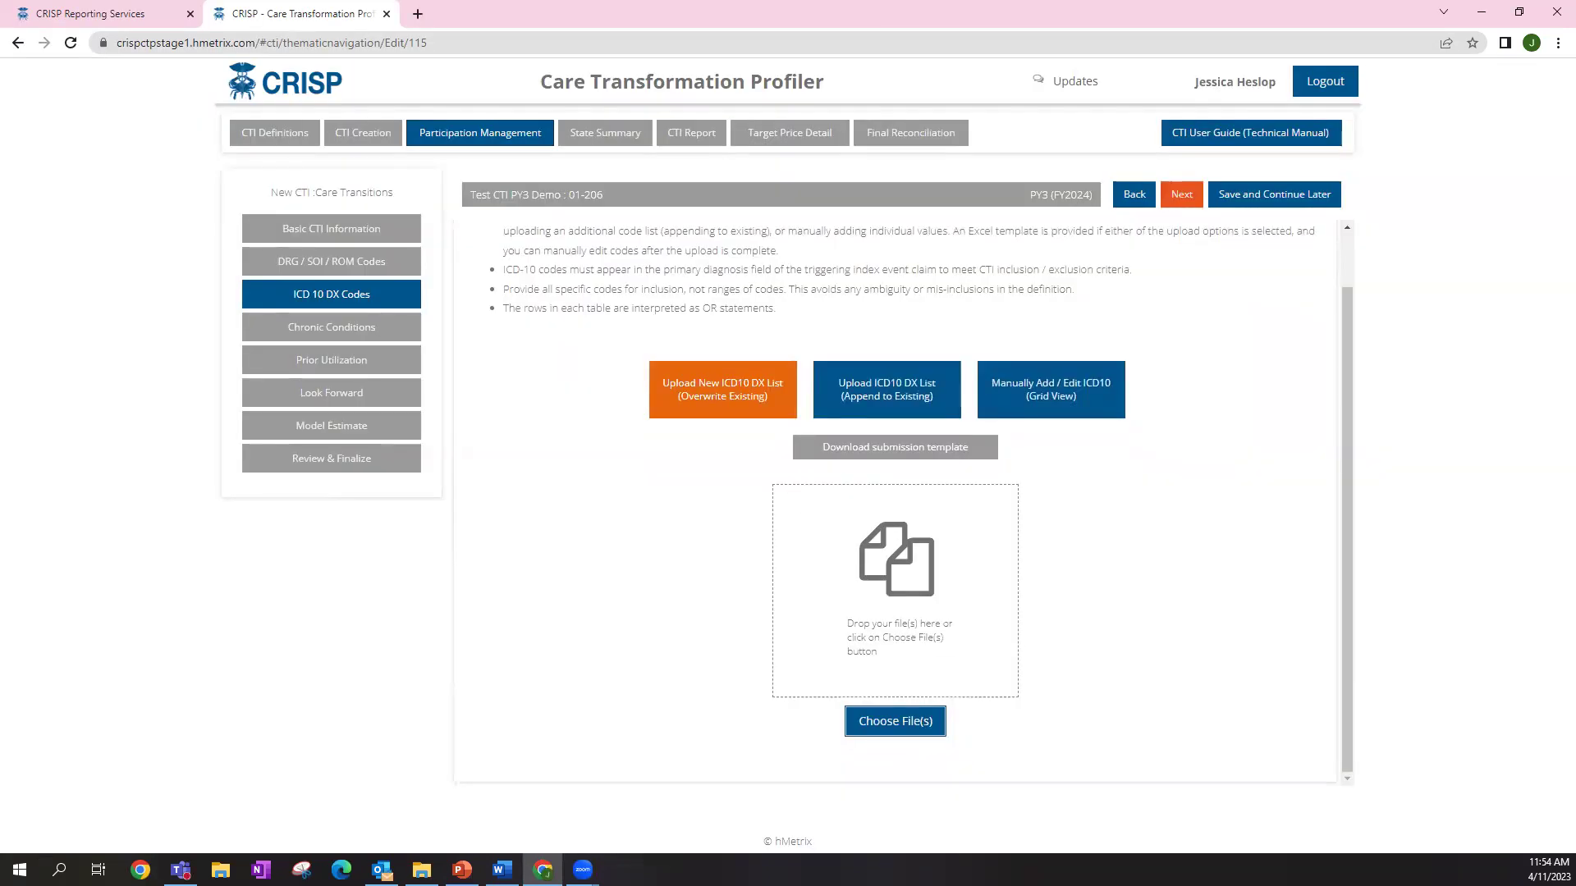
{"action": "left_click", "coordinate": [901, 720]}
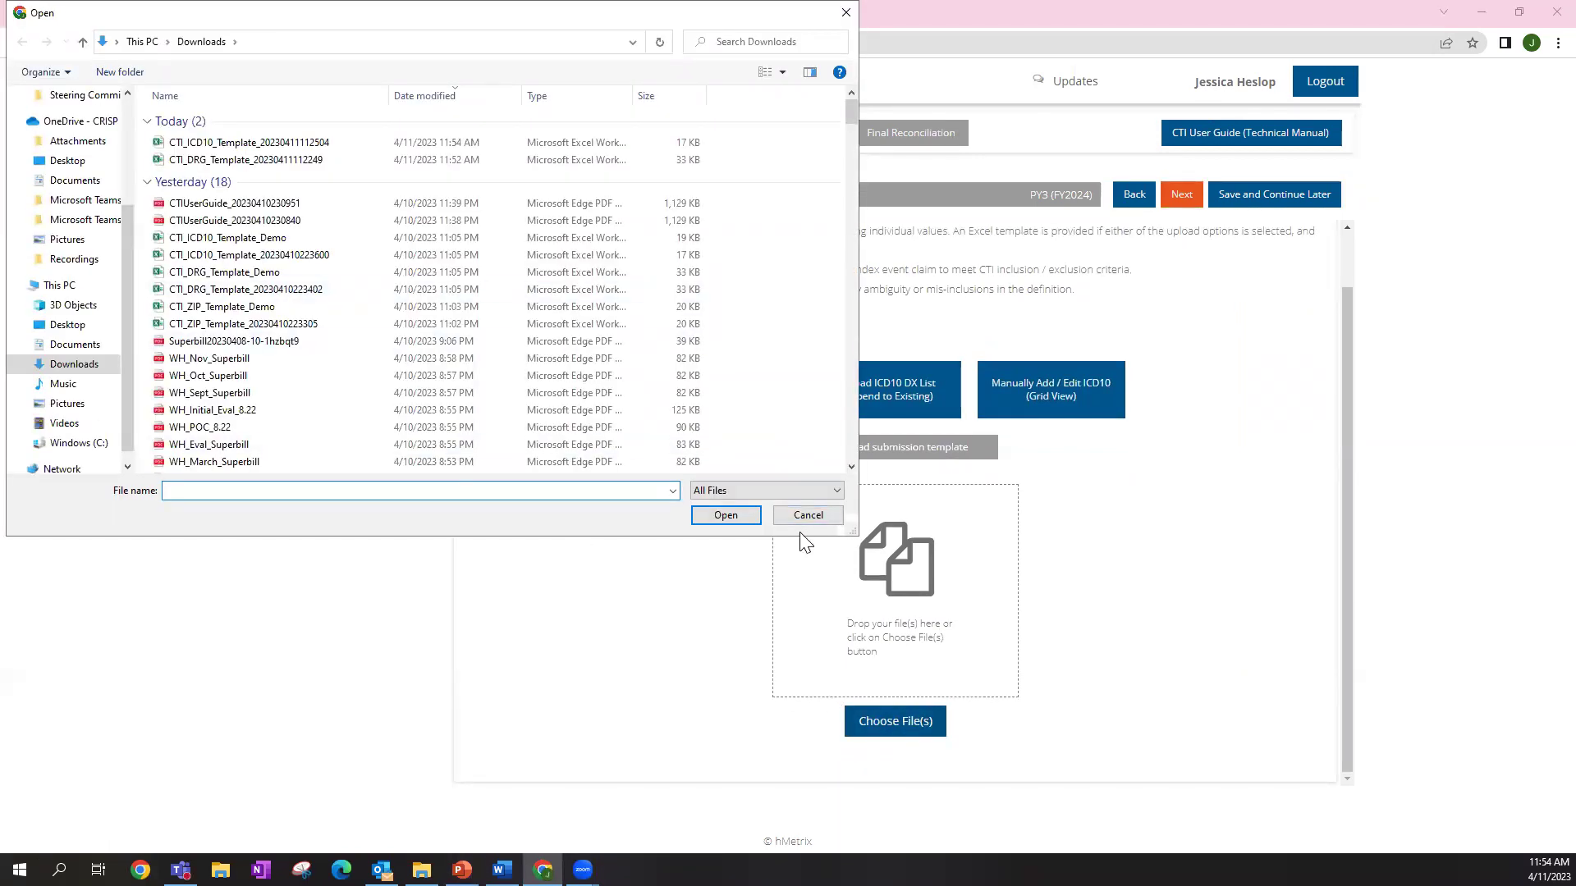
{"action": "left_click", "coordinate": [808, 515]}
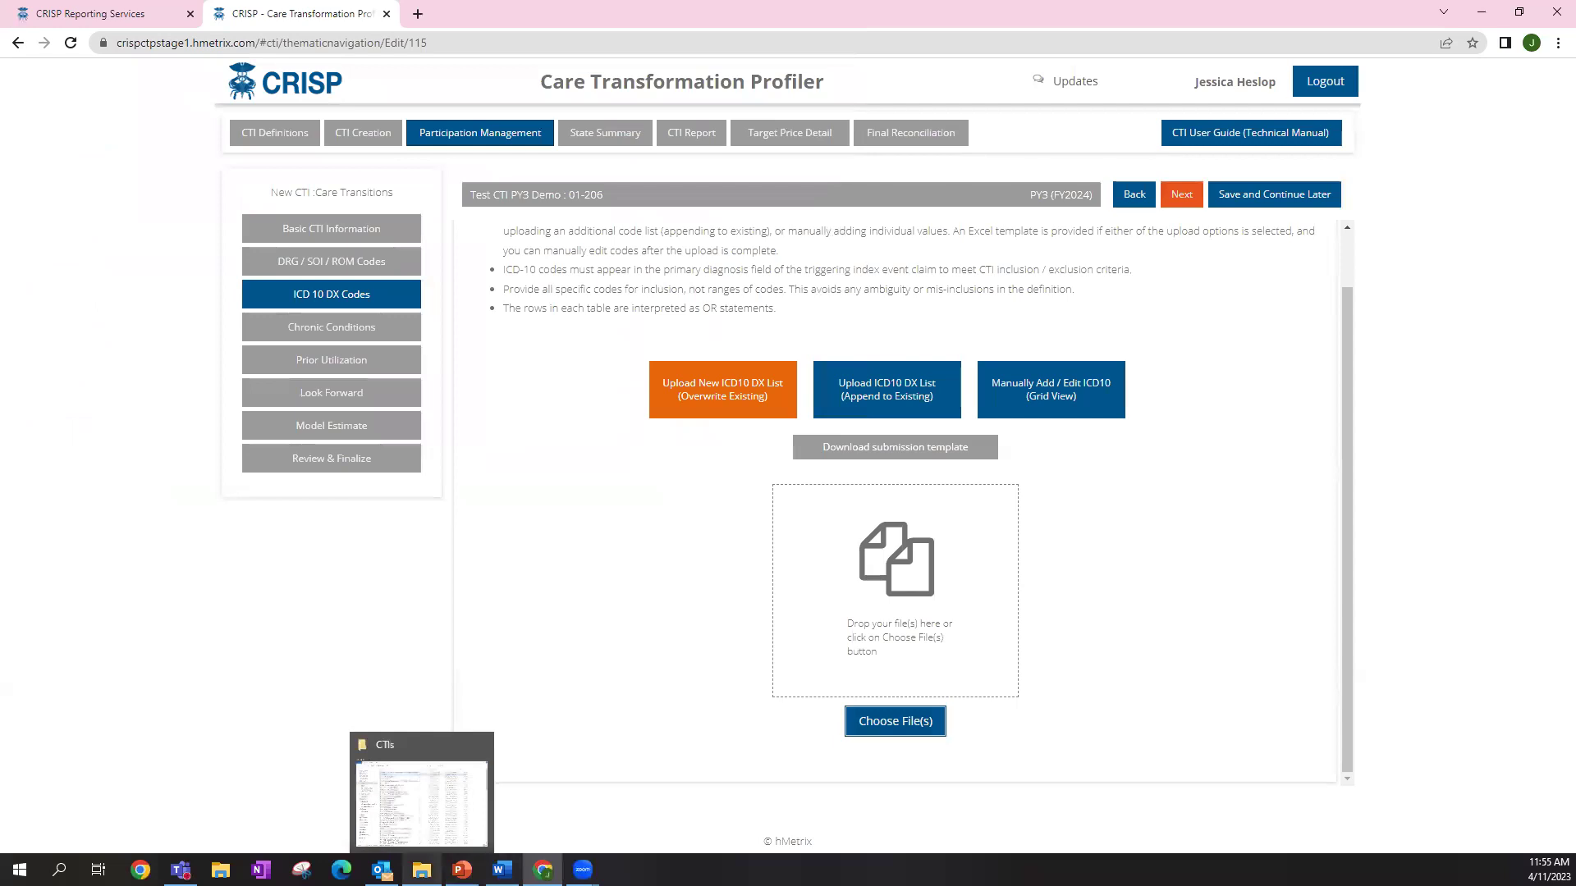
{"action": "mouse_move", "coordinate": [421, 870]}
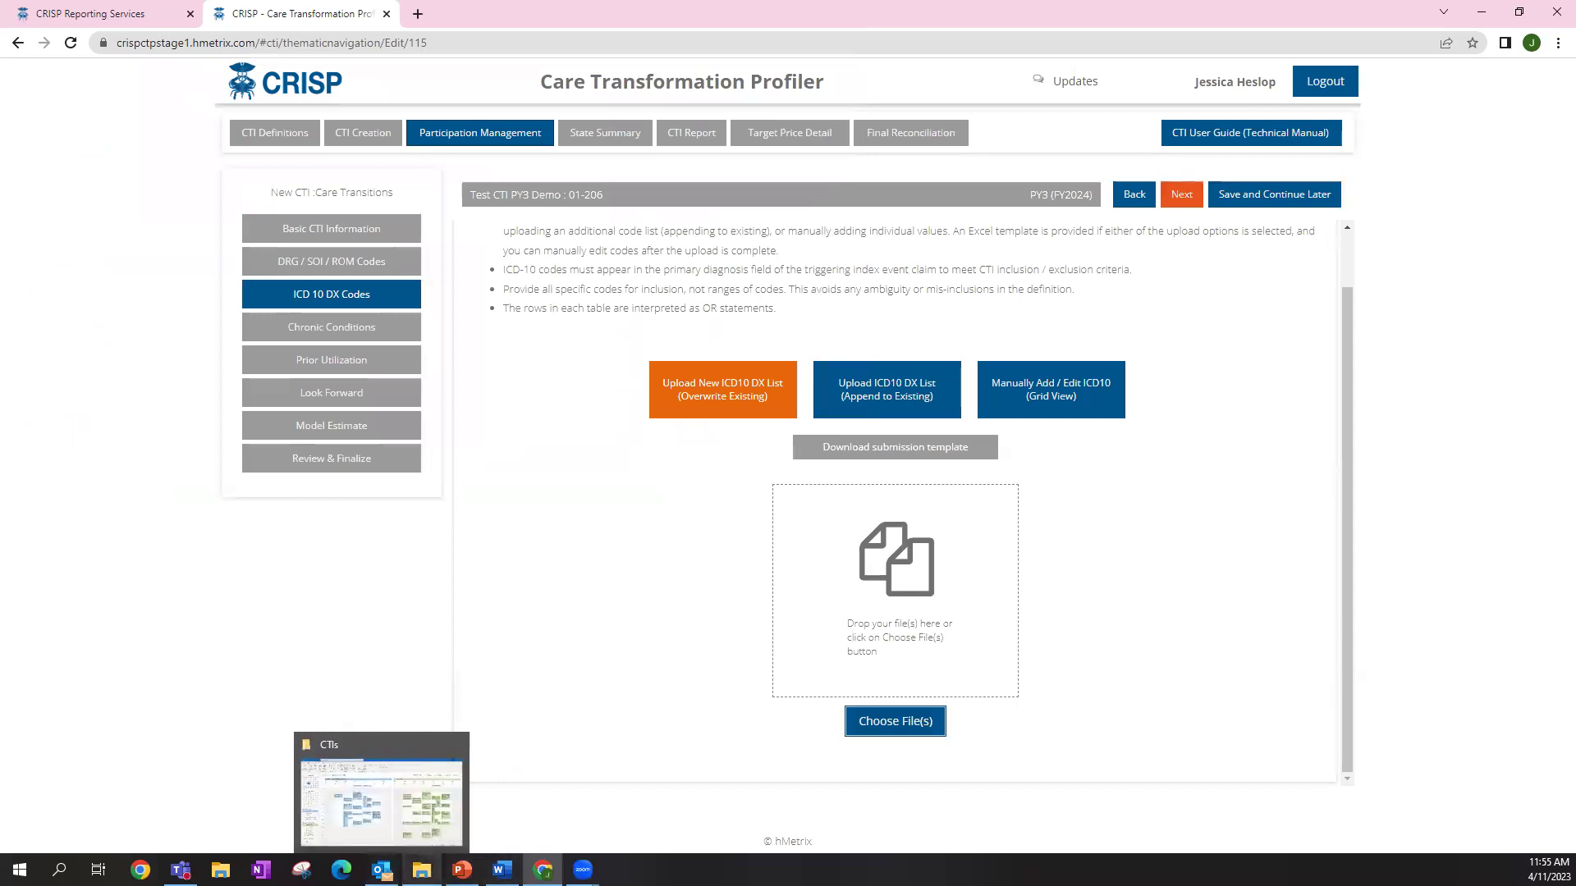
{"action": "left_click", "coordinate": [406, 808]}
{"action": "key", "text": "alt+Tab"}
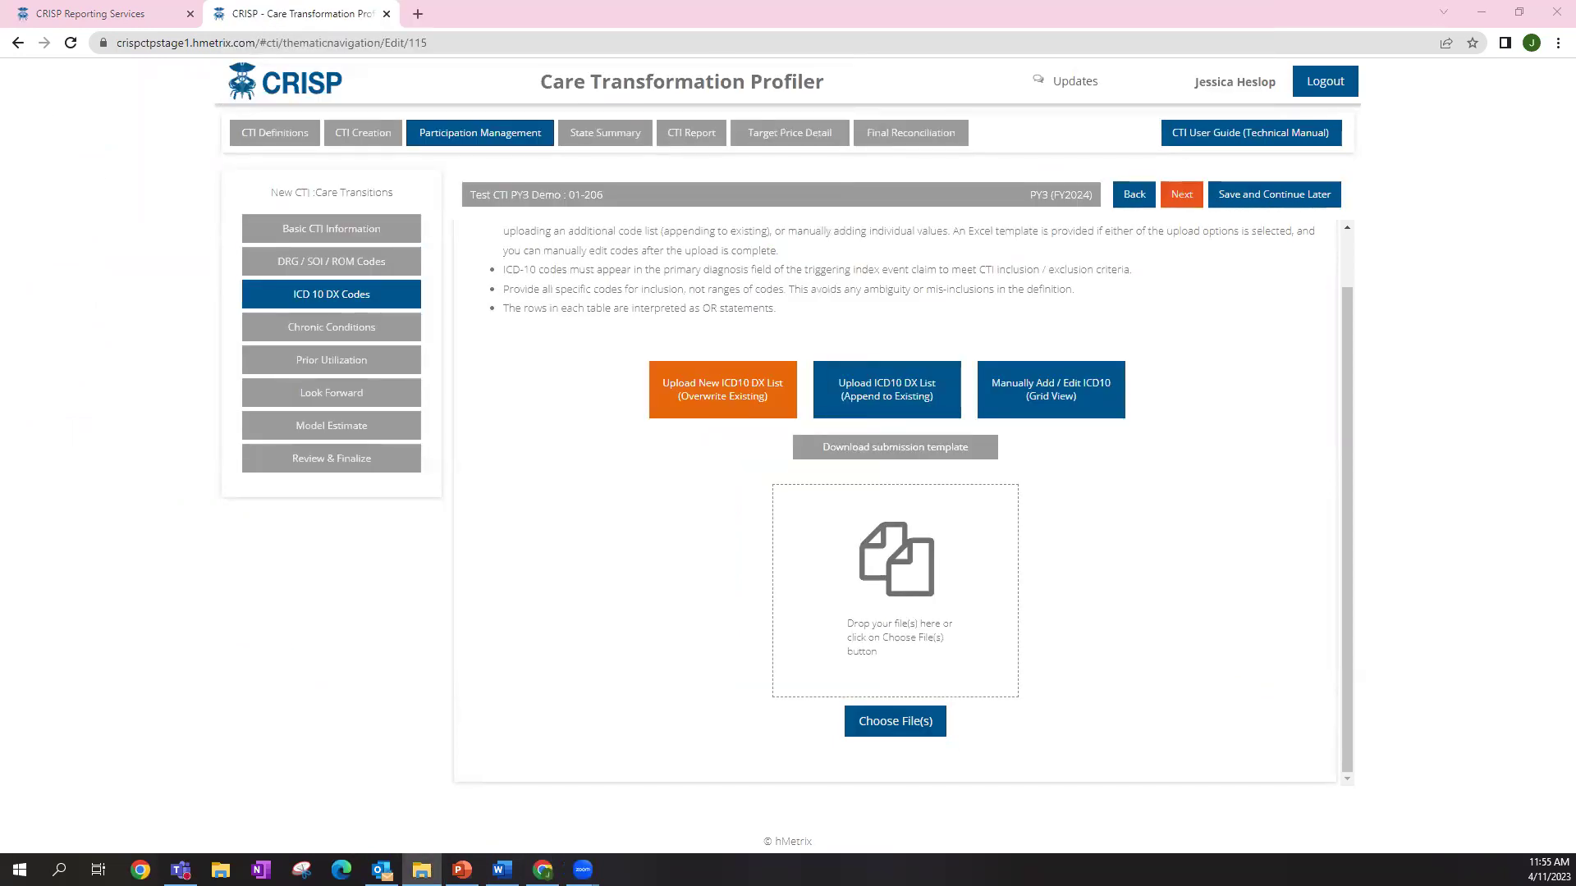
{"action": "left_click", "coordinate": [1026, 563]}
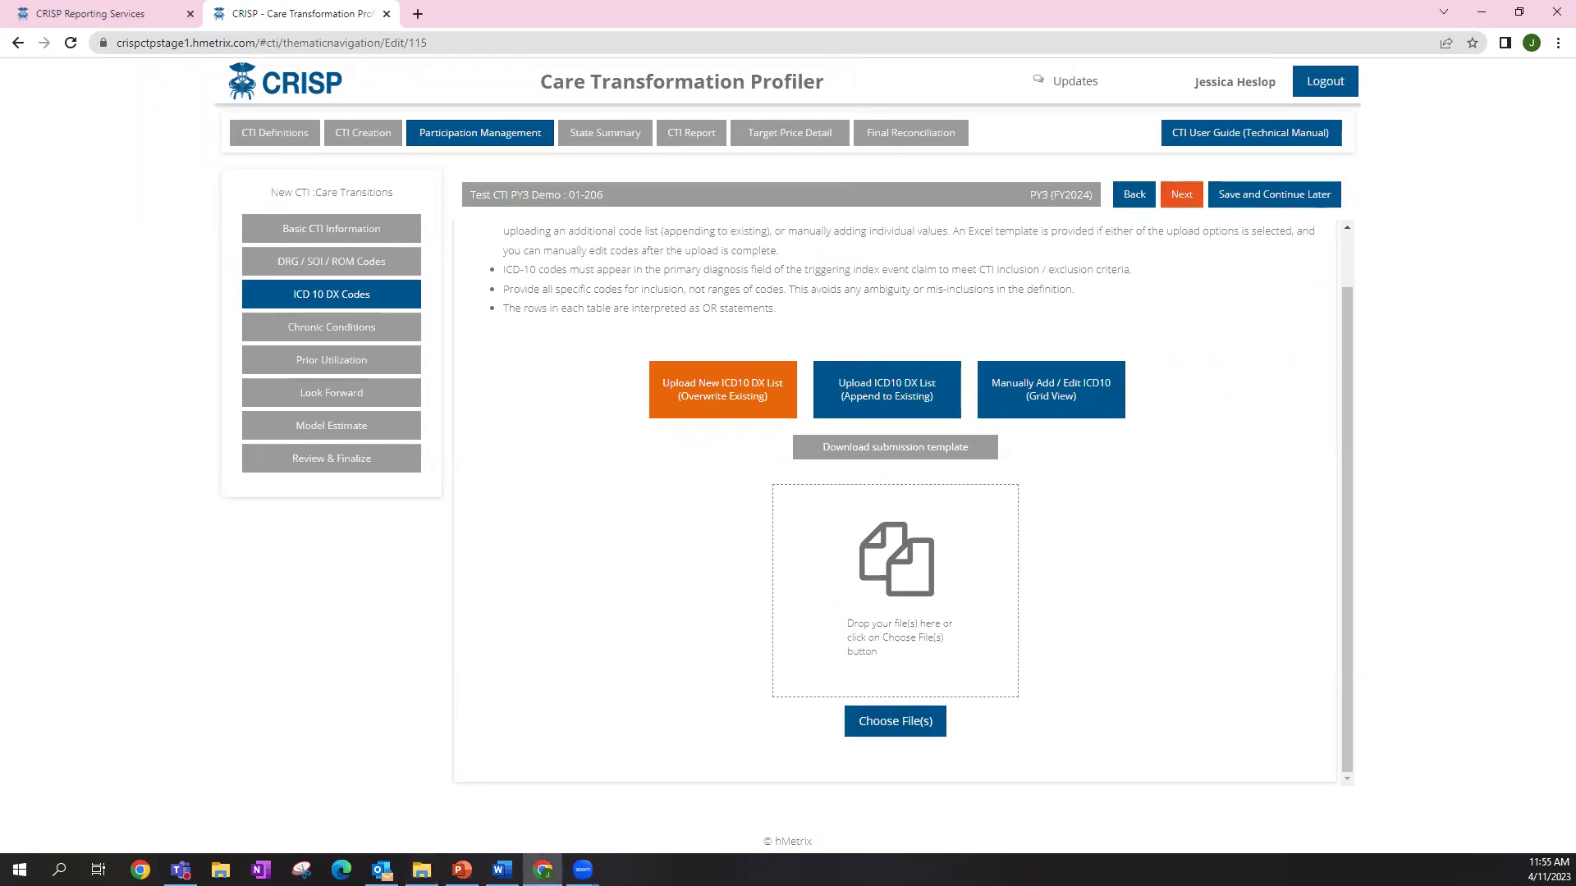
{"action": "key", "text": "alt+Tab"}
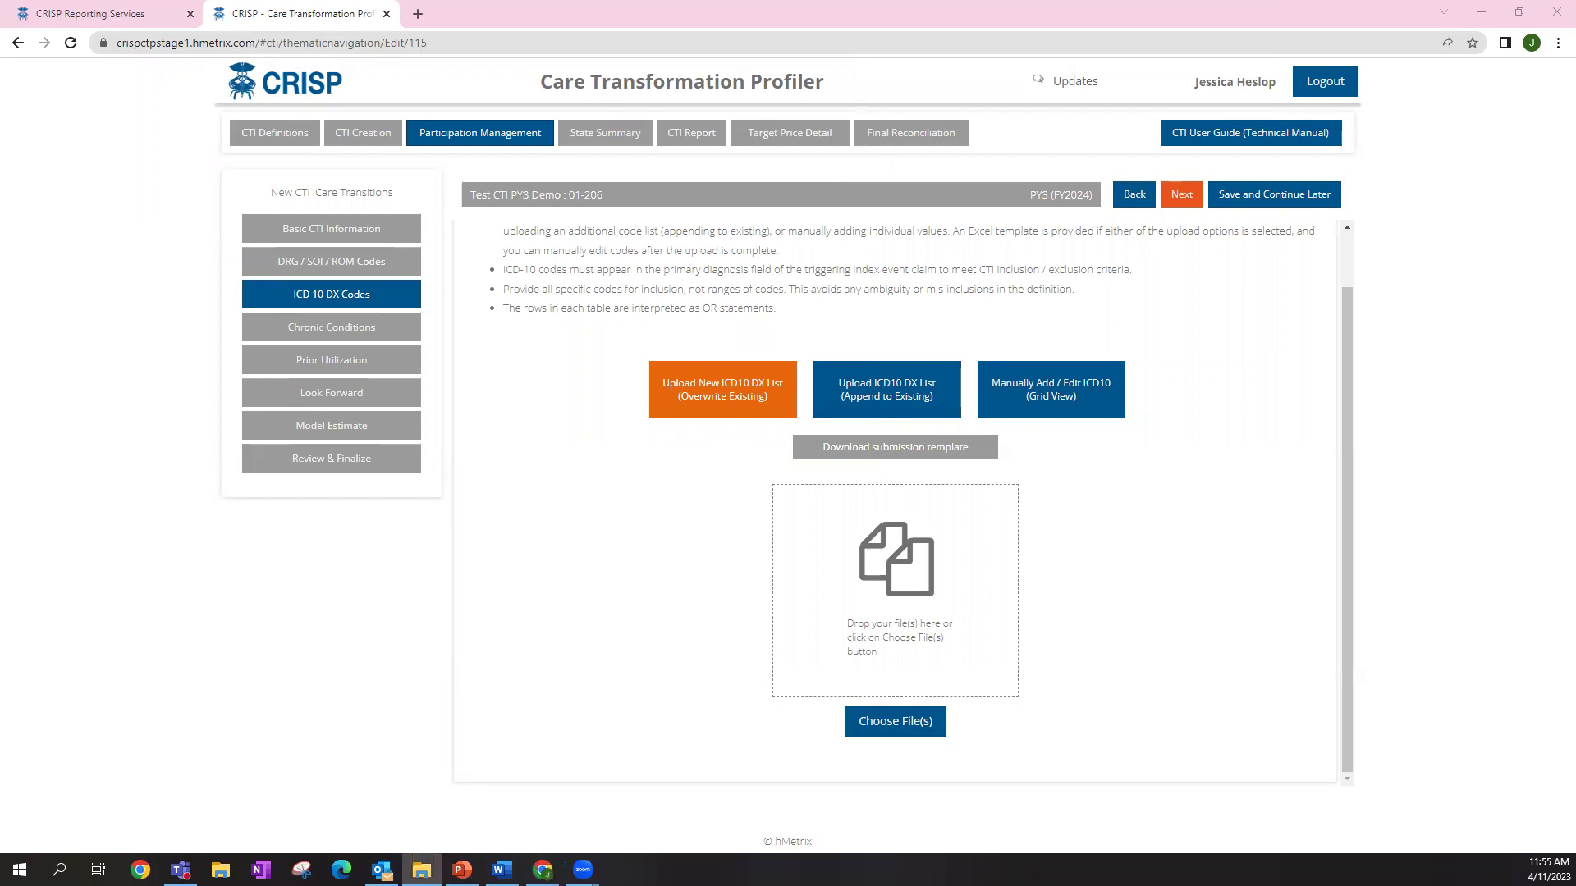
{"action": "key", "text": "alt+Tab"}
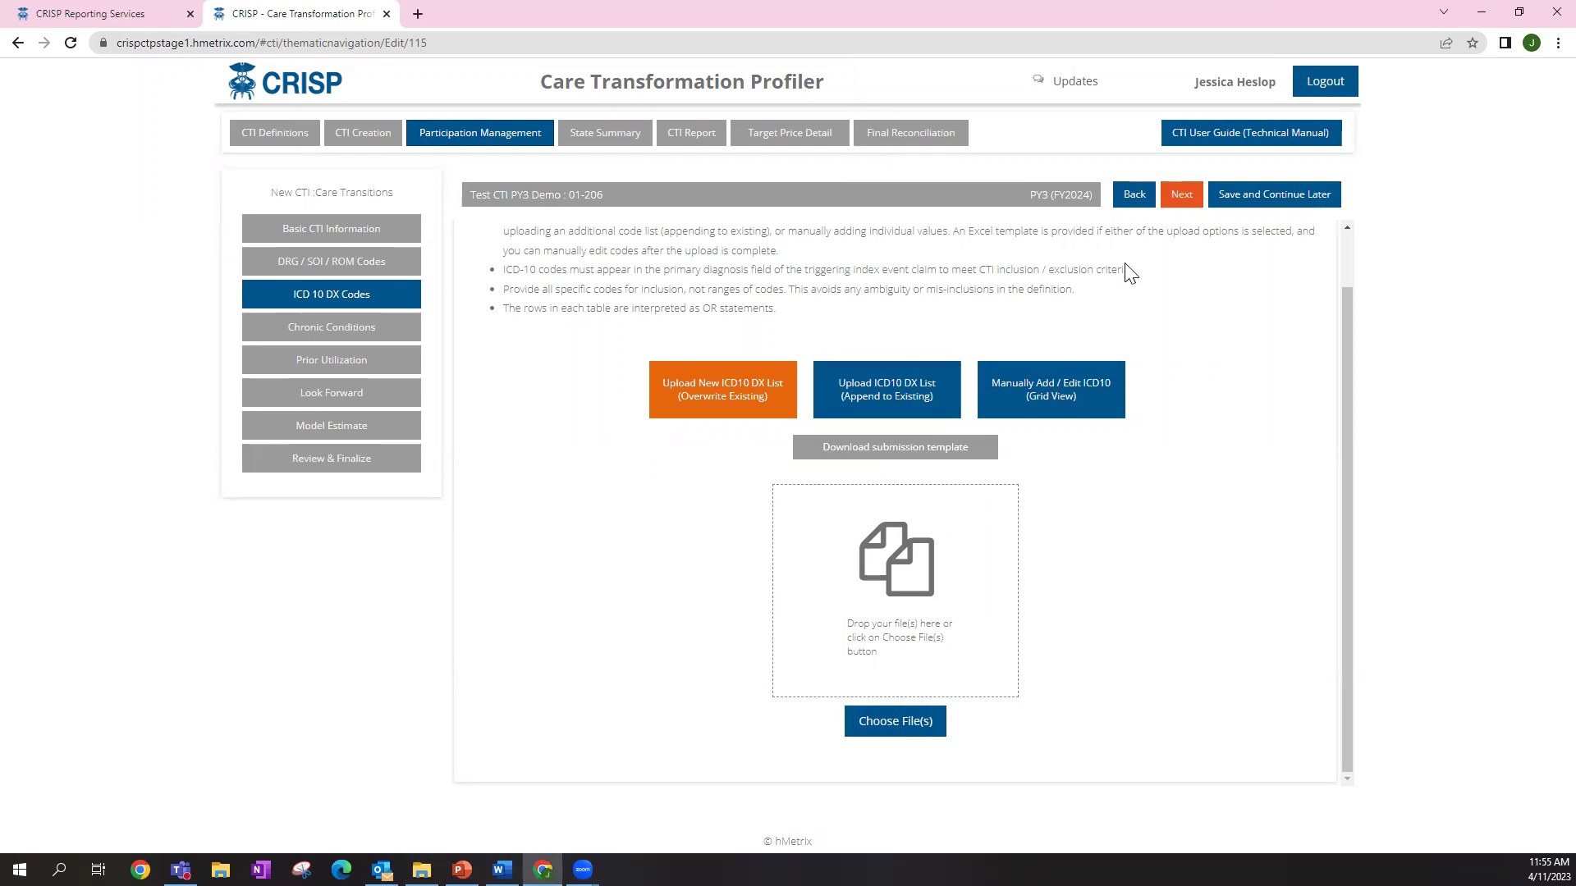
Leave the ICD 10 diagnosis codes without a list and continue to the Chronic Conditions page
{"action": "left_click", "coordinate": [1180, 197]}
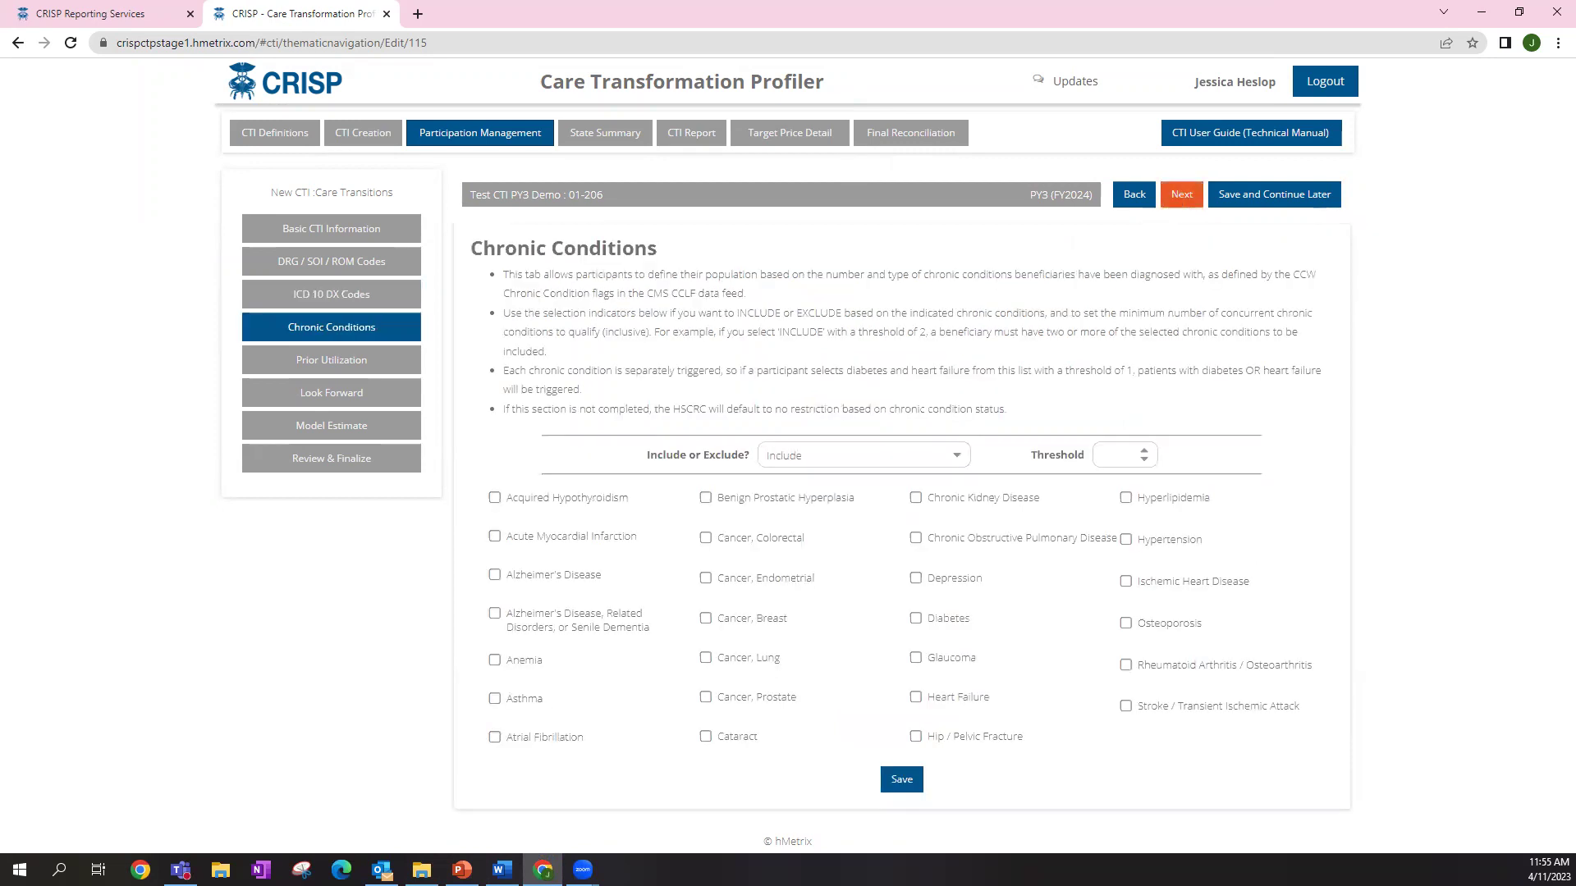
{"action": "key", "text": "alt+Tab"}
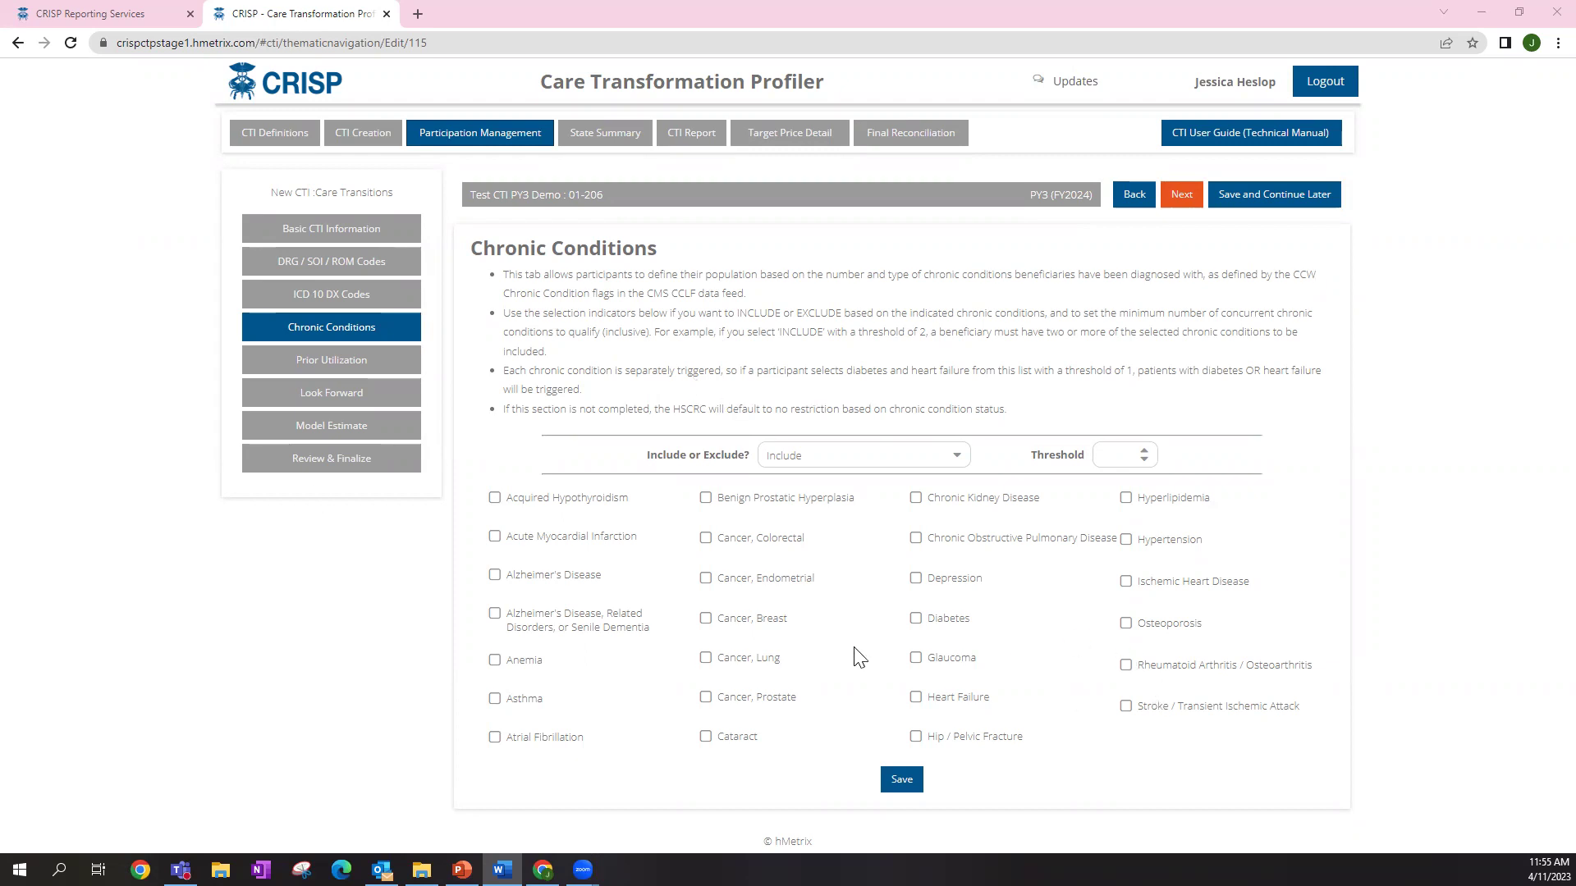
Select the colorectal, endometrial, breast, lung and prostate cancer conditions and set the chronic condition criterion to Exclude
{"action": "left_click", "coordinate": [706, 538]}
{"action": "left_click", "coordinate": [706, 579]}
{"action": "left_click", "coordinate": [706, 619]}
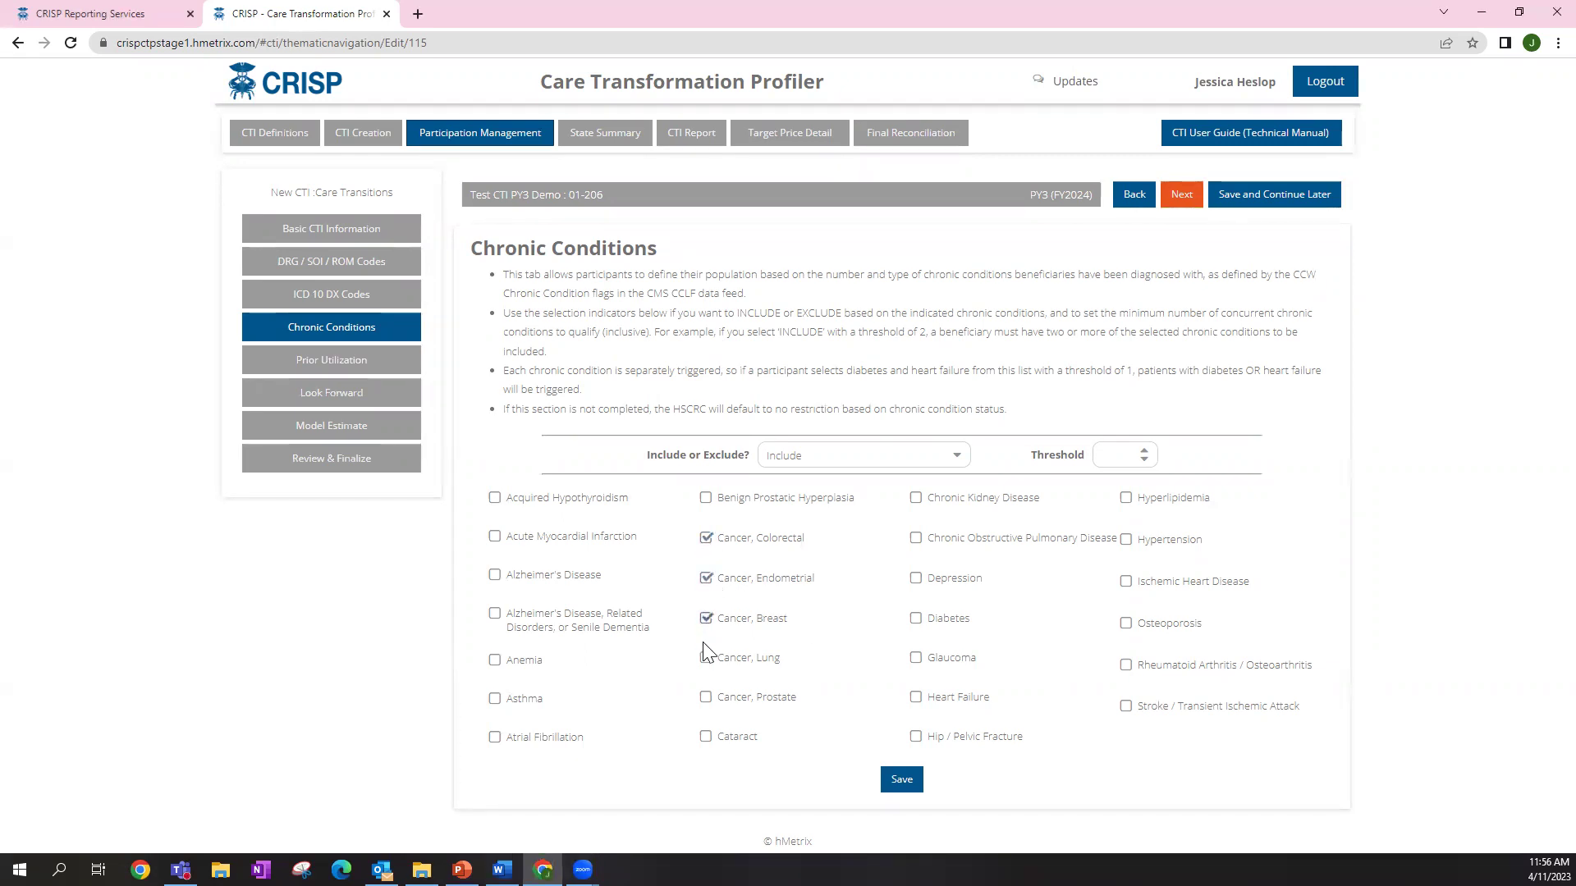
{"action": "left_click", "coordinate": [707, 659]}
{"action": "left_click", "coordinate": [950, 457]}
{"action": "left_click", "coordinate": [949, 482]}
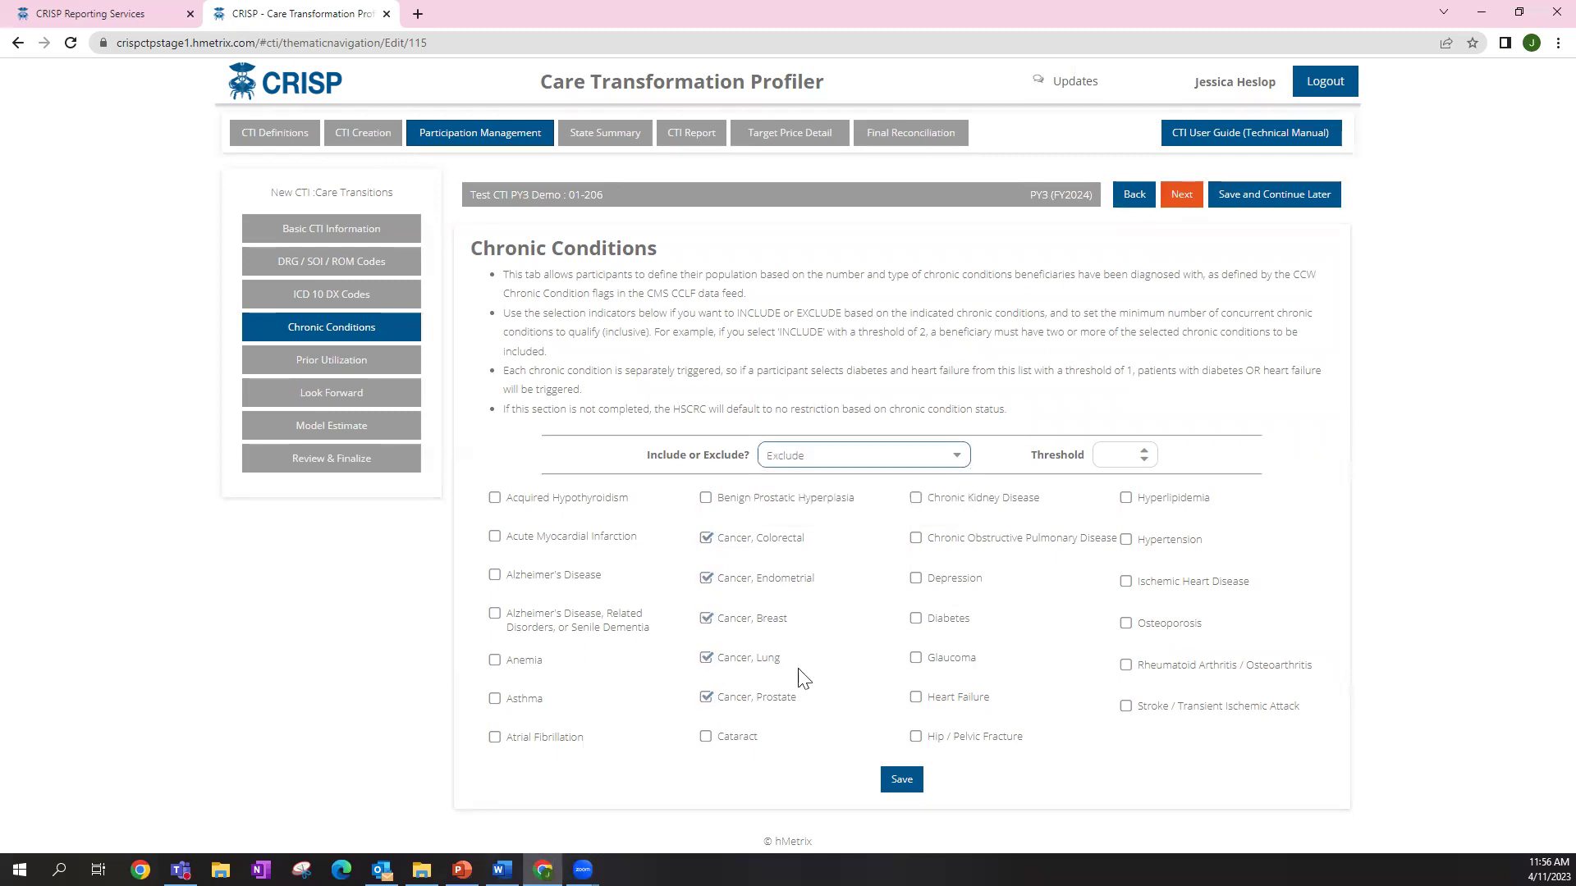
Clear all the selected cancer conditions from the chronic conditions list
{"action": "left_click", "coordinate": [707, 699]}
{"action": "left_click", "coordinate": [706, 619]}
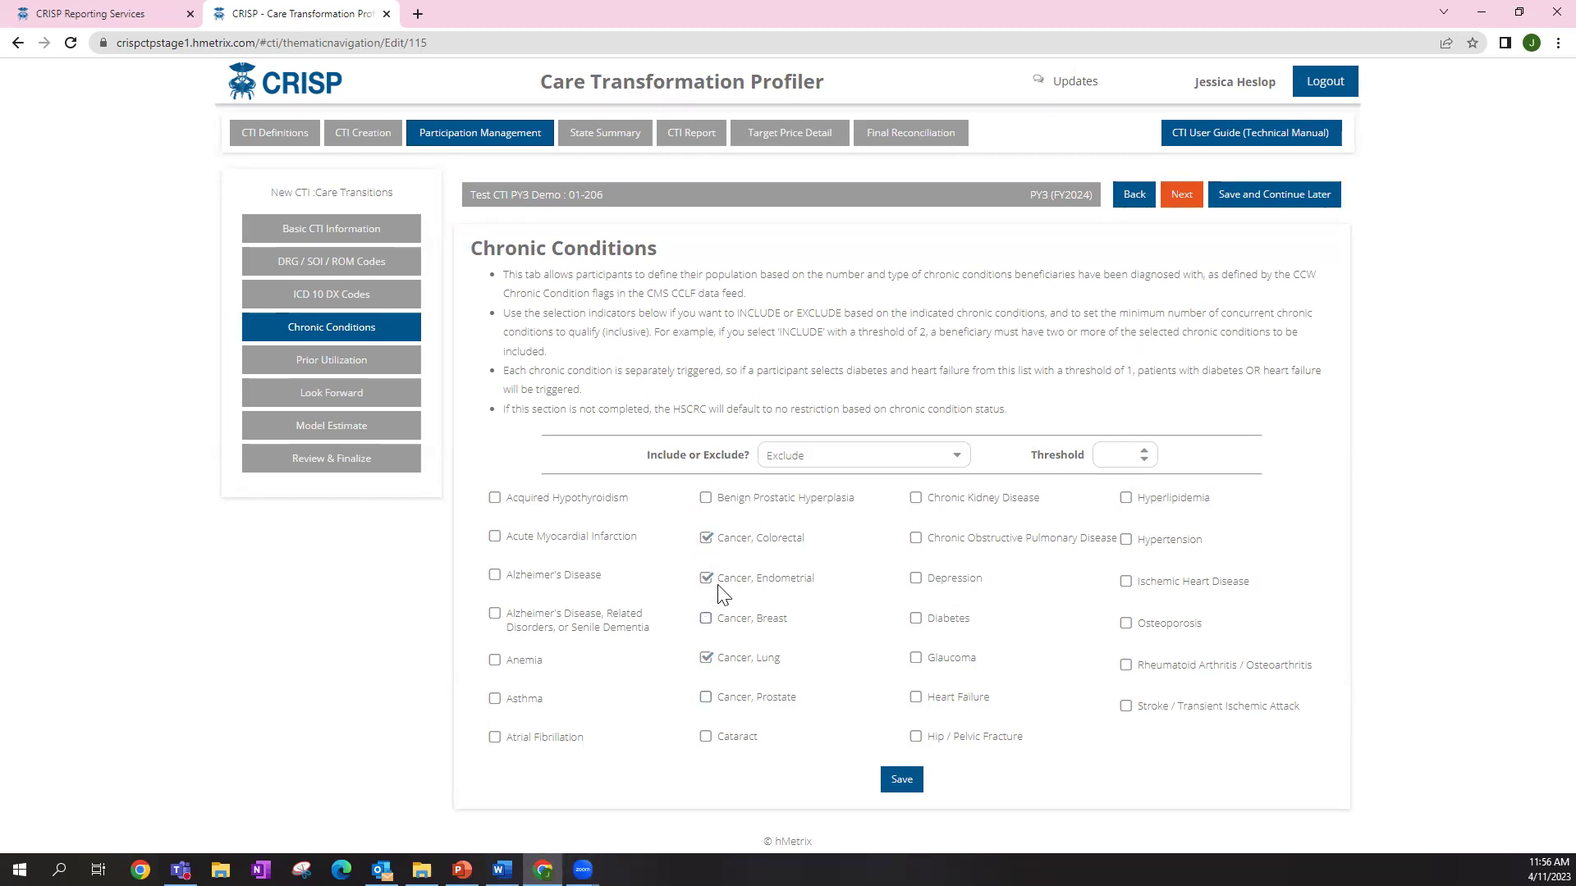
{"action": "left_click", "coordinate": [705, 577]}
{"action": "left_click", "coordinate": [706, 659]}
Select Hypertension, Chronic Obstructive Pulmonary Disease and Diabetes, and set the chronic condition criterion to Include
{"action": "left_click", "coordinate": [1126, 540]}
{"action": "left_click", "coordinate": [916, 538]}
{"action": "left_click", "coordinate": [960, 455]}
{"action": "left_click", "coordinate": [917, 486]}
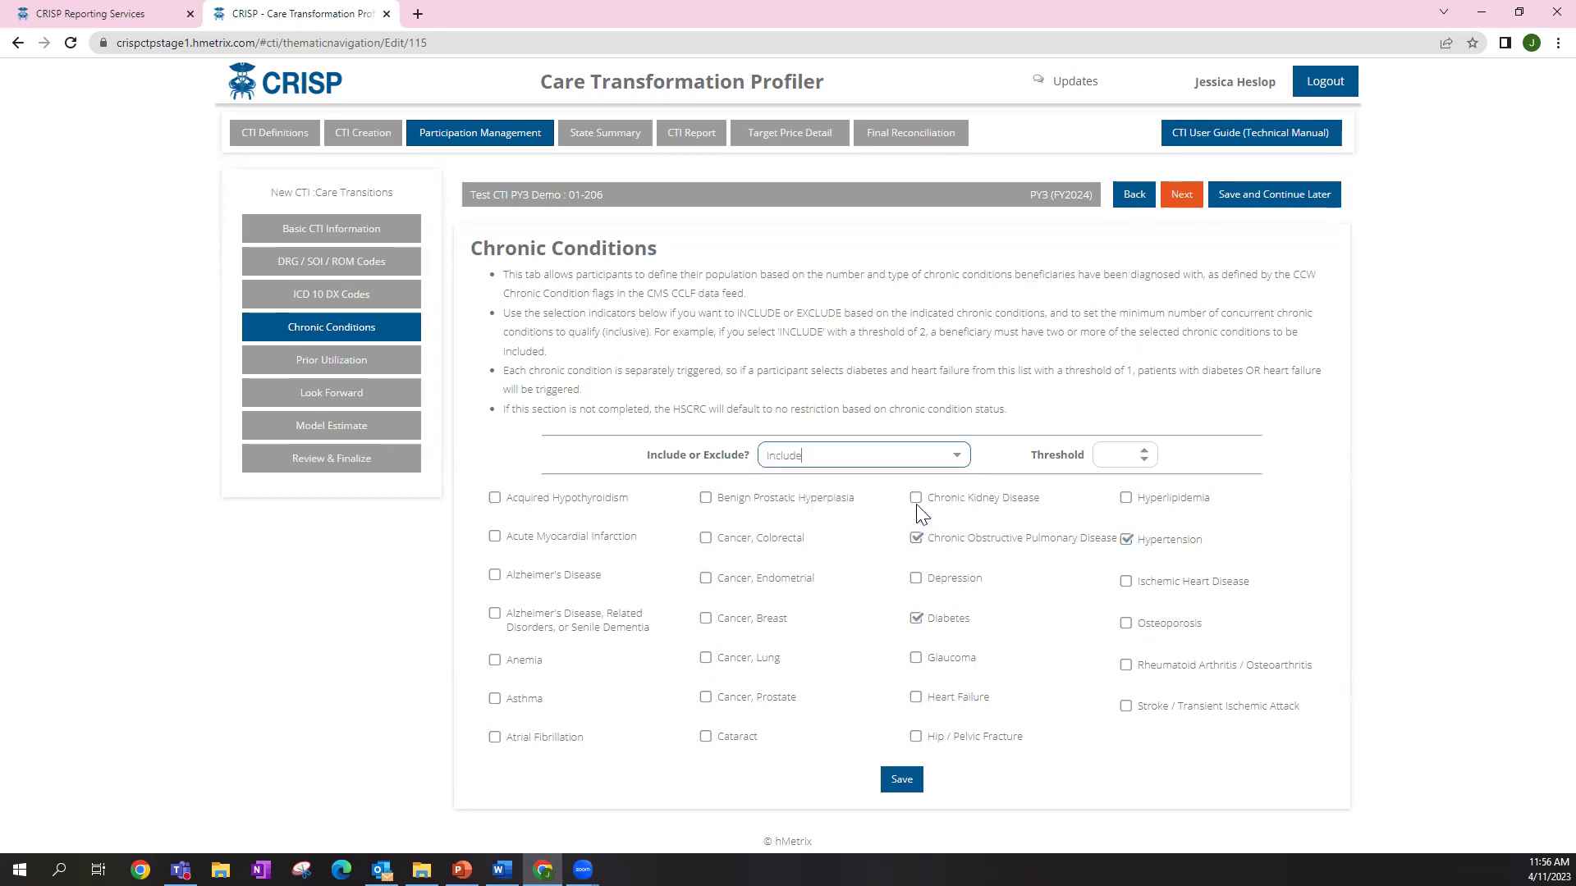
Set the chronic condition threshold to 1, then save and continue to the Prior Utilization page
{"action": "left_click", "coordinate": [1142, 453]}
{"action": "left_click", "coordinate": [1145, 454]}
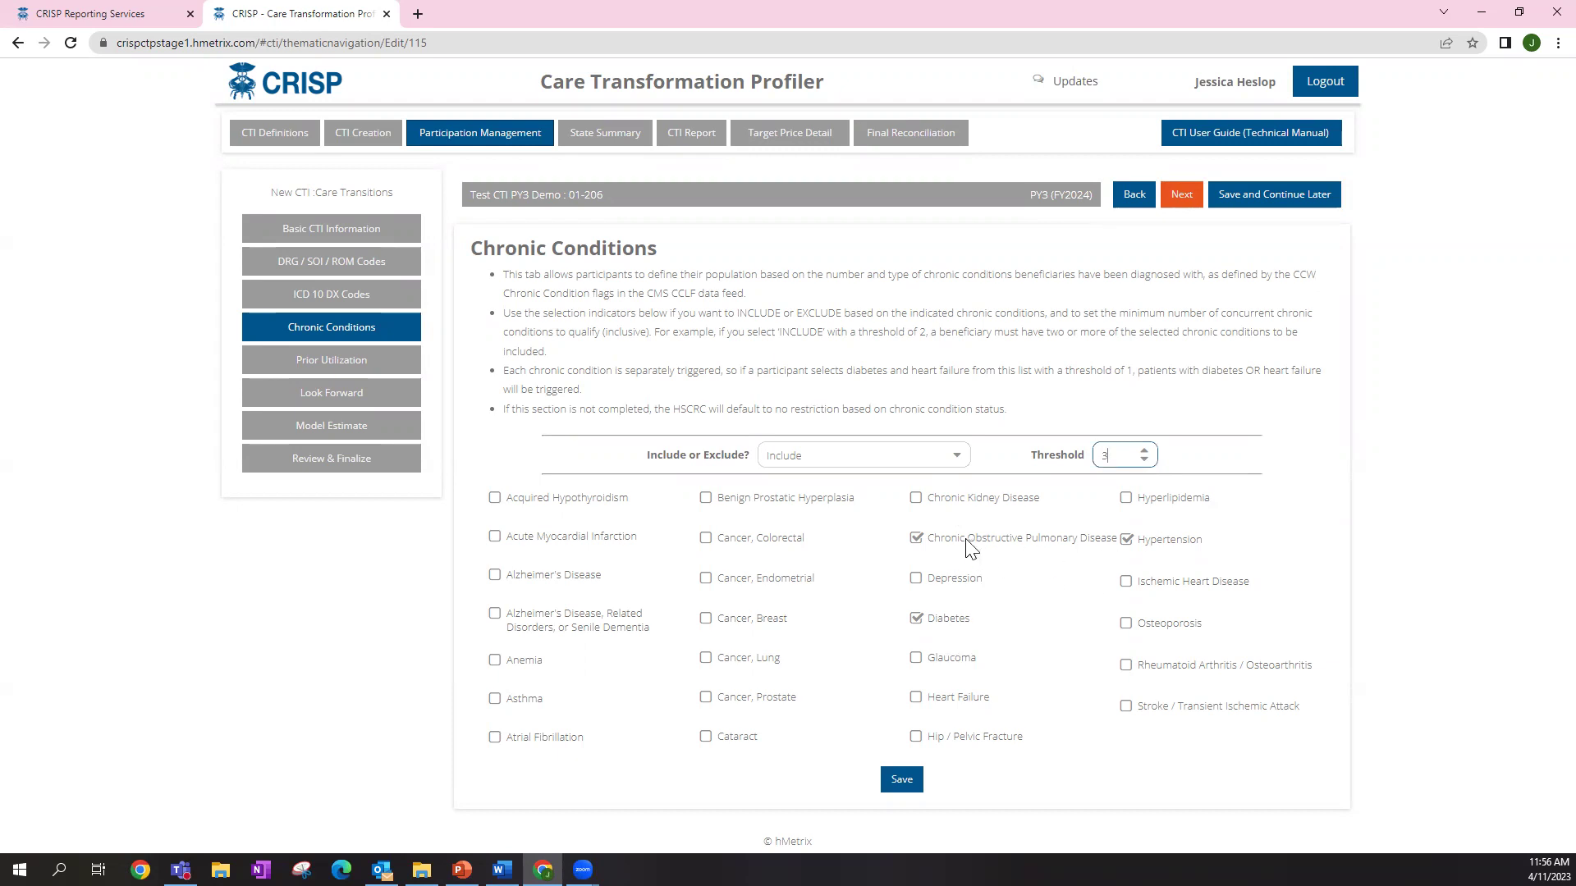
{"action": "left_click", "coordinate": [1144, 461]}
{"action": "left_click", "coordinate": [902, 782]}
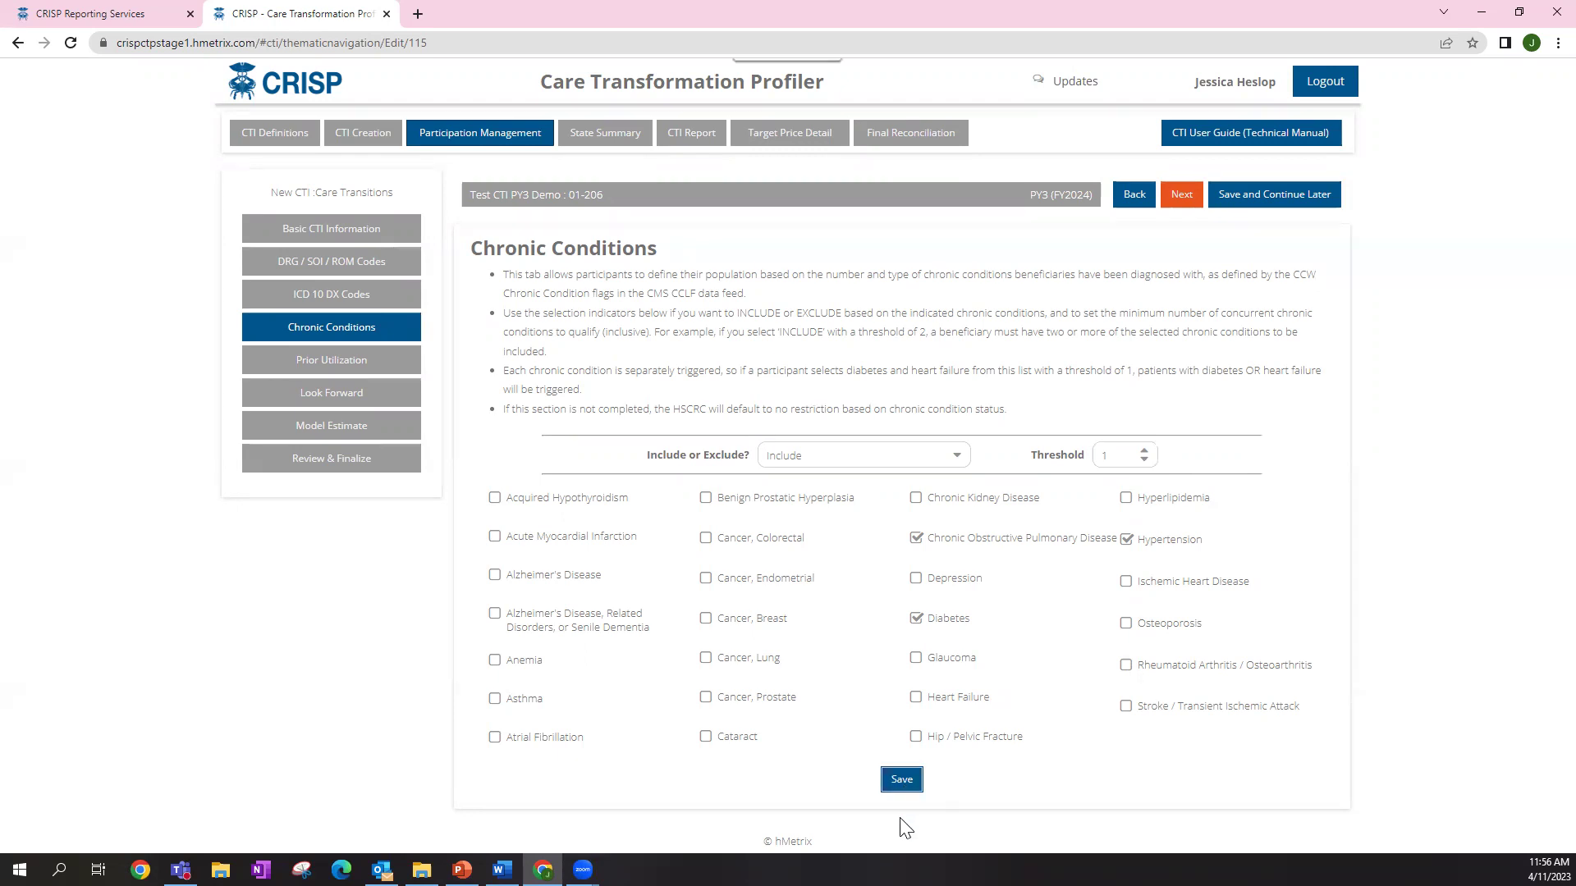
{"action": "left_click", "coordinate": [1181, 196]}
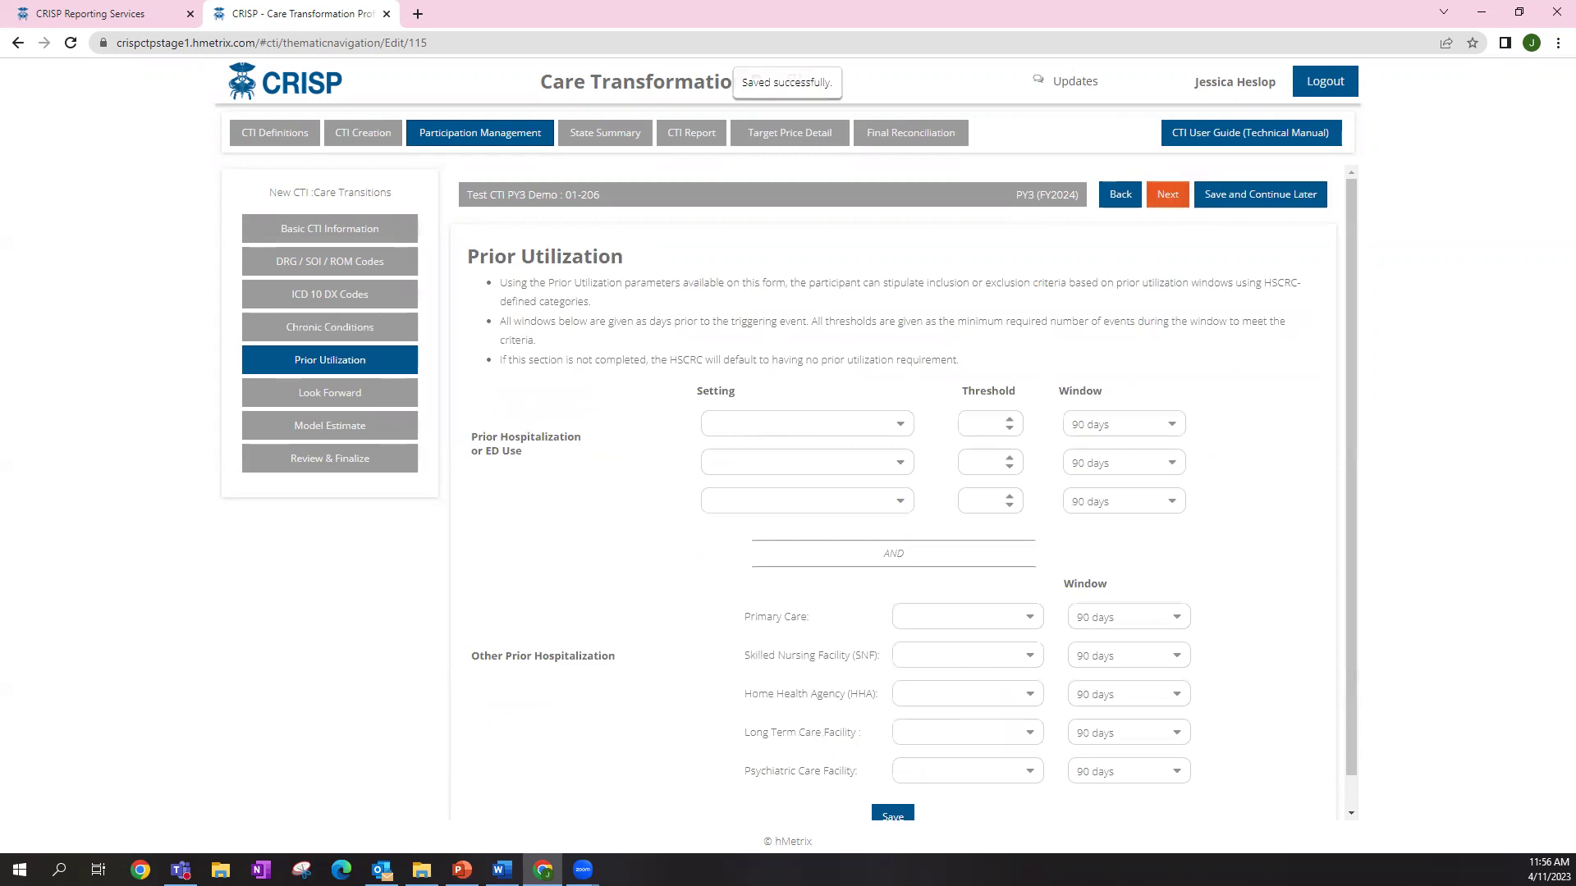
Define the first prior hospitalization or ED use row as IP - Admit with threshold 1 and a 365 days window
{"action": "key", "text": "alt+Tab"}
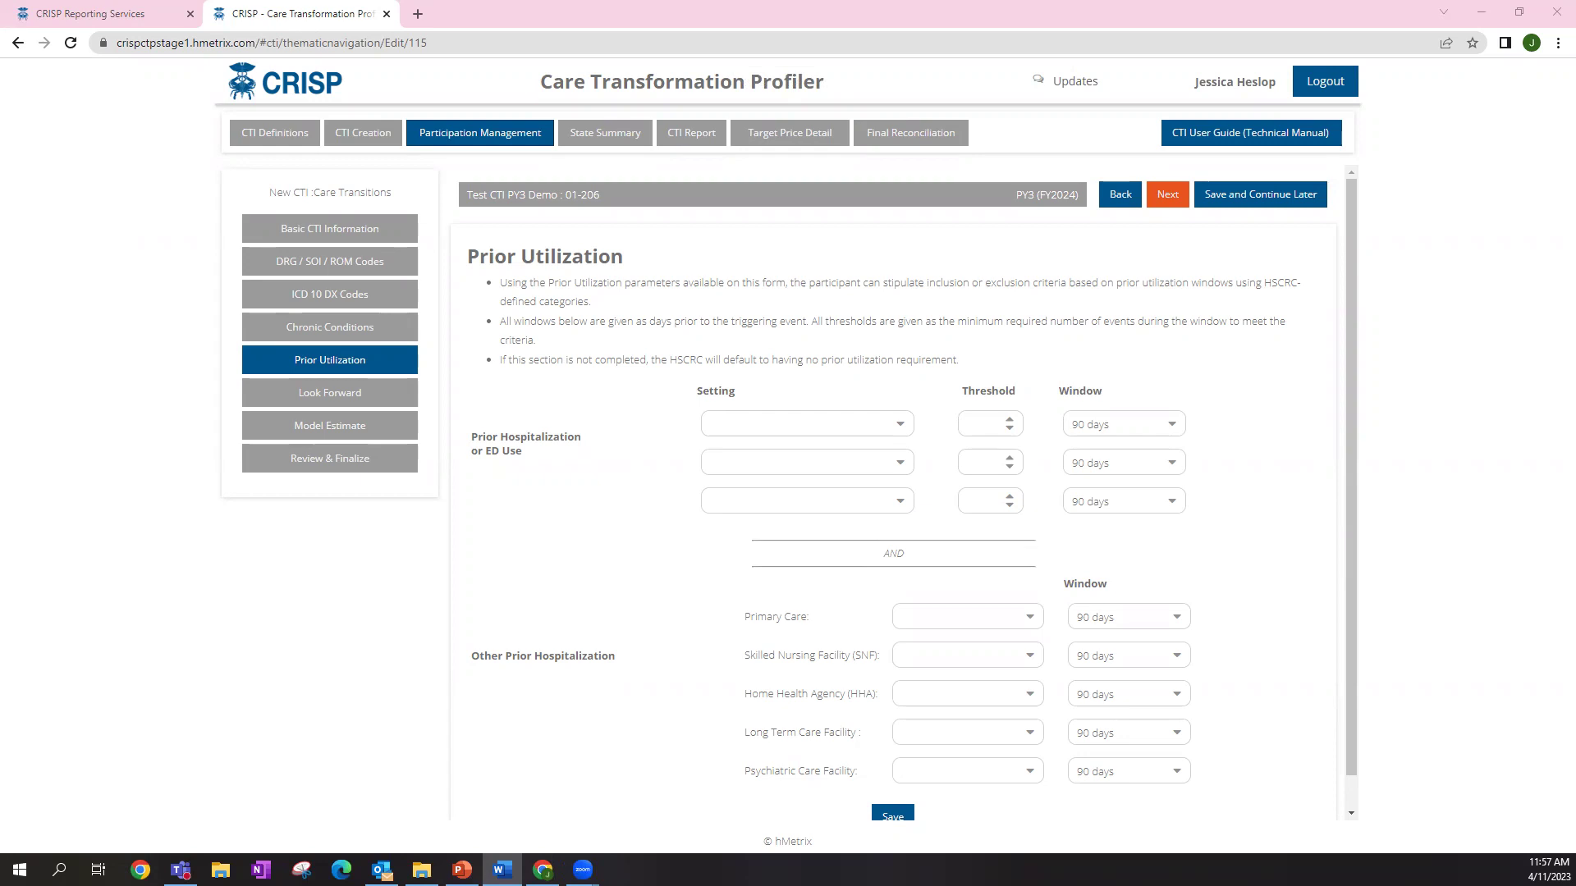
{"action": "left_click", "coordinate": [902, 427]}
{"action": "left_click", "coordinate": [891, 452]}
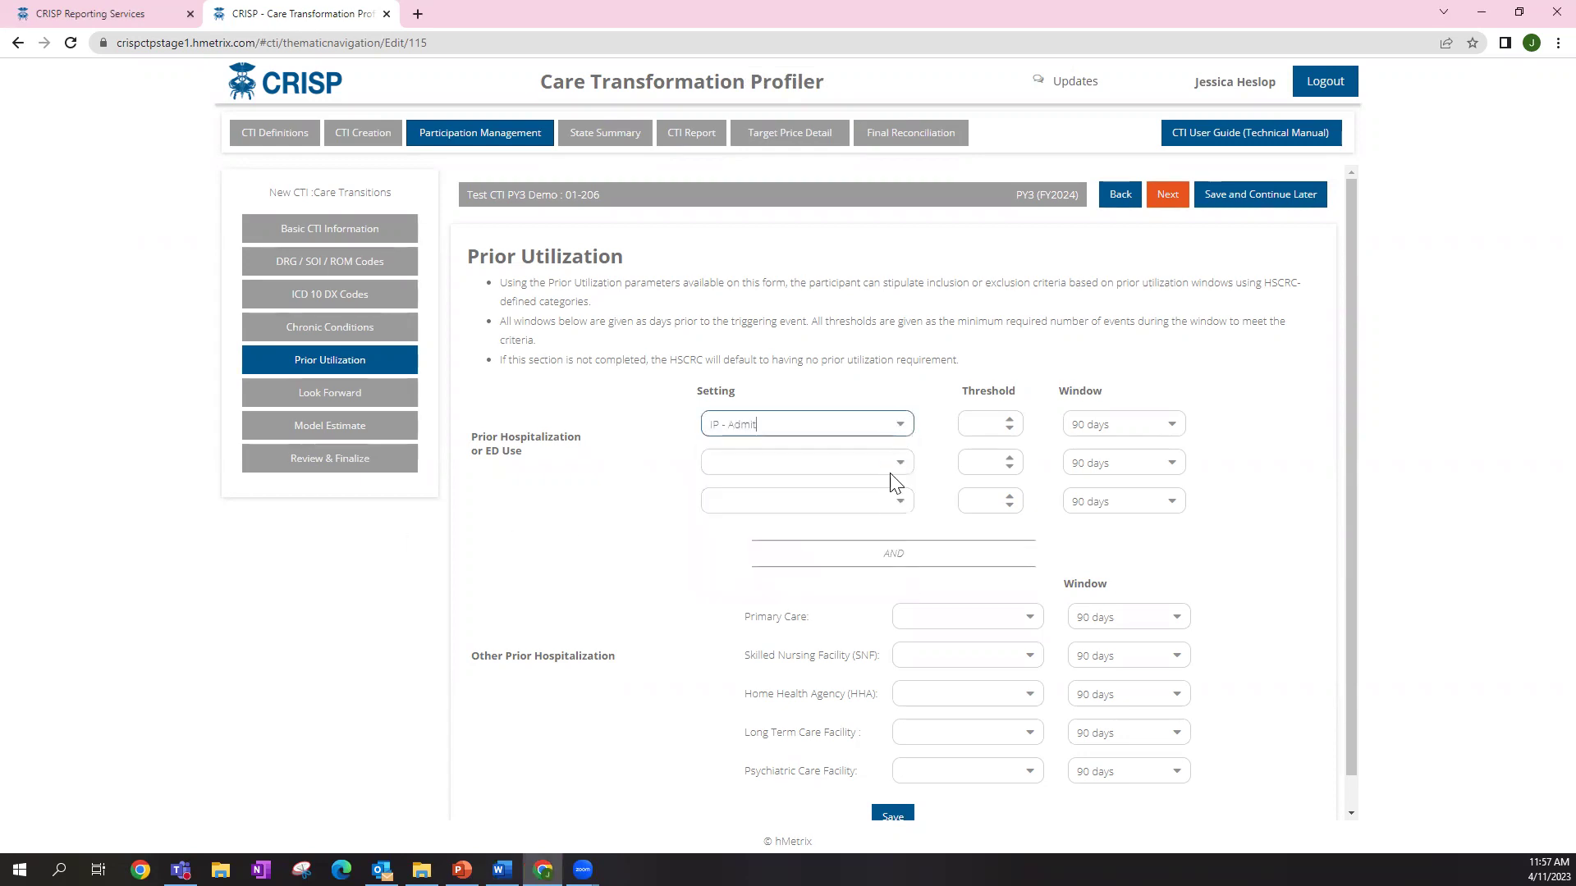
{"action": "left_click", "coordinate": [1011, 420]}
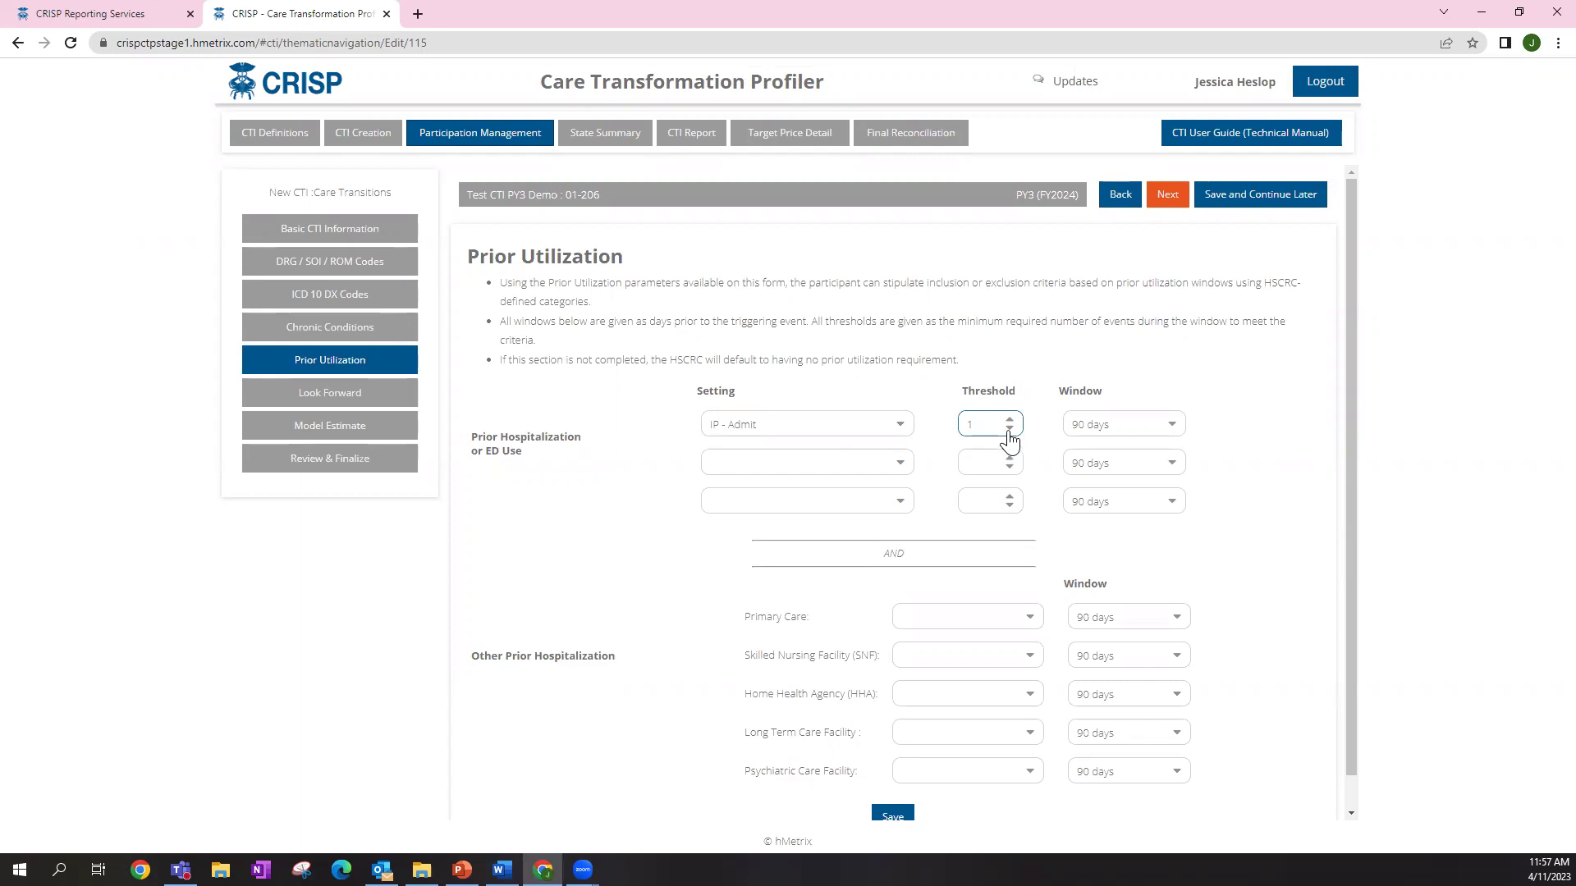
{"action": "left_click", "coordinate": [1170, 427]}
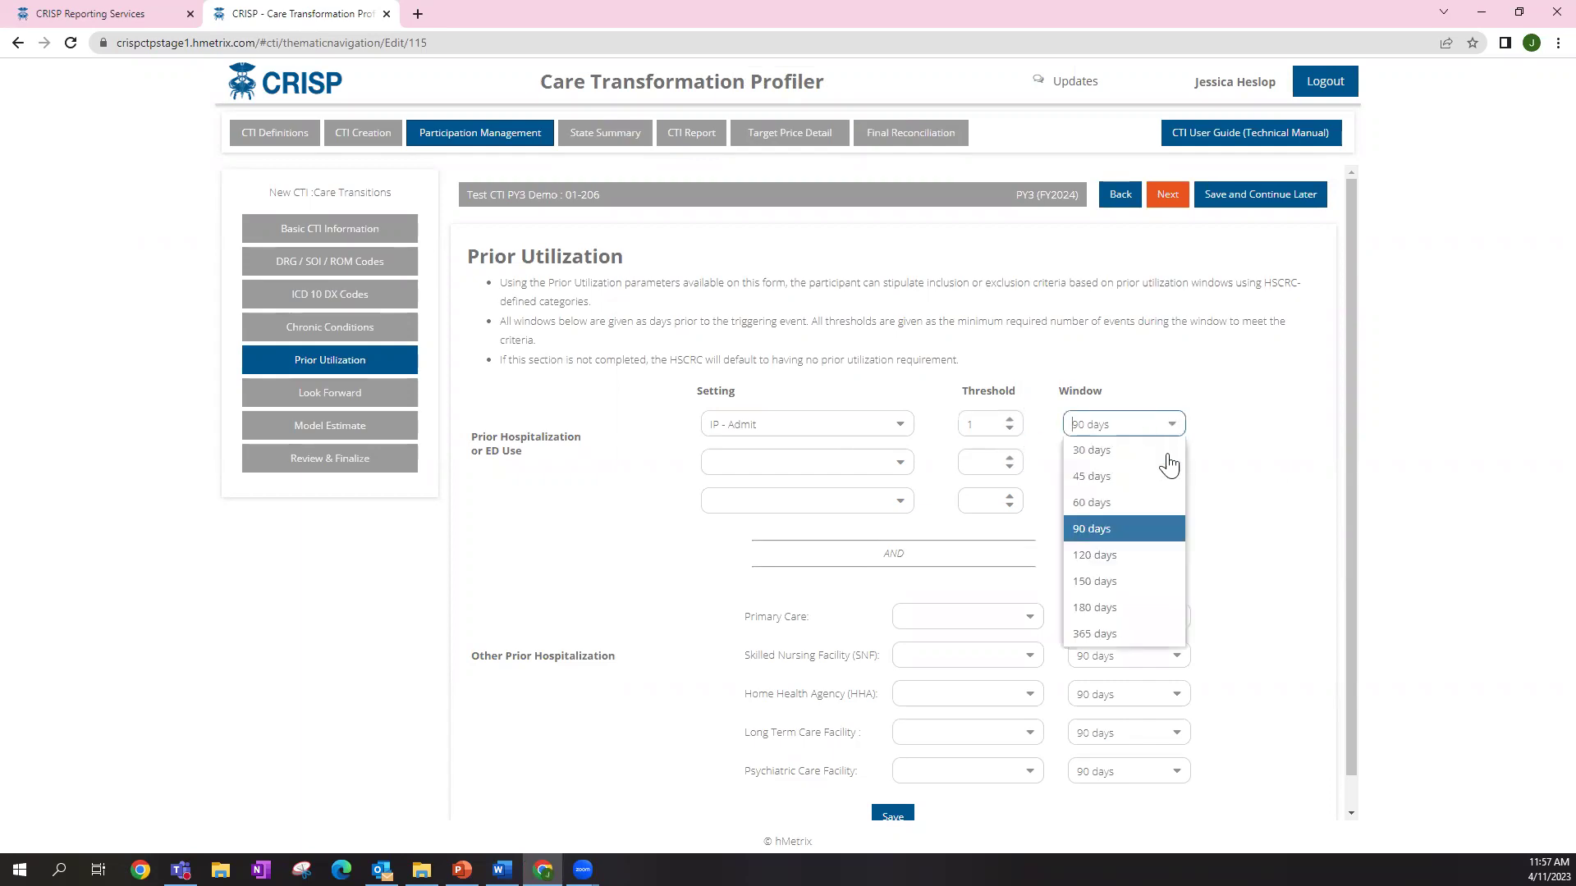
{"action": "left_click", "coordinate": [1133, 642]}
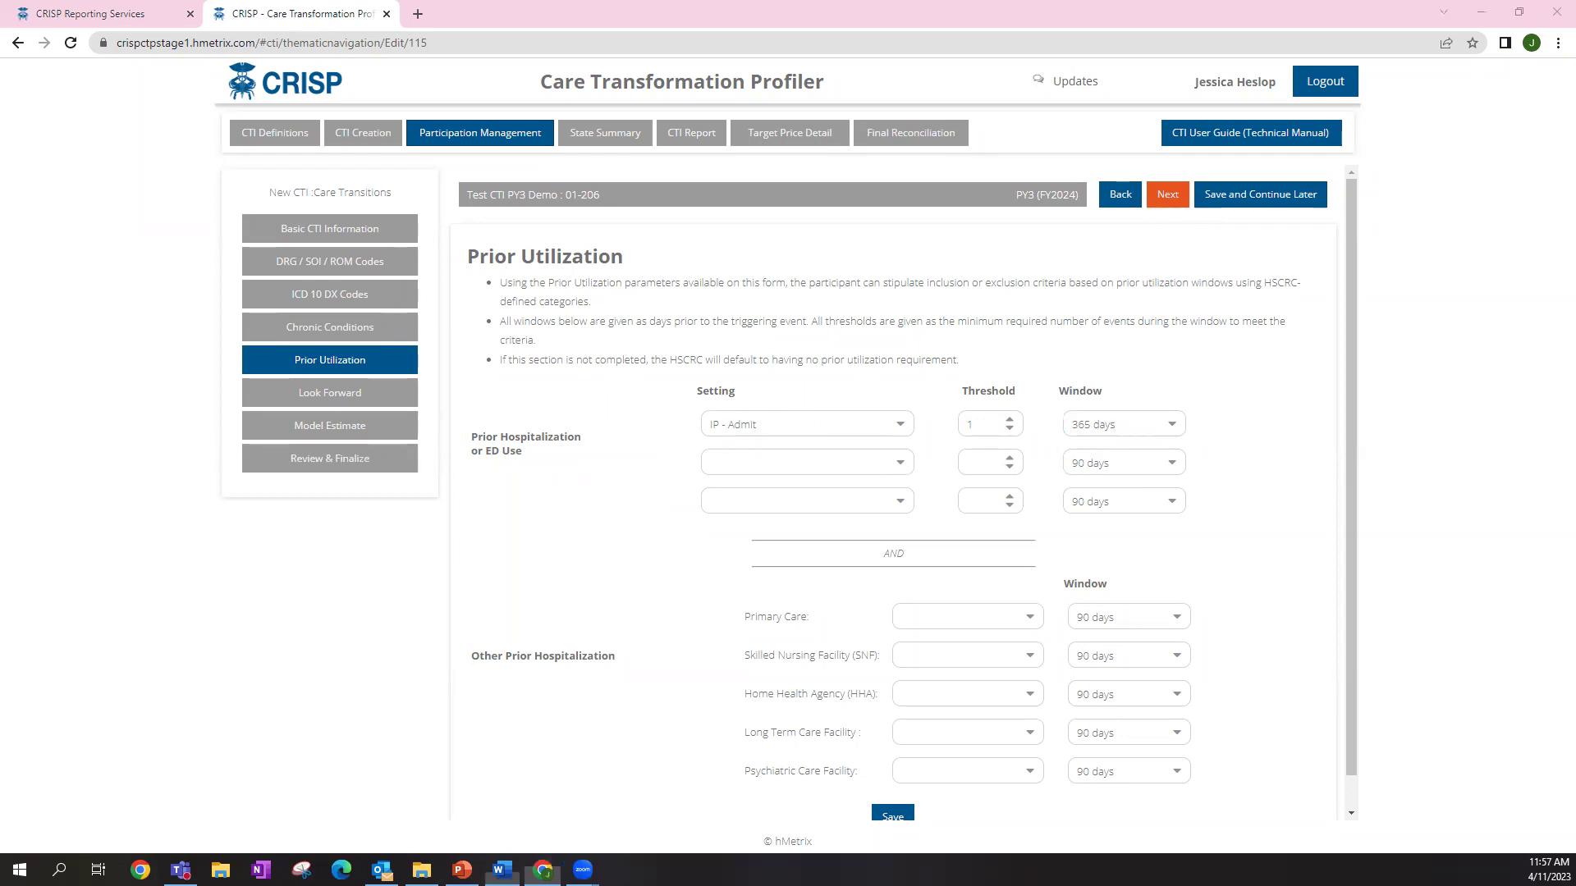
Save the prior utilization criteria and continue to the Look Forward page
{"action": "scroll", "coordinate": [643, 668], "scroll_direction": "down", "scroll_amount": 1}
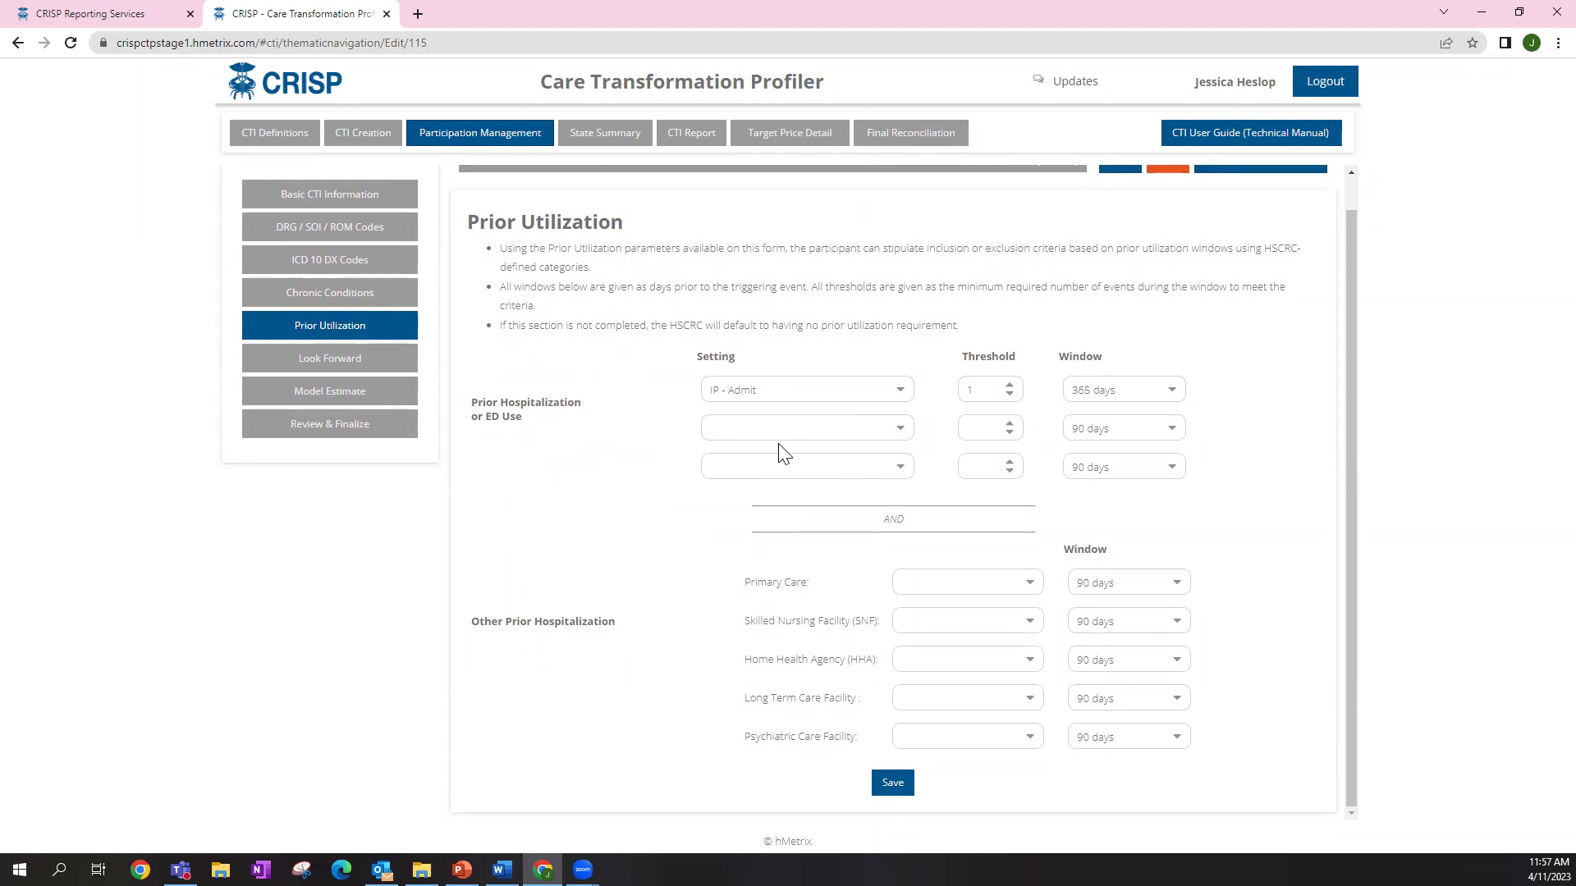
{"action": "left_click", "coordinate": [892, 784]}
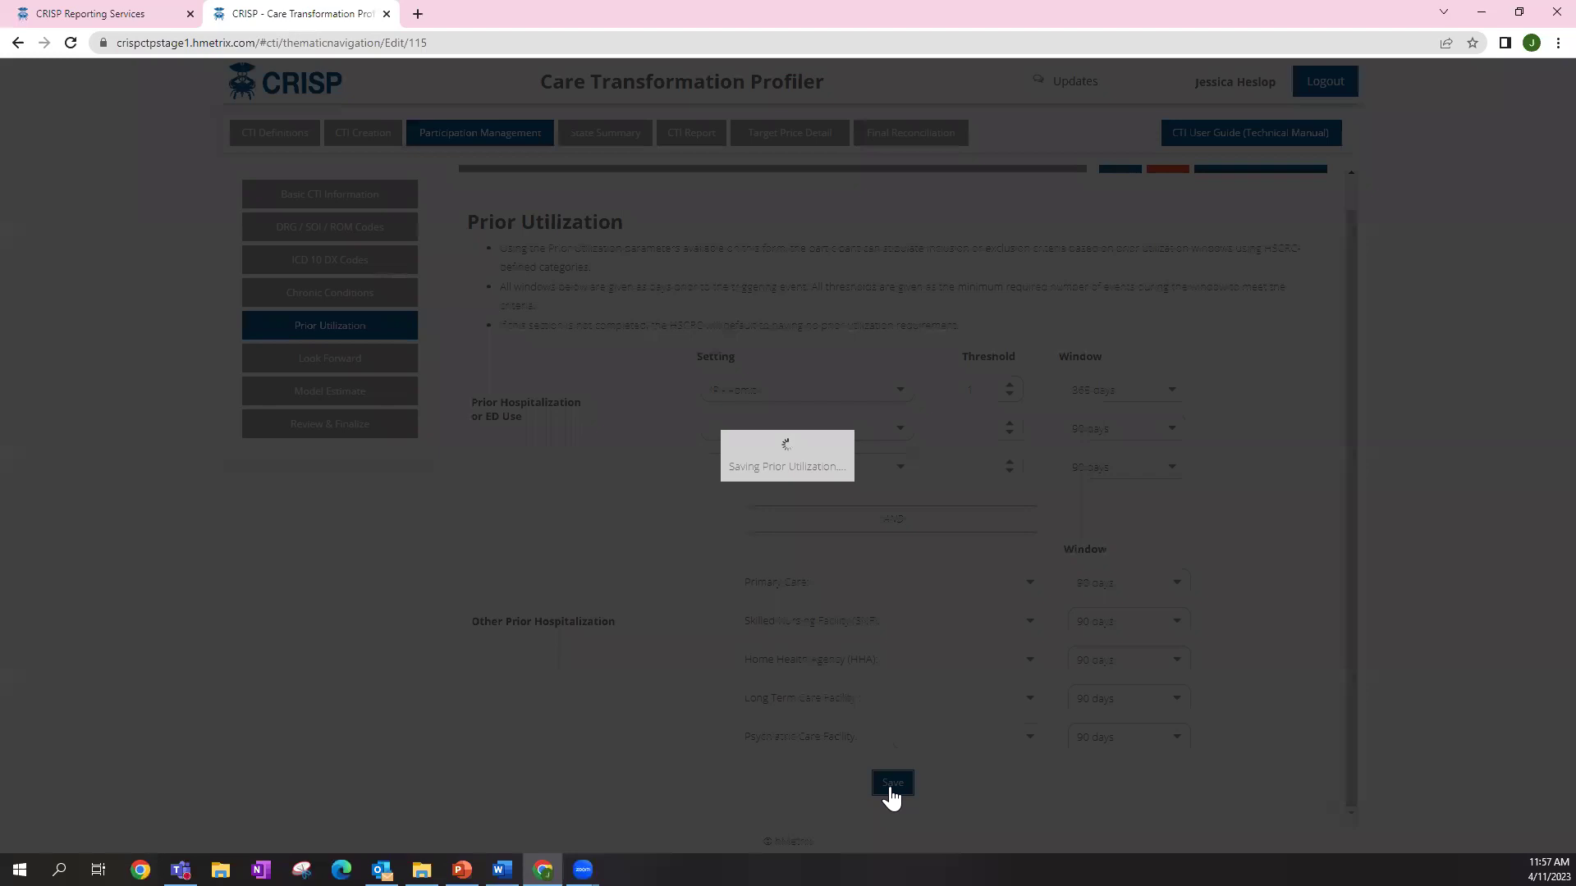
{"action": "scroll", "coordinate": [1267, 345], "scroll_direction": "up", "scroll_amount": 2}
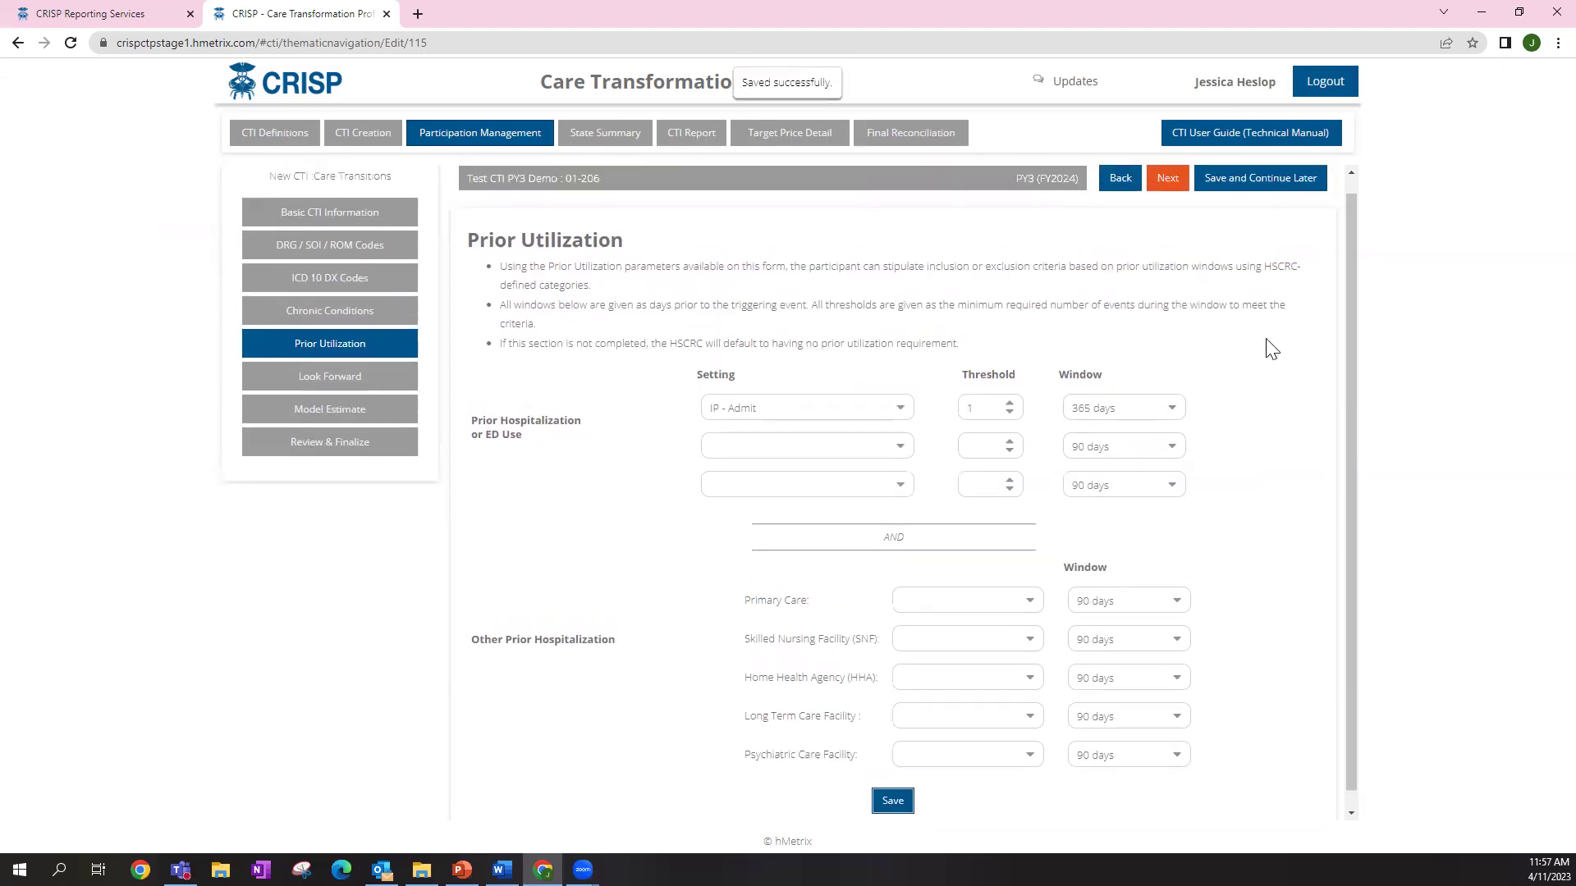
{"action": "left_click", "coordinate": [1169, 196]}
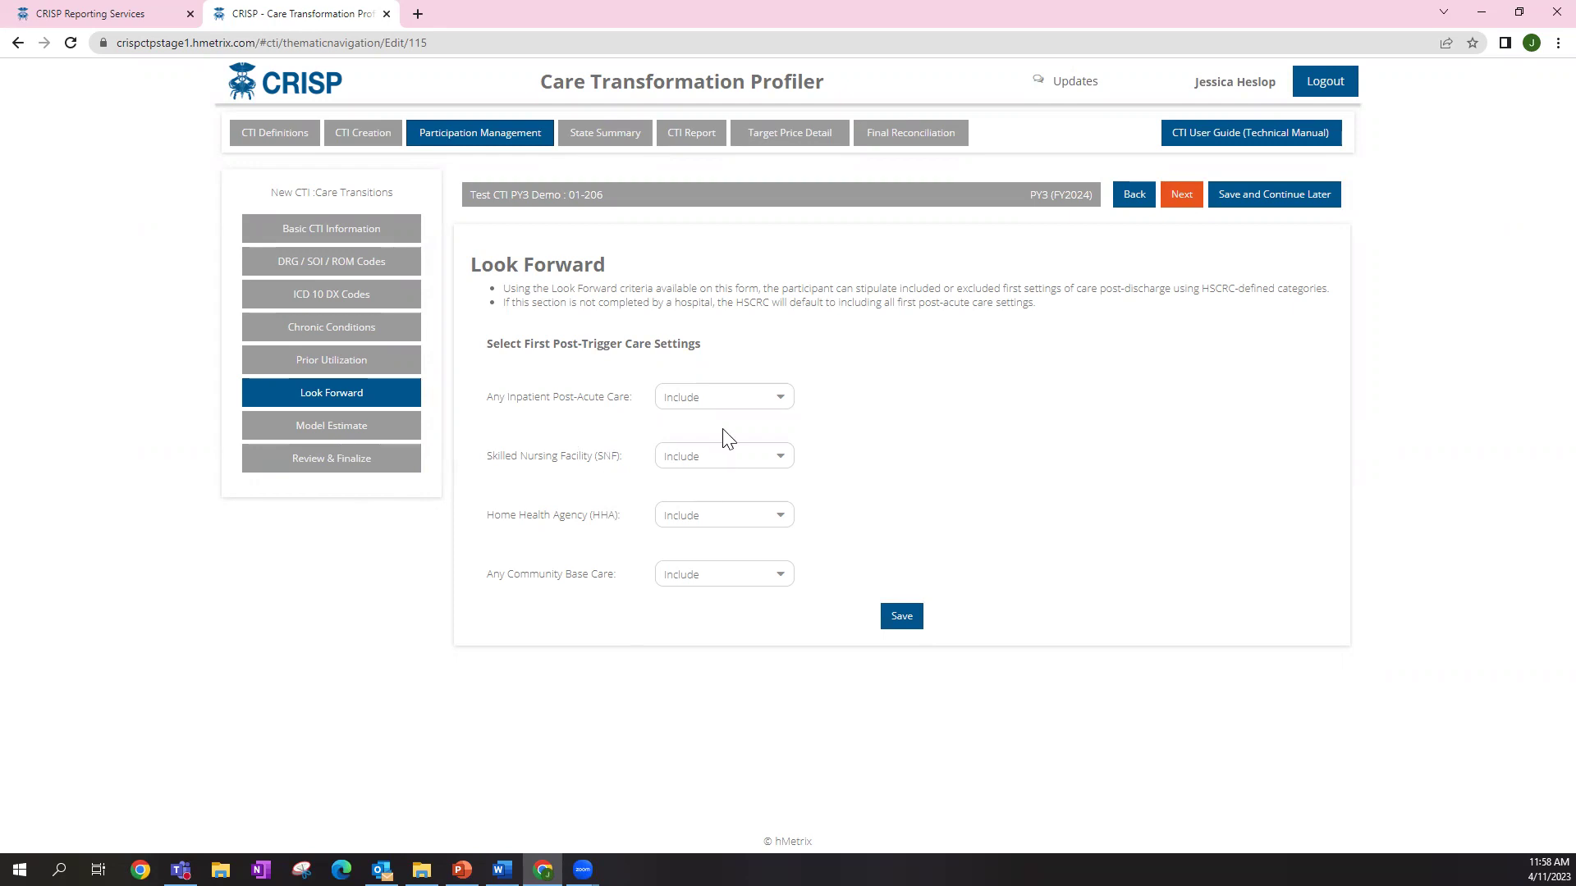
Set Home Health Agency and Any Community Base Care to Exclude as first post-trigger settings, then save and continue to Model Estimate
{"action": "left_click", "coordinate": [737, 401]}
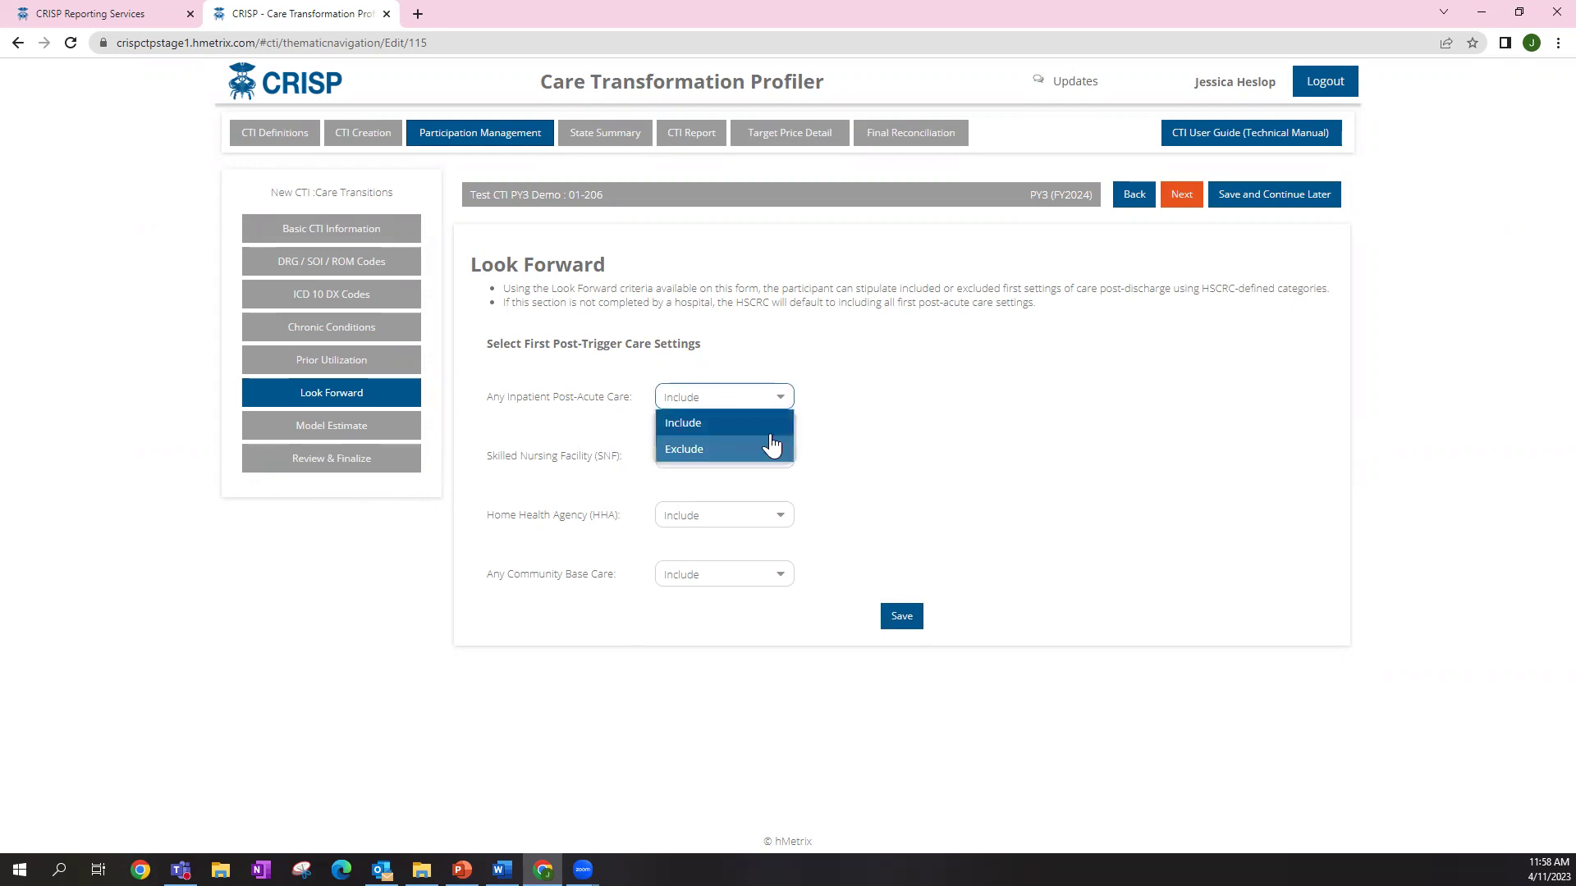
{"action": "left_click", "coordinate": [763, 423]}
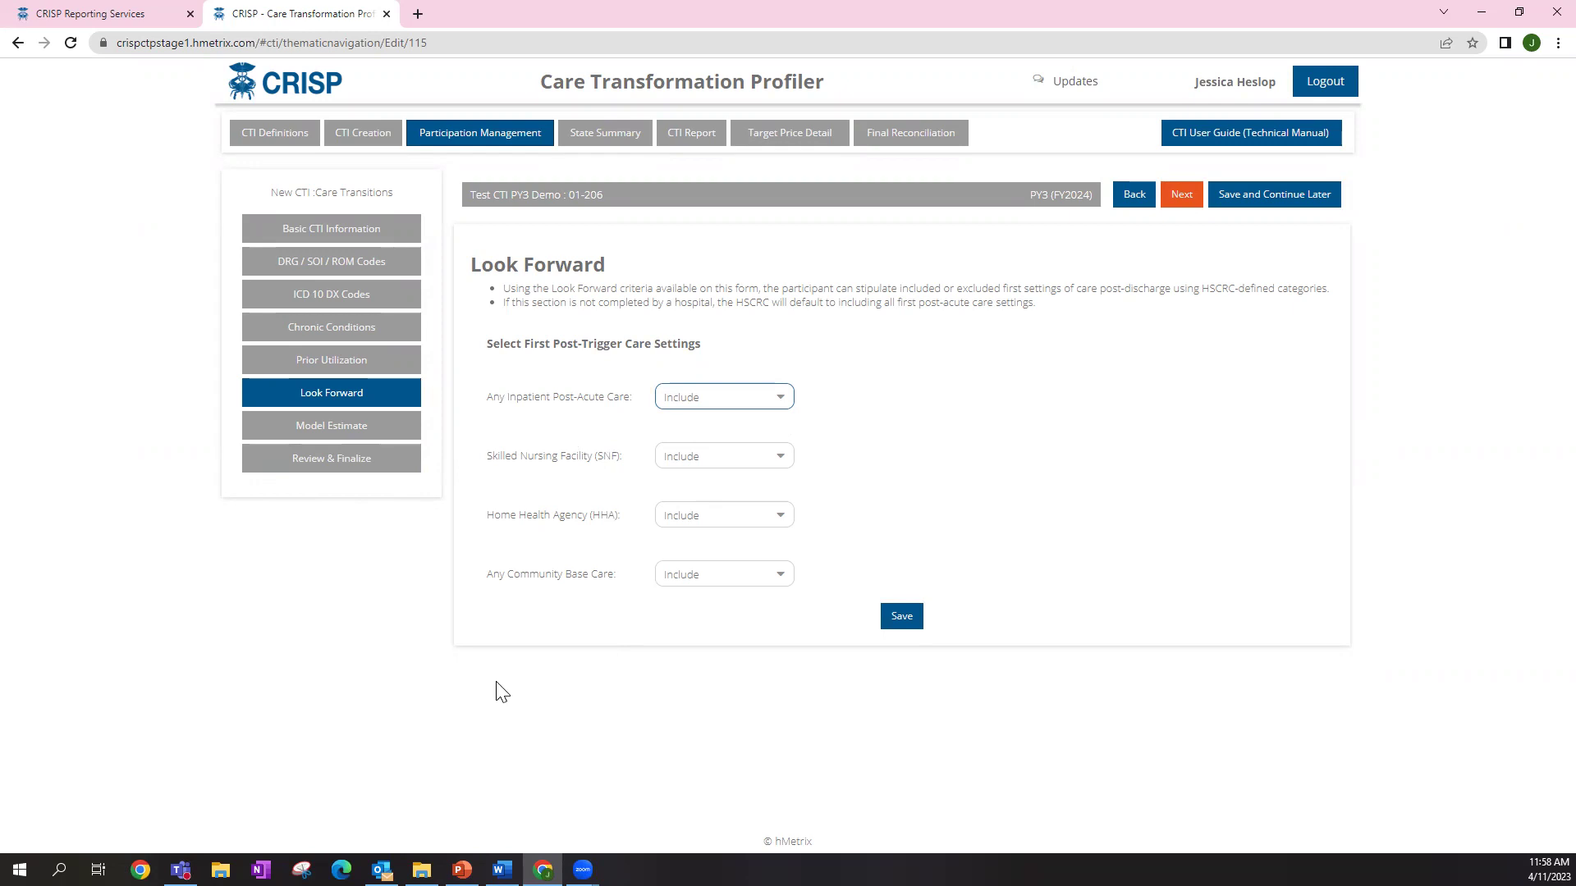
{"action": "left_click", "coordinate": [782, 522]}
{"action": "left_click", "coordinate": [782, 517]}
{"action": "left_click", "coordinate": [751, 566]}
{"action": "left_click", "coordinate": [776, 574]}
{"action": "left_click", "coordinate": [757, 626]}
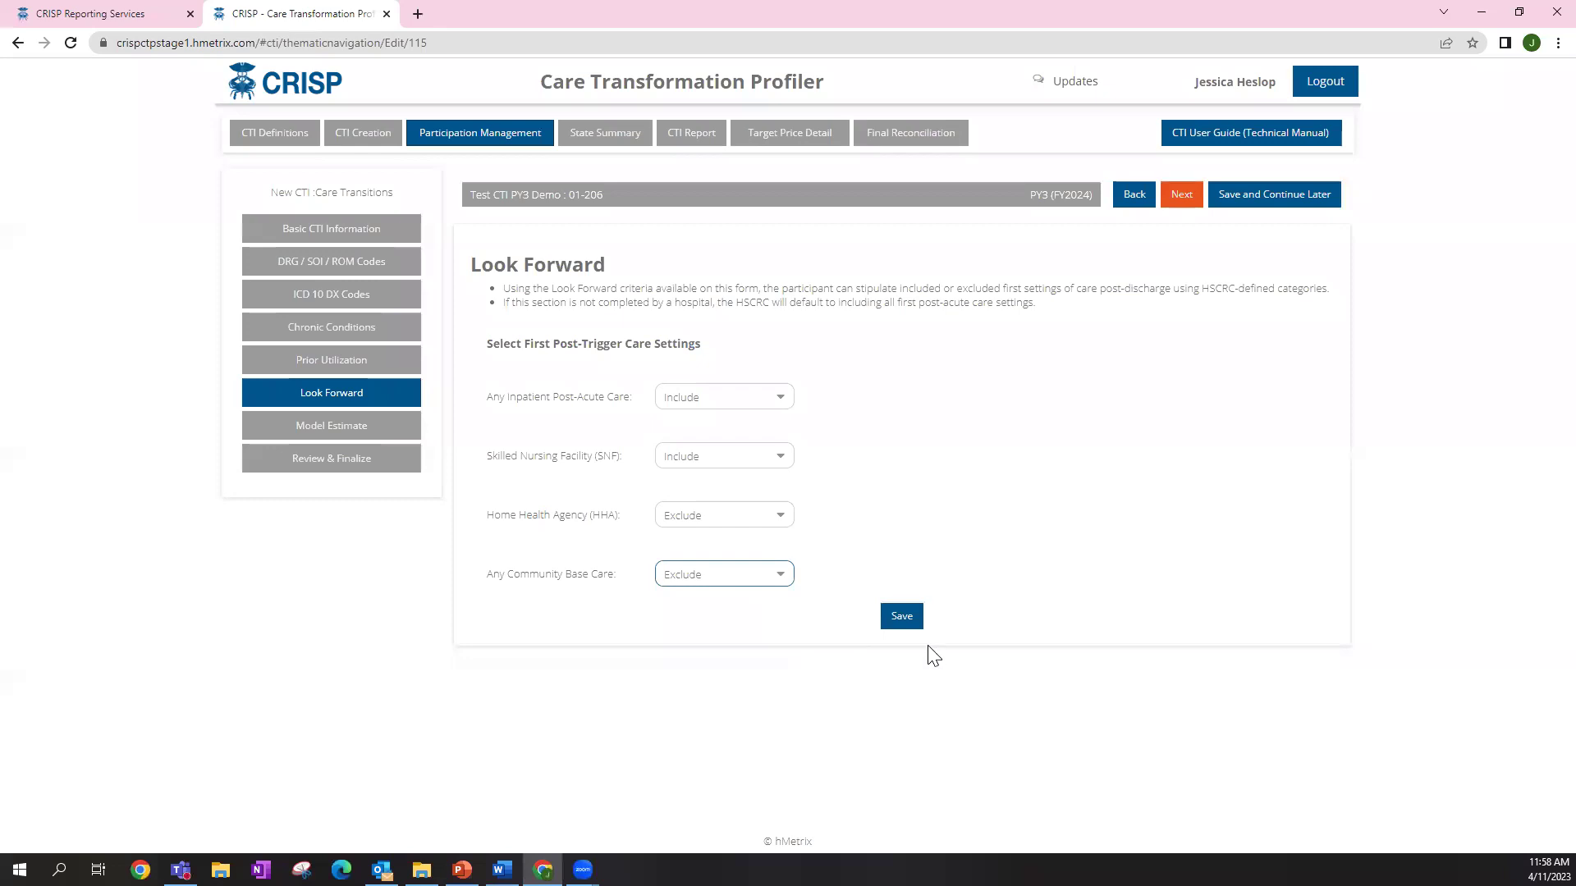
{"action": "left_click", "coordinate": [898, 621]}
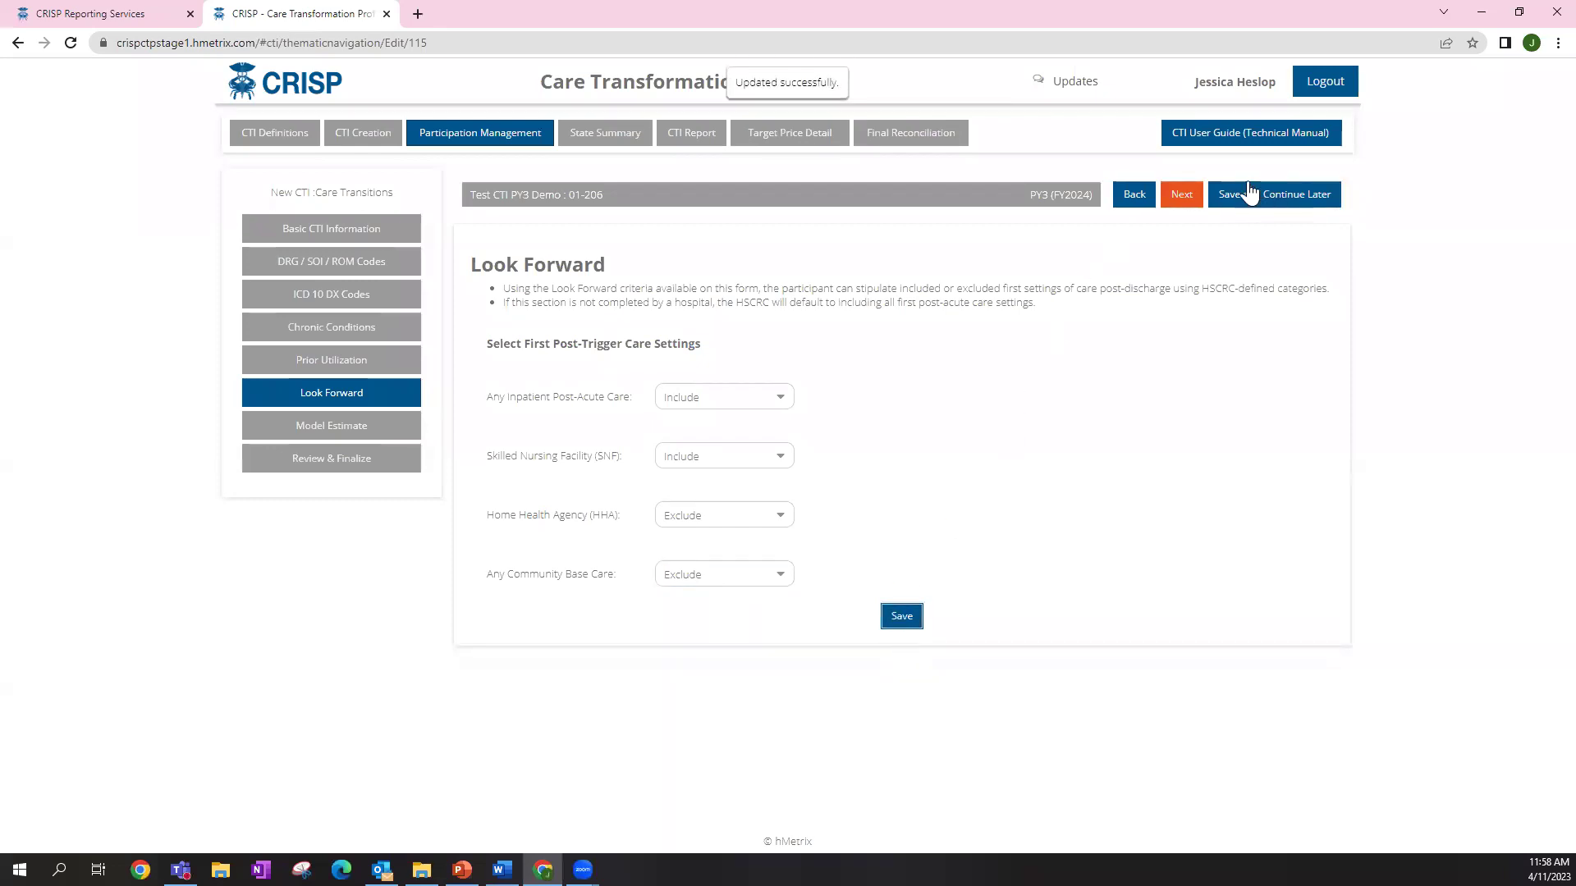
{"action": "left_click", "coordinate": [1182, 195]}
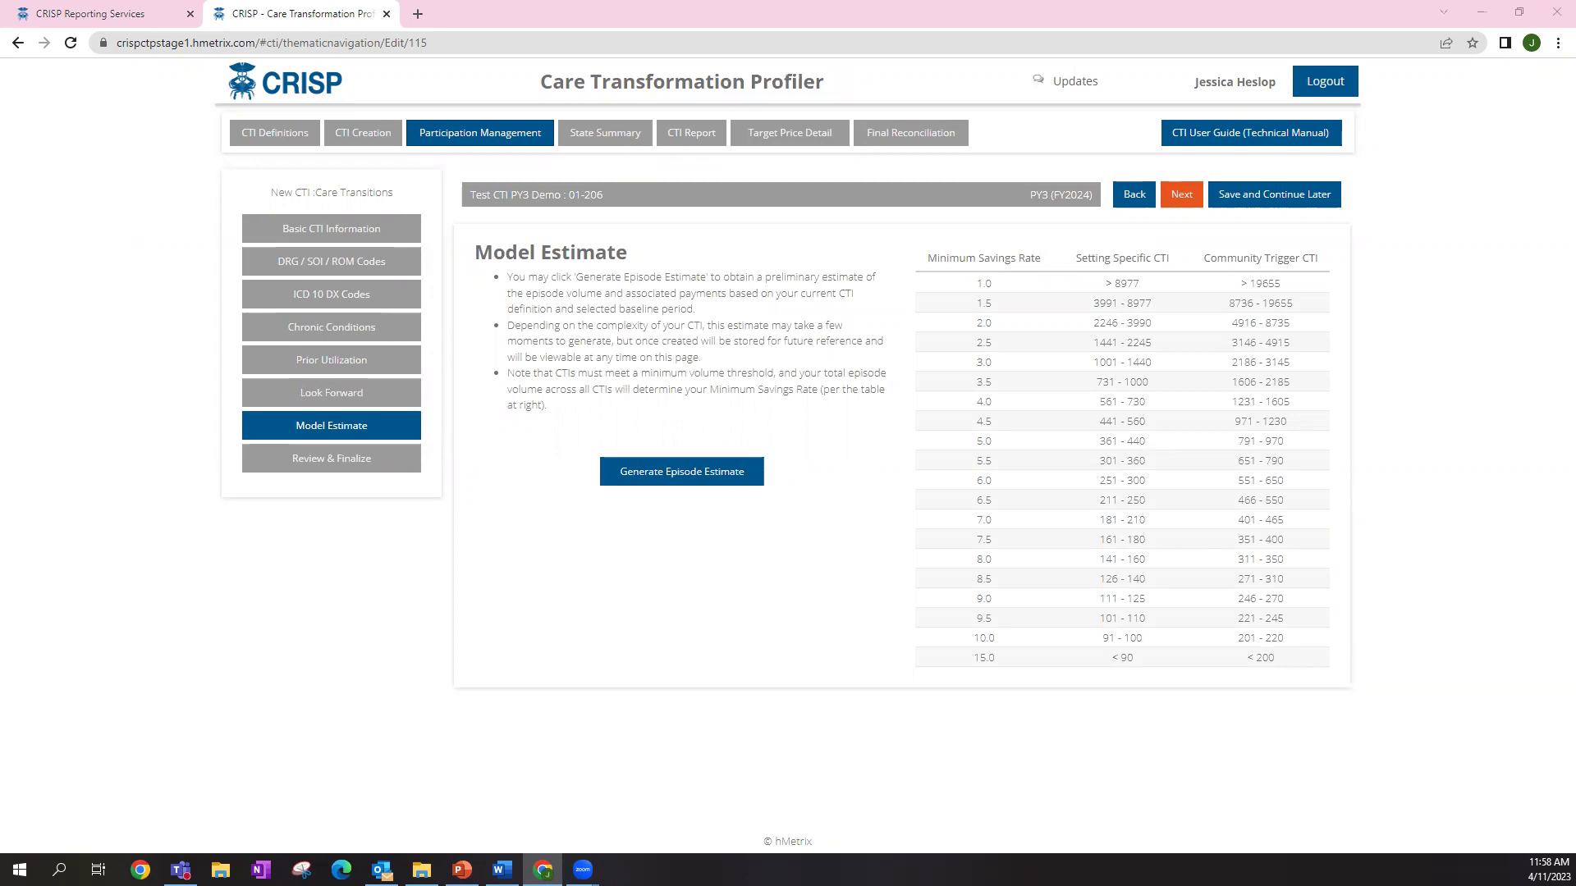
{"action": "key", "text": "alt+Tab"}
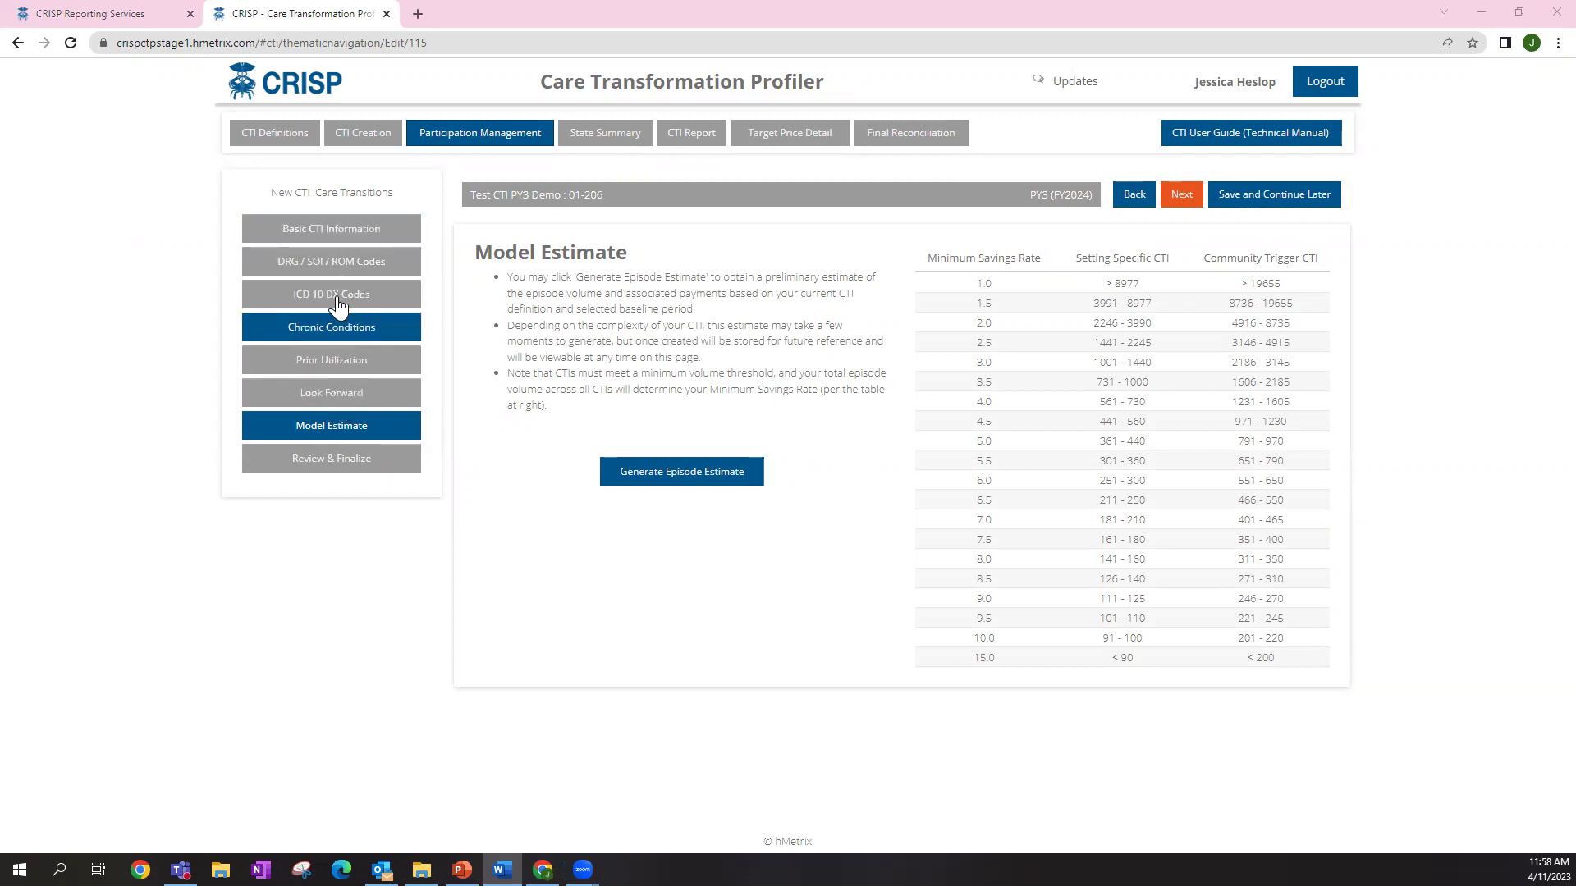
{"action": "left_click", "coordinate": [673, 485]}
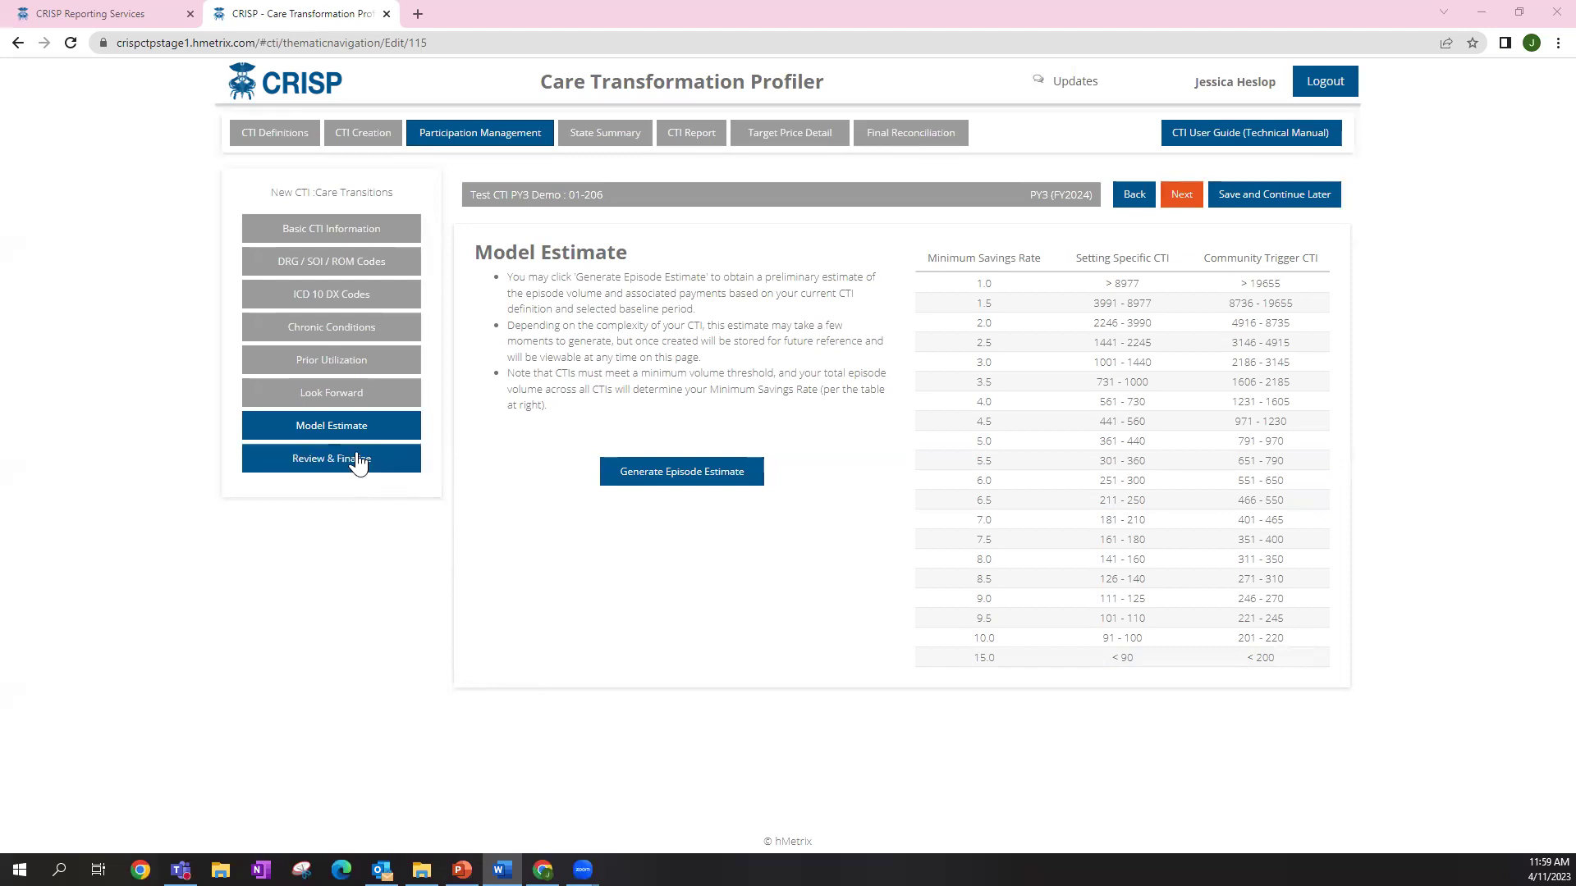
Save the submission to continue later, and reopen the active submission Test CTI PY3 Demo for editing
{"action": "left_click", "coordinate": [1291, 207]}
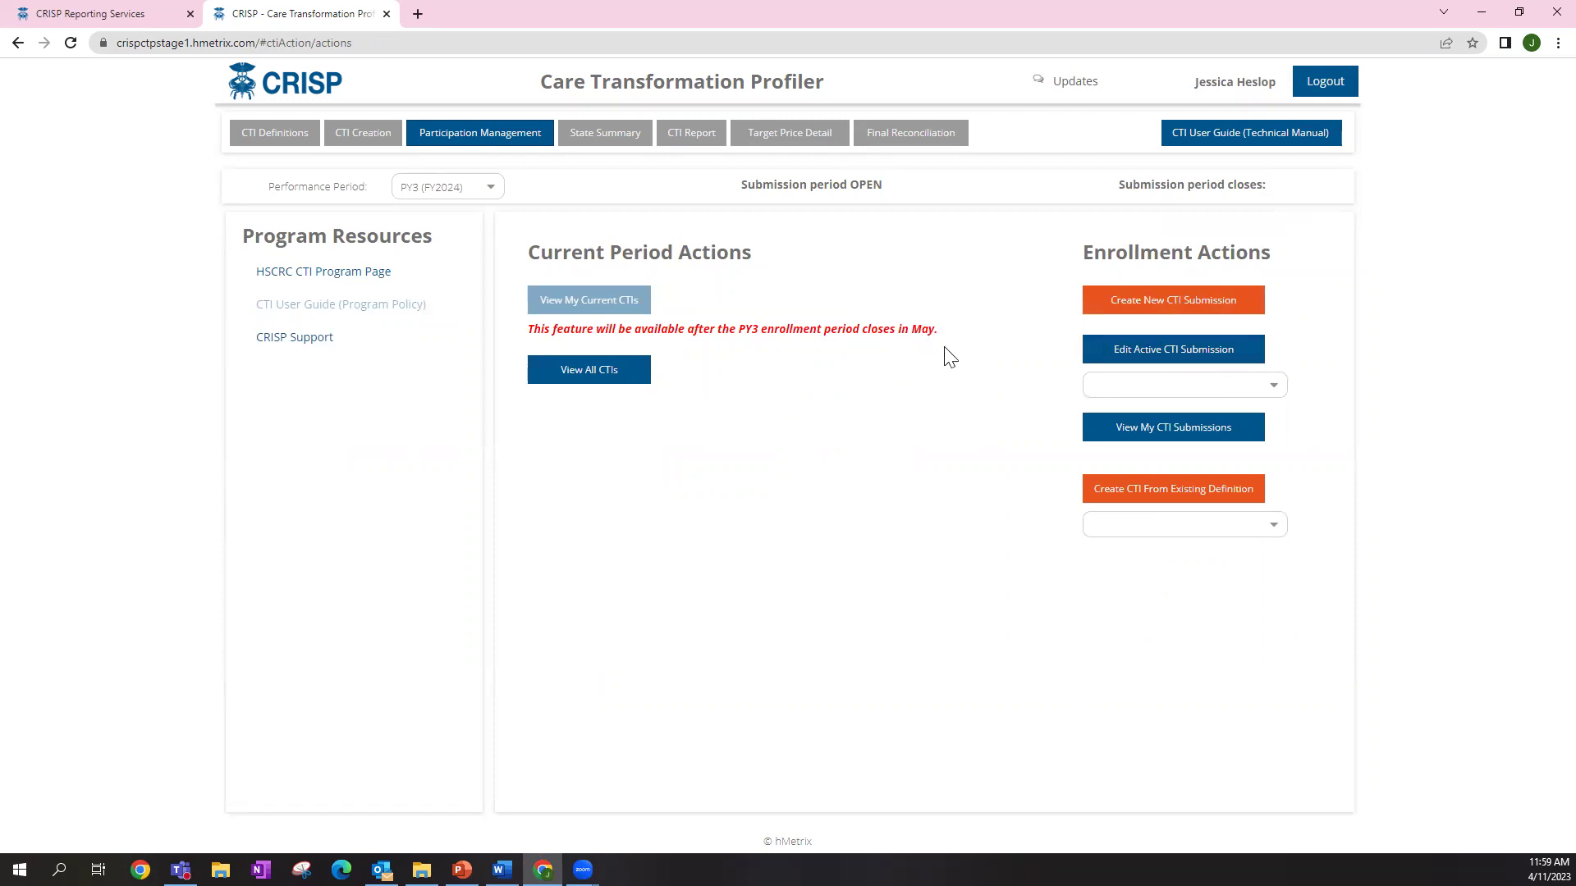
{"action": "left_click", "coordinate": [1272, 386]}
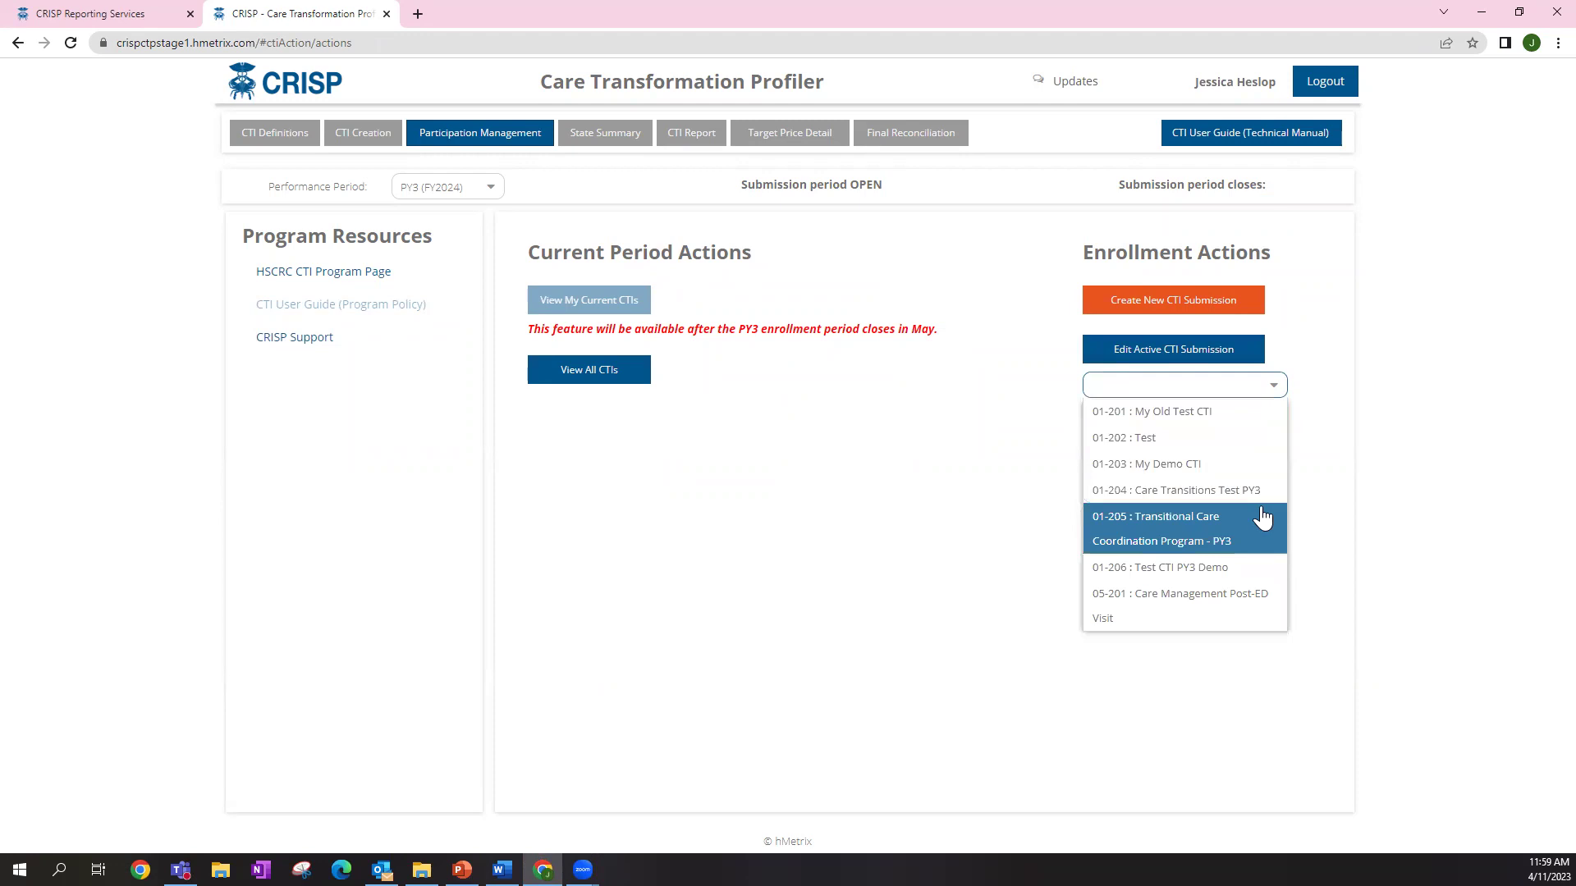
{"action": "left_click", "coordinate": [1226, 582]}
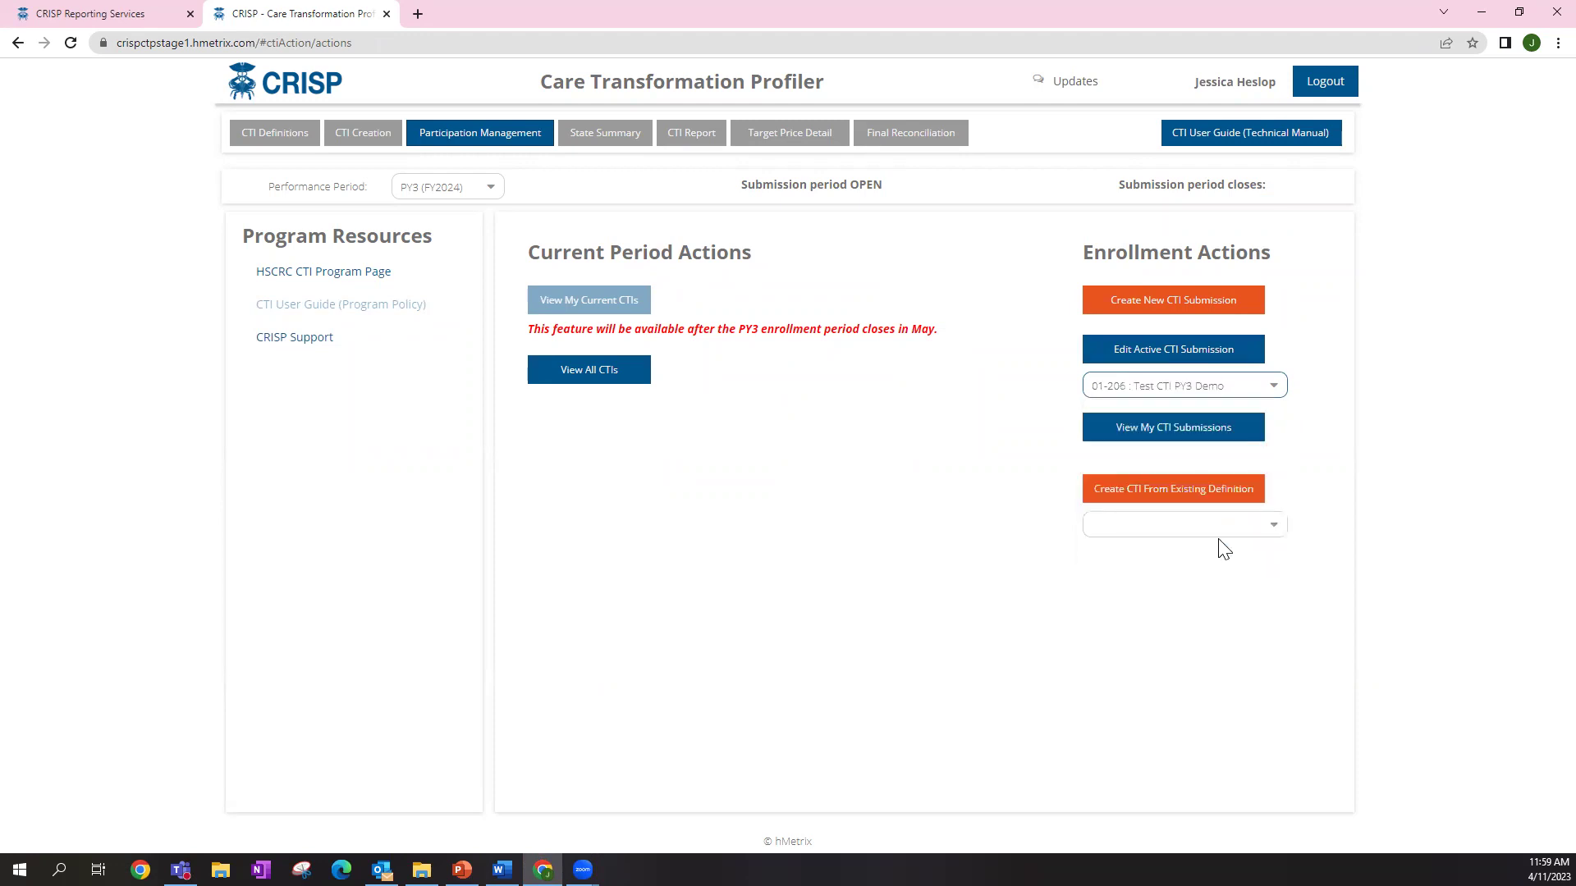
{"action": "left_click", "coordinate": [1178, 354]}
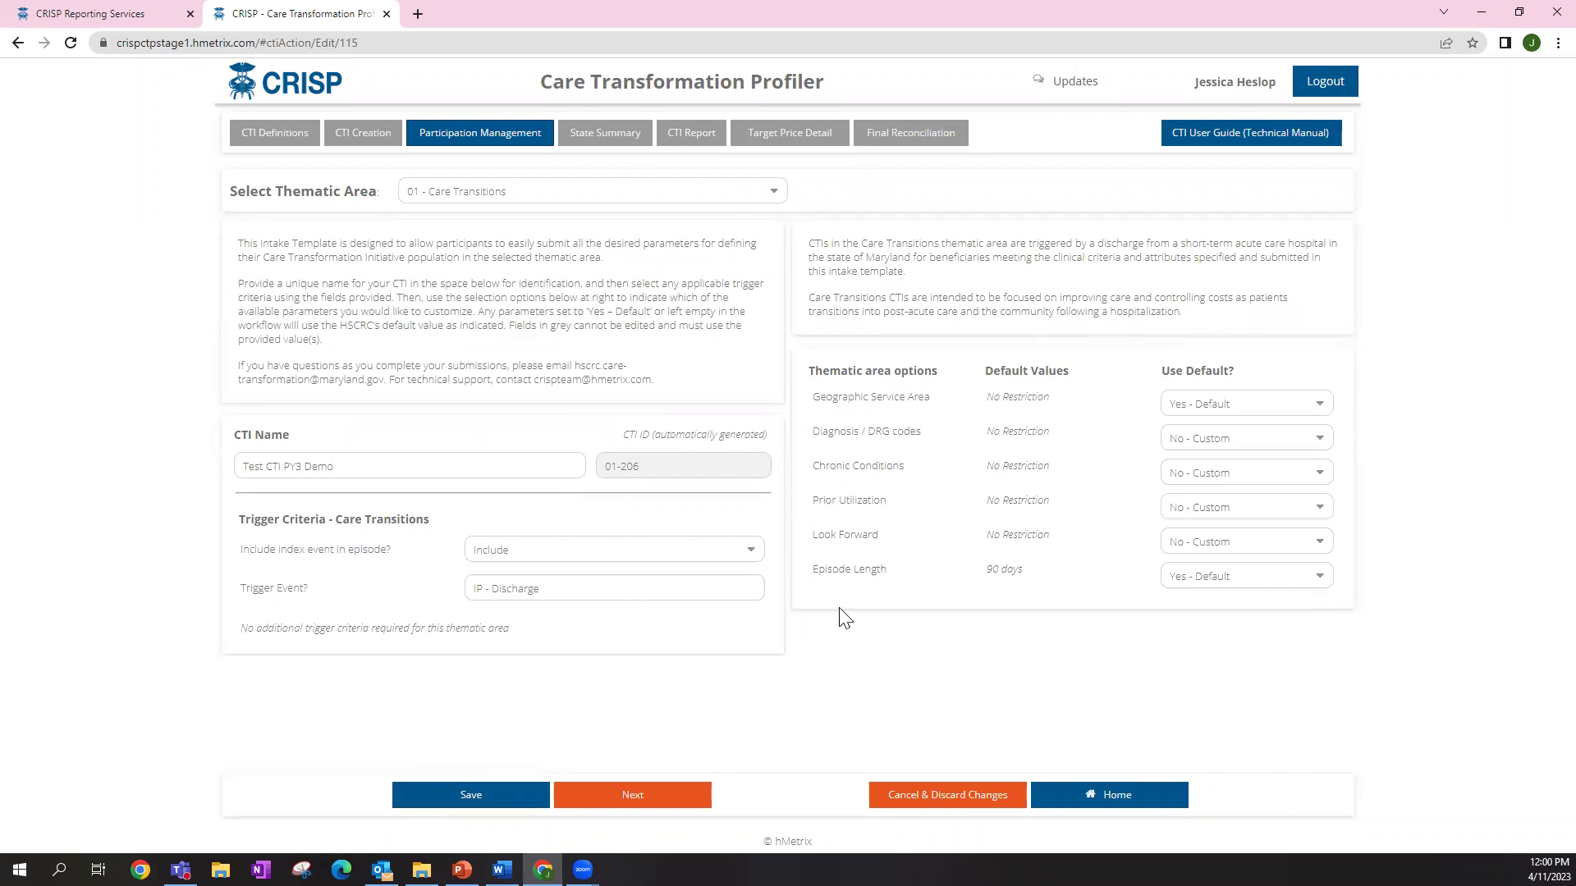
Change the Episode Length option to No - Custom, then save and continue to the Basic CTI Information page
{"action": "left_click", "coordinate": [1321, 579]}
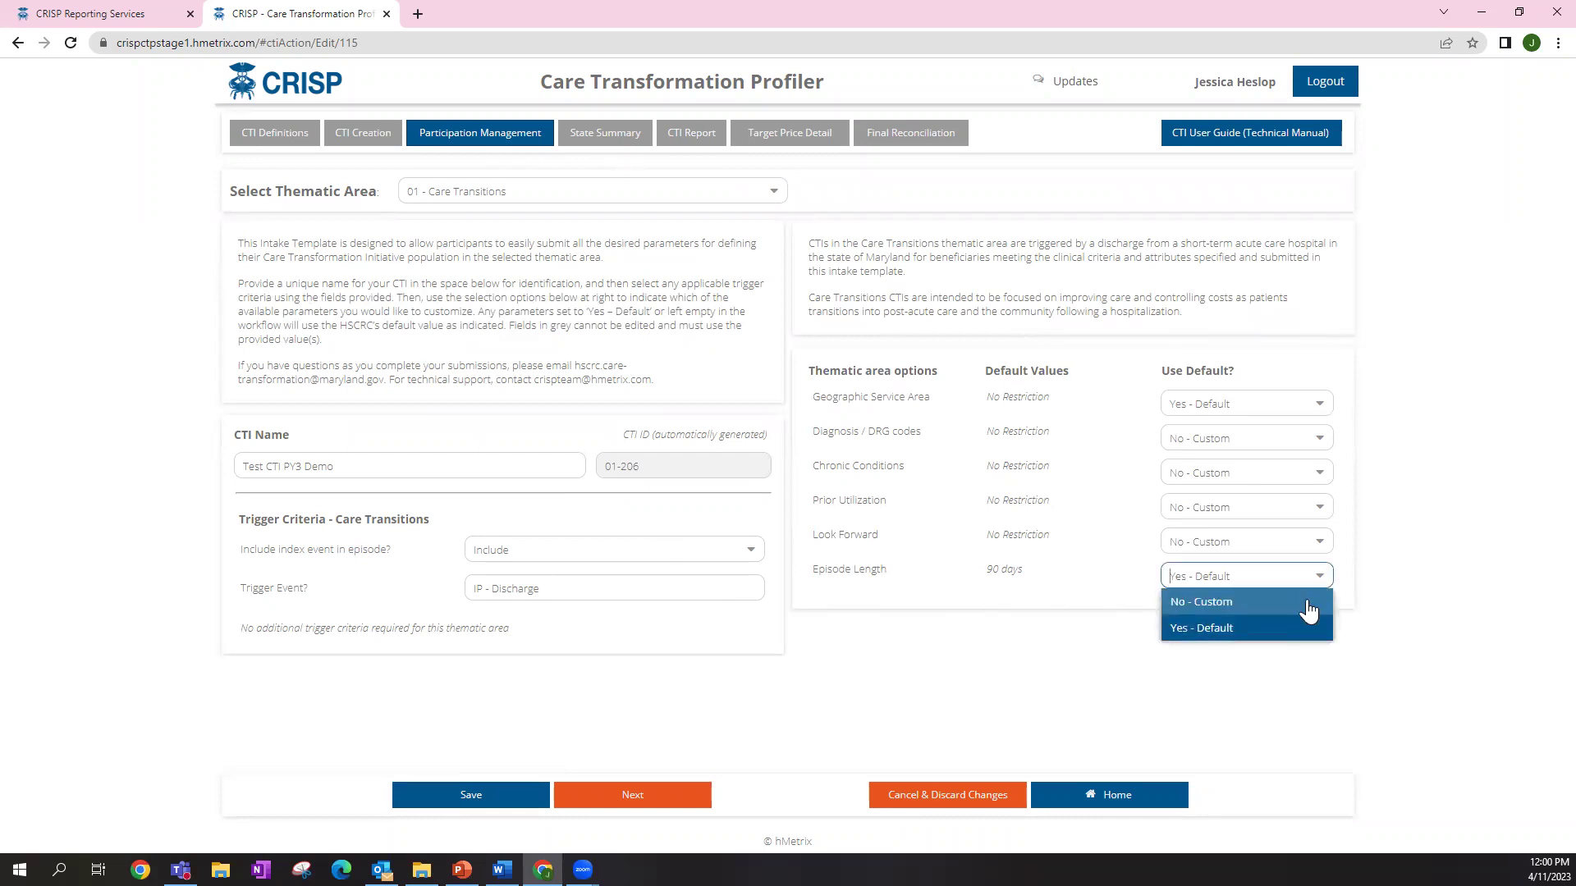
{"action": "left_click", "coordinate": [1309, 608]}
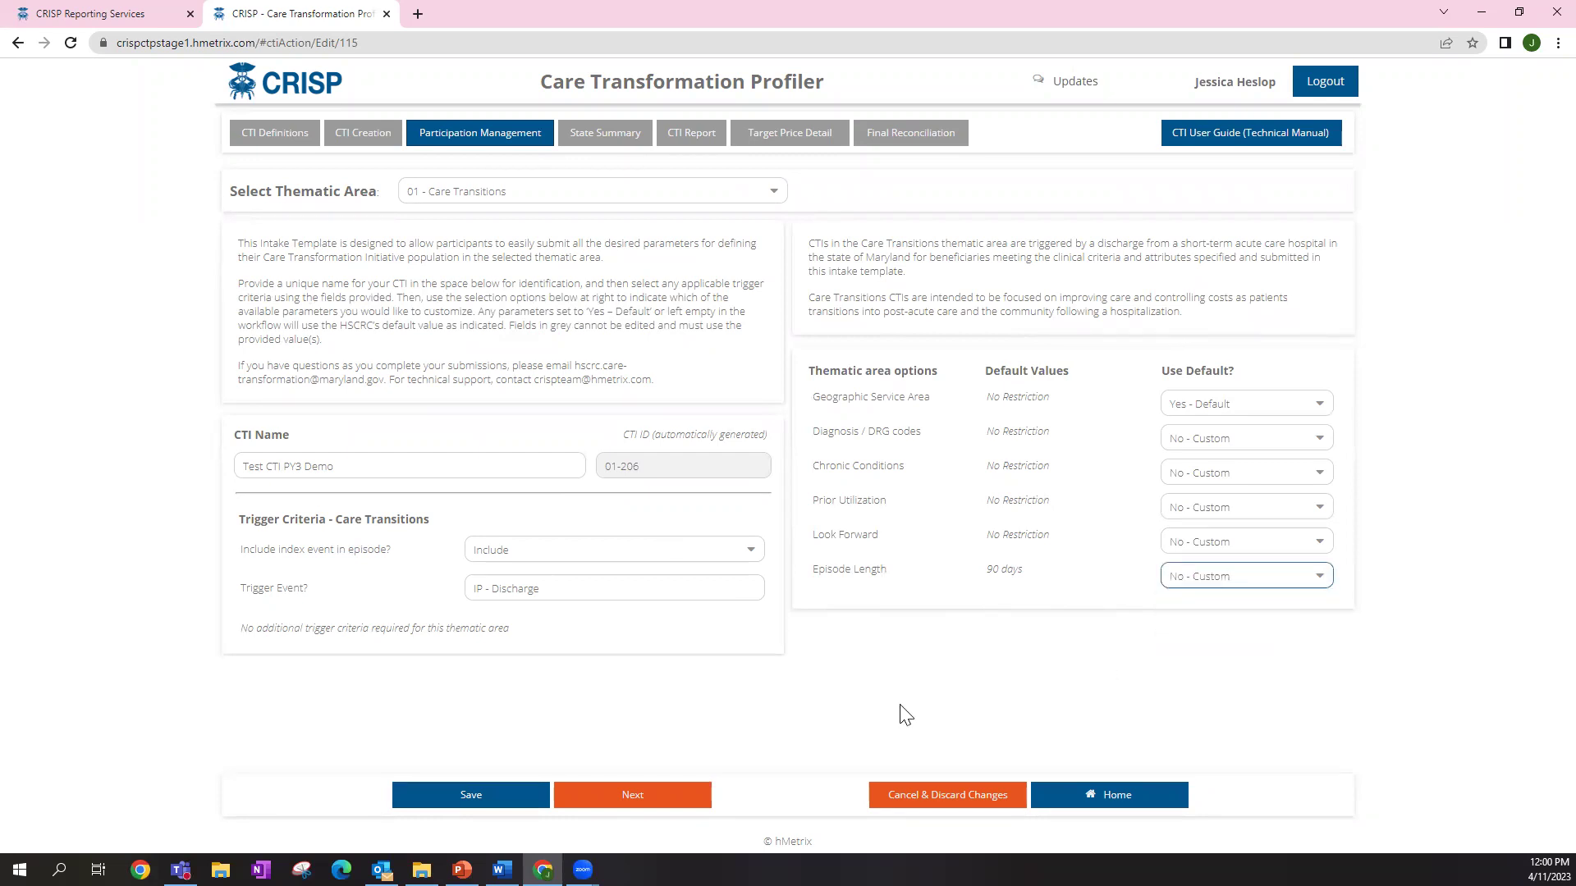
{"action": "left_click", "coordinate": [470, 805]}
{"action": "left_click", "coordinate": [657, 801]}
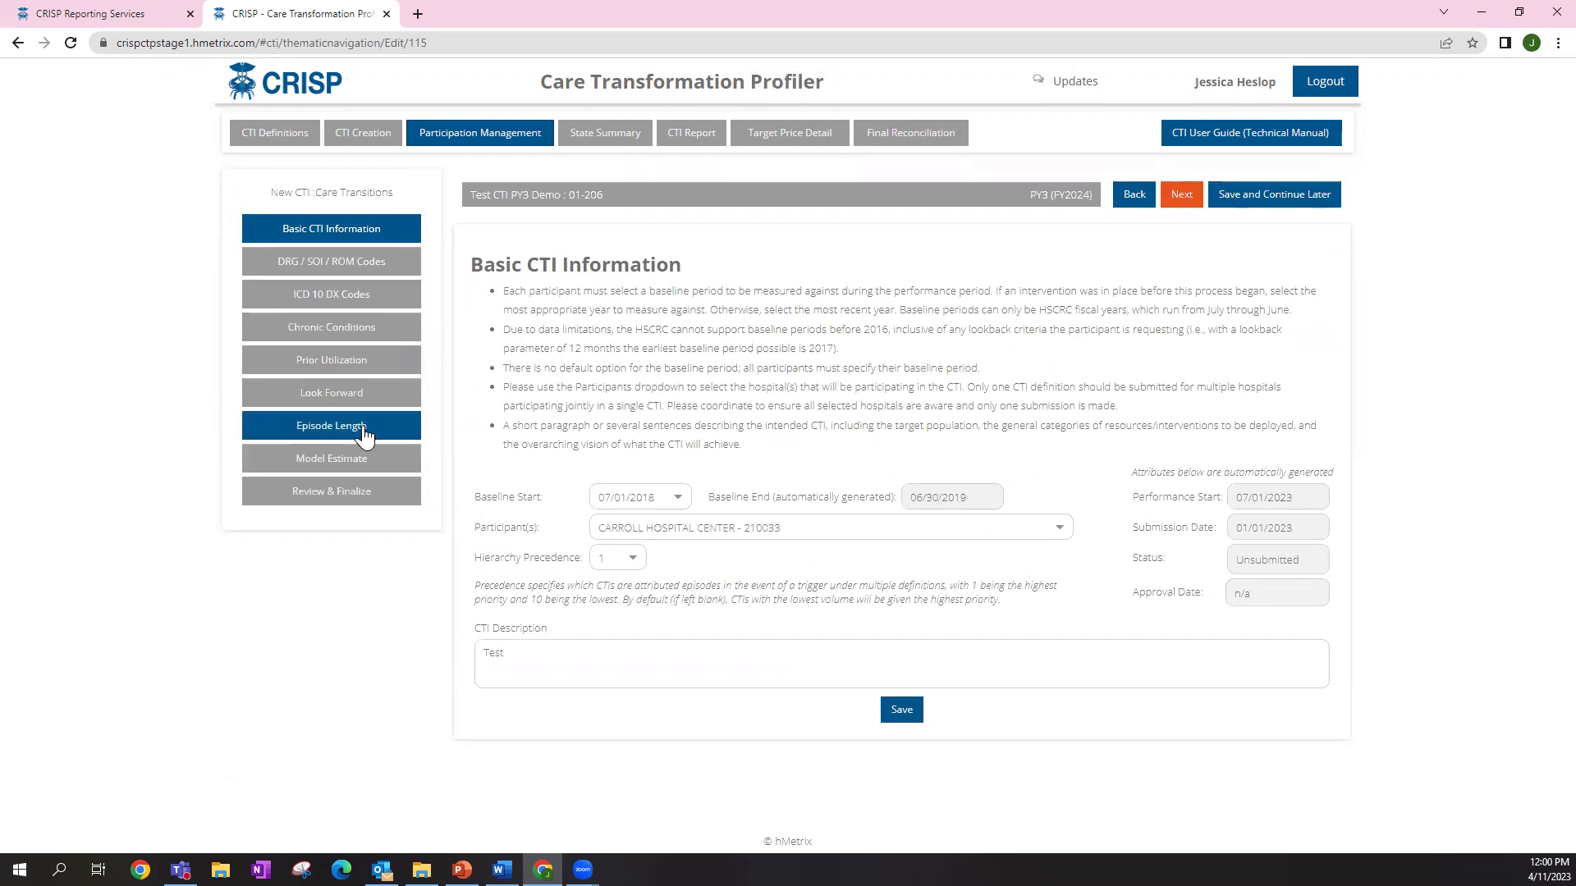
Set the episode length to 60 days on its own page, then save and continue to Model Estimate
{"action": "left_click", "coordinate": [364, 433]}
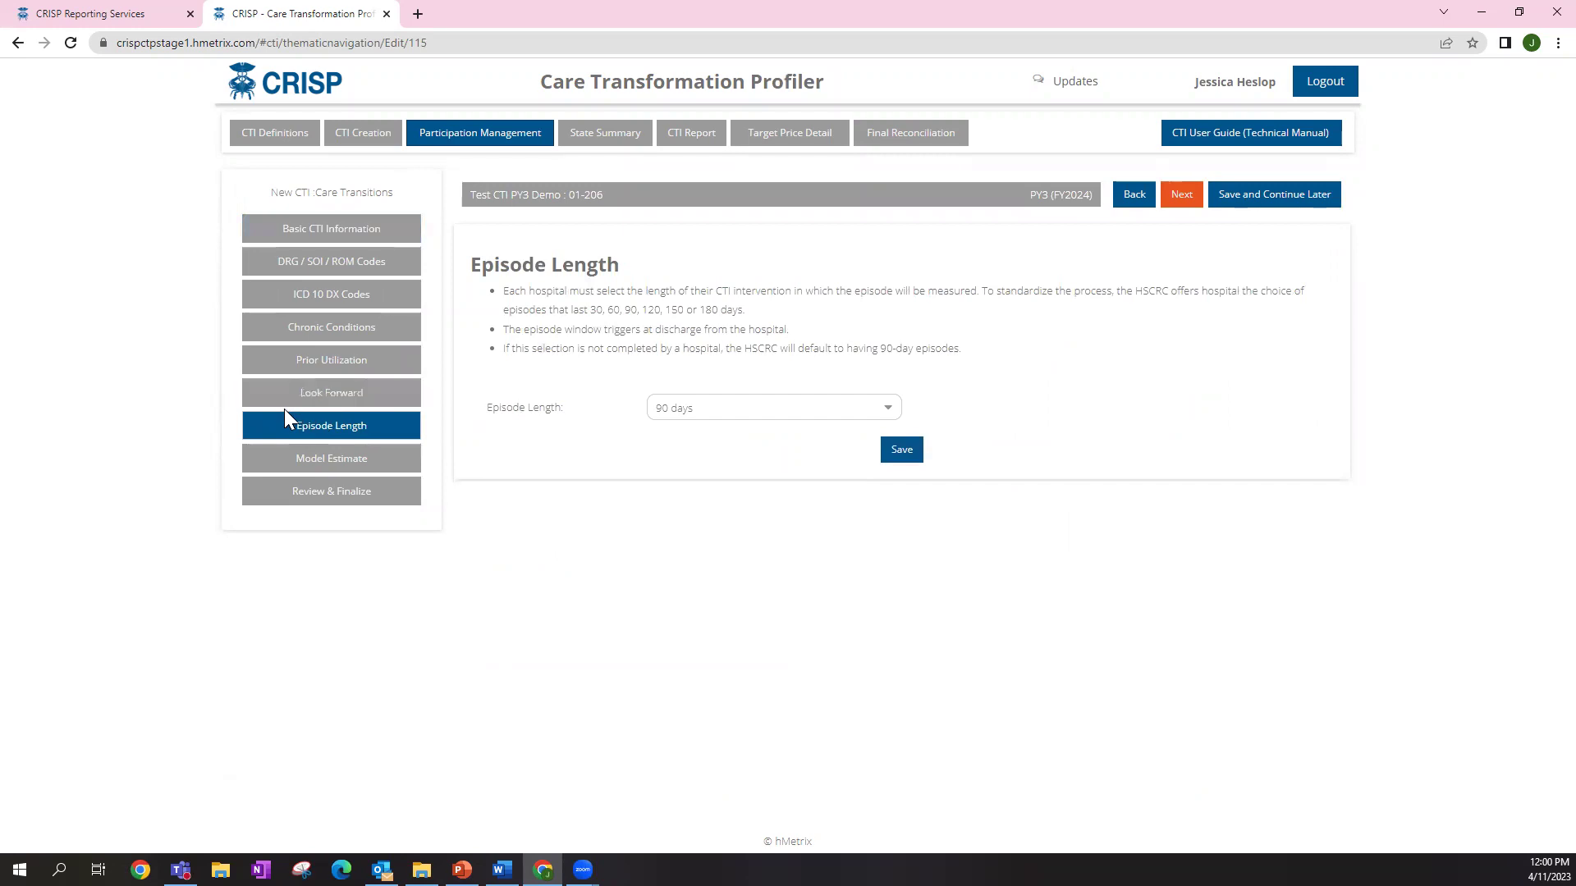
{"action": "left_click", "coordinate": [891, 413]}
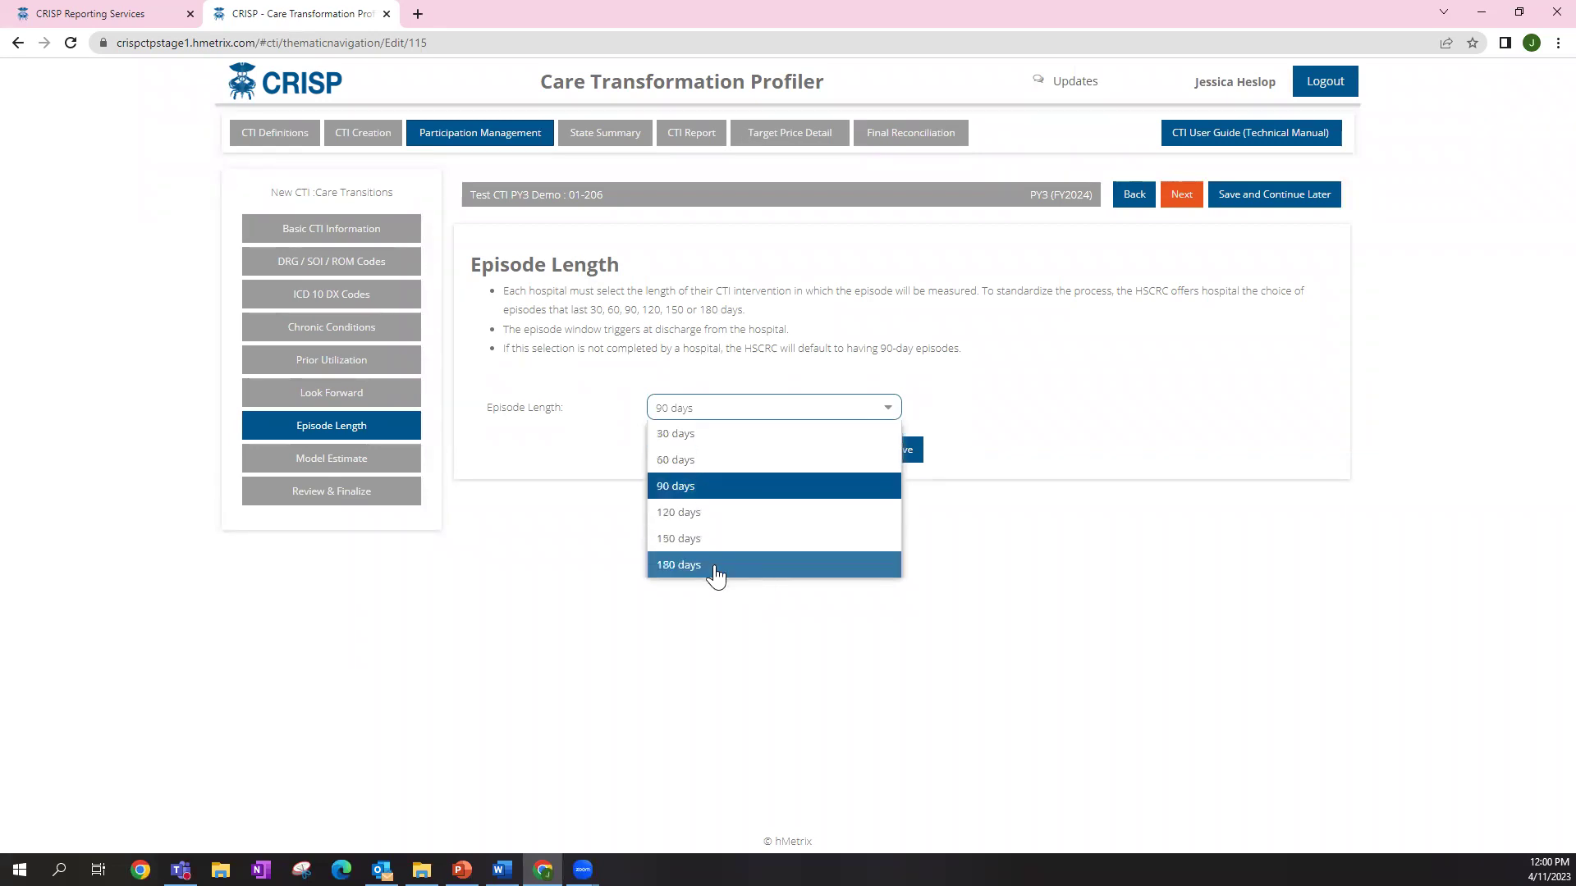
{"action": "left_click", "coordinate": [686, 461]}
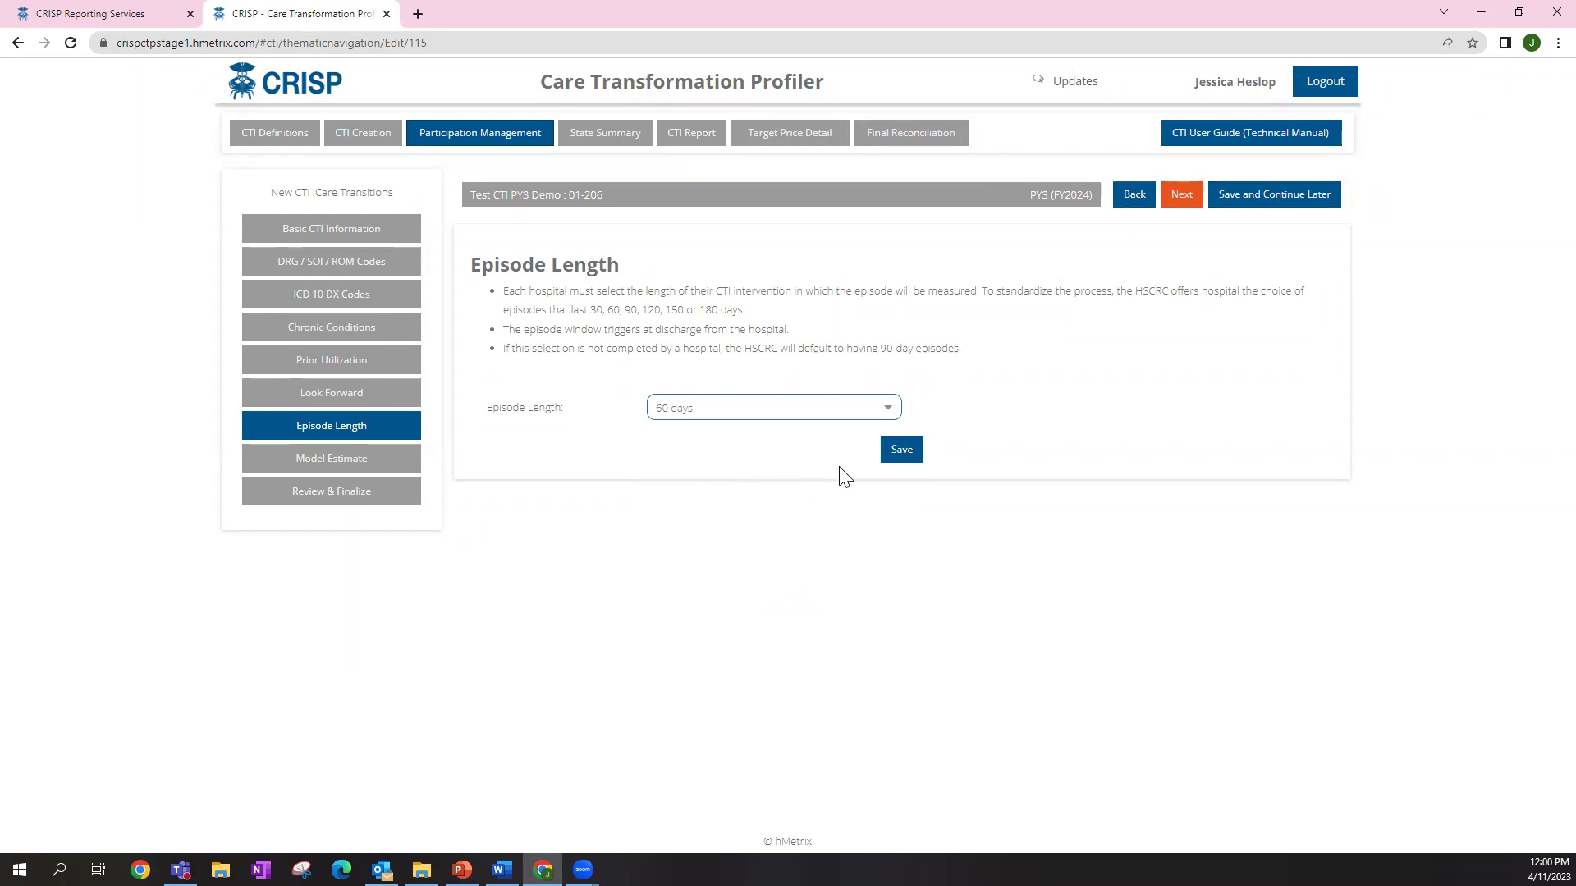
{"action": "left_click", "coordinate": [910, 454]}
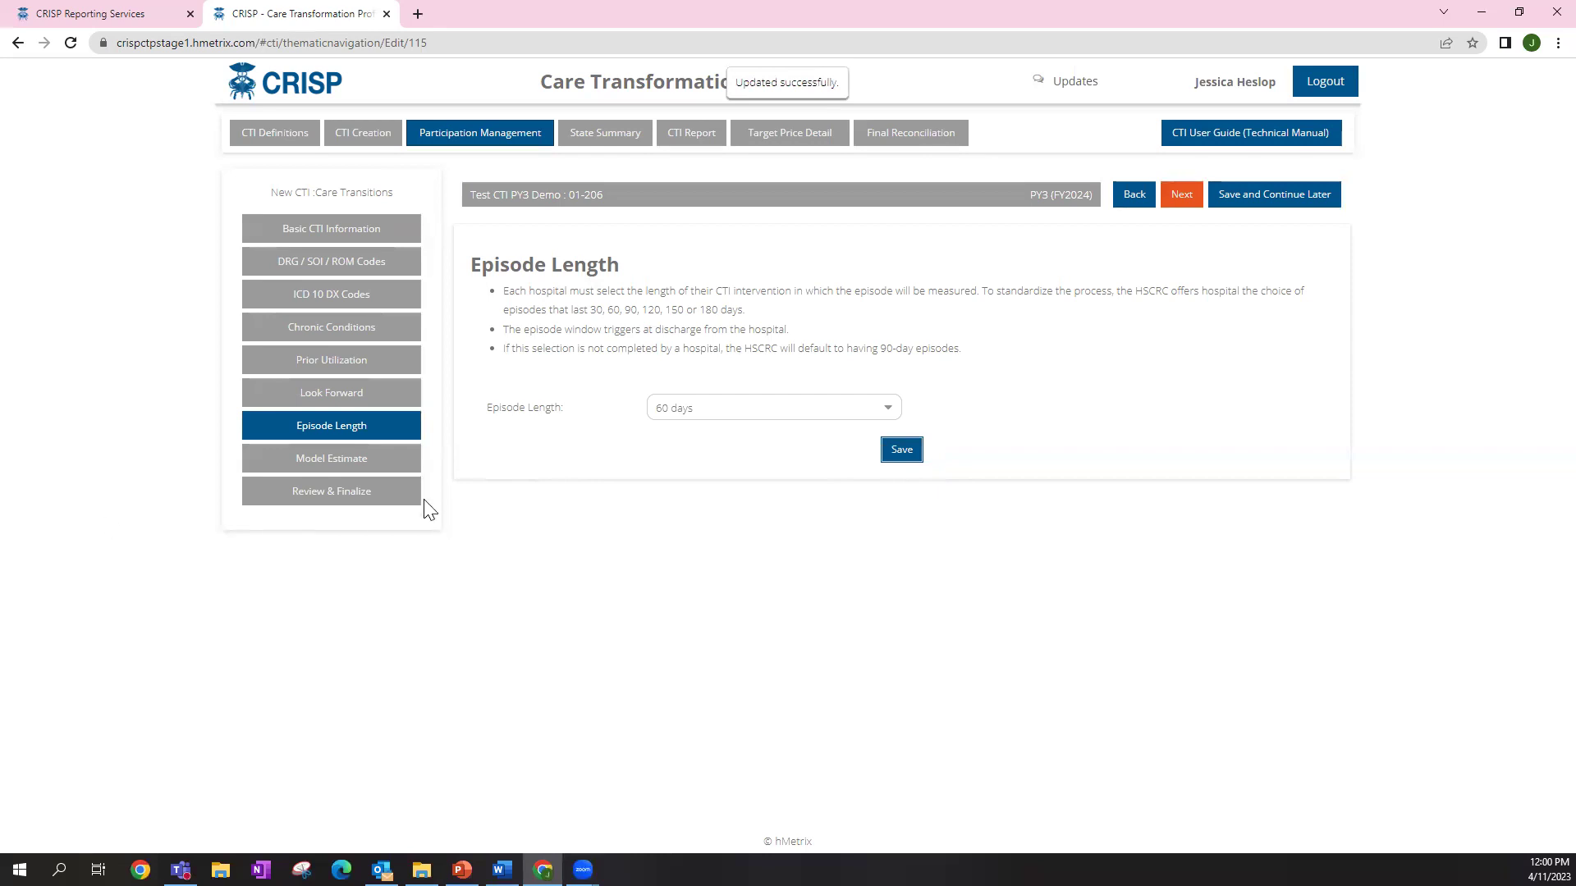
{"action": "left_click", "coordinate": [1176, 201]}
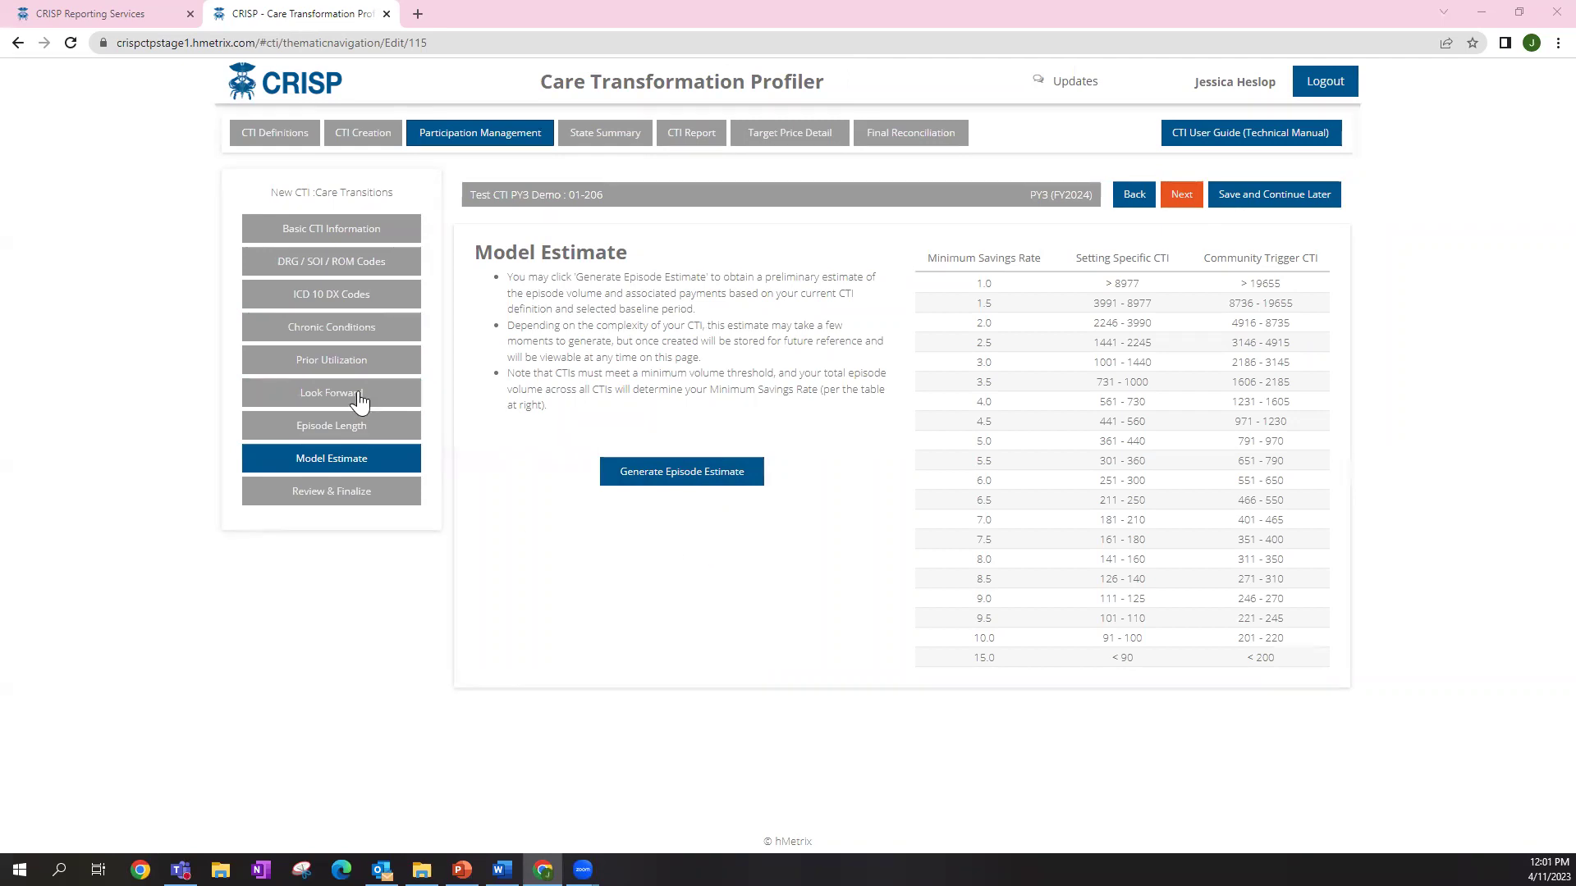
Continue from Model Estimate to Review & Finalize, then submit the Test CTI PY3 Demo submission and confirm it
{"action": "left_click", "coordinate": [1181, 197]}
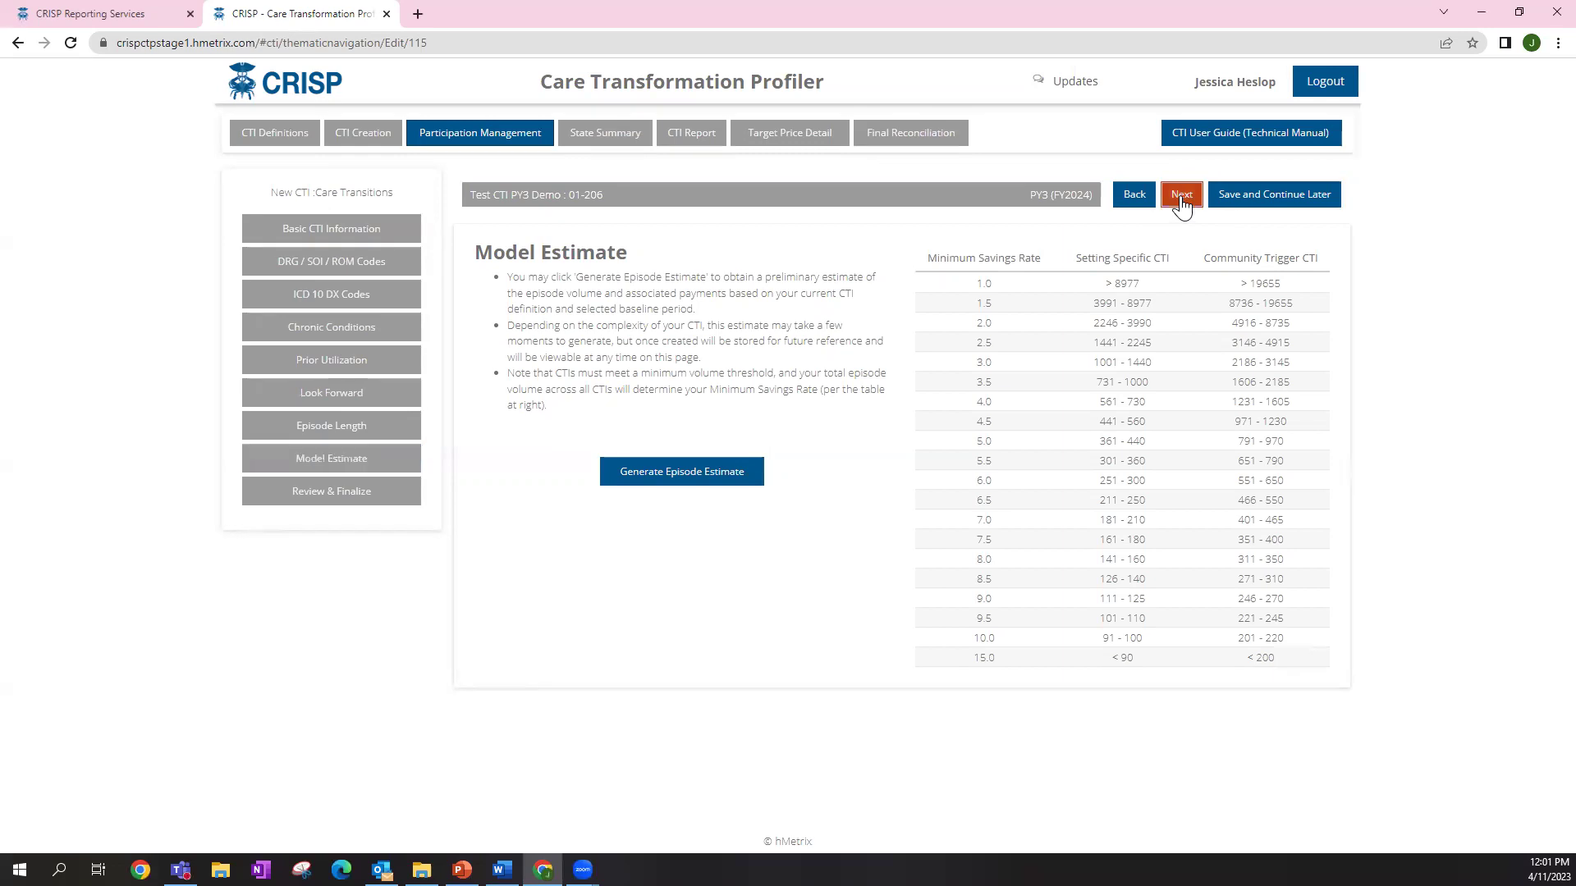
{"action": "key", "text": "alt+Tab"}
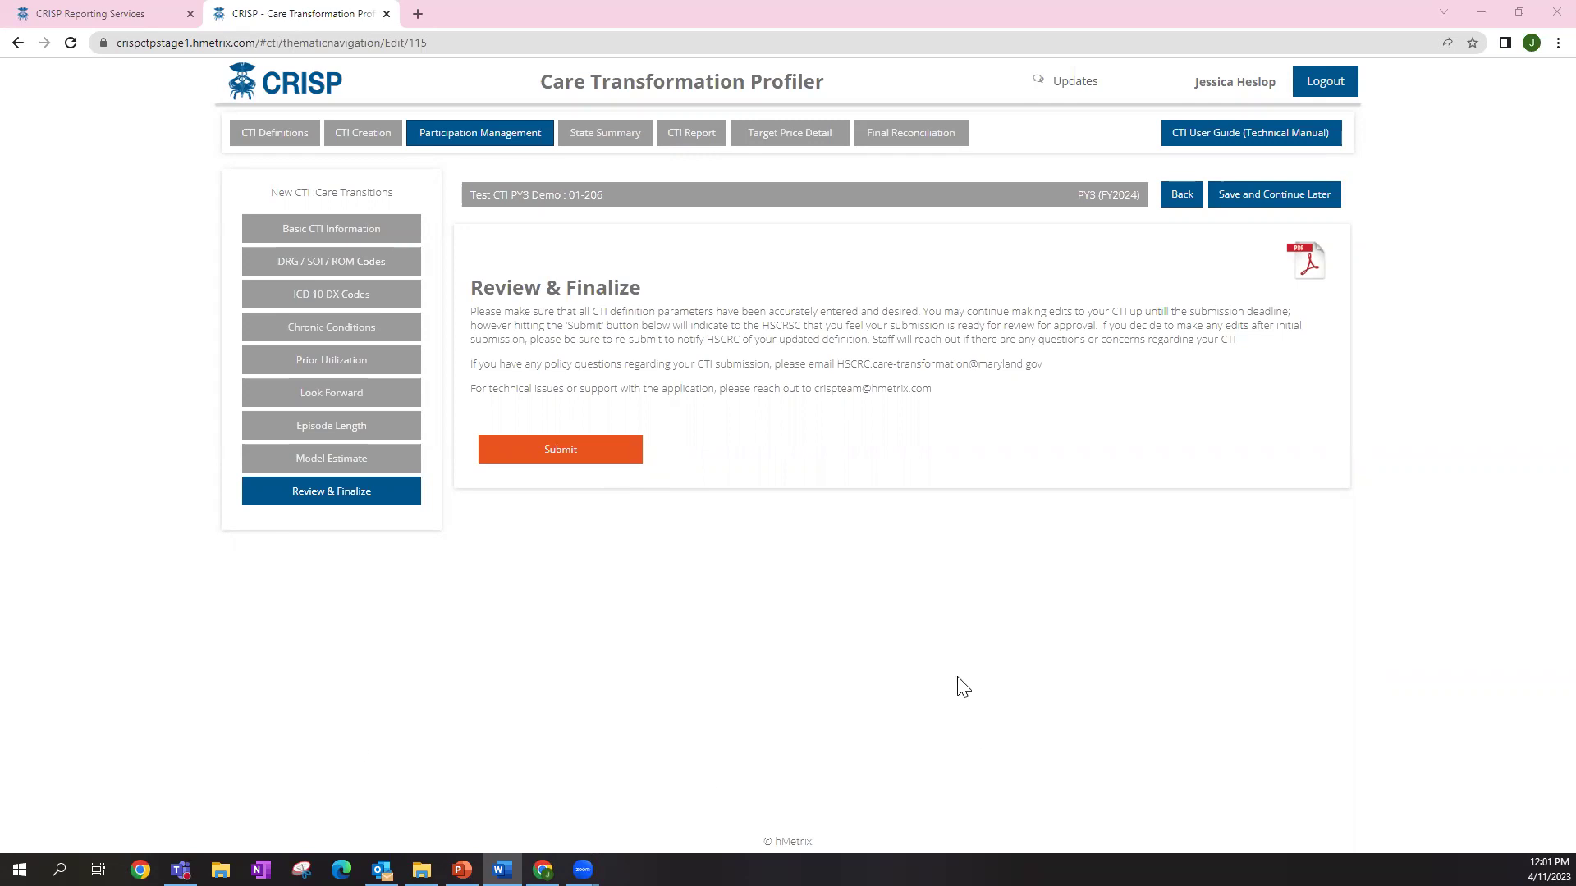
{"action": "left_click", "coordinate": [1309, 267]}
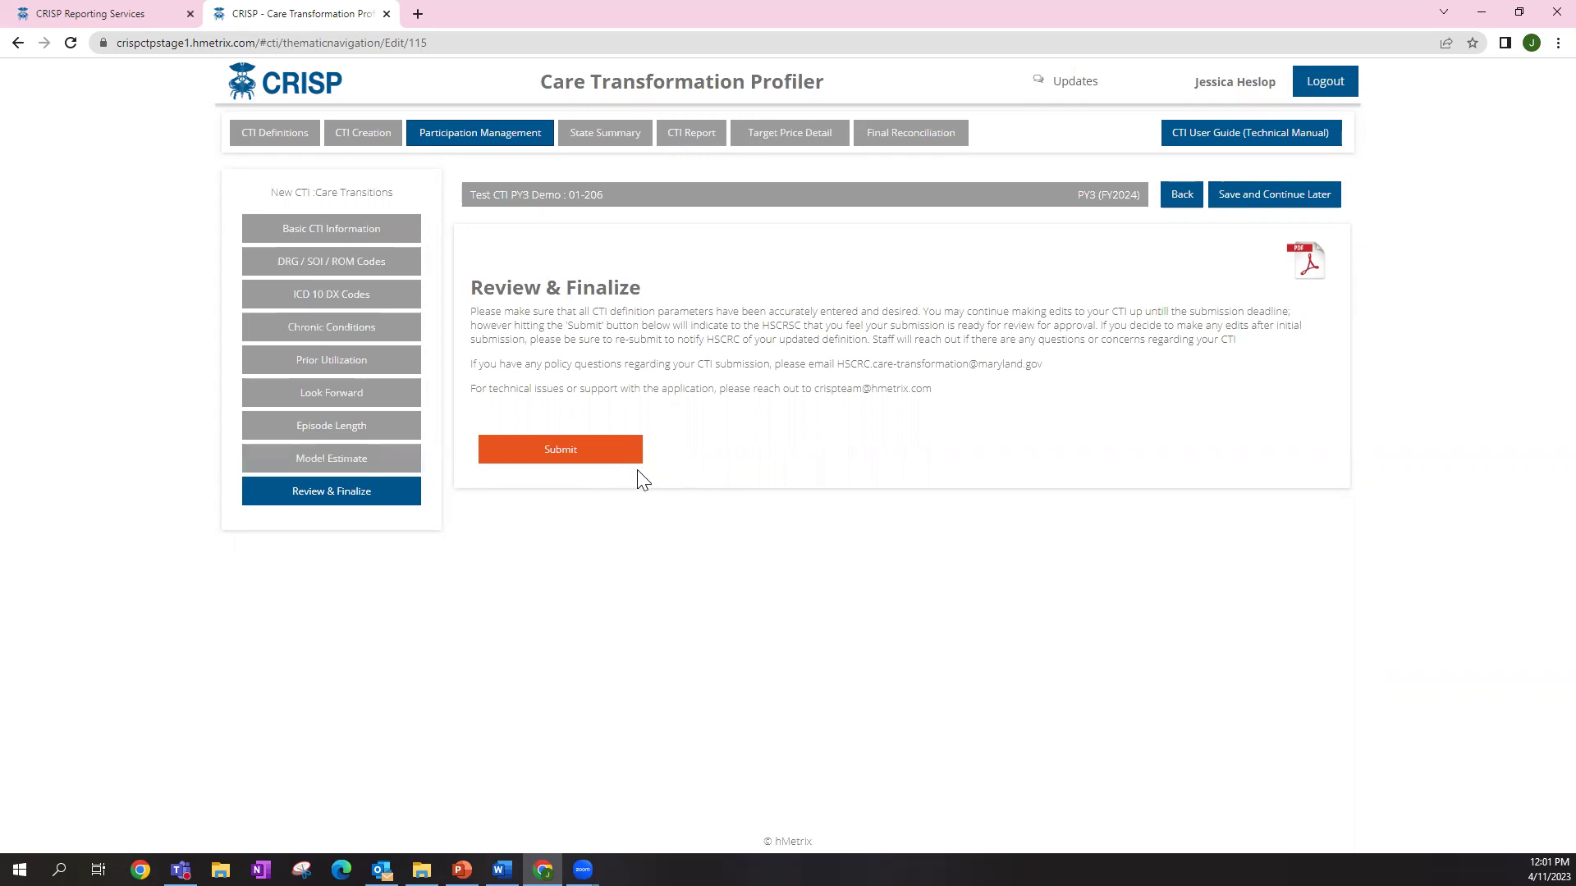
{"action": "left_click", "coordinate": [596, 448]}
{"action": "left_click", "coordinate": [759, 503]}
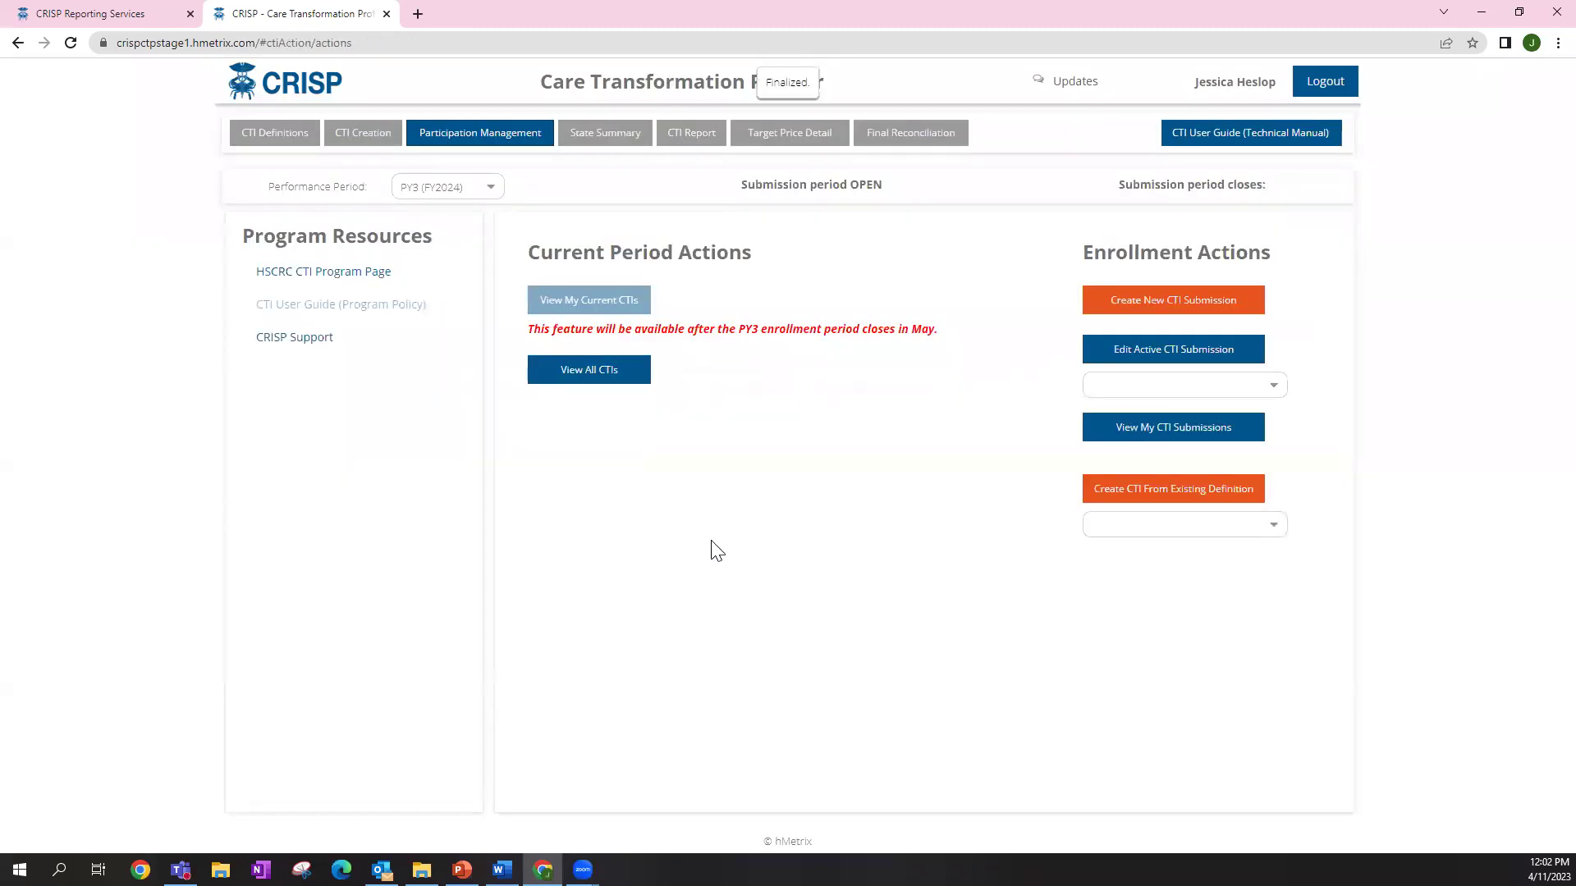
View my CTI submissions for the current period and withdraw the 01-206 Test CTI PY3 Demo submission
{"action": "left_click", "coordinate": [1131, 435]}
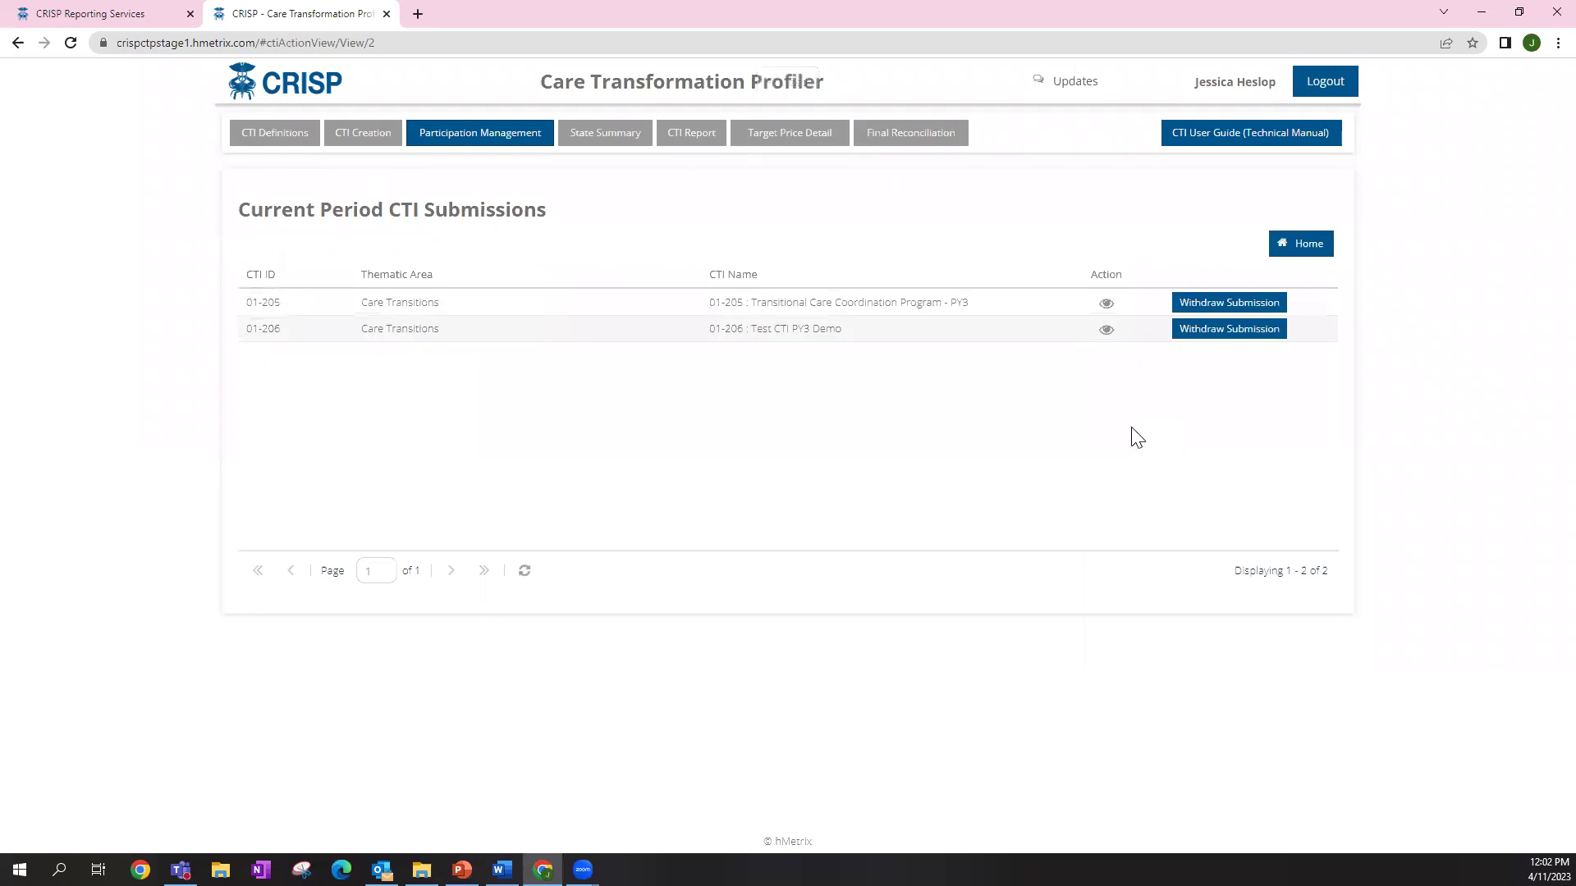
{"action": "left_click", "coordinate": [788, 330]}
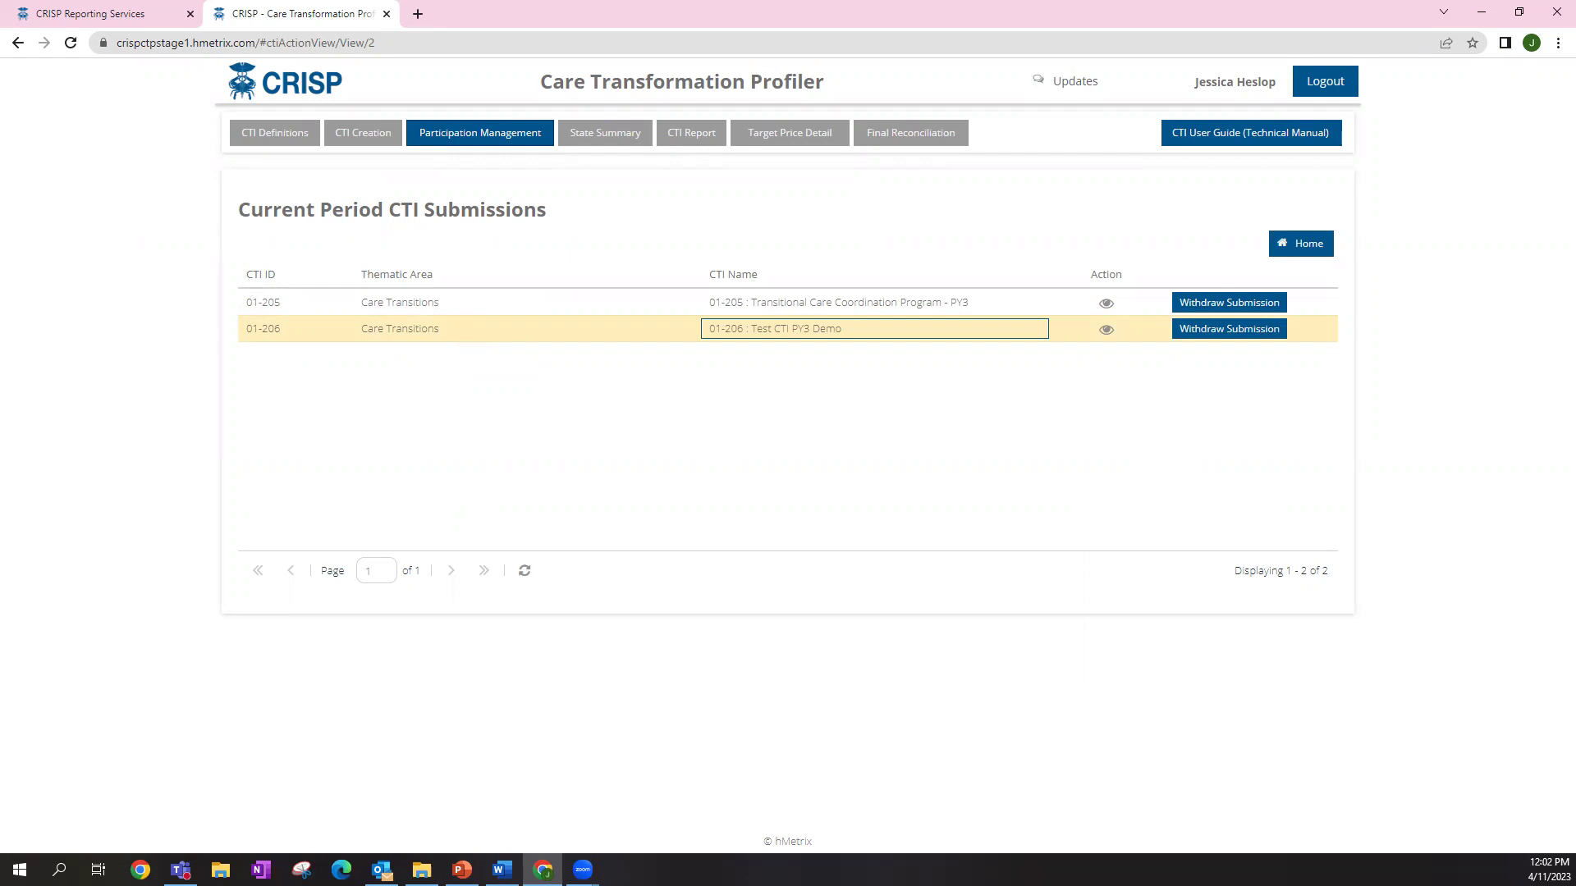
{"action": "key", "text": "alt+Tab"}
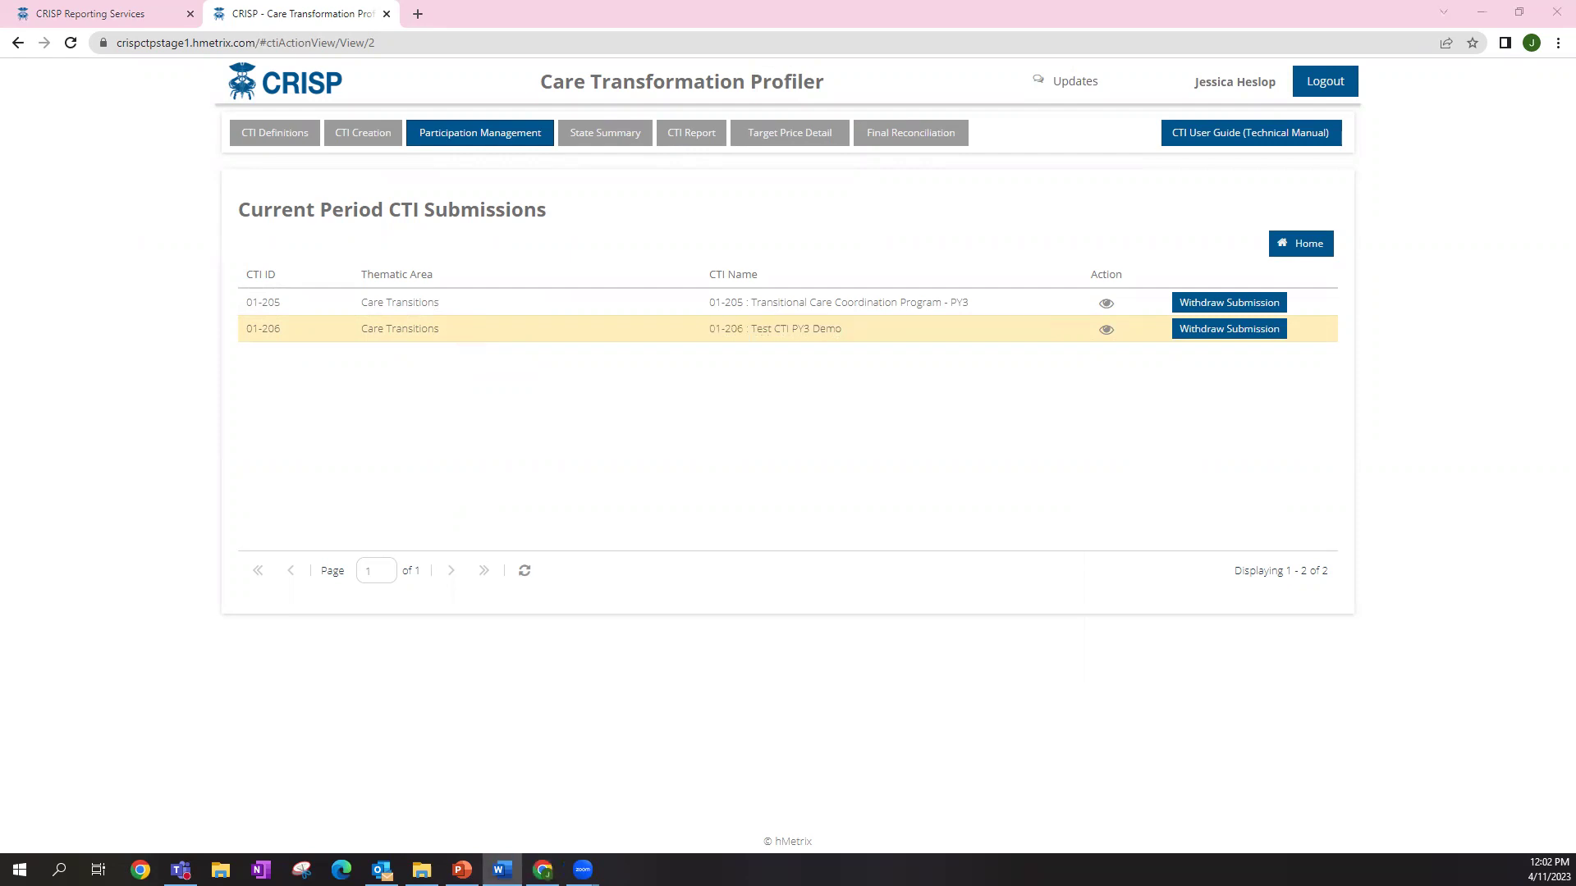
{"action": "left_click", "coordinate": [1194, 338]}
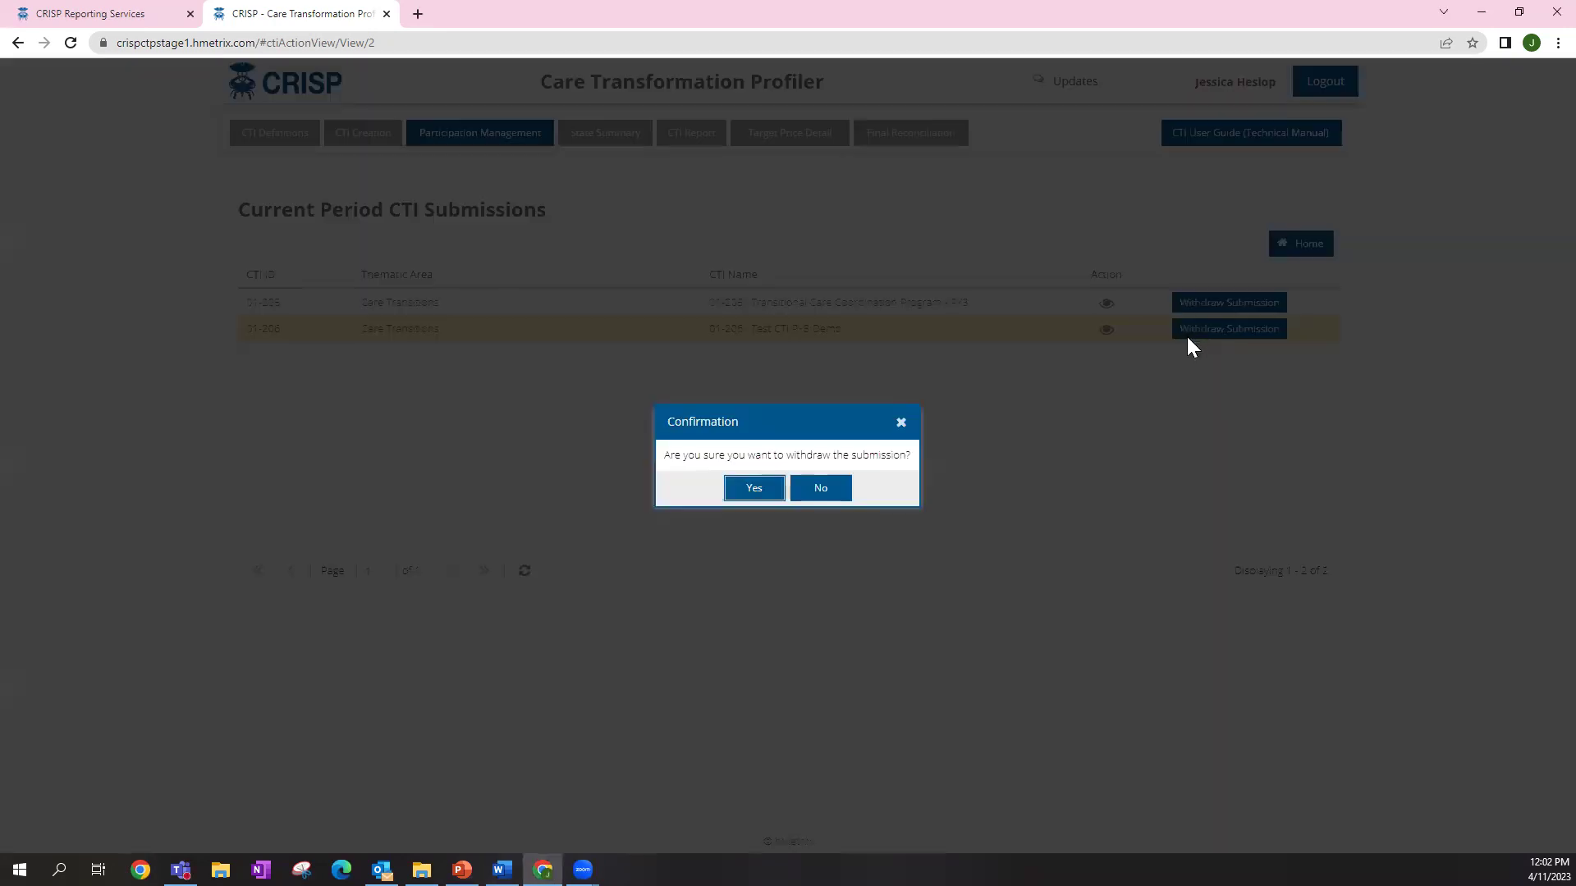
{"action": "left_click", "coordinate": [754, 489]}
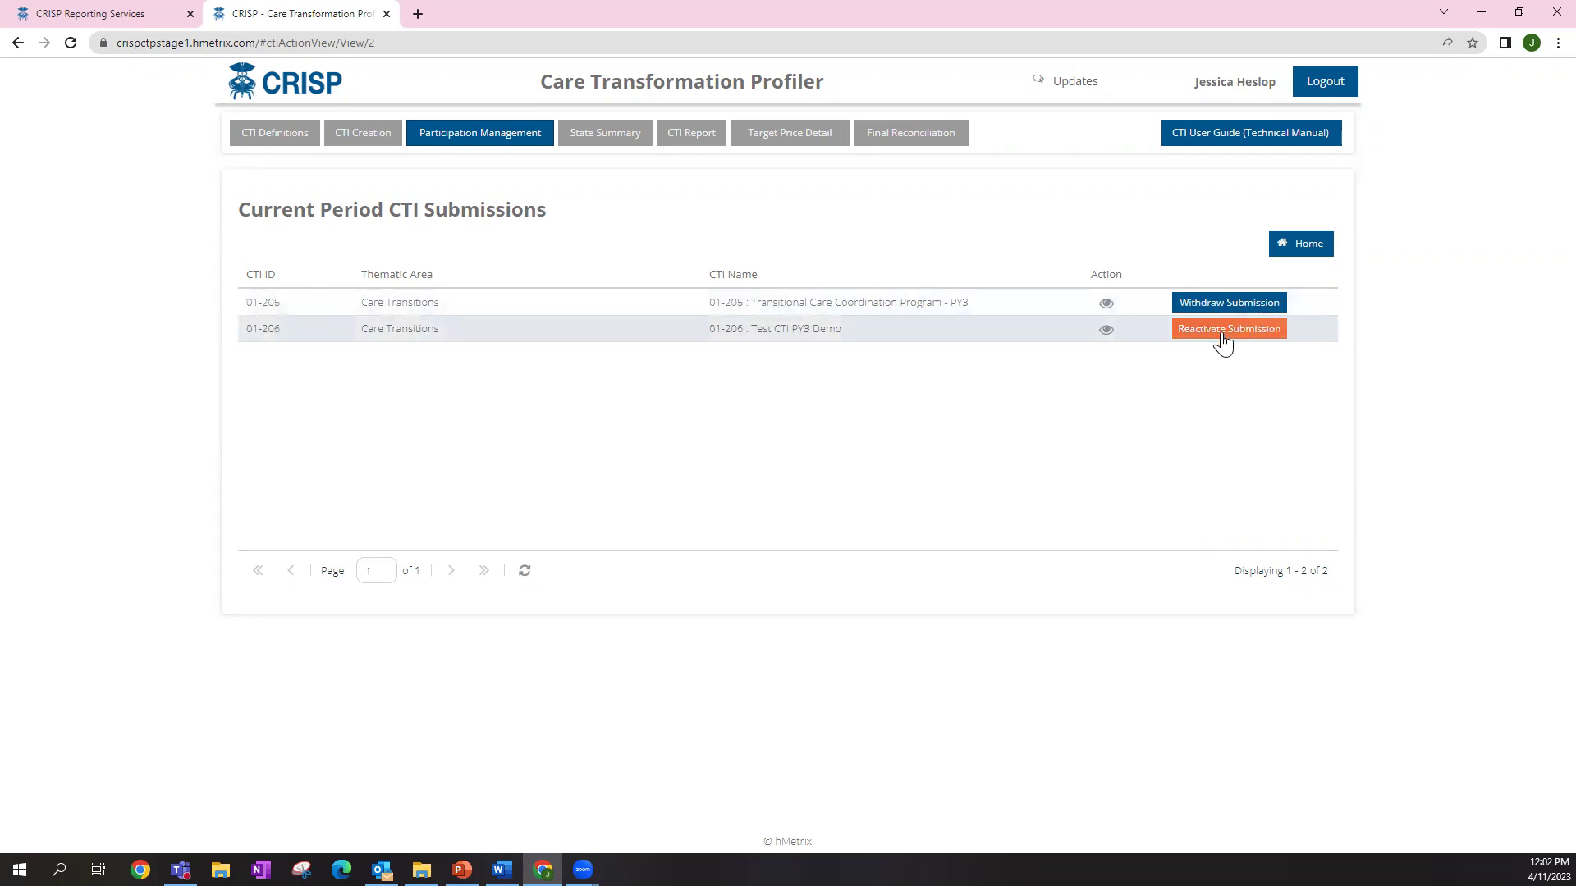
Reactivate the withdrawn Test CTI PY3 Demo submission and return to the Participation Management page
{"action": "left_click", "coordinate": [1204, 335]}
{"action": "left_click", "coordinate": [739, 489]}
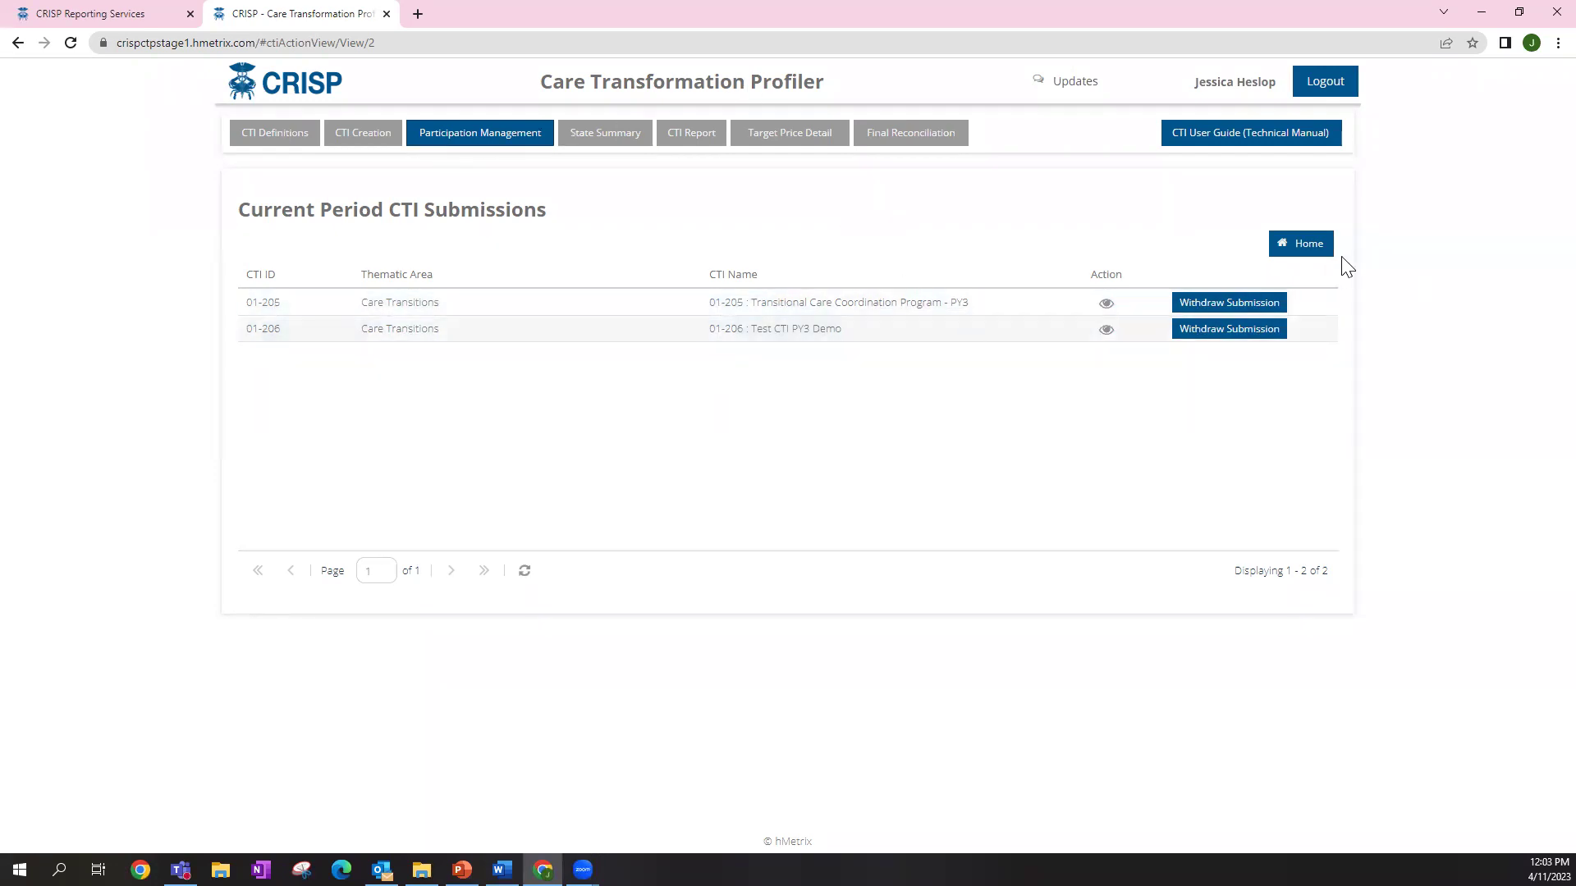
{"action": "left_click", "coordinate": [462, 138]}
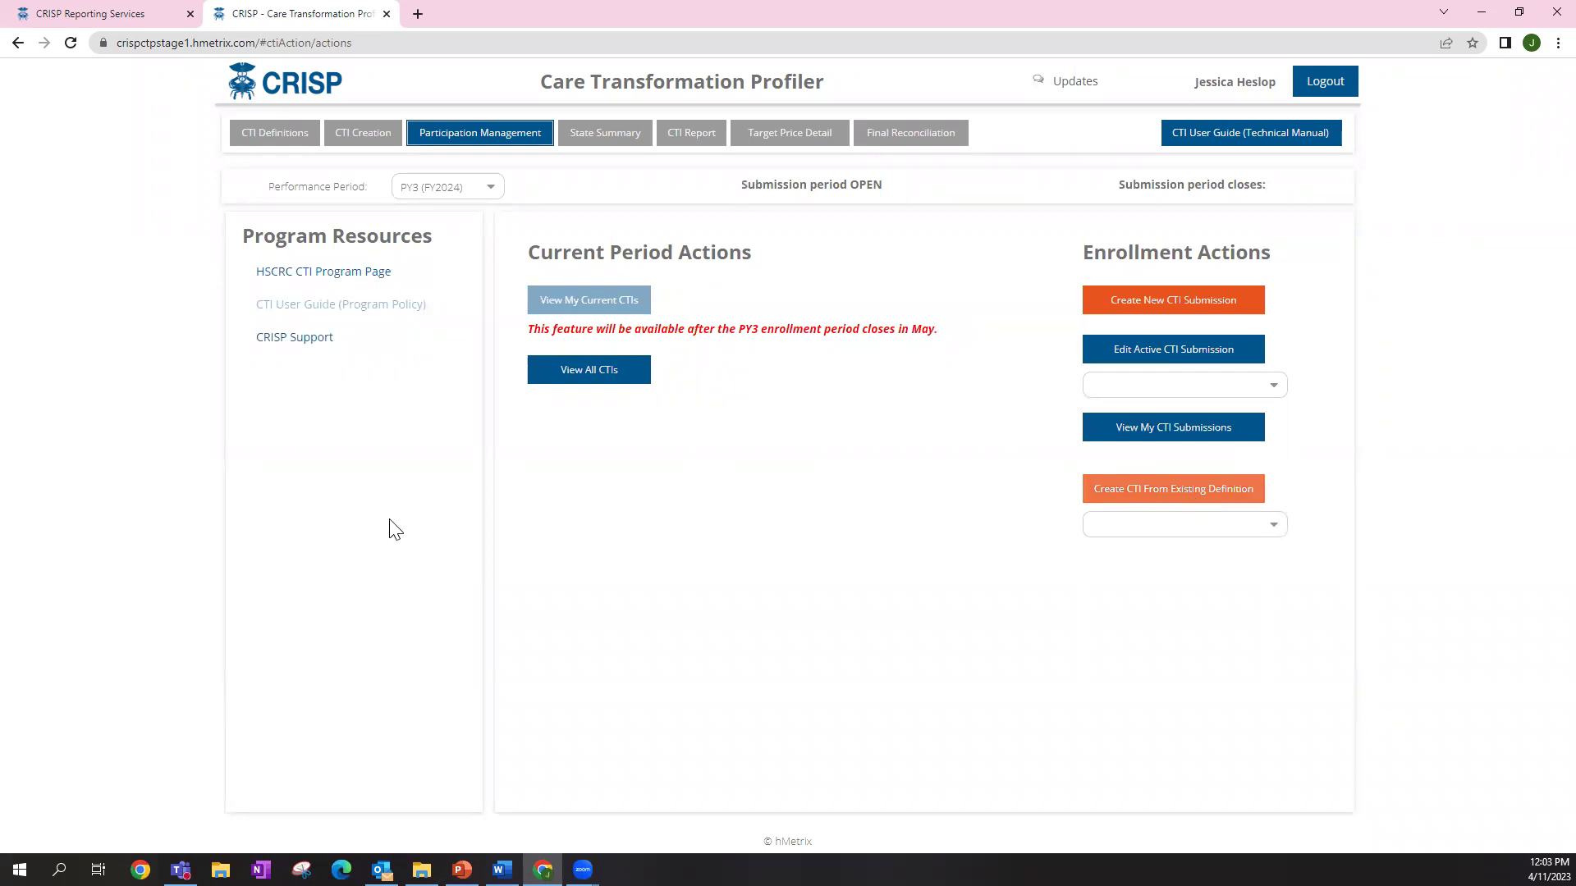
Create a new CTI from the existing definition 01-111 - My Care Transitions CTI
{"action": "key", "text": "alt+Tab"}
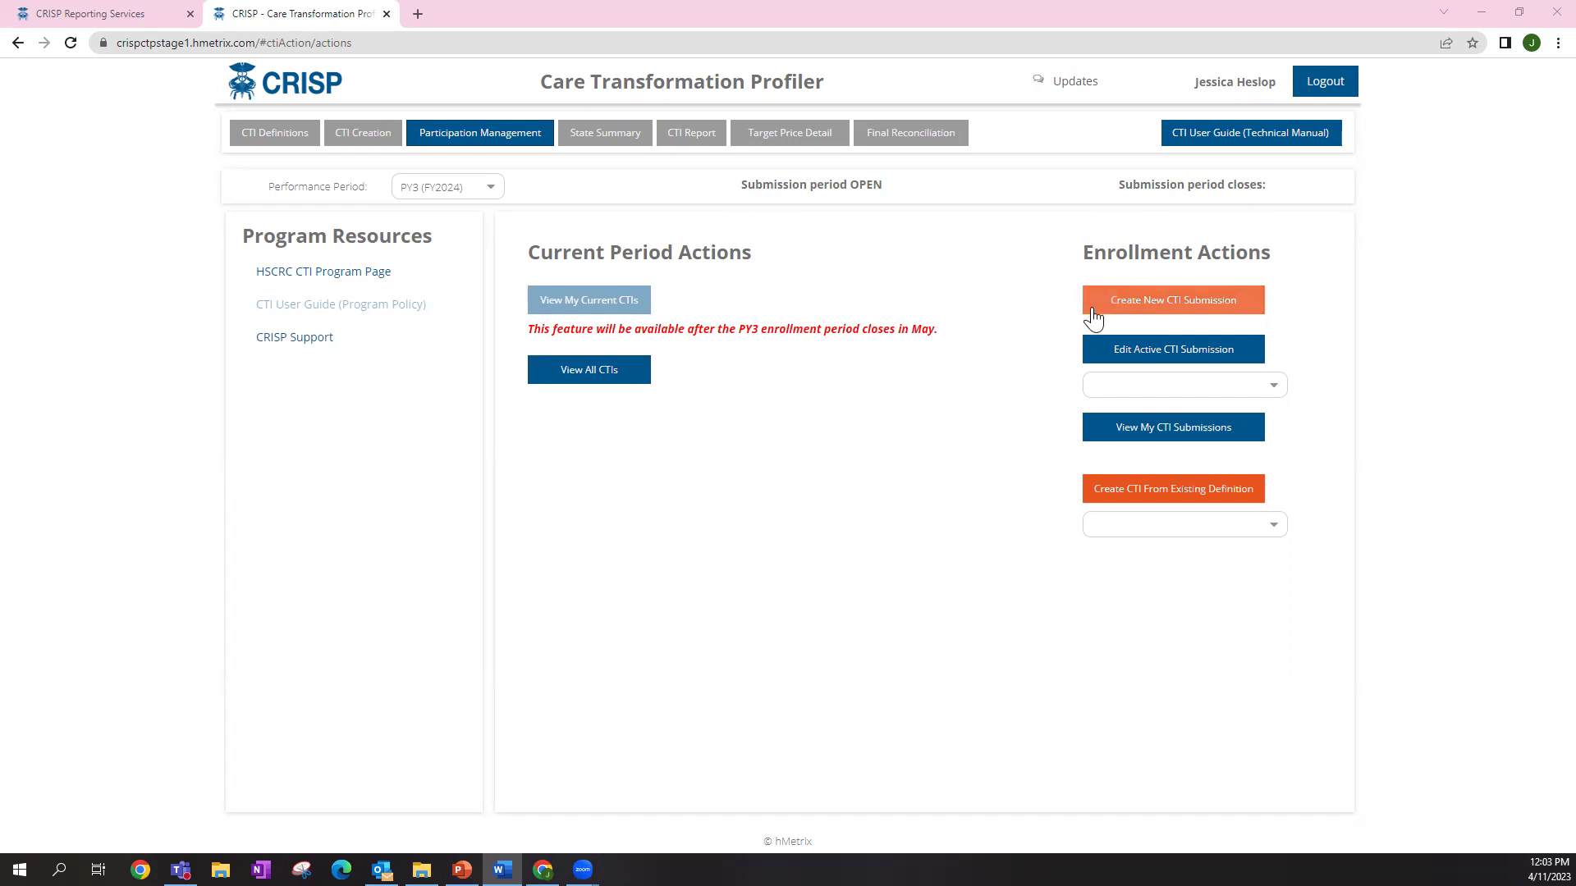
{"action": "left_click", "coordinate": [1274, 527]}
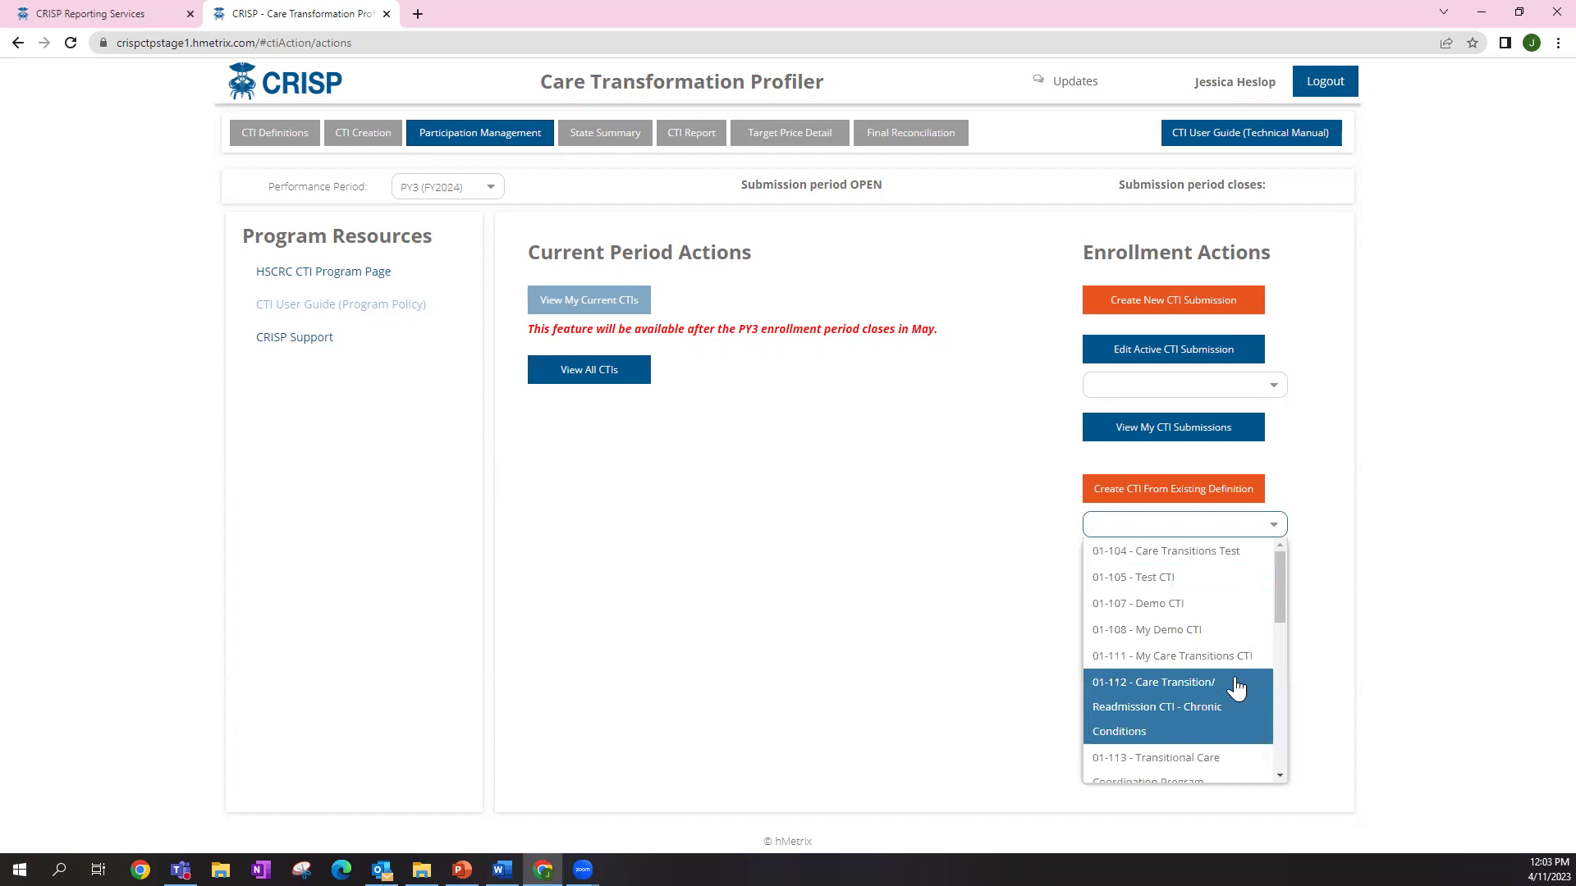
{"action": "scroll", "coordinate": [1235, 634], "scroll_direction": "down", "scroll_amount": 1}
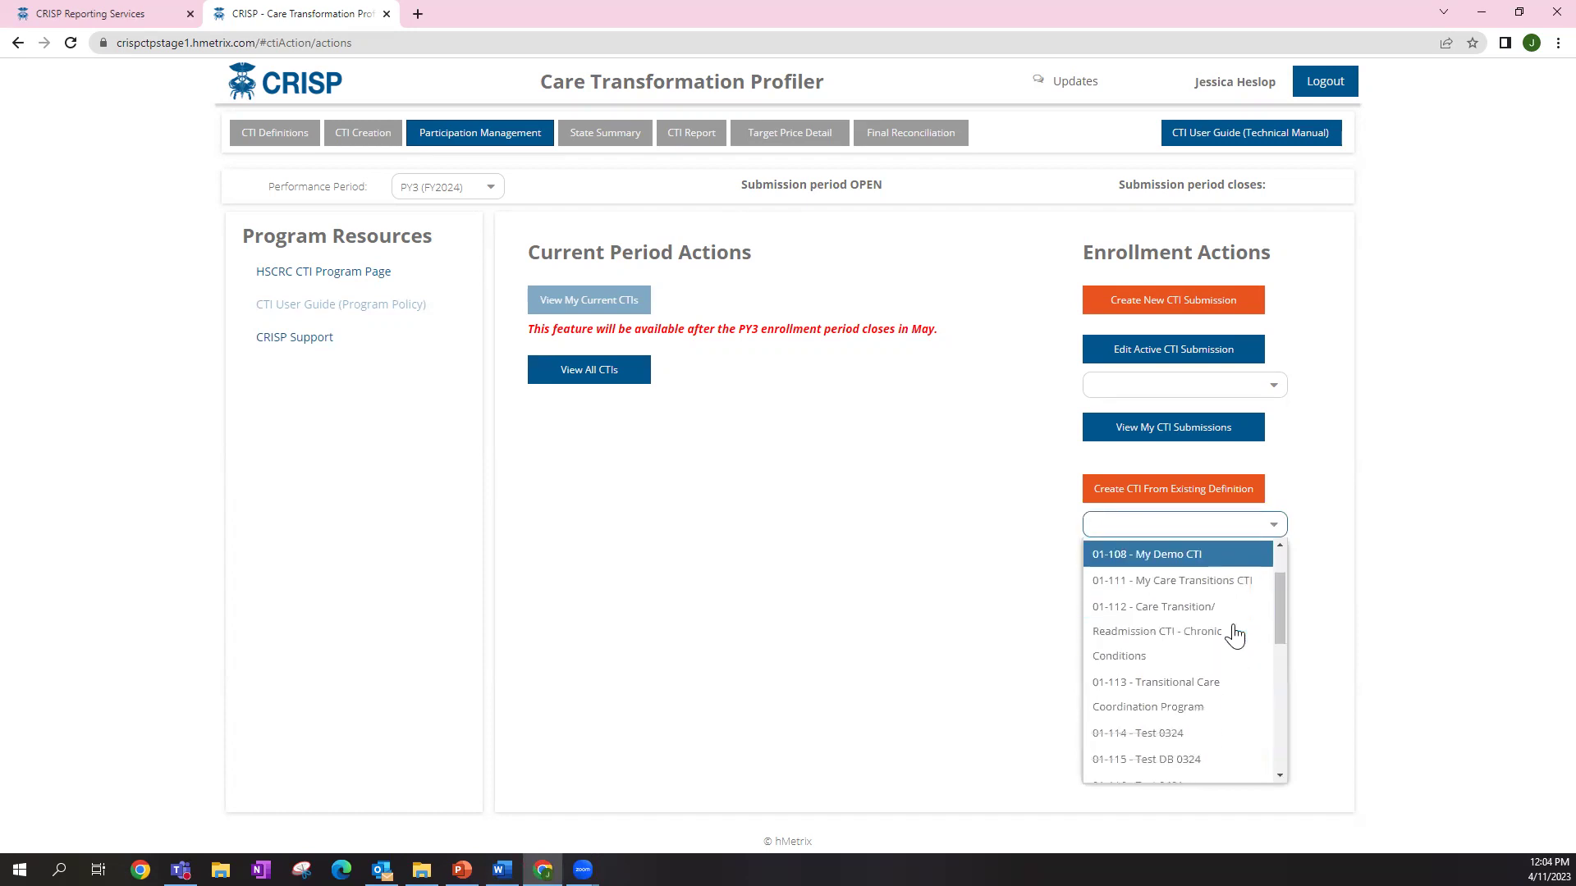
{"action": "scroll", "coordinate": [1235, 635], "scroll_direction": "down", "scroll_amount": 2}
{"action": "scroll", "coordinate": [1236, 637], "scroll_direction": "up", "scroll_amount": 1}
{"action": "scroll", "coordinate": [1238, 639], "scroll_direction": "up", "scroll_amount": 3}
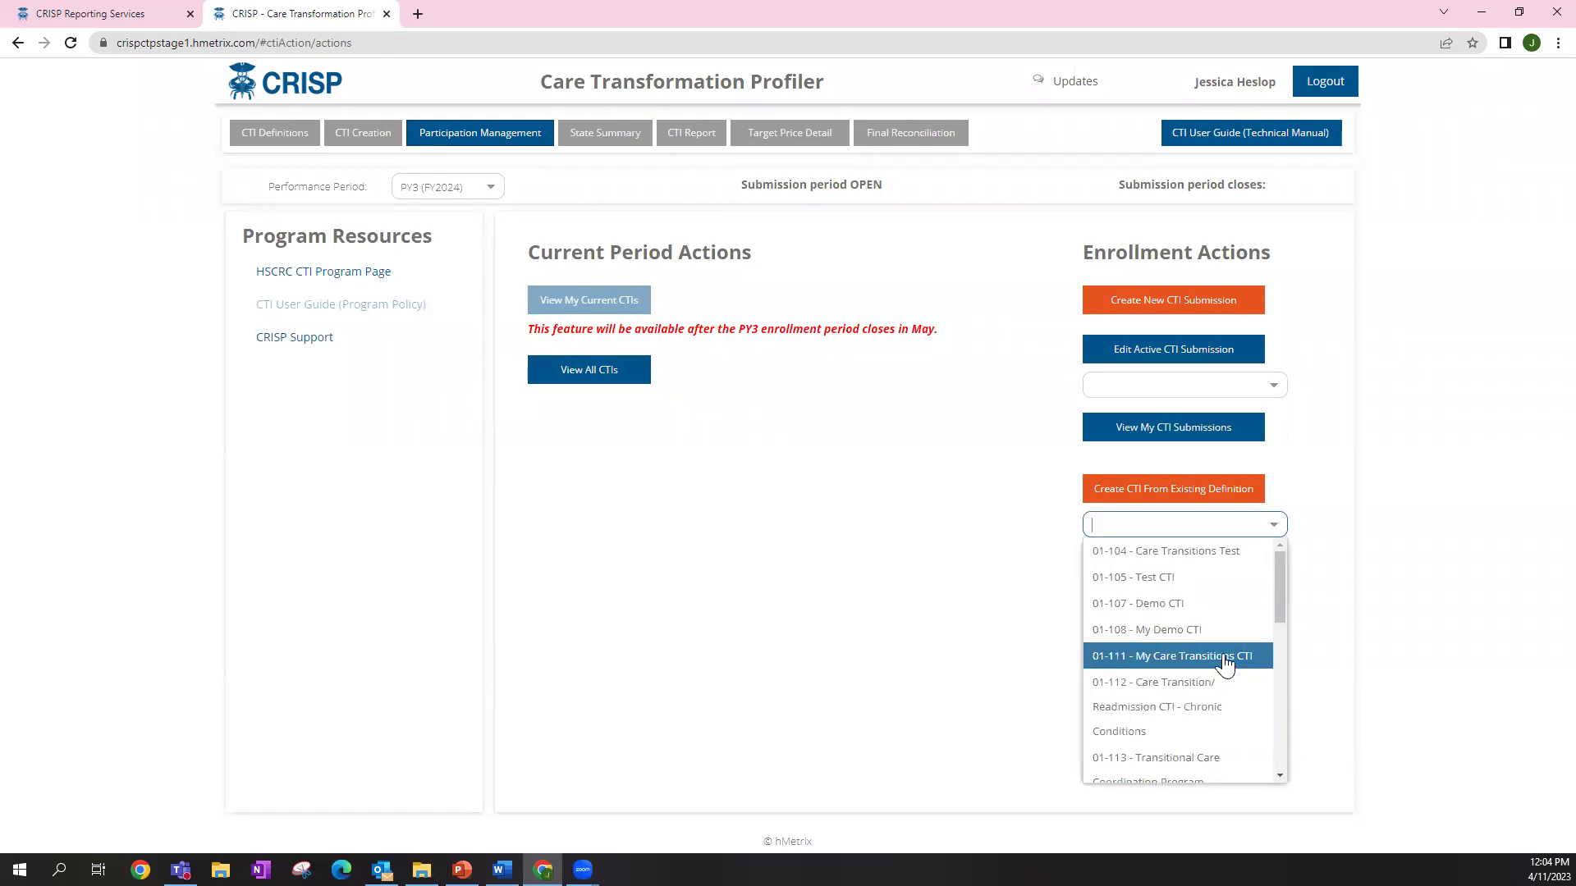
{"action": "left_click", "coordinate": [1227, 665]}
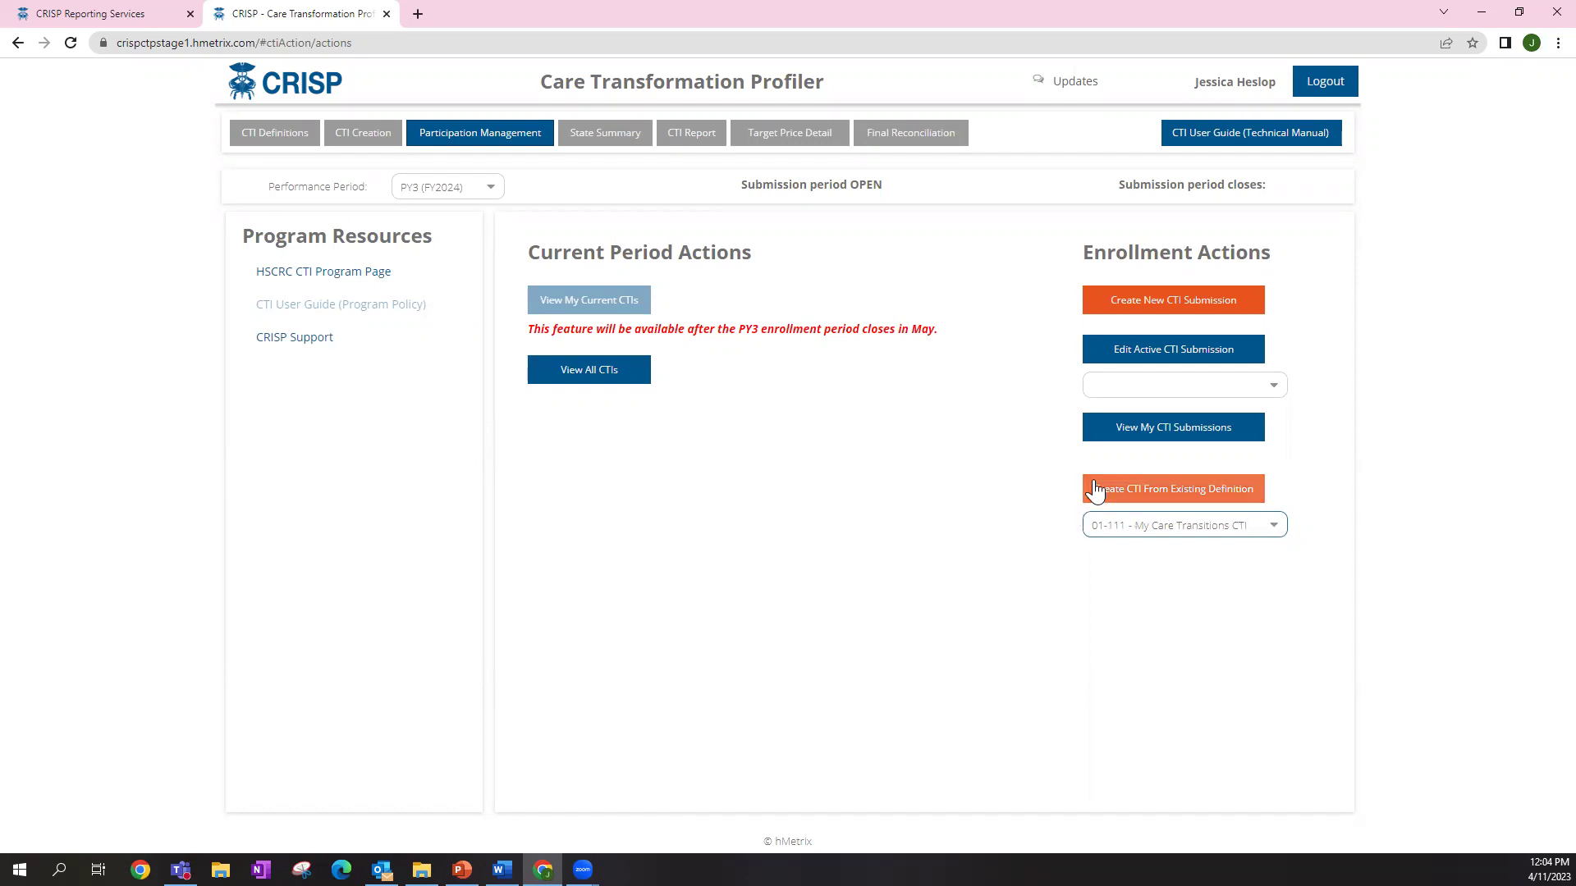
{"action": "left_click", "coordinate": [1116, 496]}
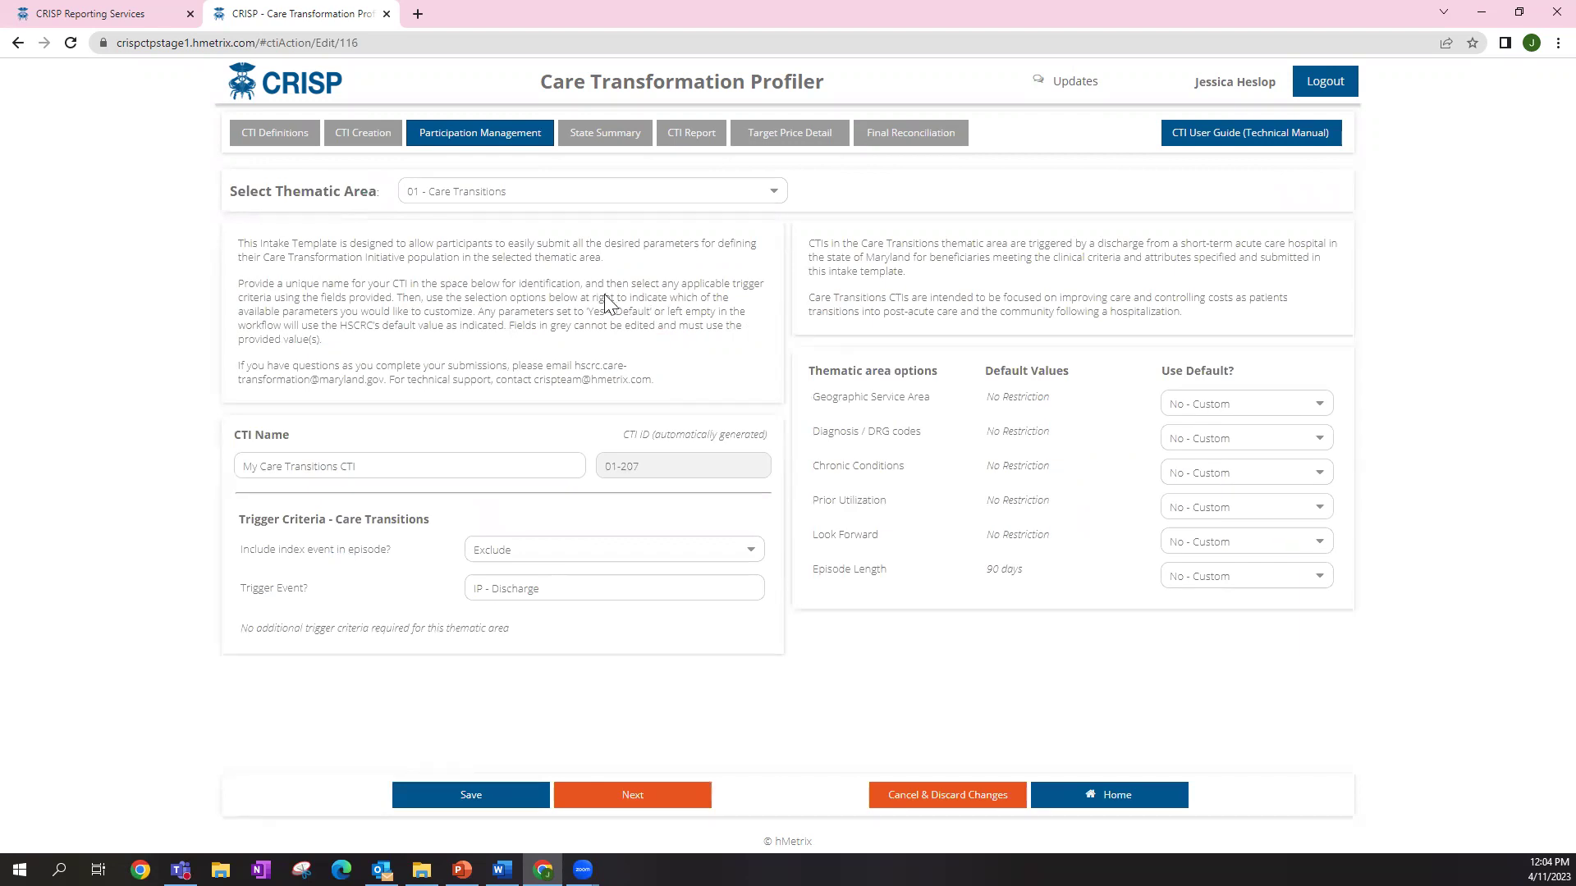
Change the CTI name to My Care Transitions CTI PY3 and continue to the Basic CTI Information page
{"action": "left_click", "coordinate": [380, 469]}
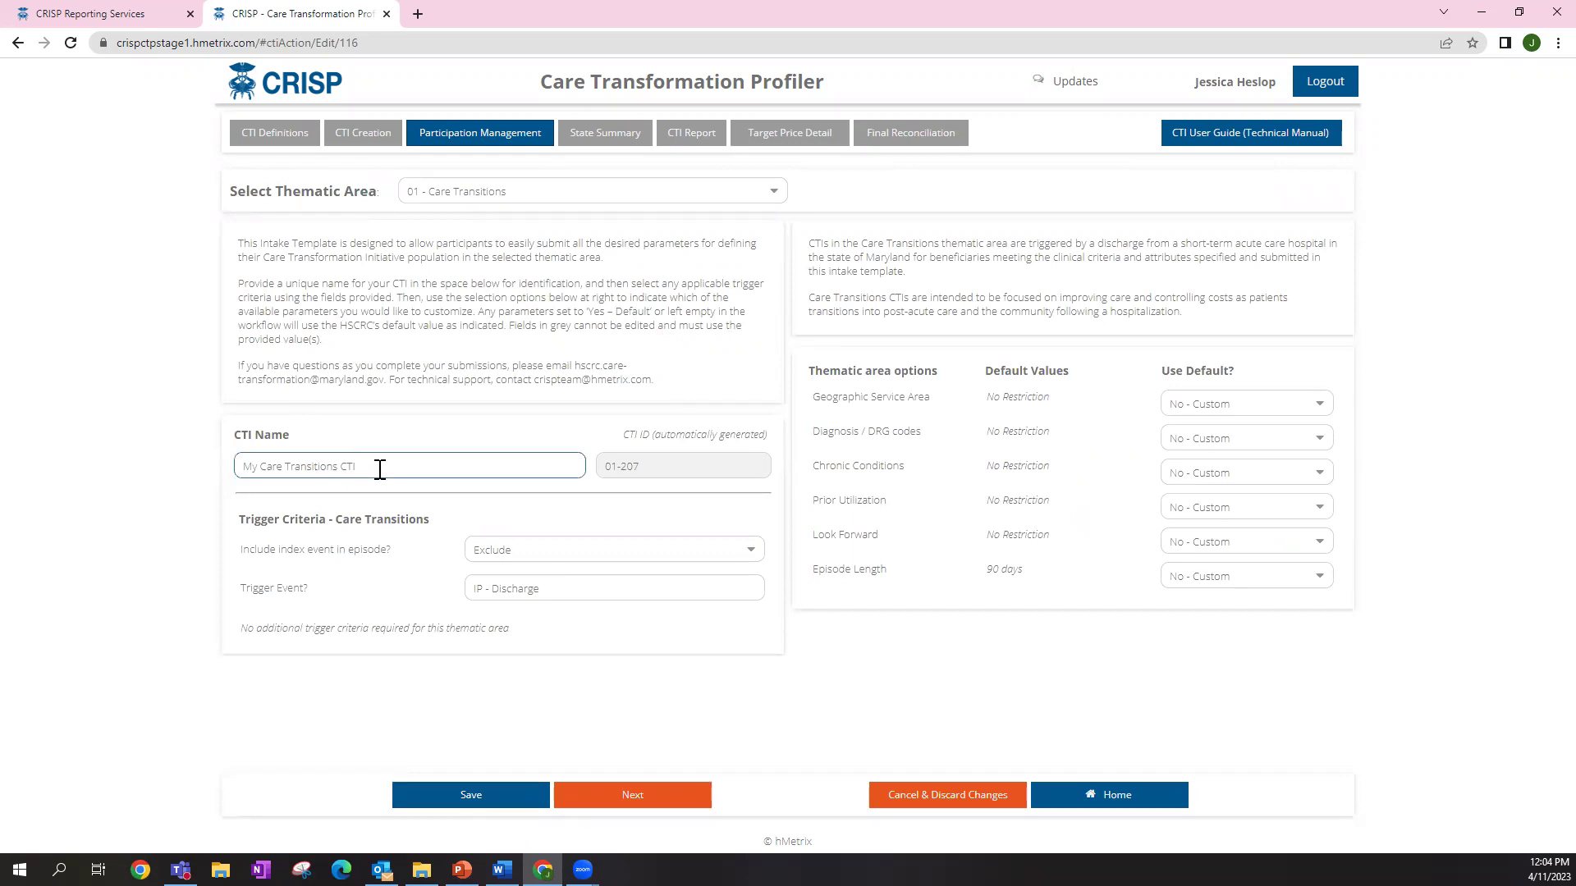
{"action": "type", "text": "PY3"}
{"action": "left_click_drag", "start_coordinate": [667, 468], "coordinate": [554, 461]}
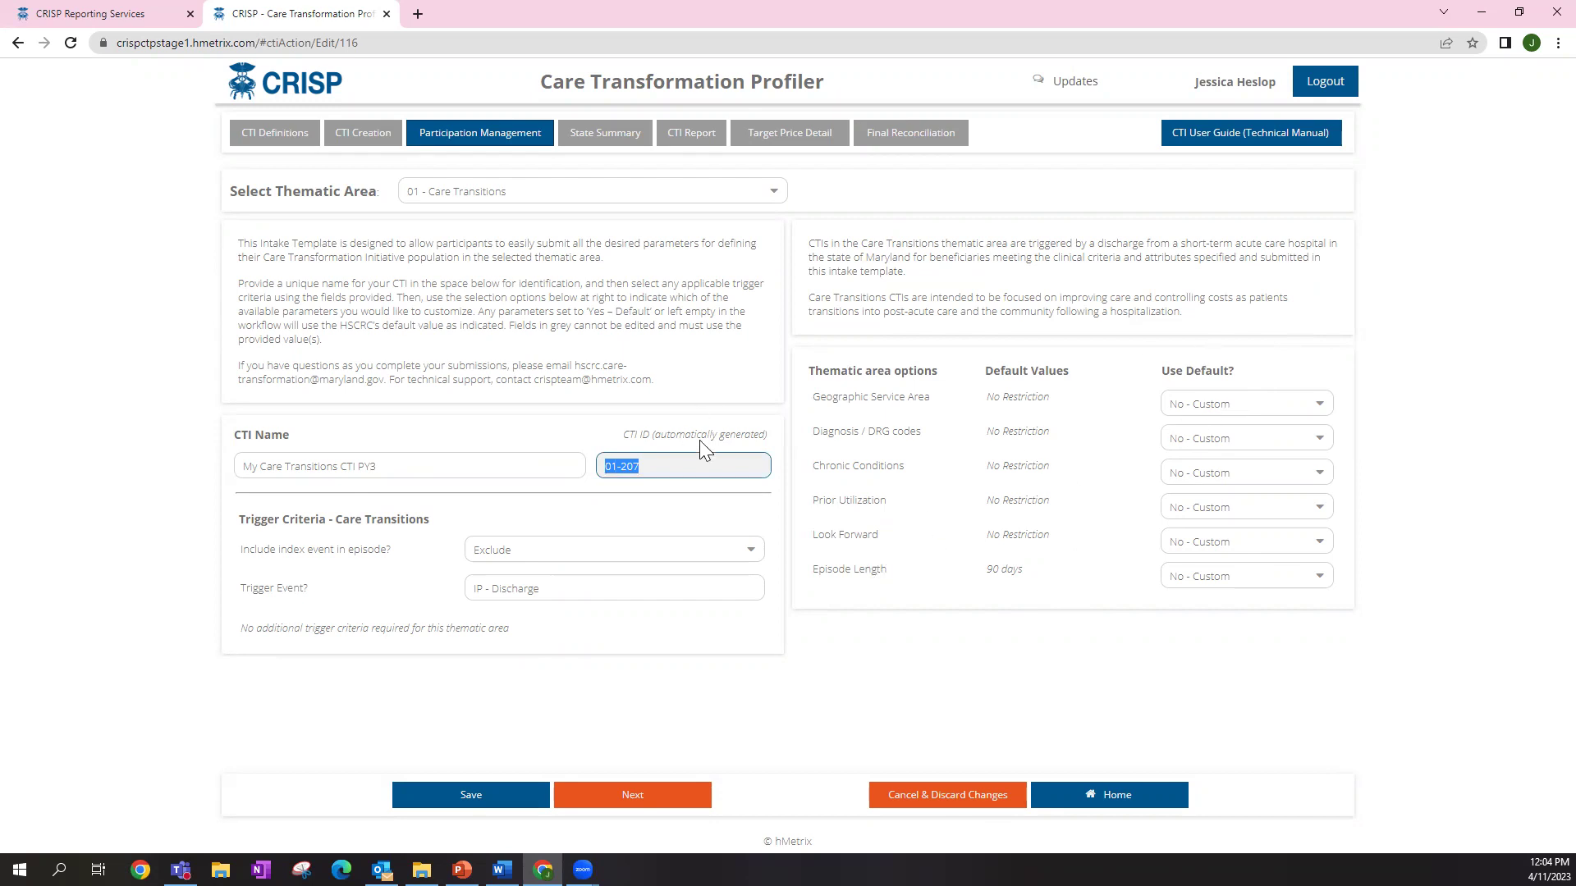
{"action": "left_click", "coordinate": [659, 797]}
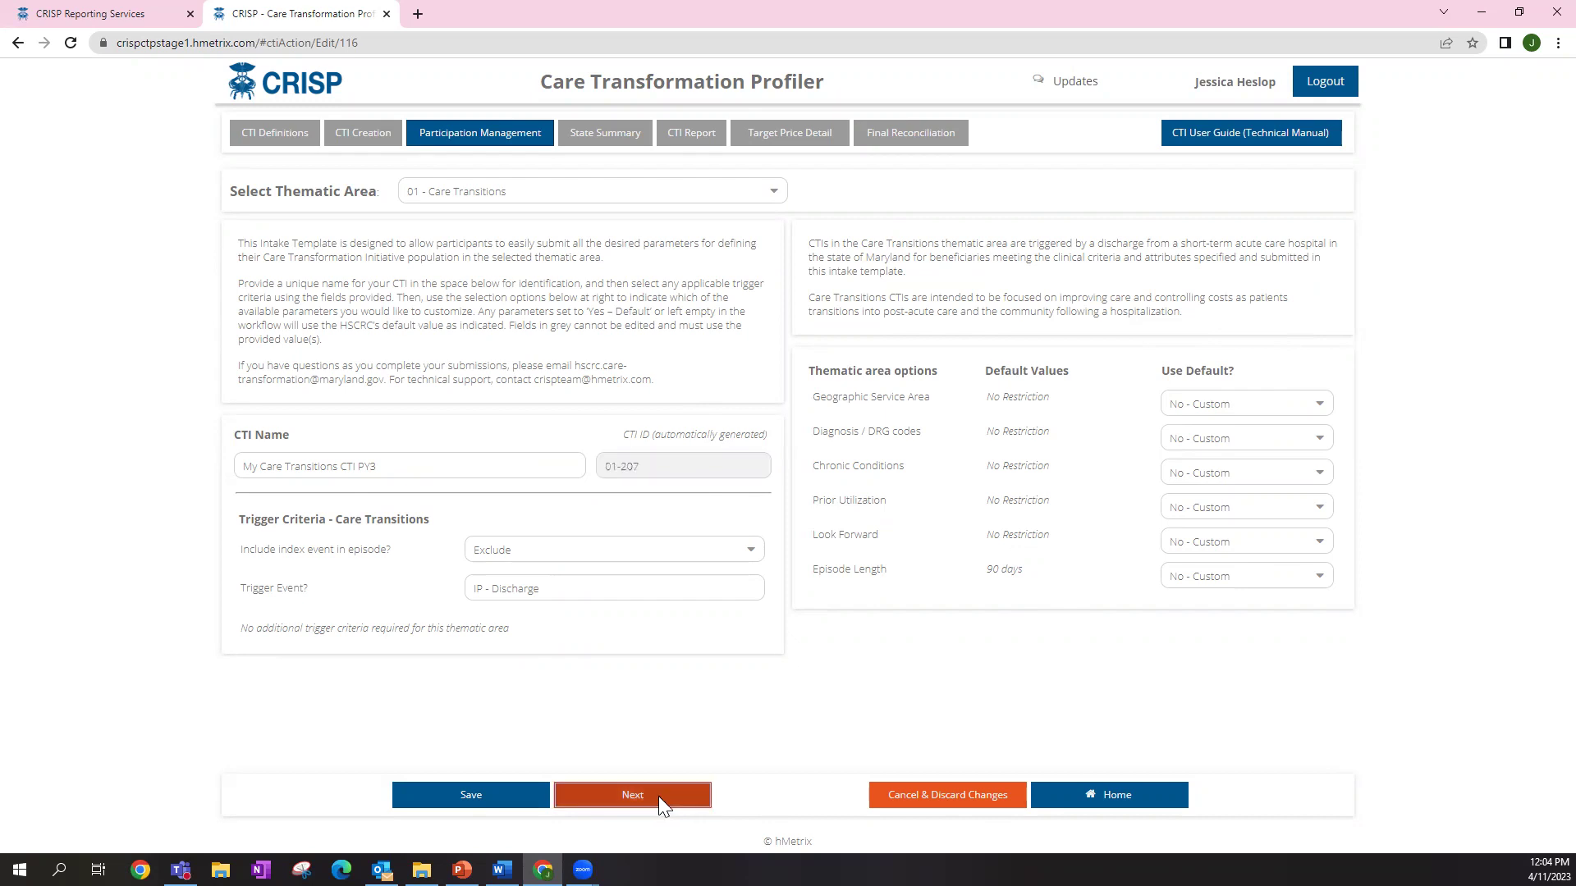
{"action": "left_click", "coordinate": [753, 492]}
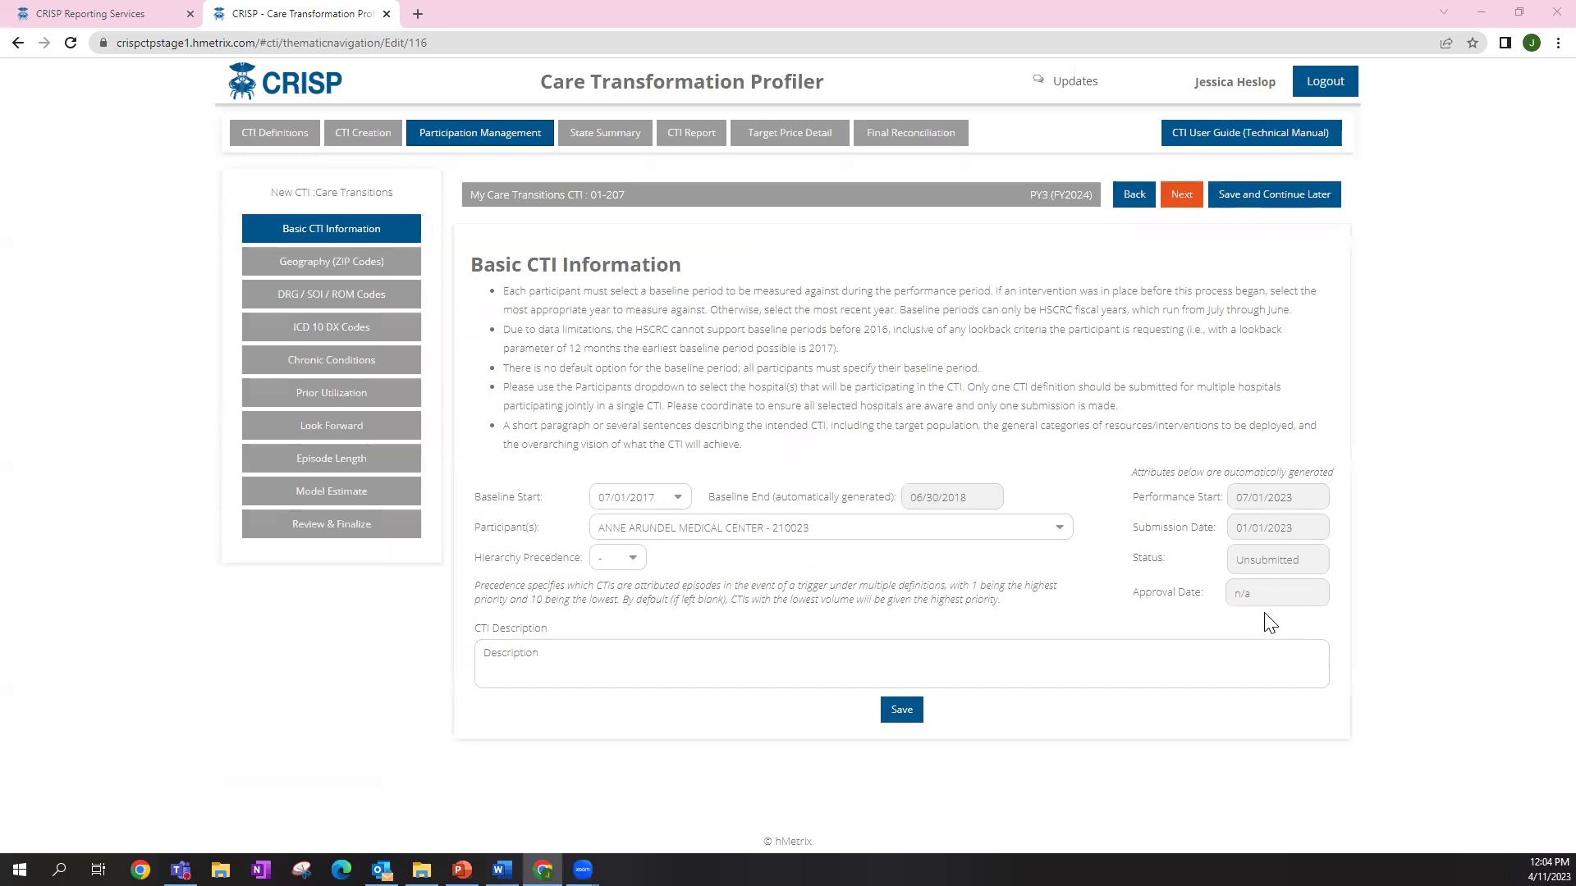
Review the copied DRG / SOI / ROM list in its grid view and look at the ICD 10 DX Codes page
{"action": "left_click", "coordinate": [345, 297]}
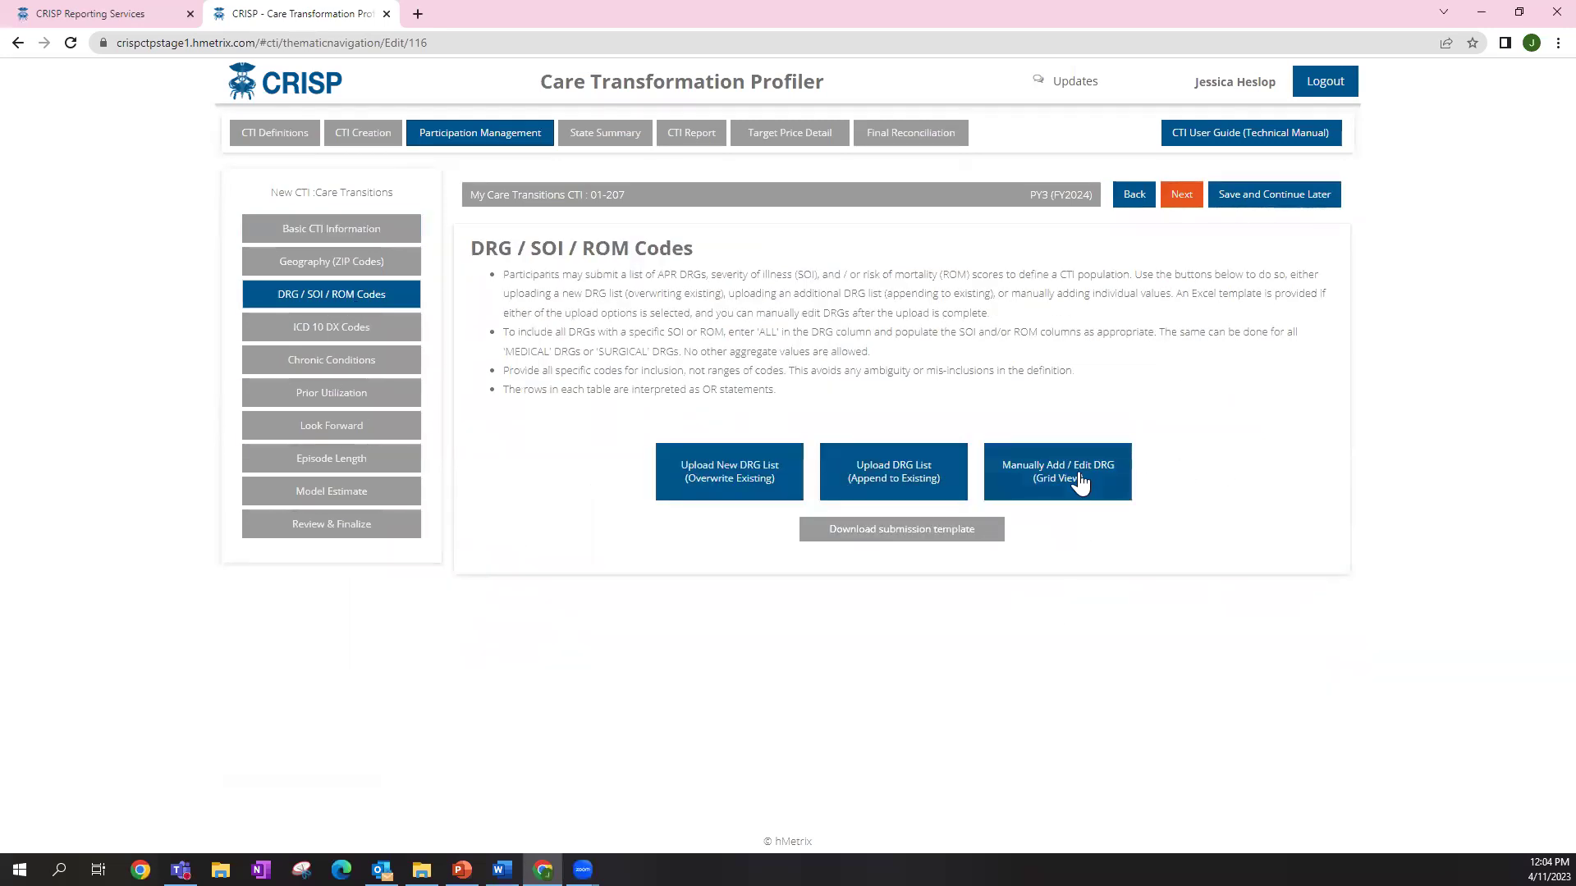
{"action": "left_click", "coordinate": [1080, 484]}
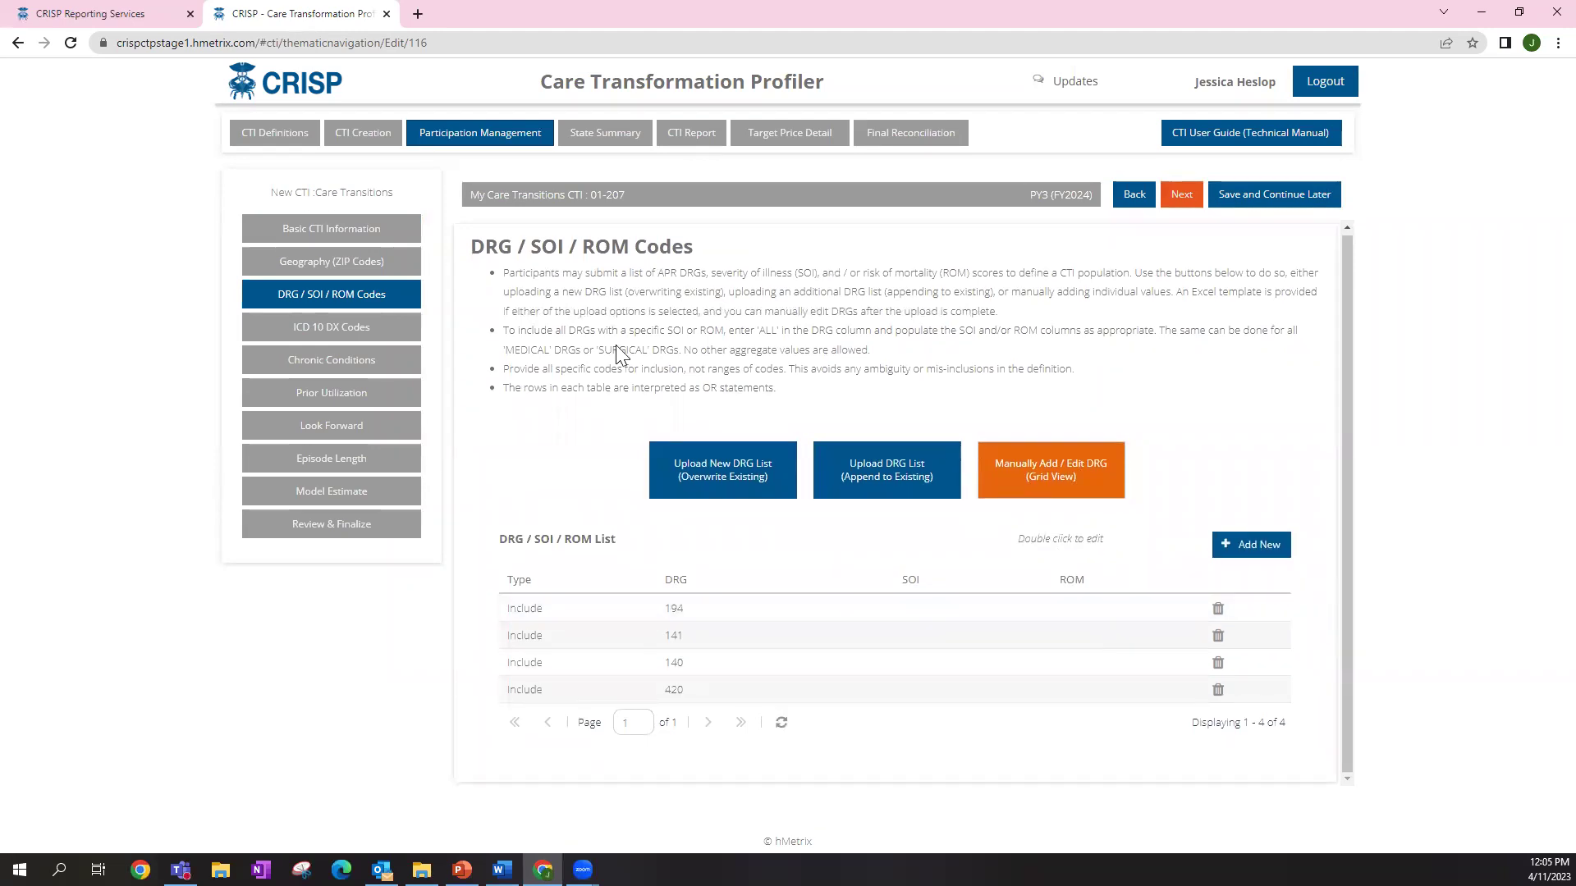
{"action": "left_click", "coordinate": [383, 327]}
Show the Geography ZIP code list in grid view and delete ZIP code 21234
{"action": "left_click", "coordinate": [351, 262]}
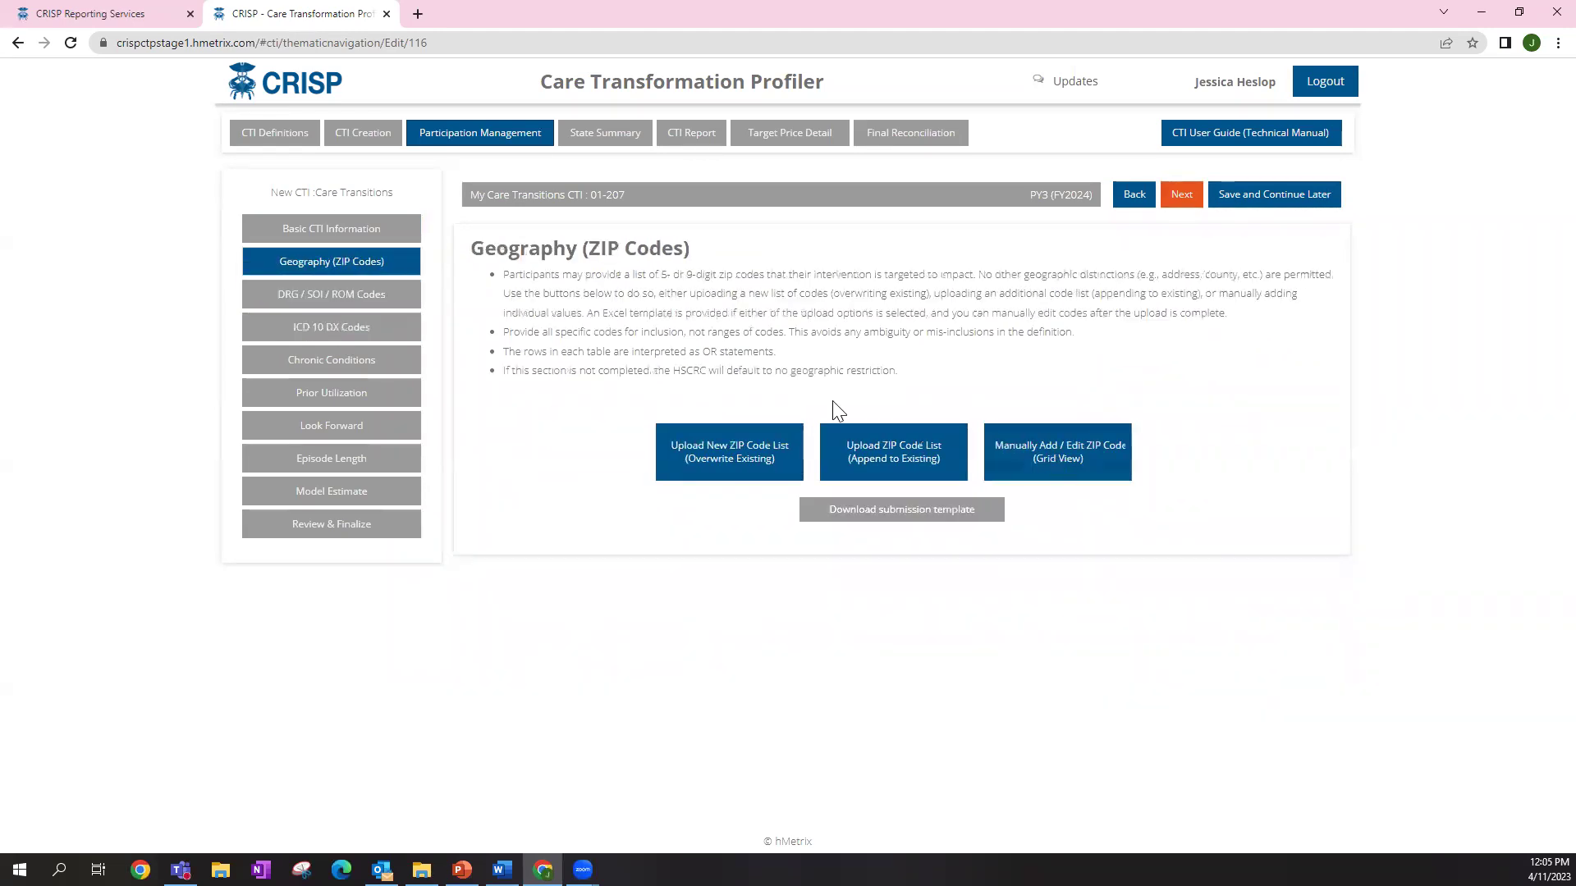
{"action": "left_click", "coordinate": [1097, 445]}
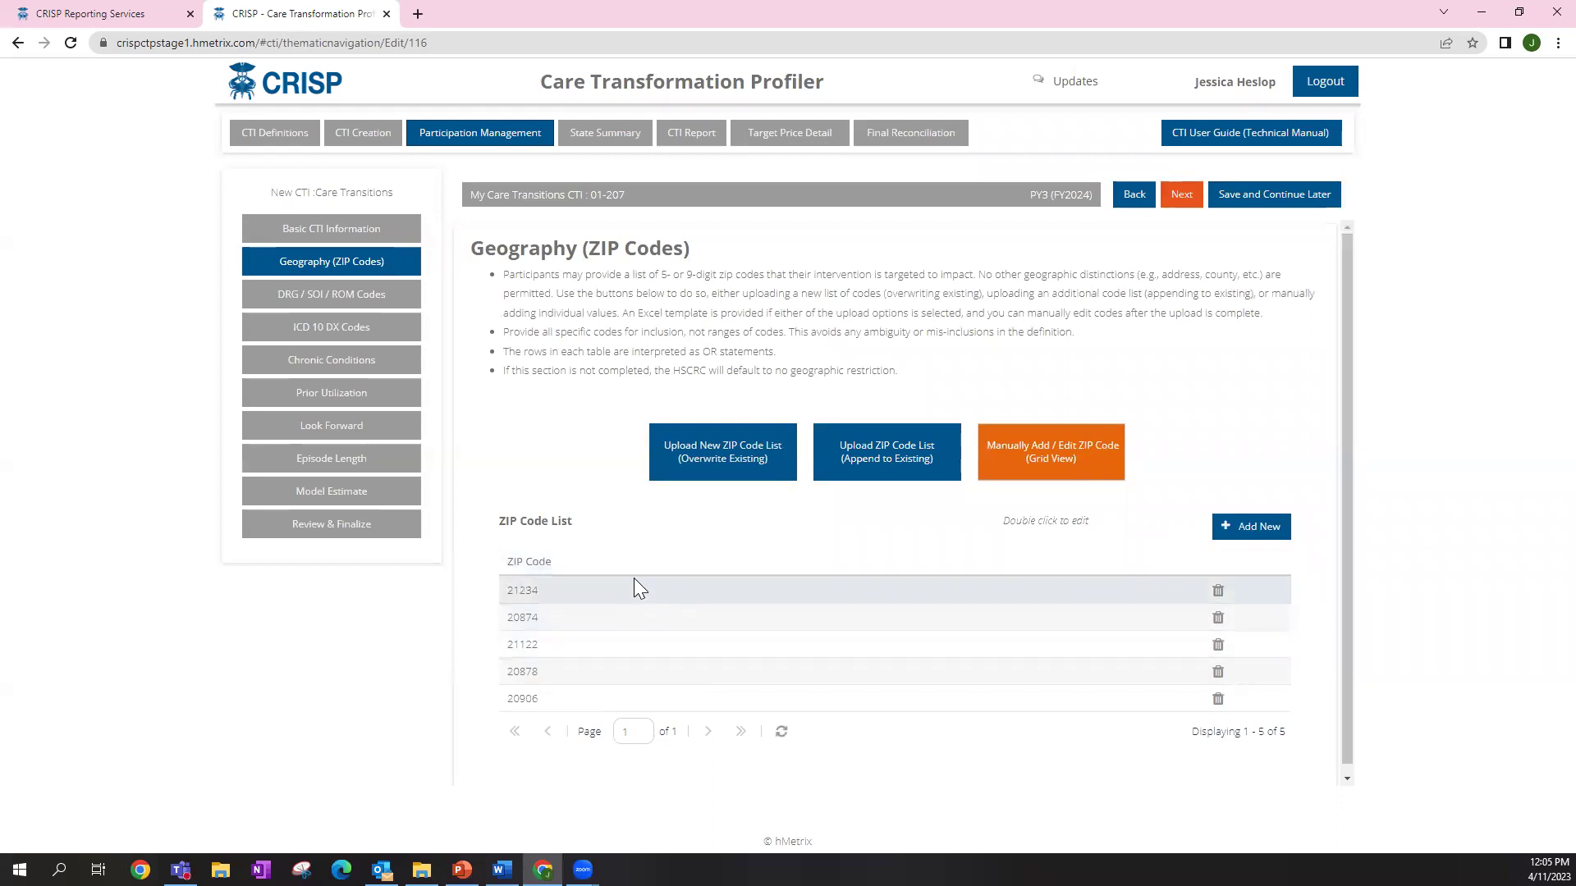
{"action": "scroll", "coordinate": [1135, 656], "scroll_direction": "down", "scroll_amount": 1}
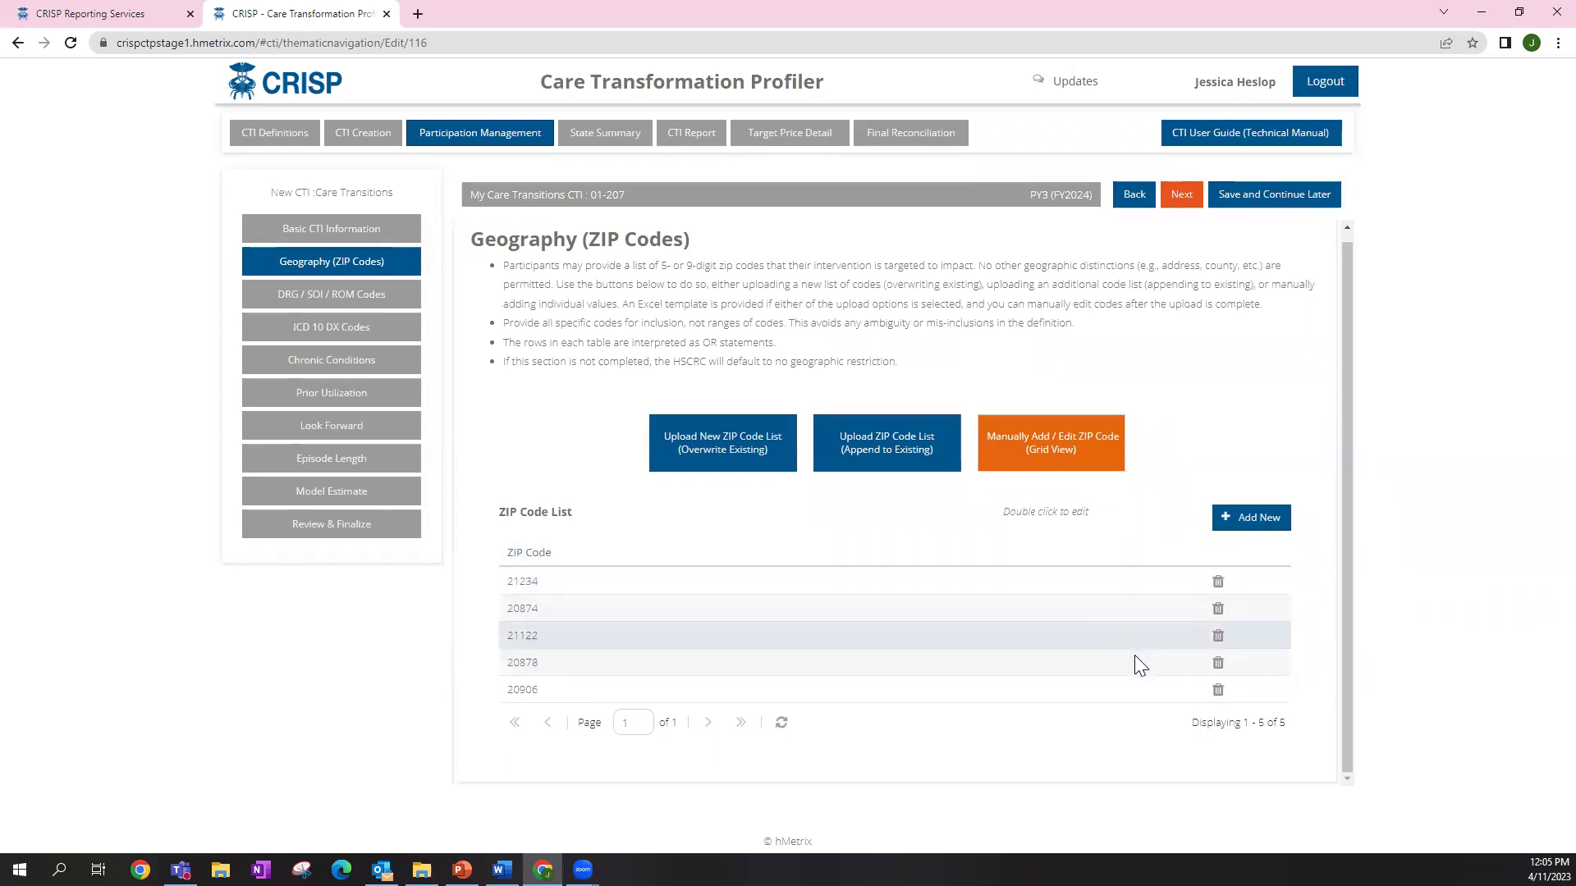
{"action": "left_click", "coordinate": [1218, 585]}
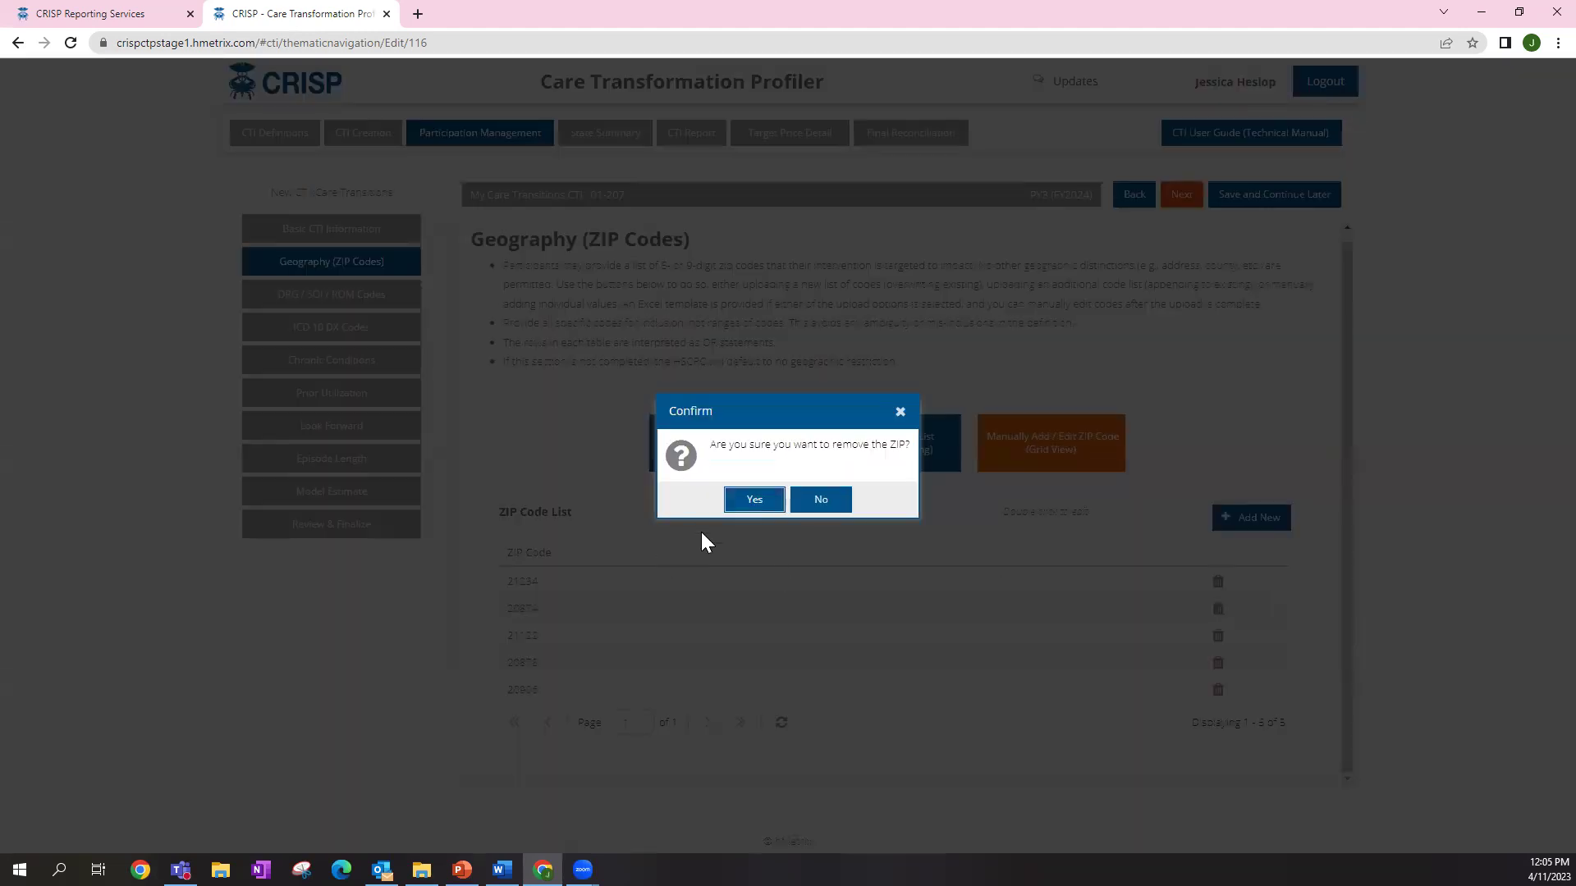
{"action": "left_click", "coordinate": [751, 501]}
Add ZIP code 21230 to the ZIP code list and save the submission to continue later
{"action": "left_click", "coordinate": [1260, 526]}
{"action": "left_click", "coordinate": [753, 441]}
{"action": "type", "text": "21230"}
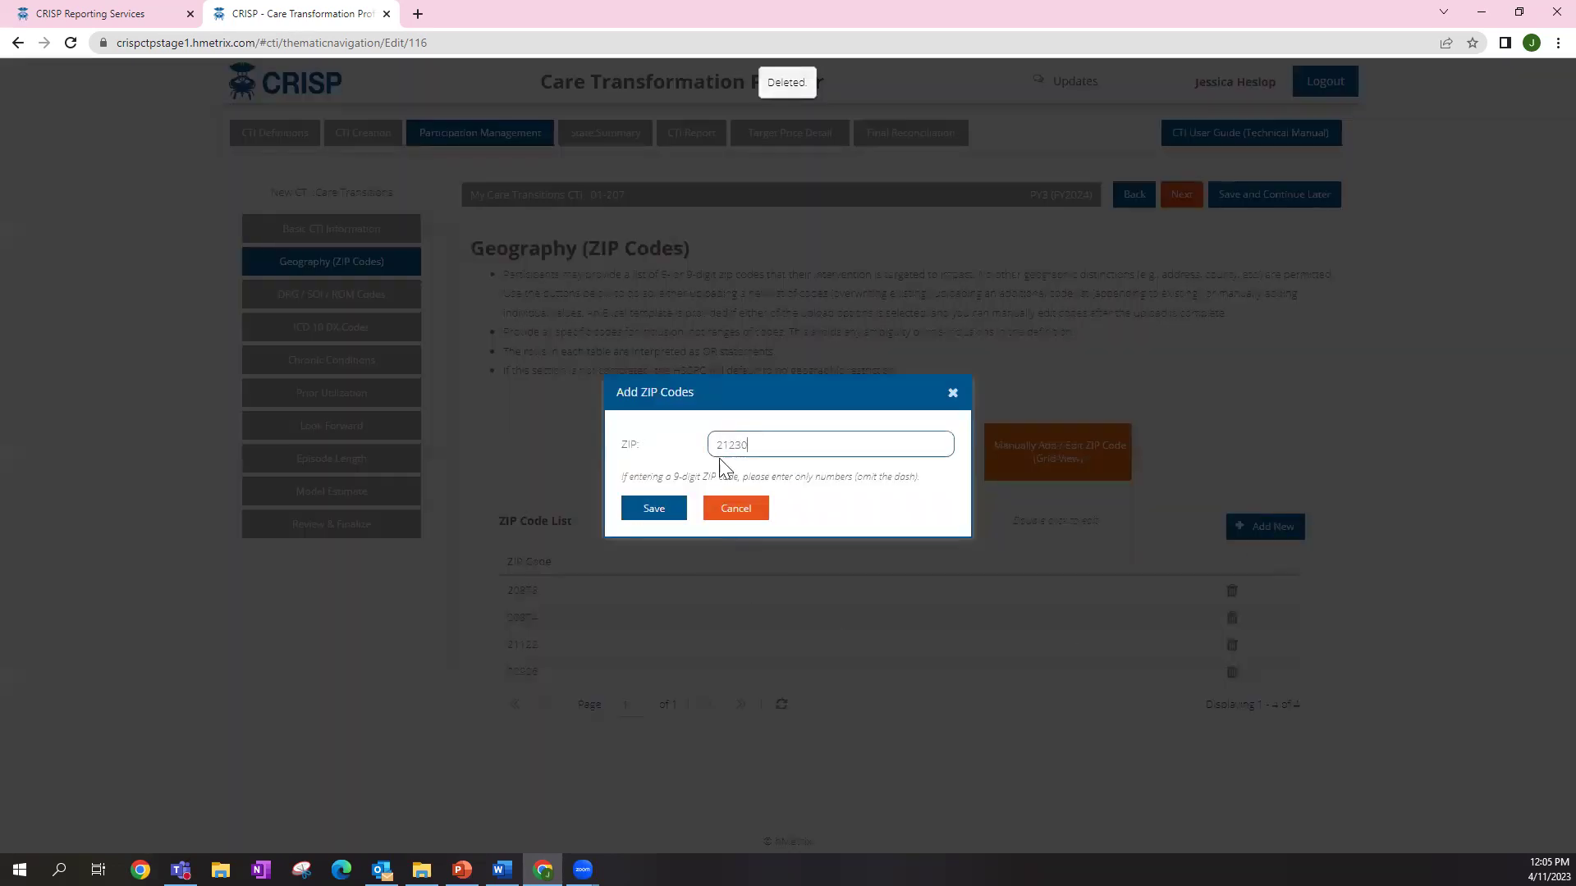
{"action": "left_click", "coordinate": [645, 514]}
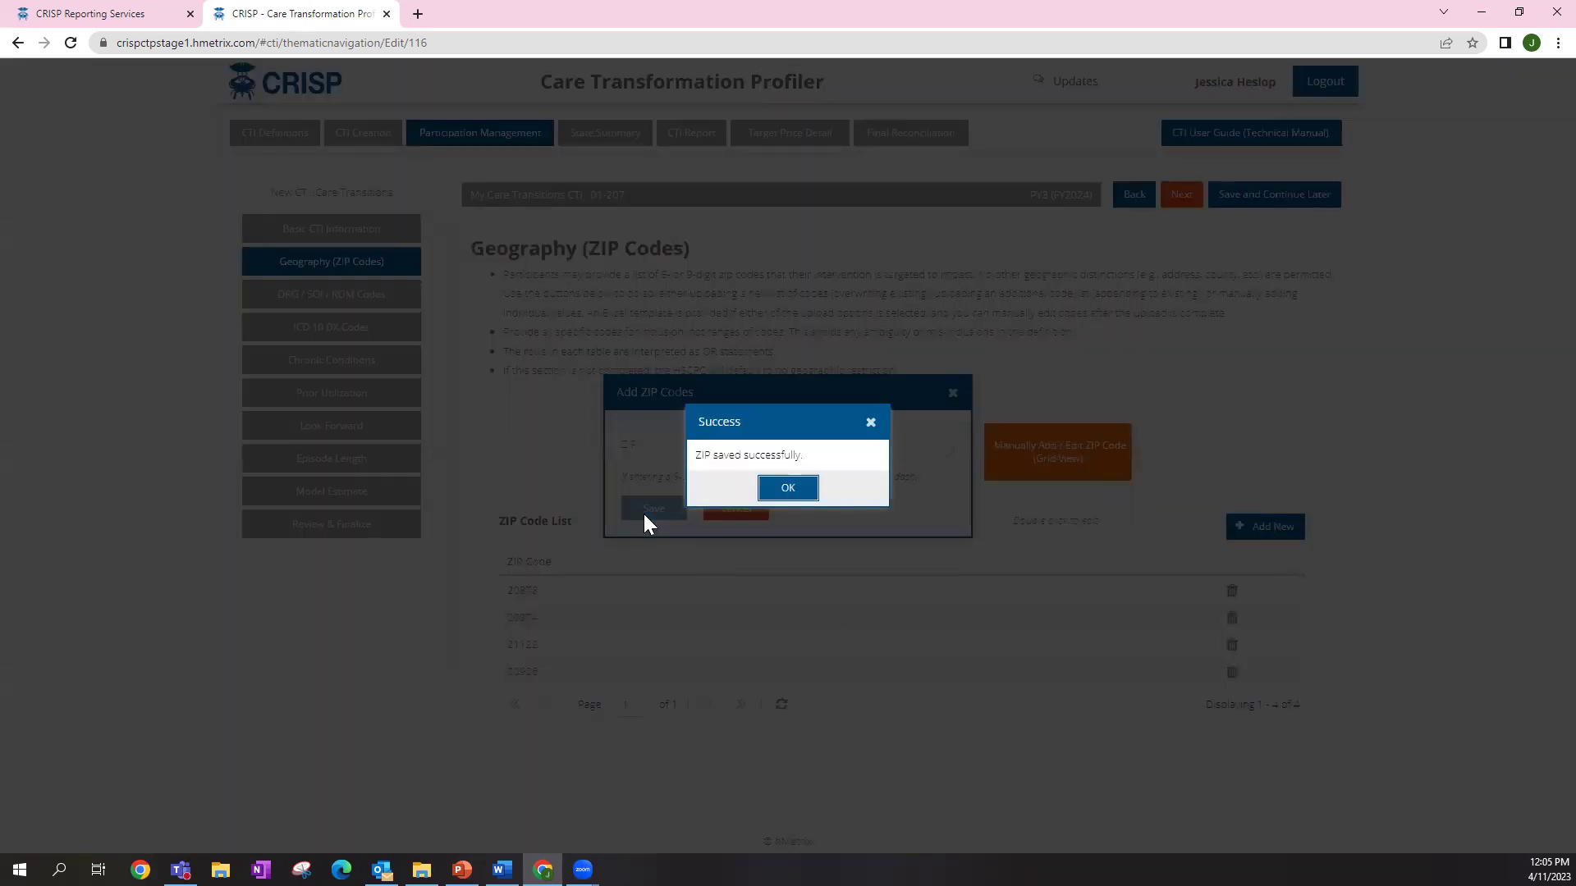
{"action": "left_click", "coordinate": [781, 487]}
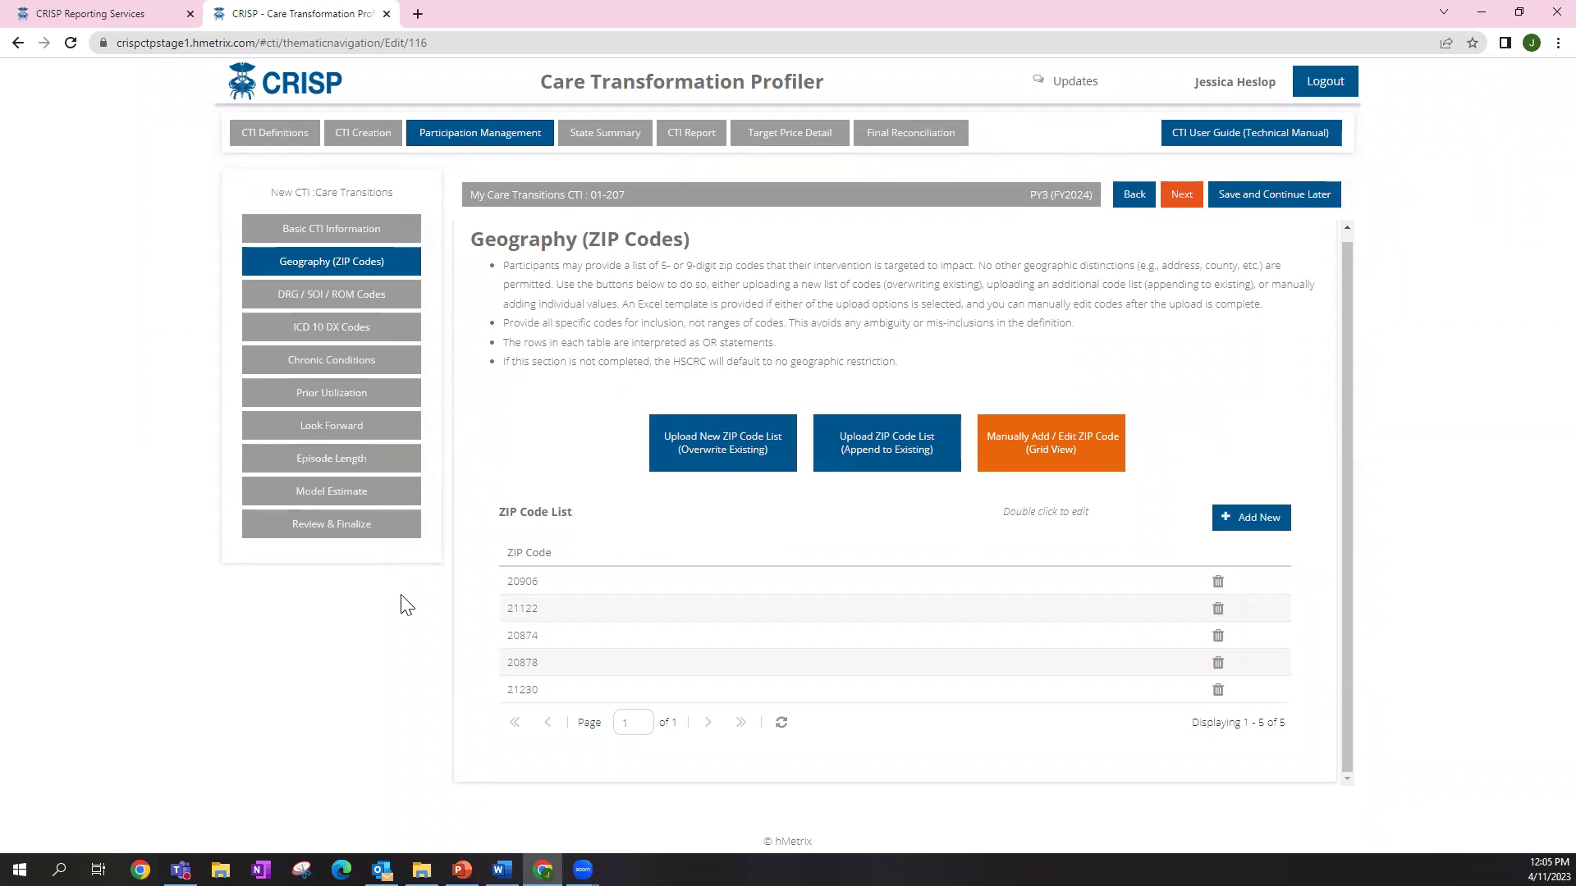
{"action": "left_click", "coordinate": [1247, 197]}
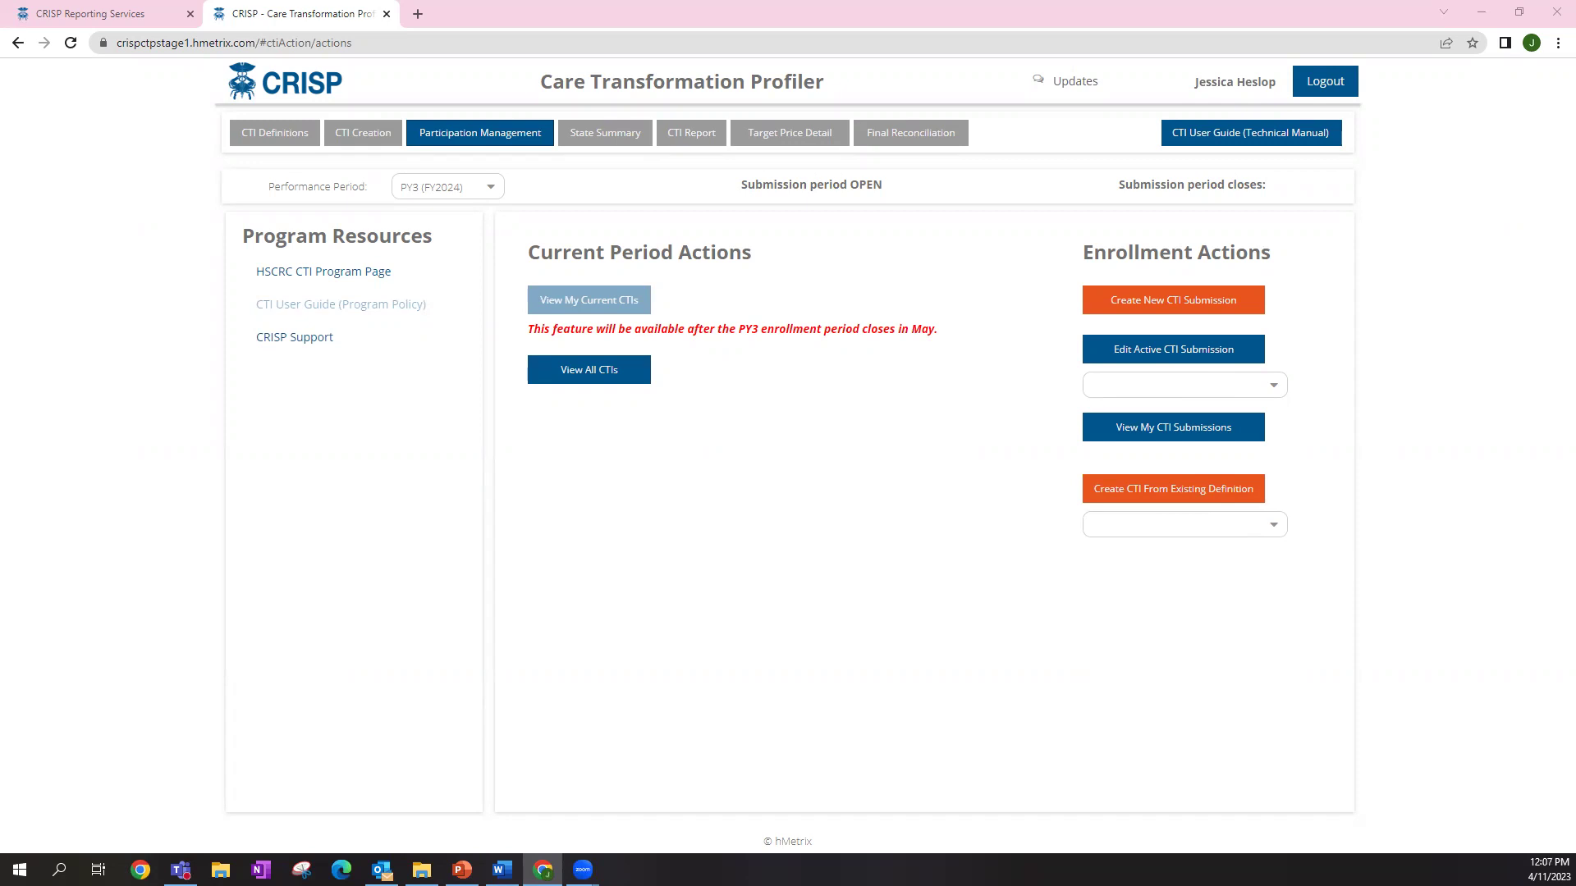
Review my current period CTI submissions, return to Participation Management and list the existing definitions available for creating a CTI
{"action": "left_click", "coordinate": [502, 871]}
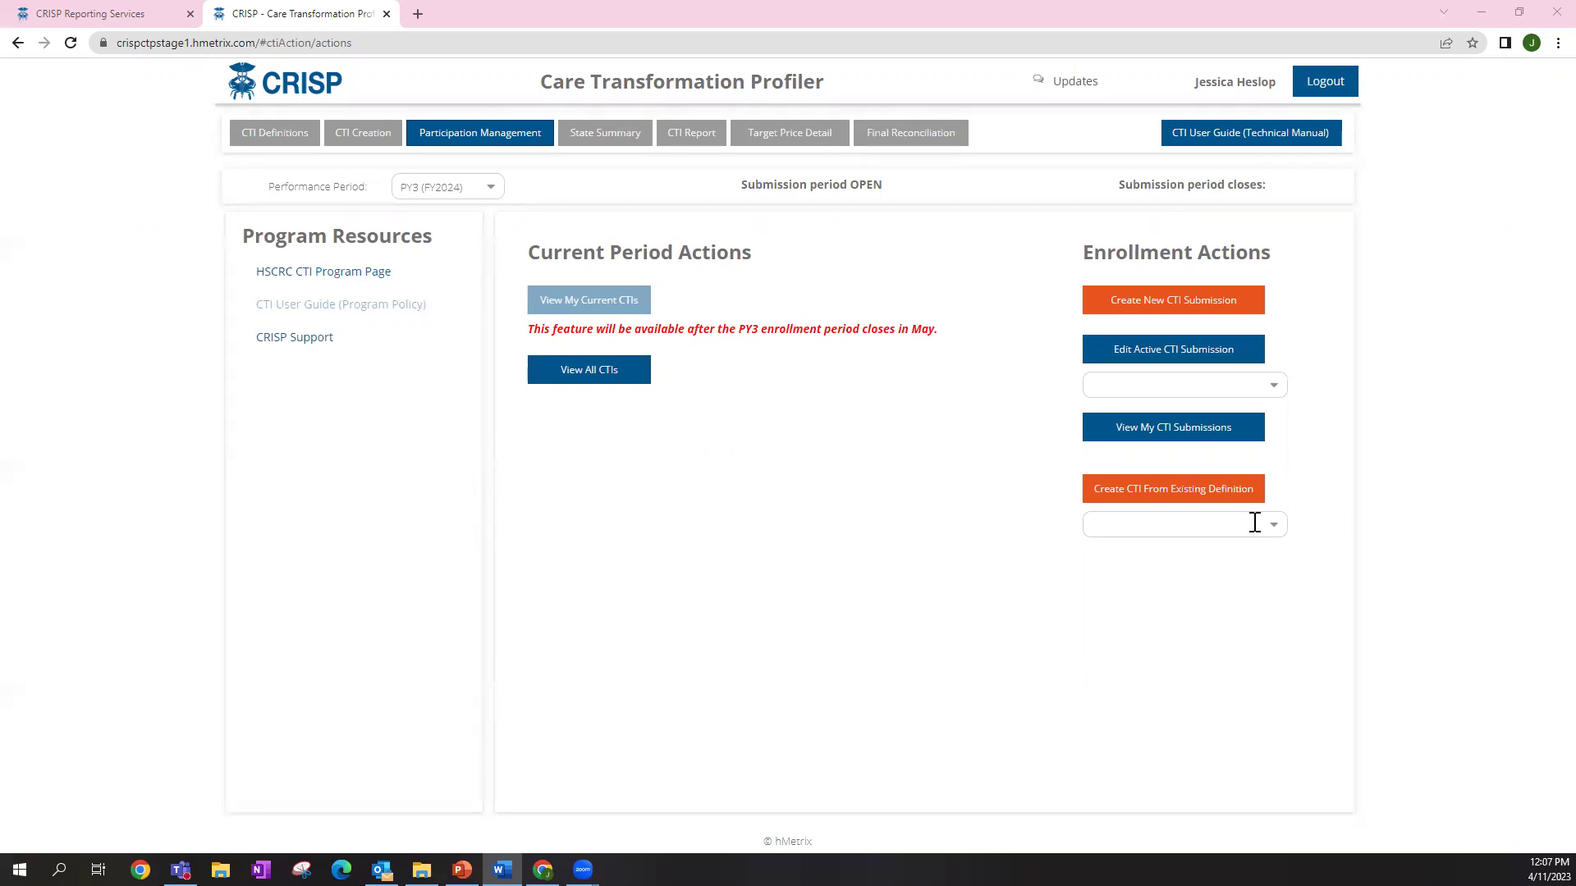
{"action": "left_click", "coordinate": [1200, 432]}
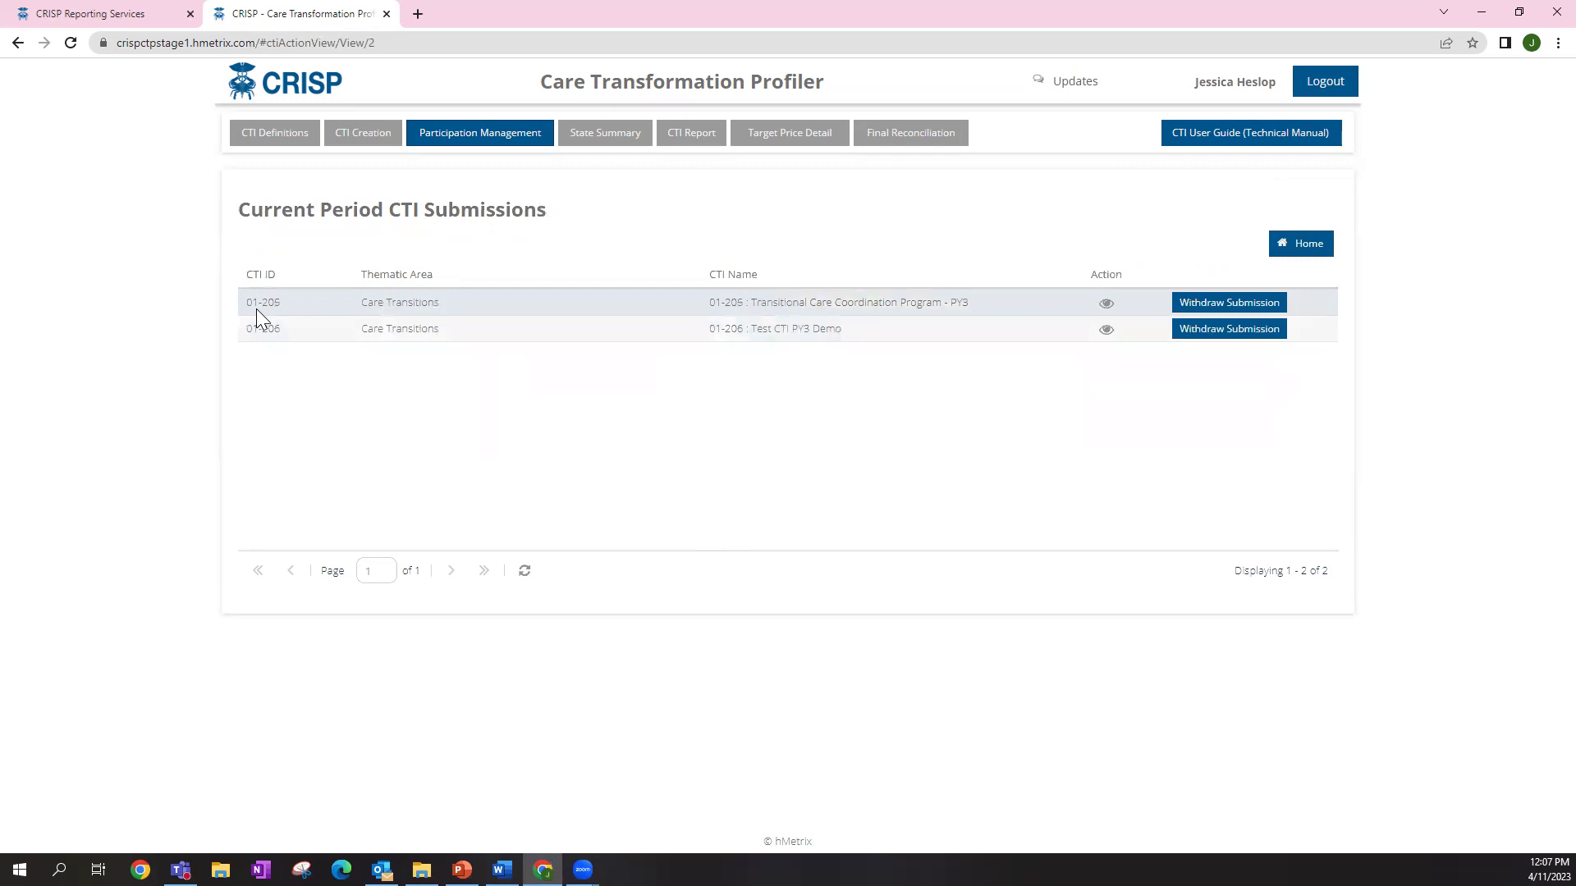
{"action": "left_click", "coordinate": [526, 140]}
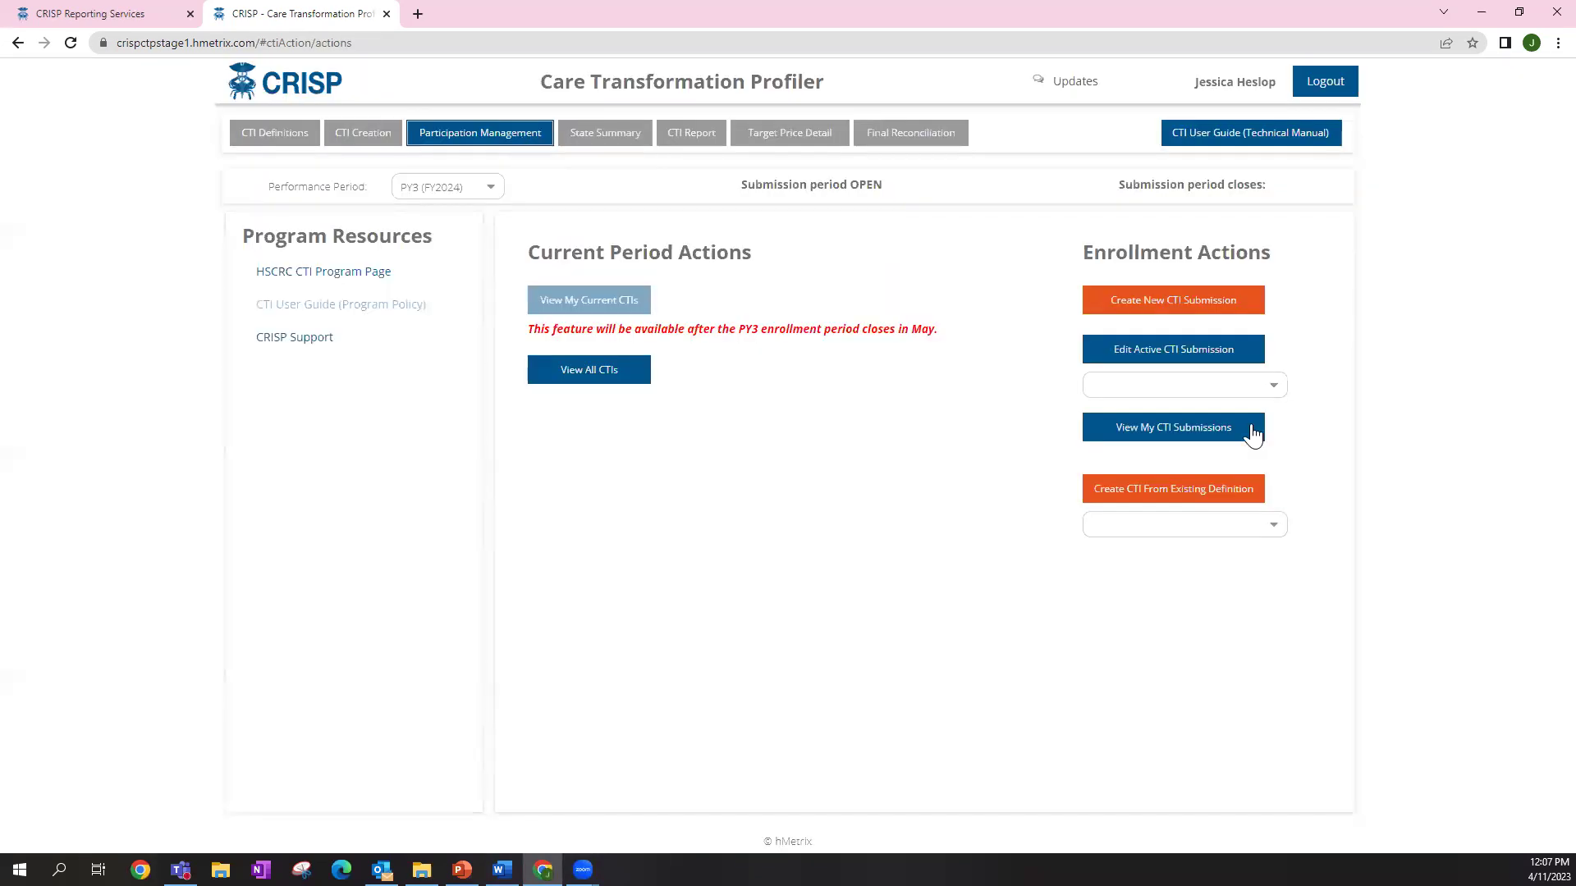
{"action": "left_click", "coordinate": [1268, 525]}
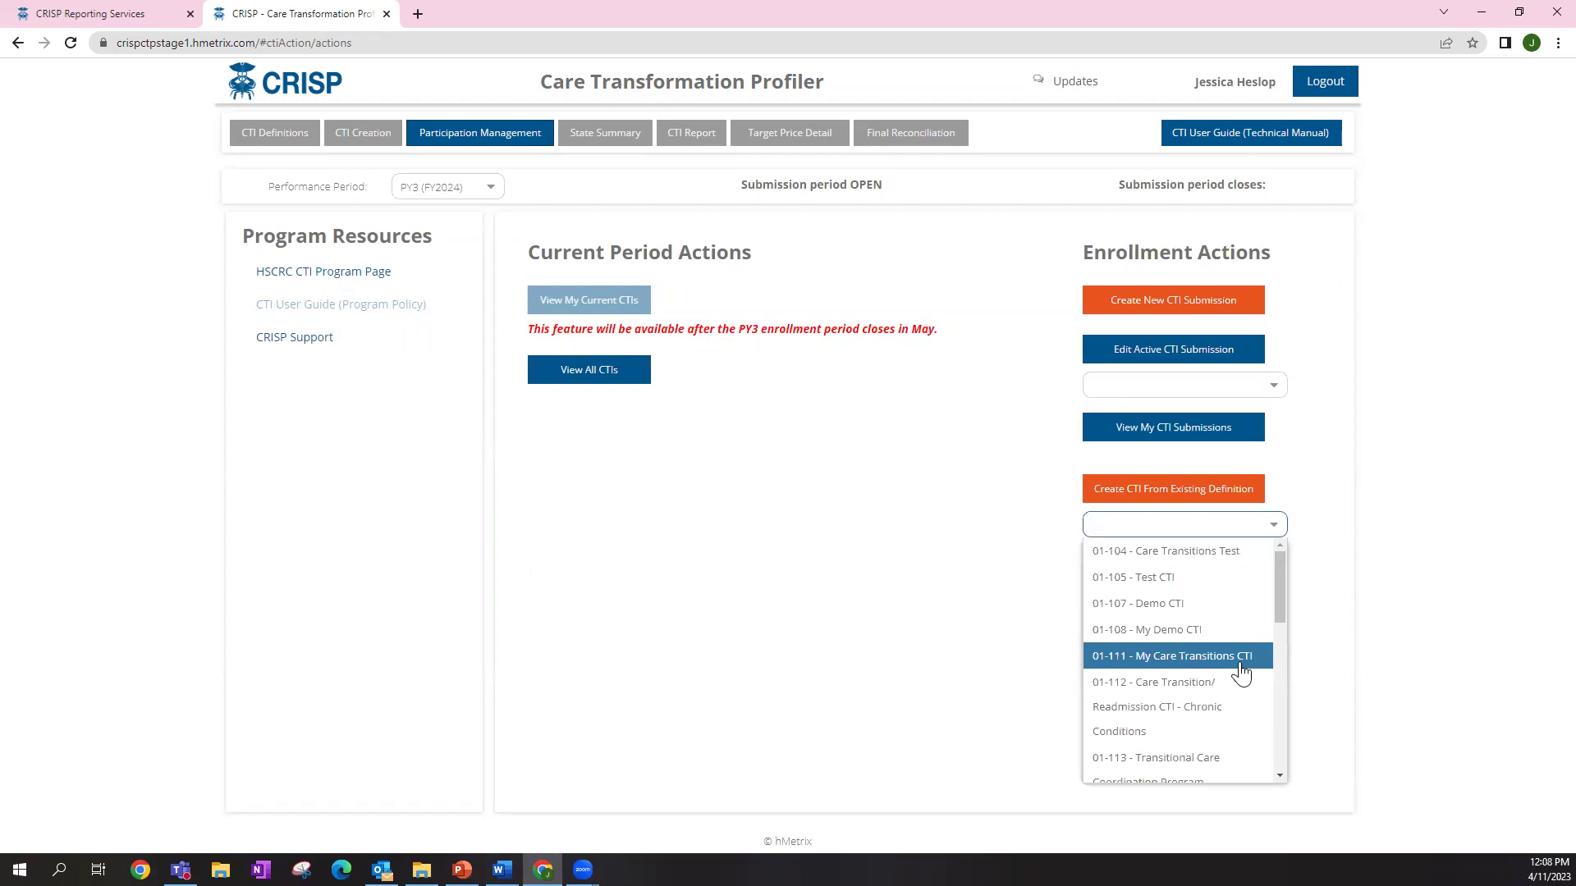
Review the list of active CTI submissions available for editing
{"action": "left_click", "coordinate": [829, 550]}
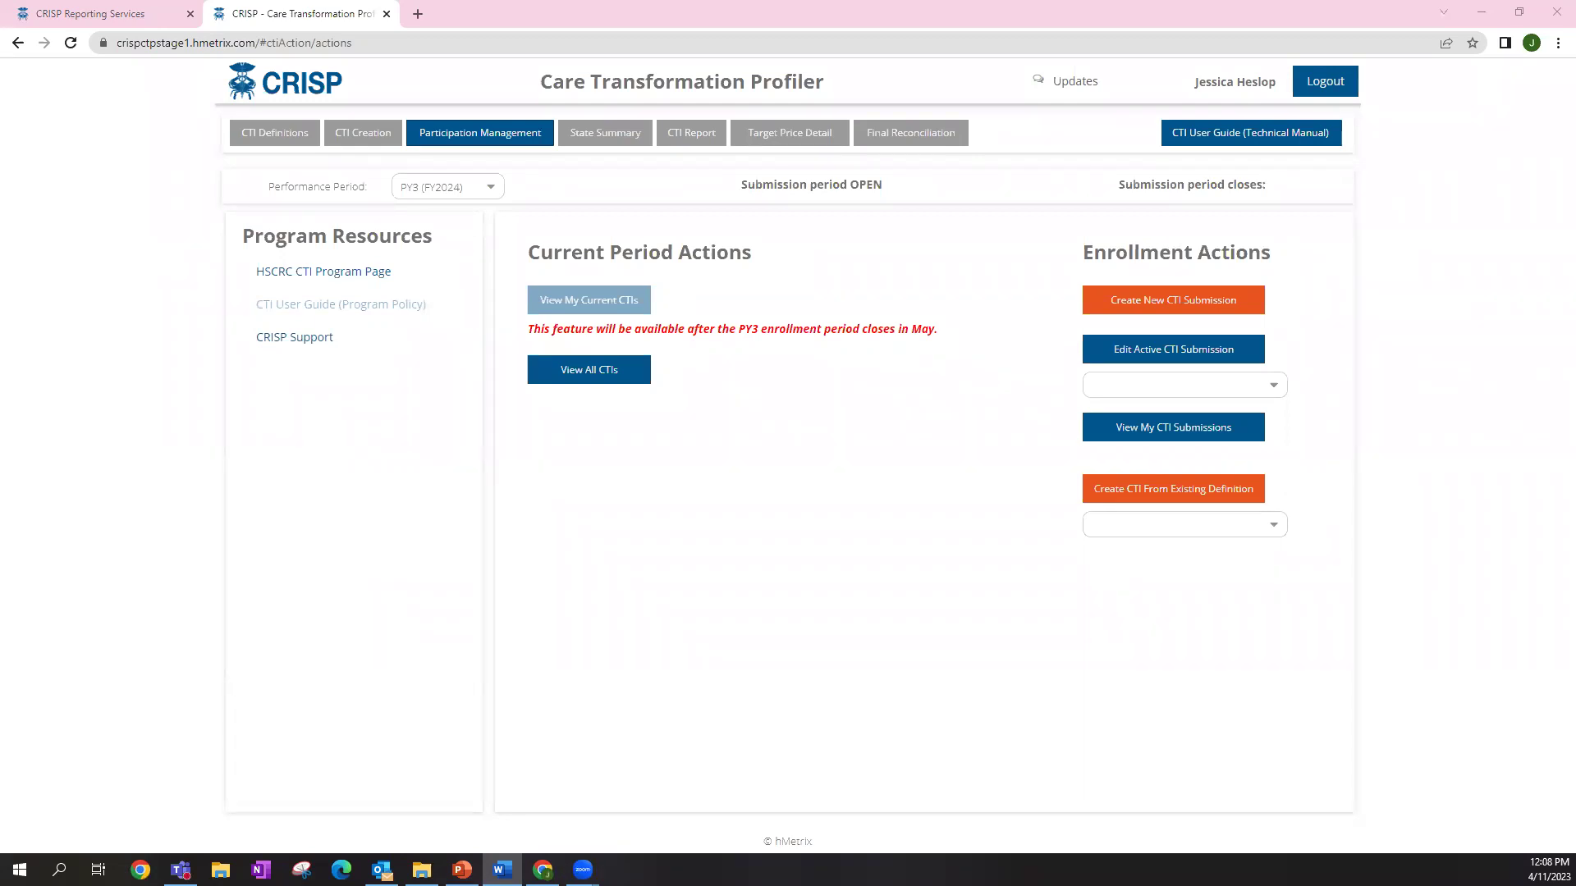
{"action": "left_click", "coordinate": [1225, 355]}
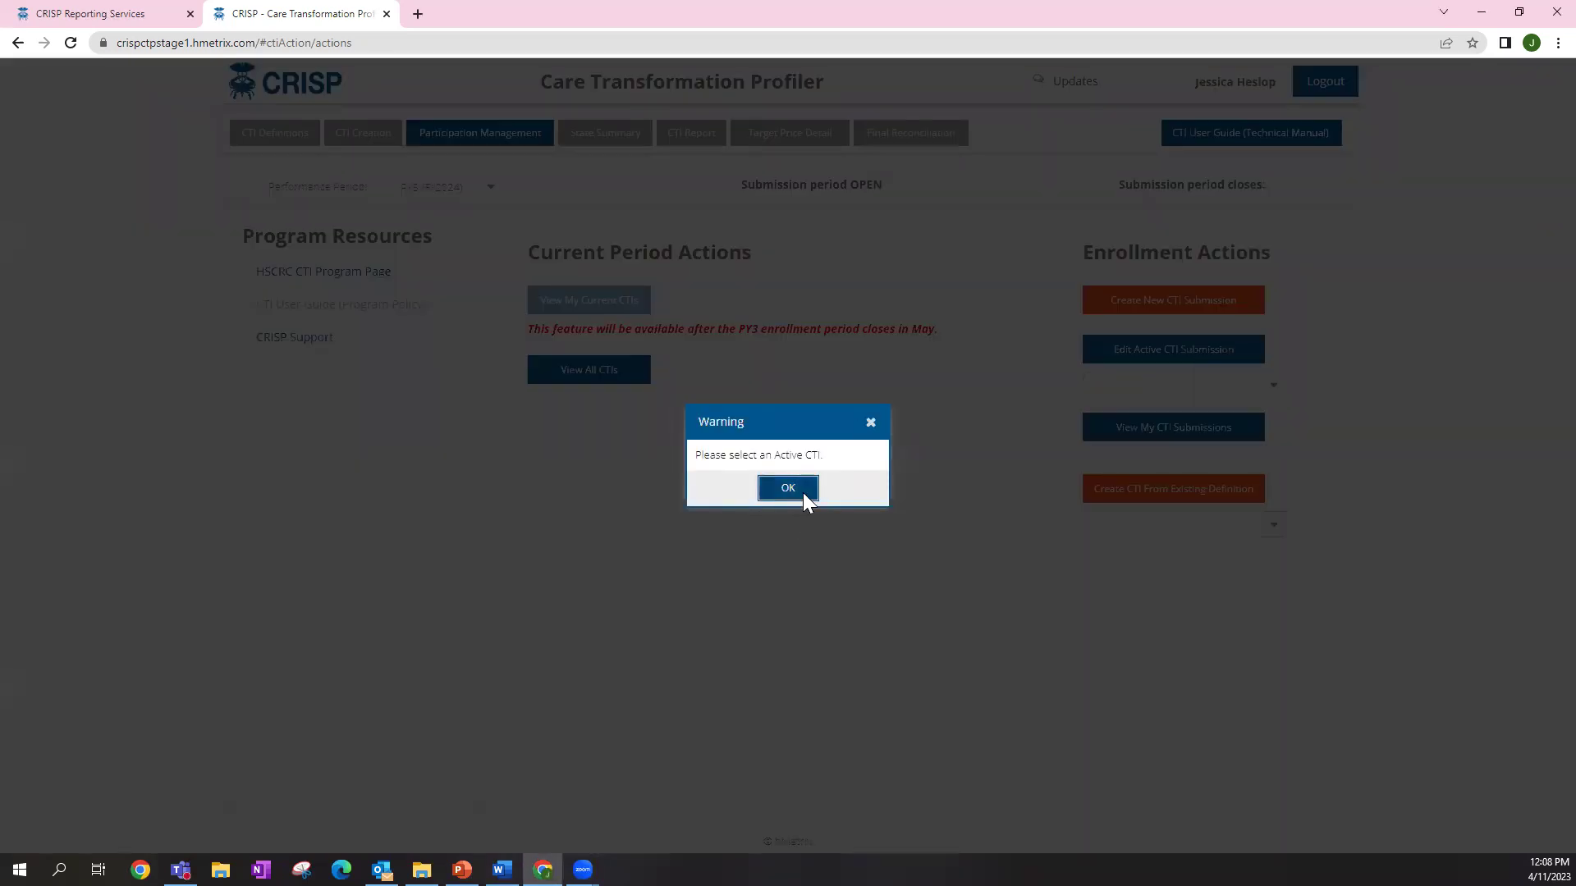
{"action": "left_click", "coordinate": [788, 489]}
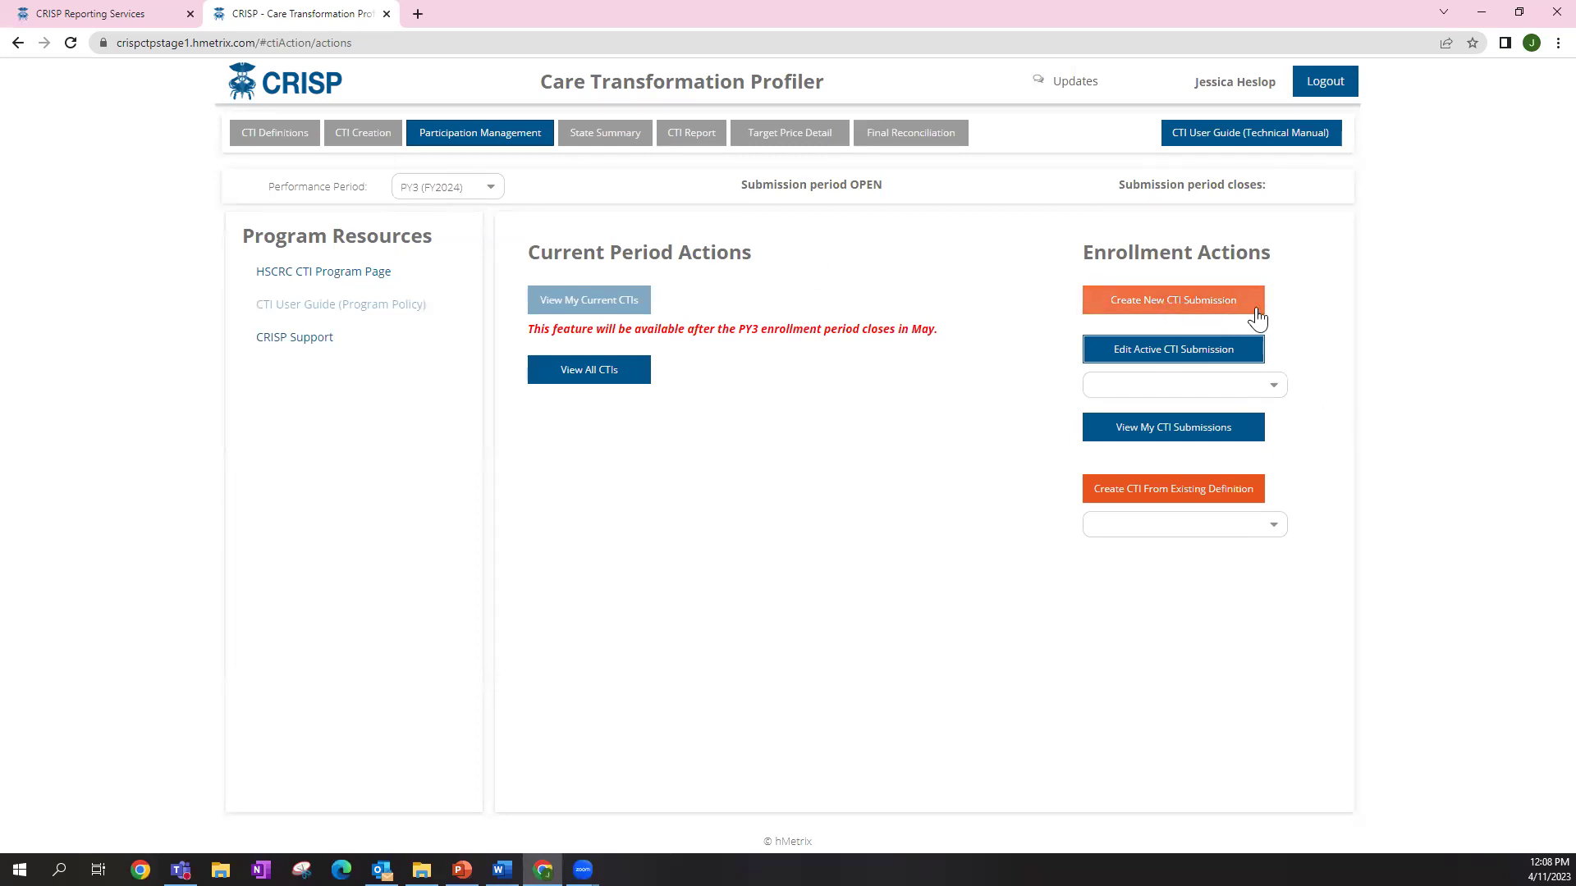
{"action": "left_click", "coordinate": [1272, 388]}
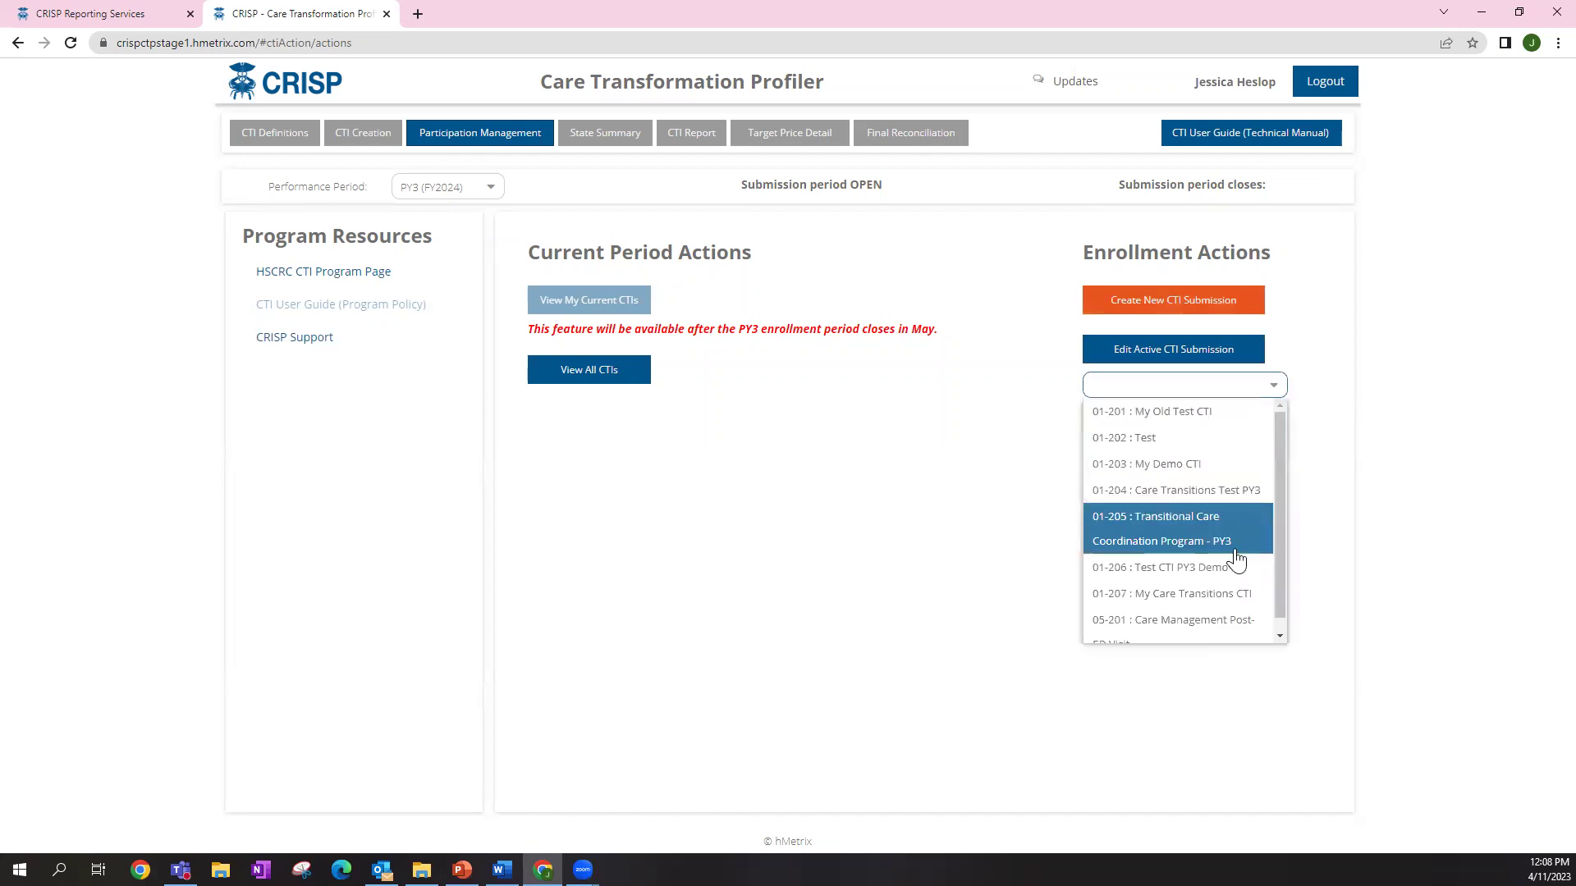
{"action": "scroll", "coordinate": [1224, 429], "scroll_direction": "down", "scroll_amount": 1}
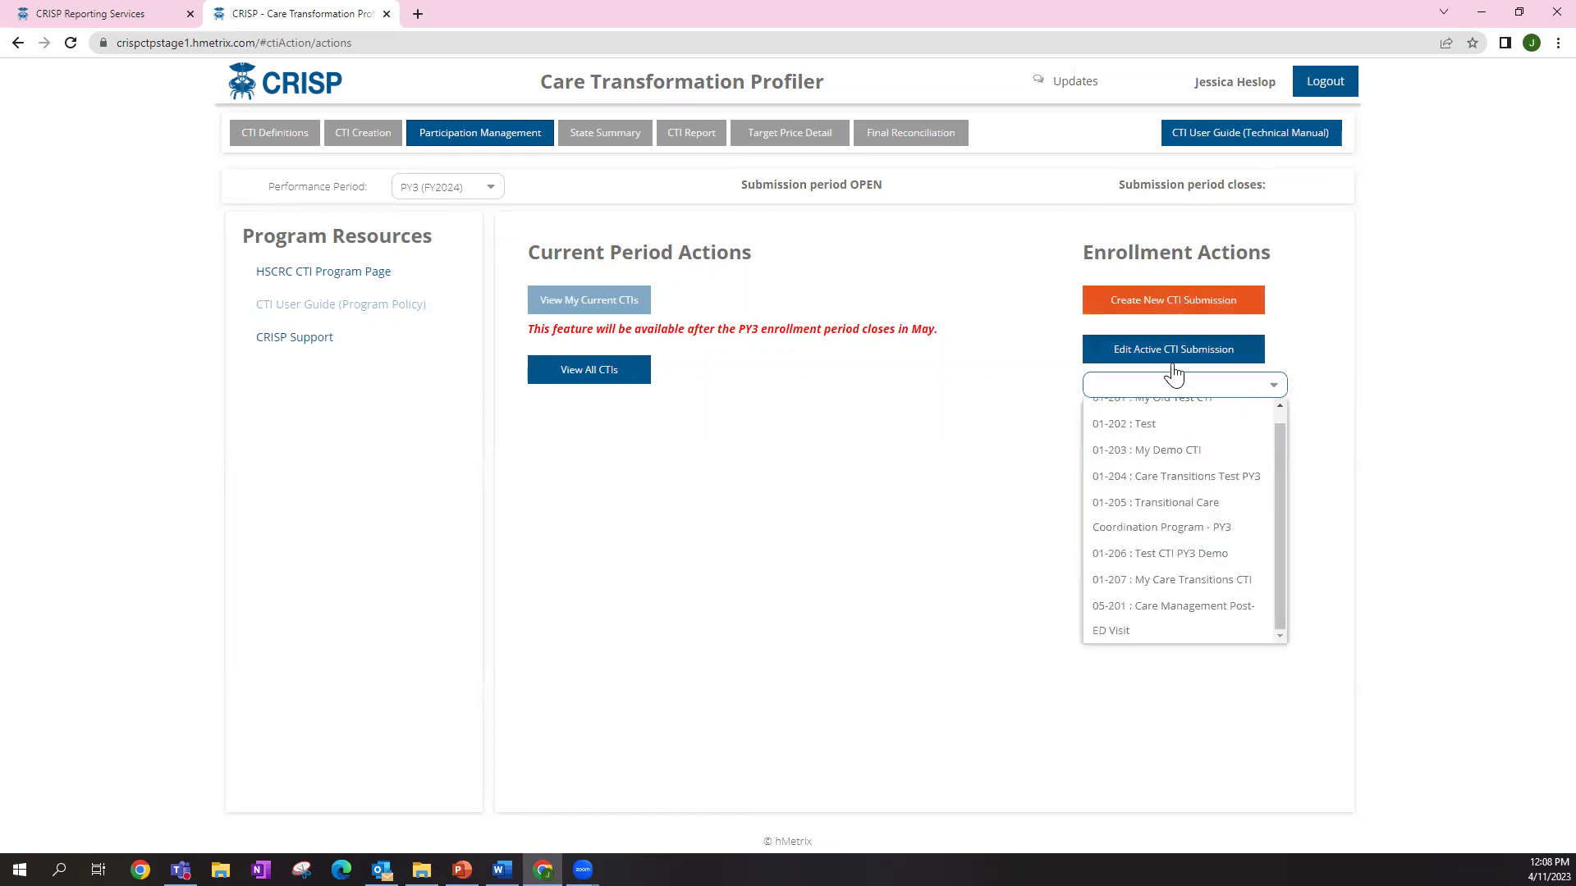
{"action": "scroll", "coordinate": [1271, 411], "scroll_direction": "up", "scroll_amount": 1}
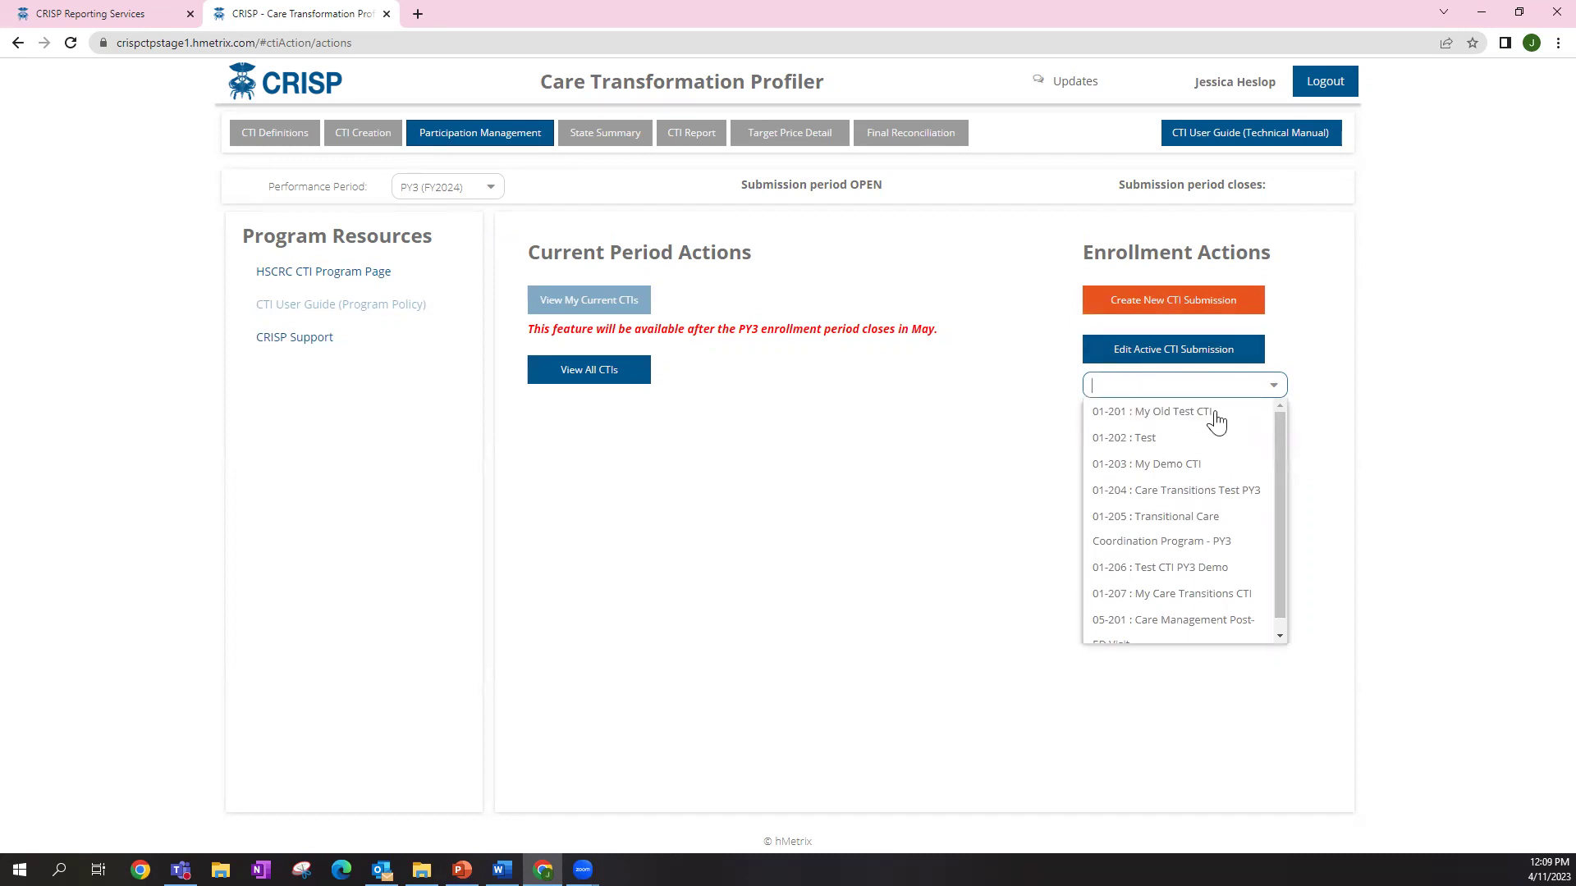
{"action": "scroll", "coordinate": [1277, 476], "scroll_direction": "down", "scroll_amount": 1}
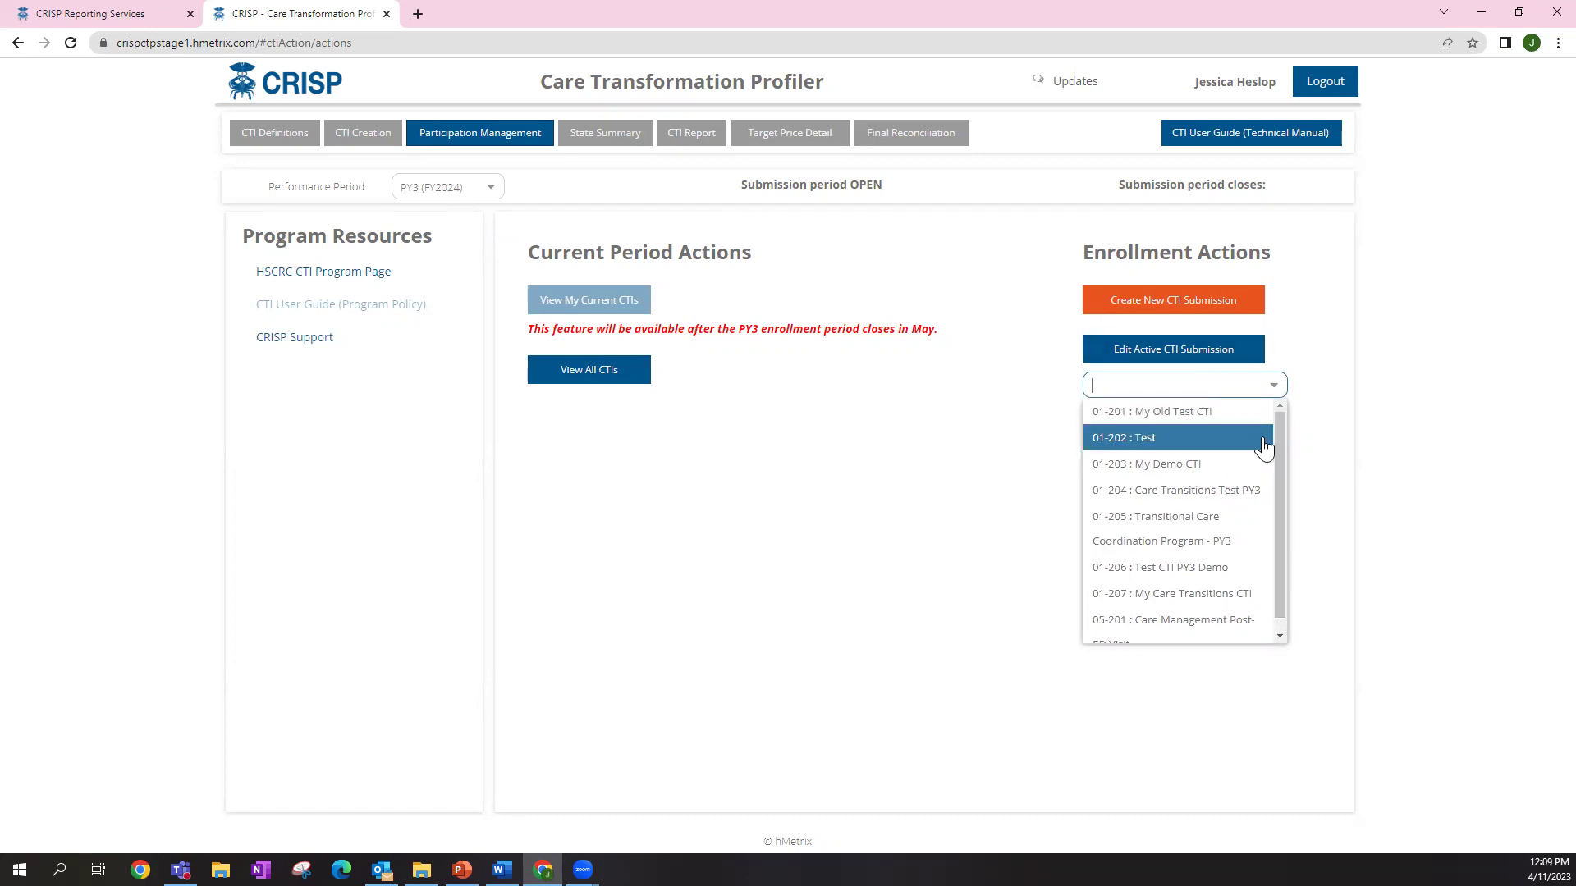
{"action": "scroll", "coordinate": [1270, 411], "scroll_direction": "up", "scroll_amount": 1}
{"action": "left_click", "coordinate": [1294, 380]}
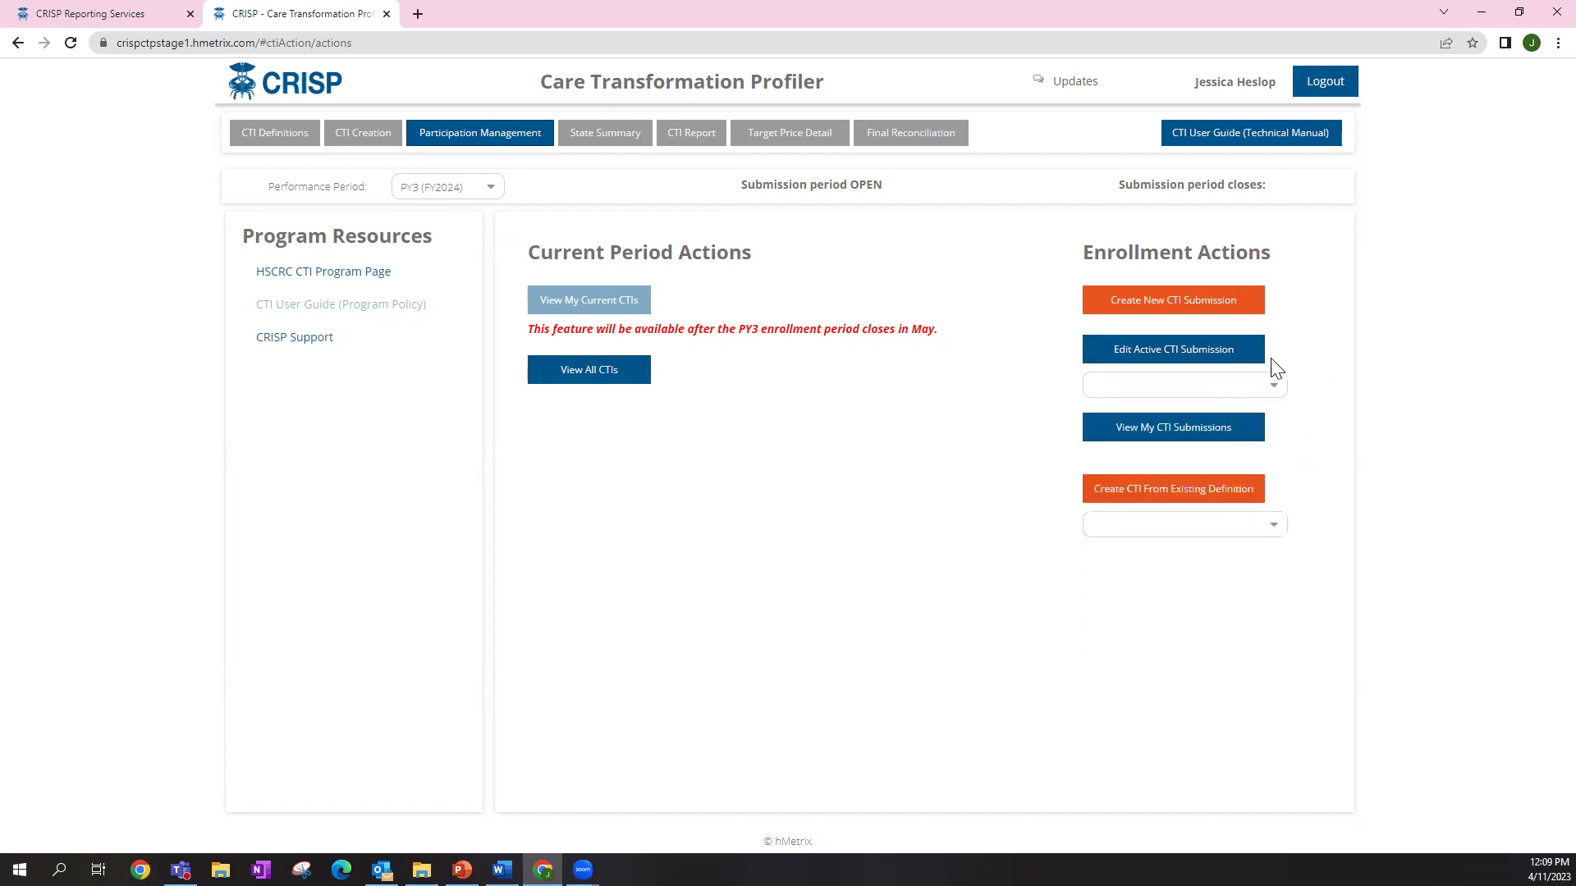
{"action": "left_click", "coordinate": [1277, 387]}
{"action": "left_click", "coordinate": [1323, 386]}
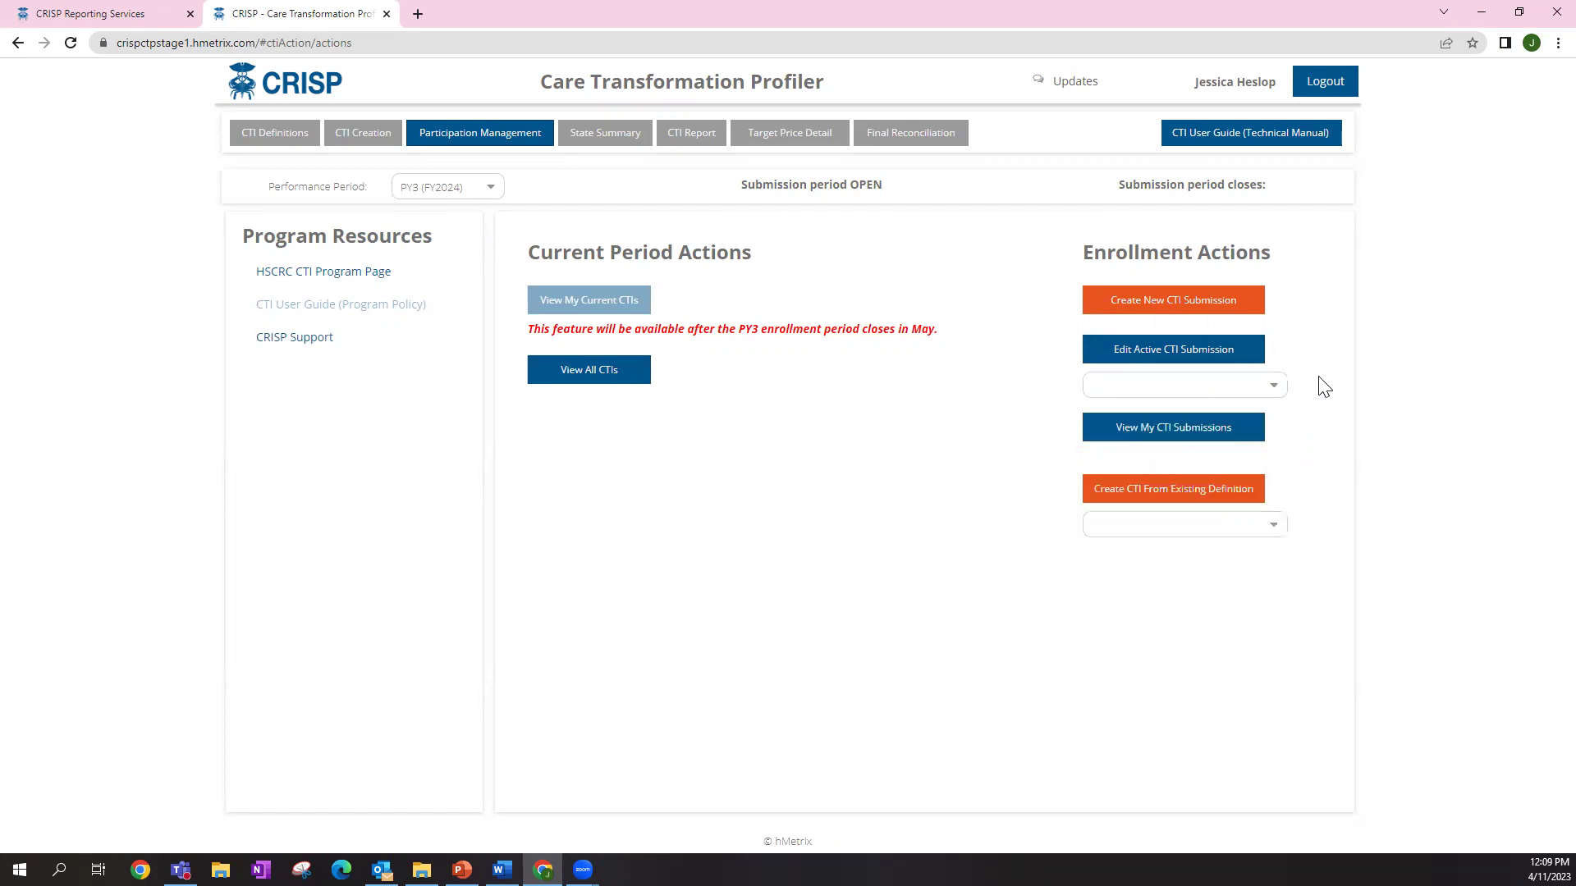
View my current period CTI submissions, return to Participation Management and recheck the active submissions available for editing
{"action": "left_click", "coordinate": [1158, 444]}
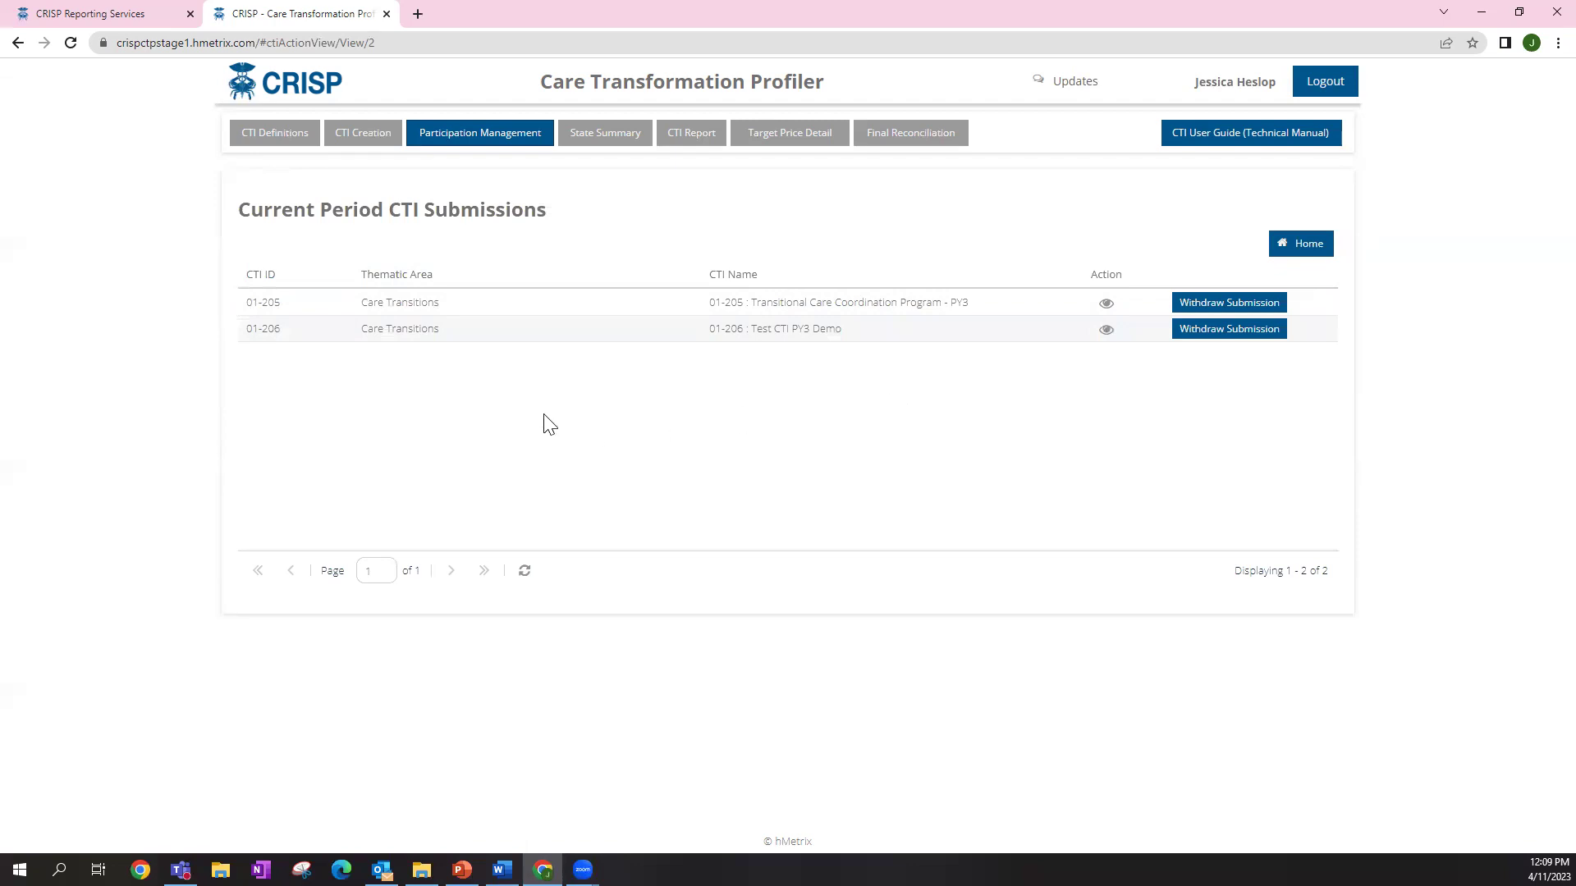
{"action": "left_click", "coordinate": [466, 141]}
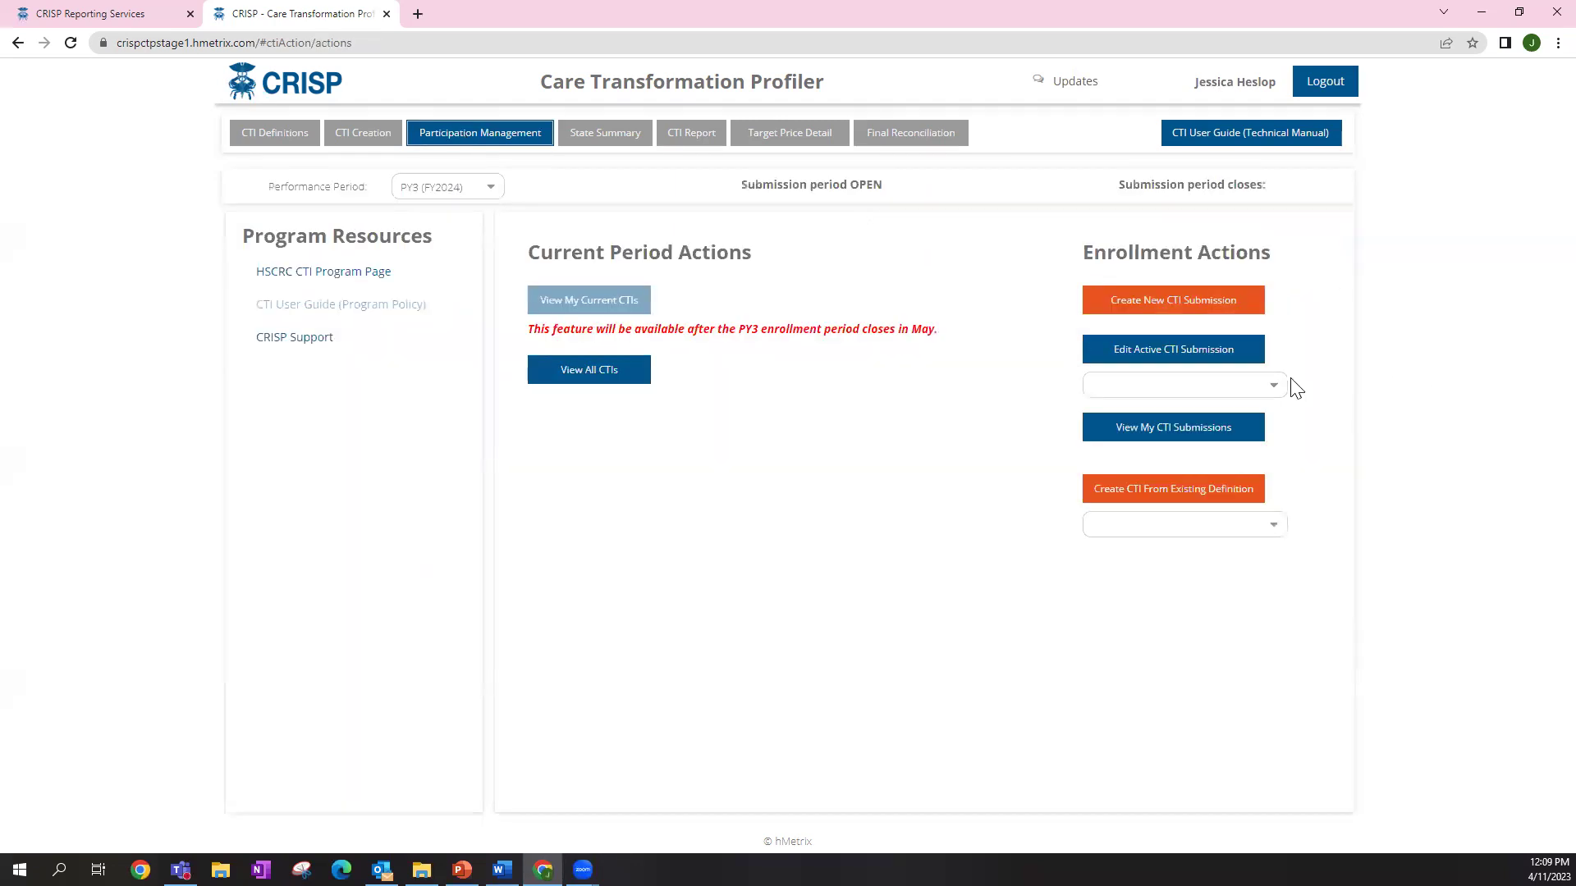
{"action": "left_click", "coordinate": [1274, 386]}
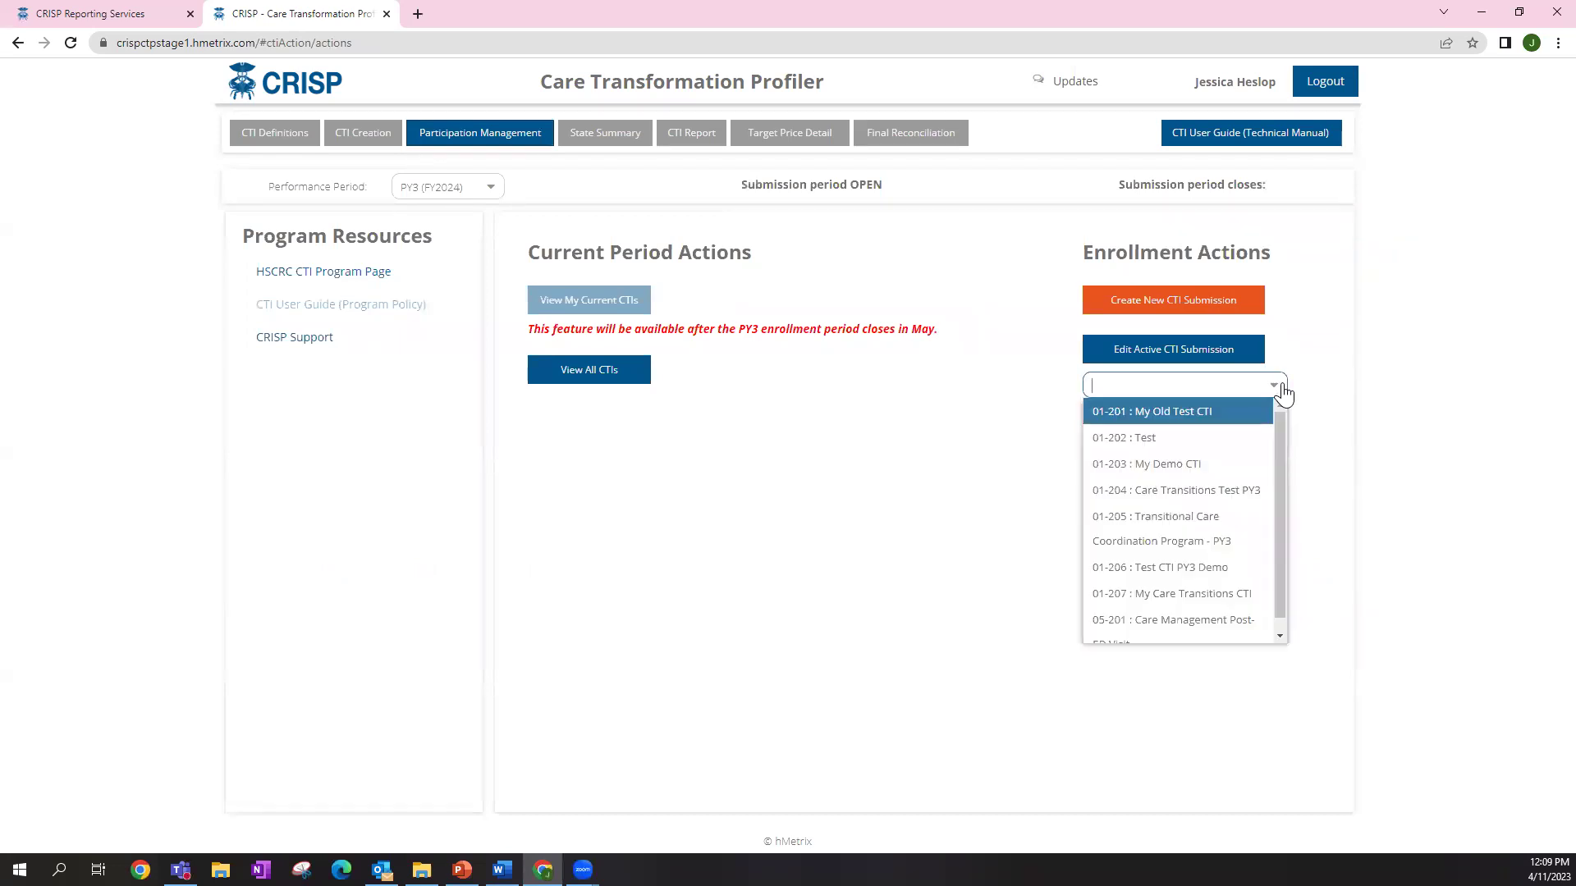
{"action": "left_click", "coordinate": [1290, 367]}
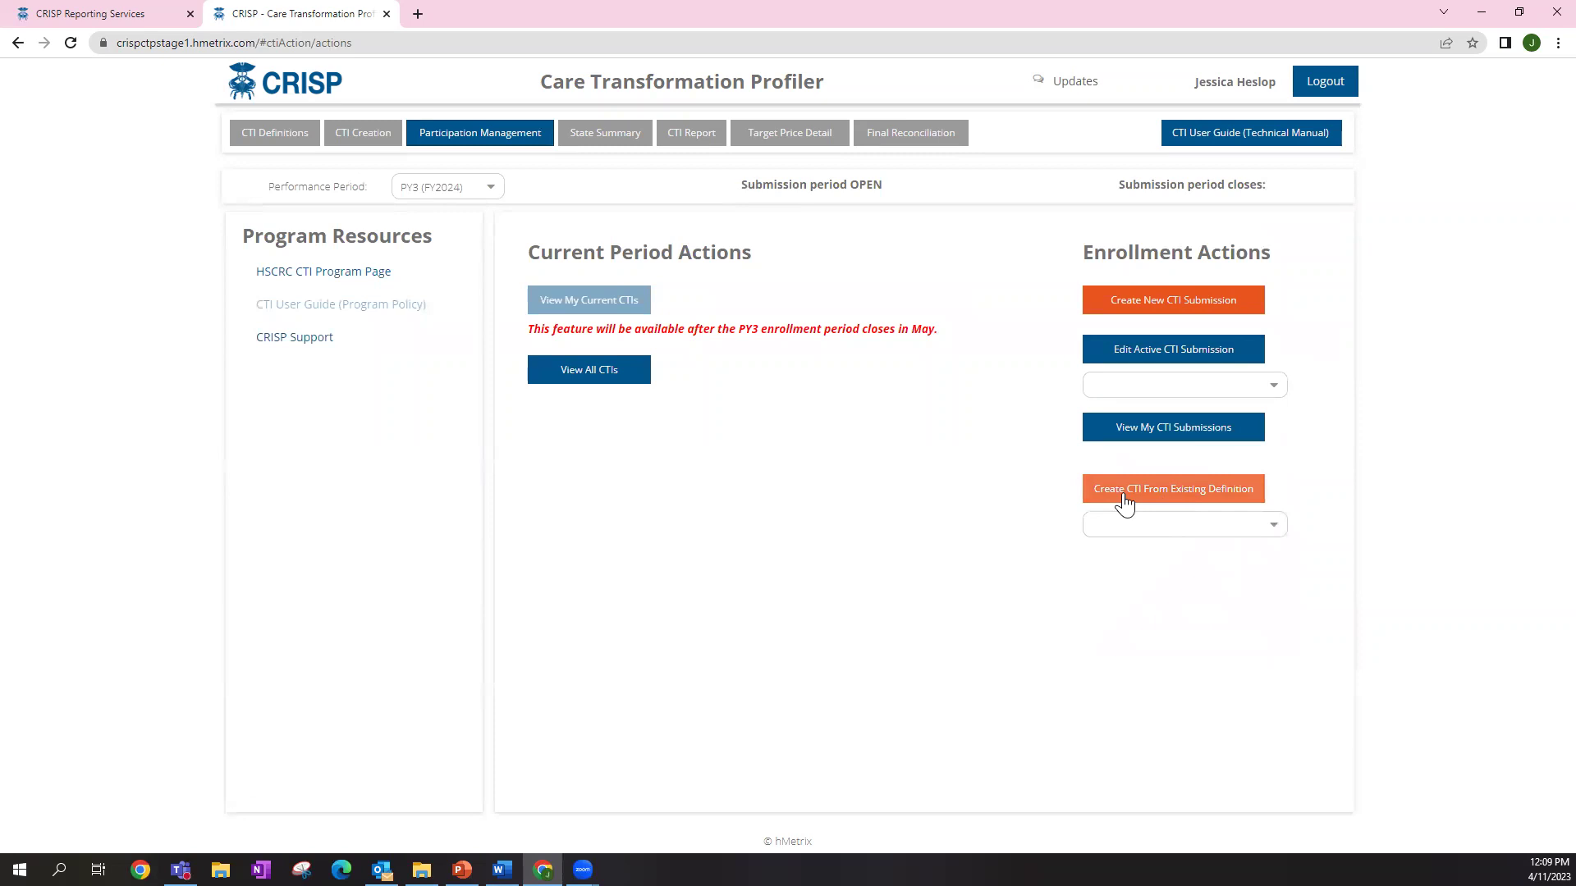
Look over the existing definitions from which a CTI can be created
{"action": "left_click", "coordinate": [1274, 525]}
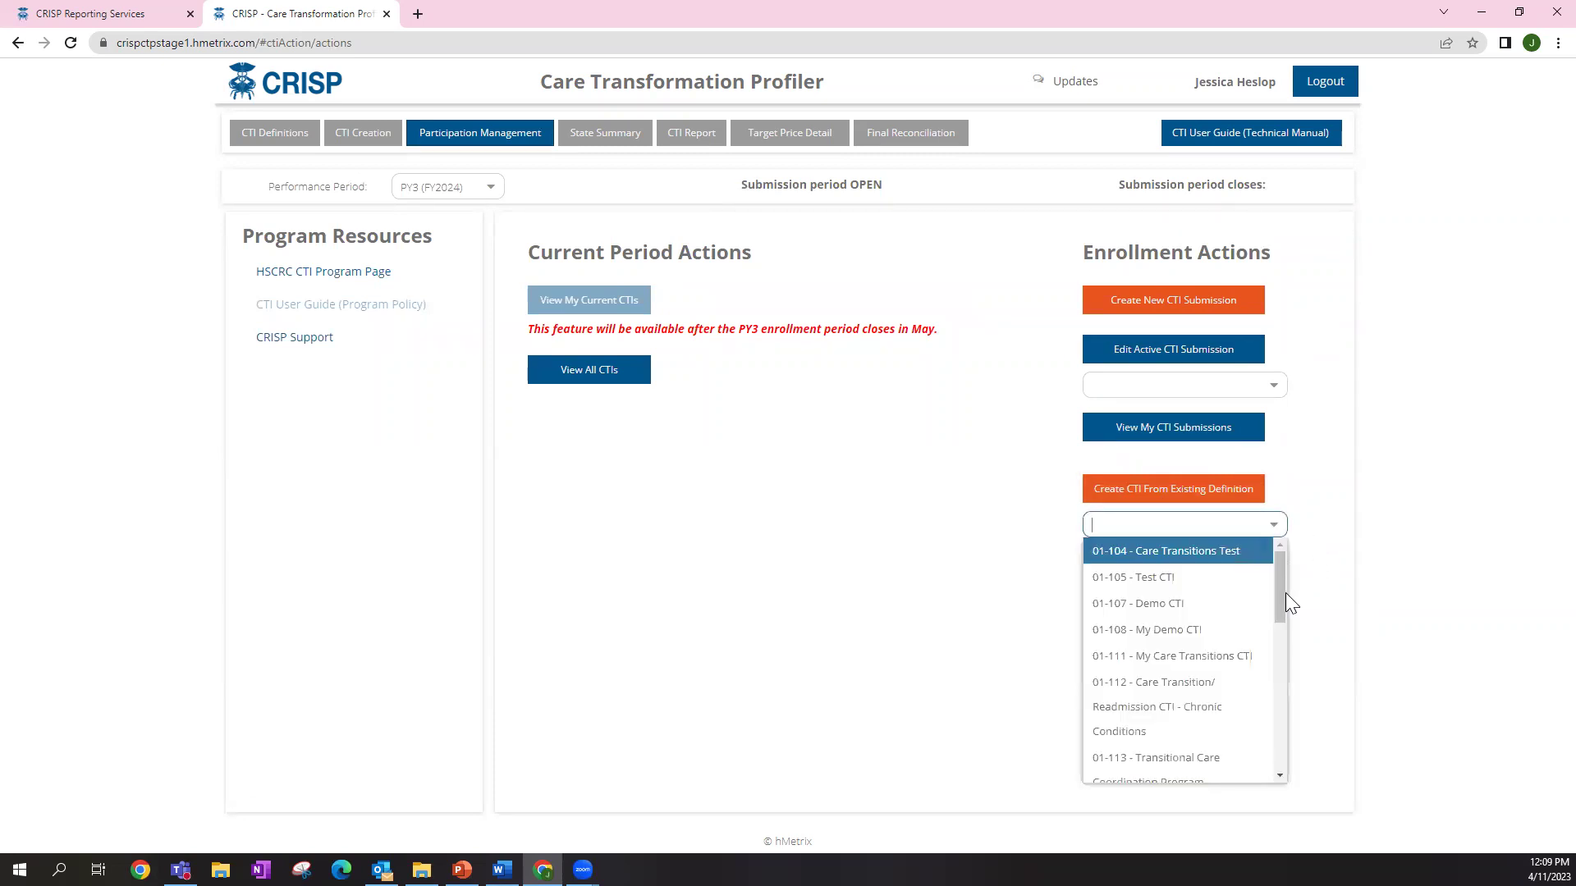
{"action": "left_click_drag", "start_coordinate": [1282, 598], "coordinate": [1278, 560]}
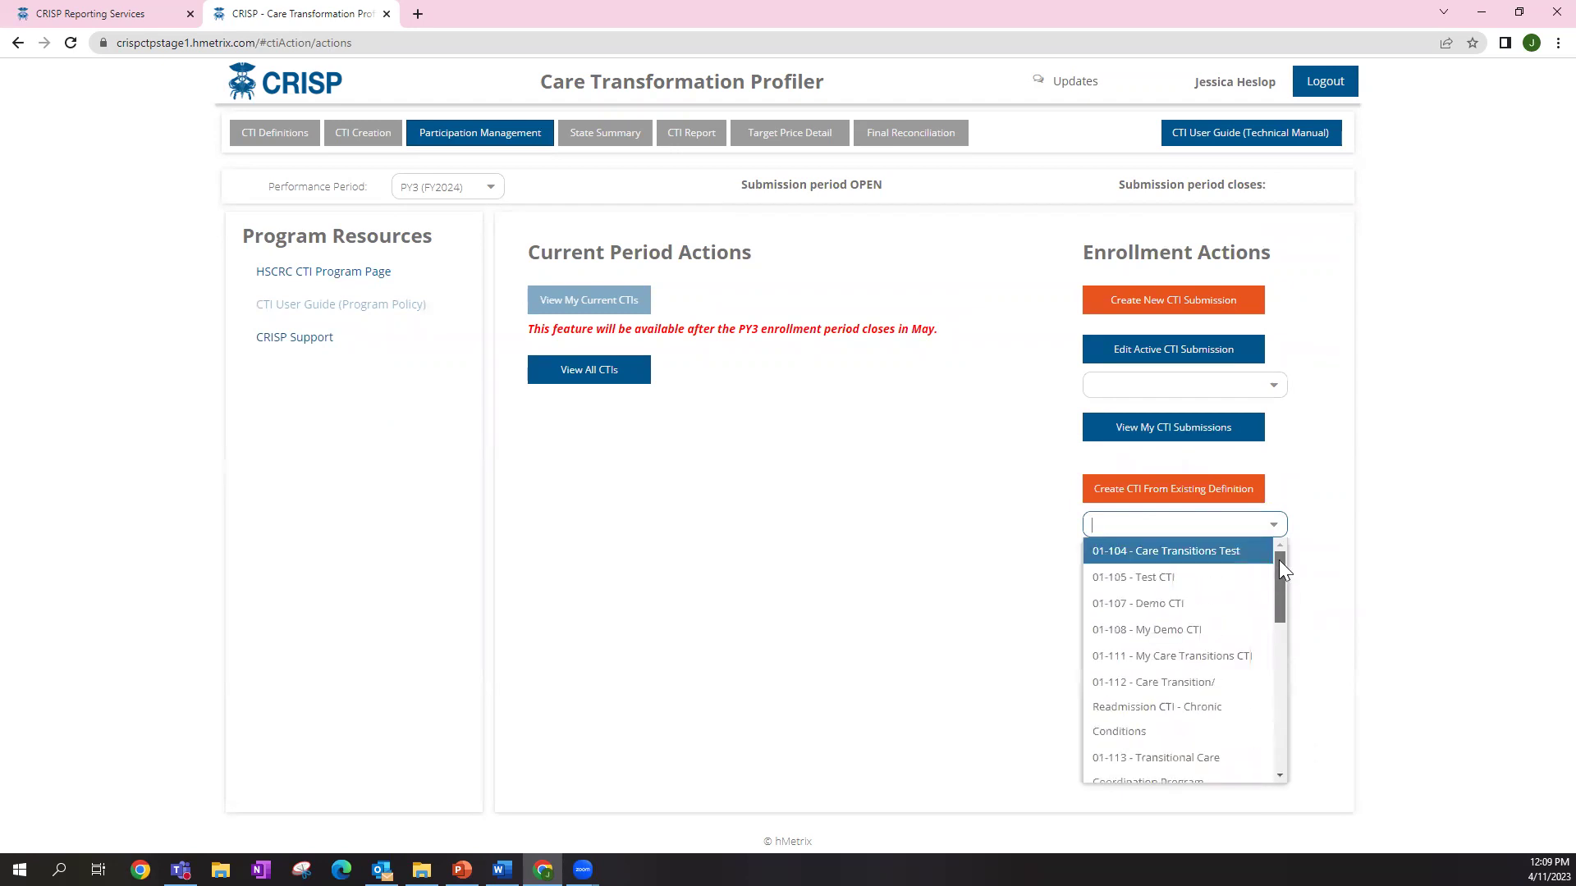
{"action": "left_click", "coordinate": [1318, 499]}
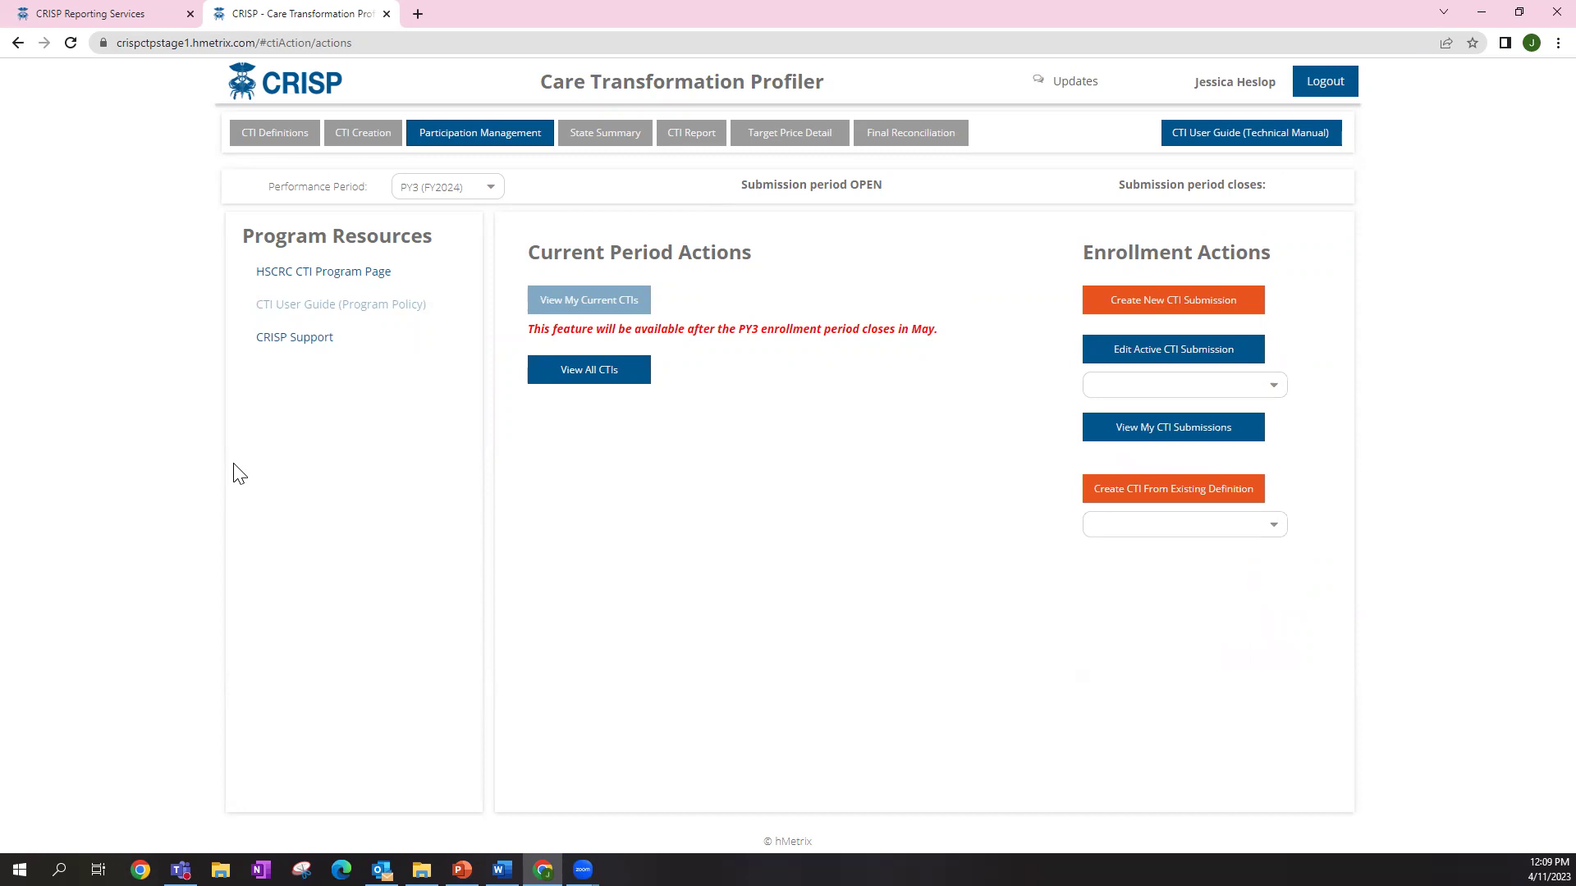
{"action": "left_click", "coordinate": [502, 870]}
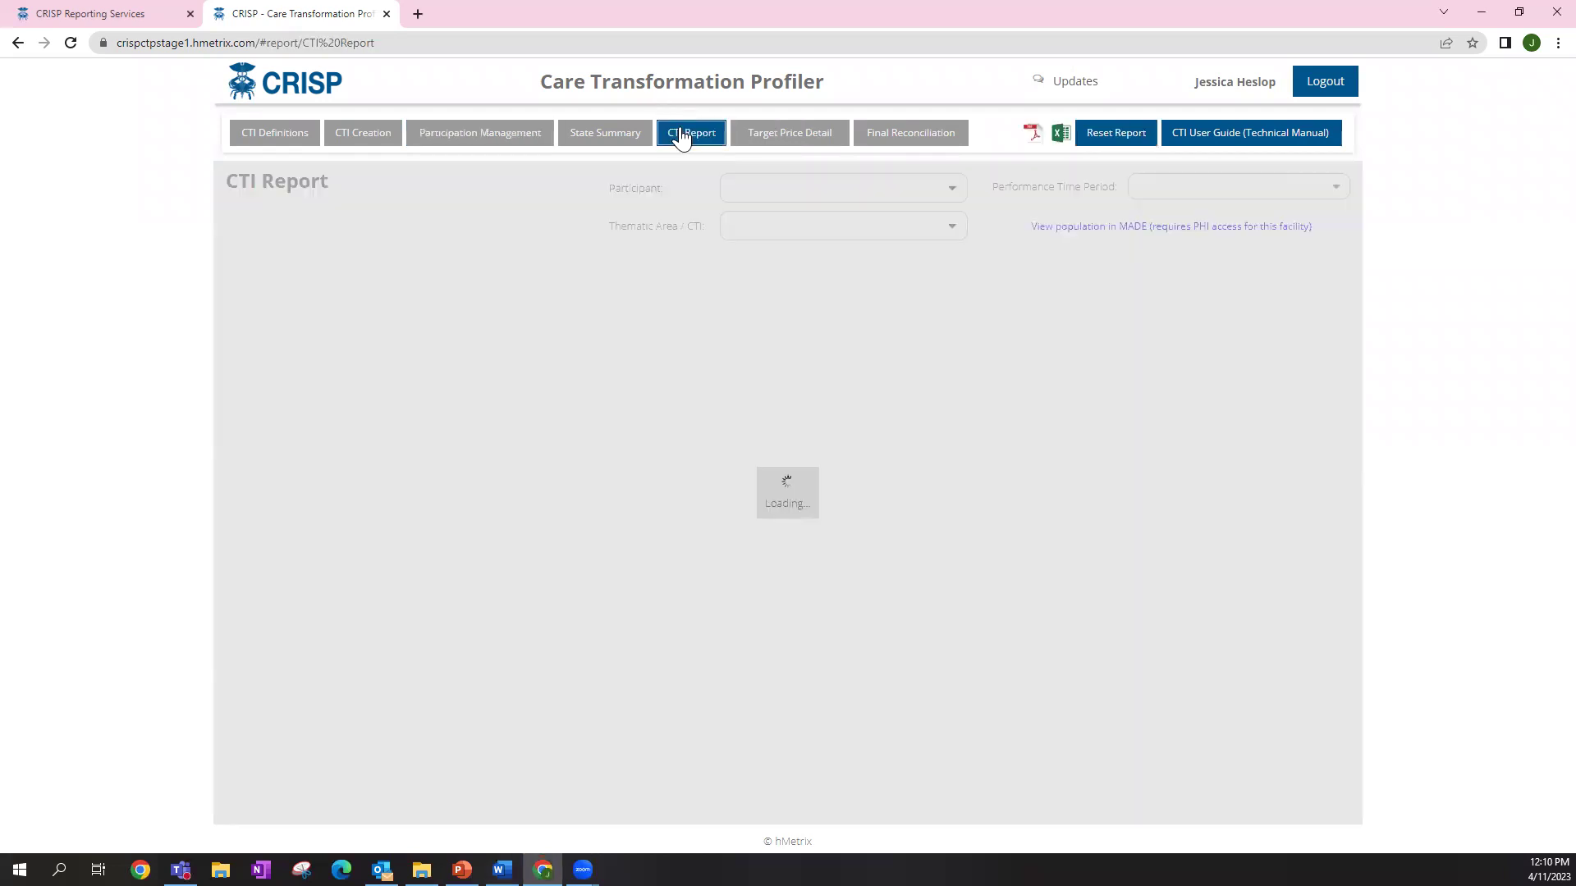
Open the CTI Report and set its performance time period to Jul 2021 - Jun 2022
{"action": "left_click", "coordinate": [681, 135]}
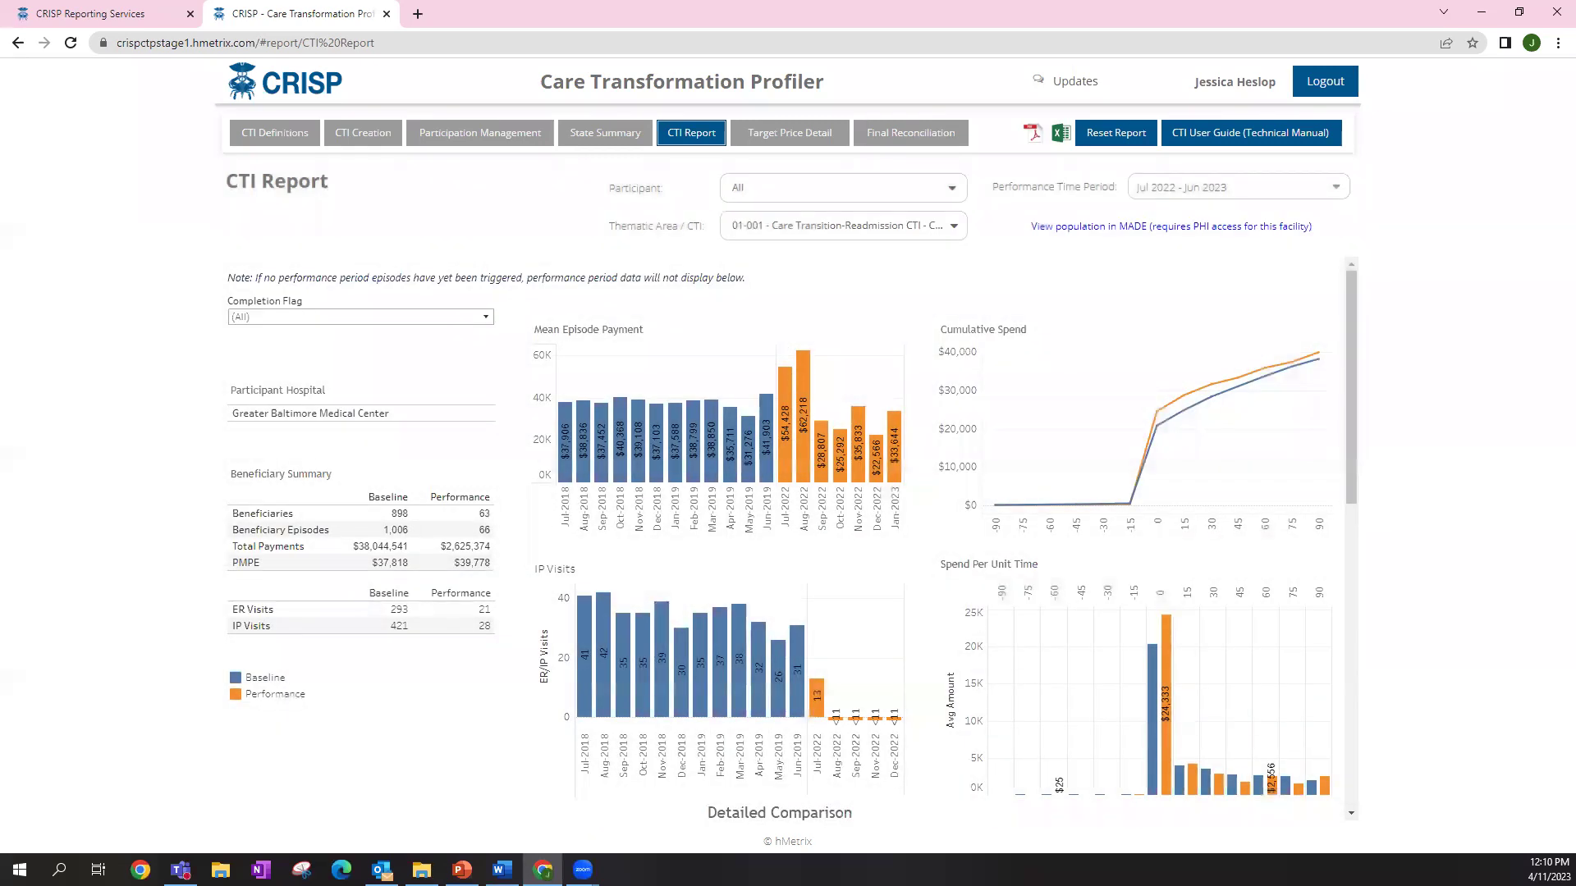
{"action": "left_click", "coordinate": [1347, 191]}
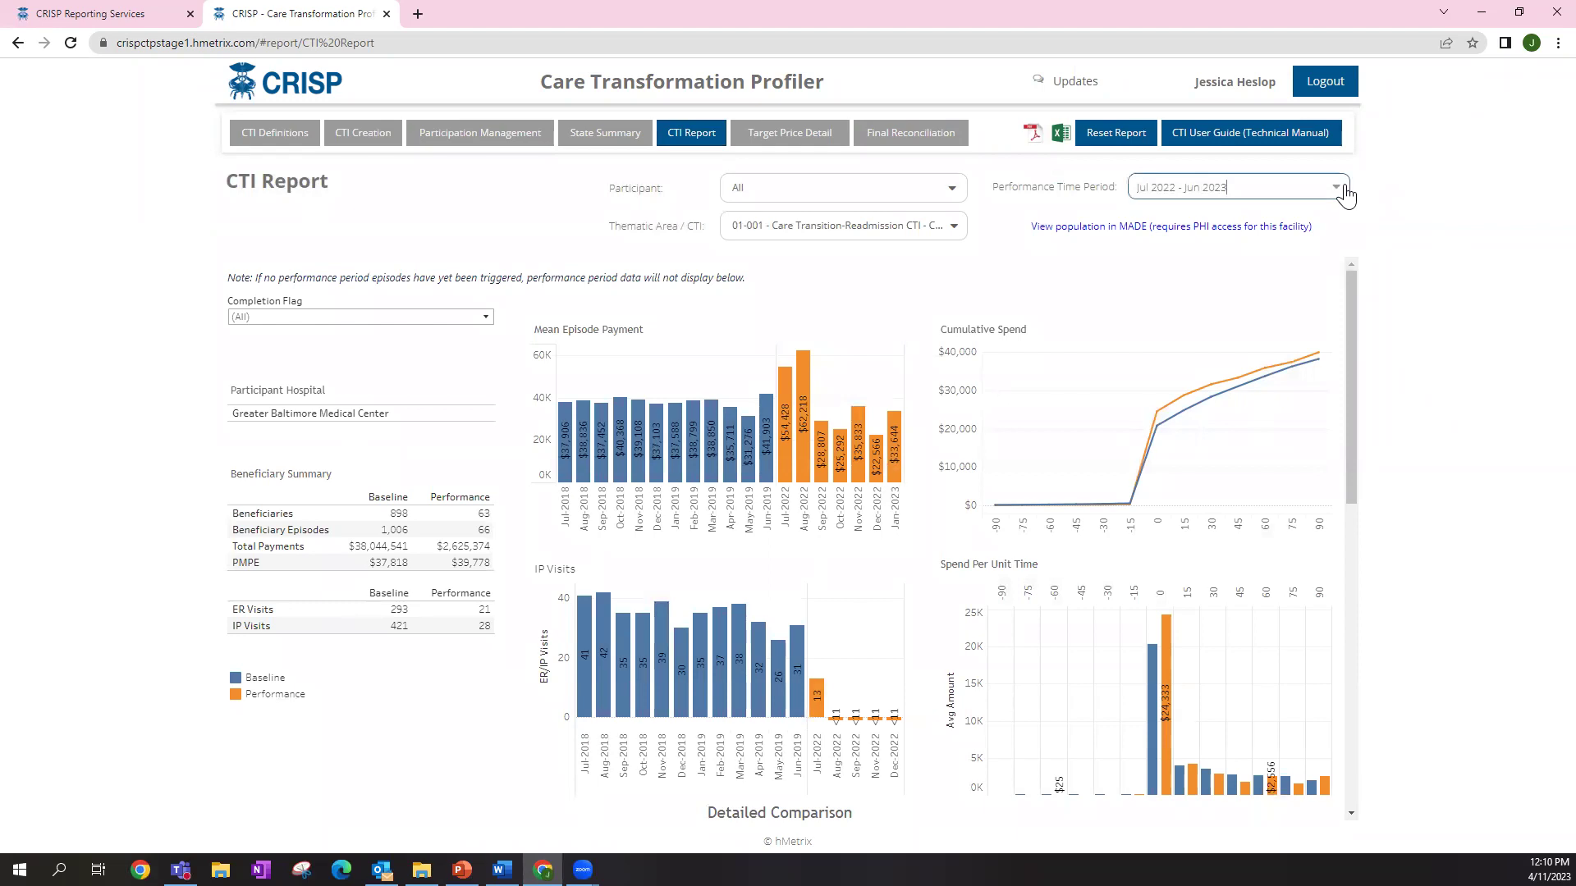
{"action": "left_click", "coordinate": [1323, 239]}
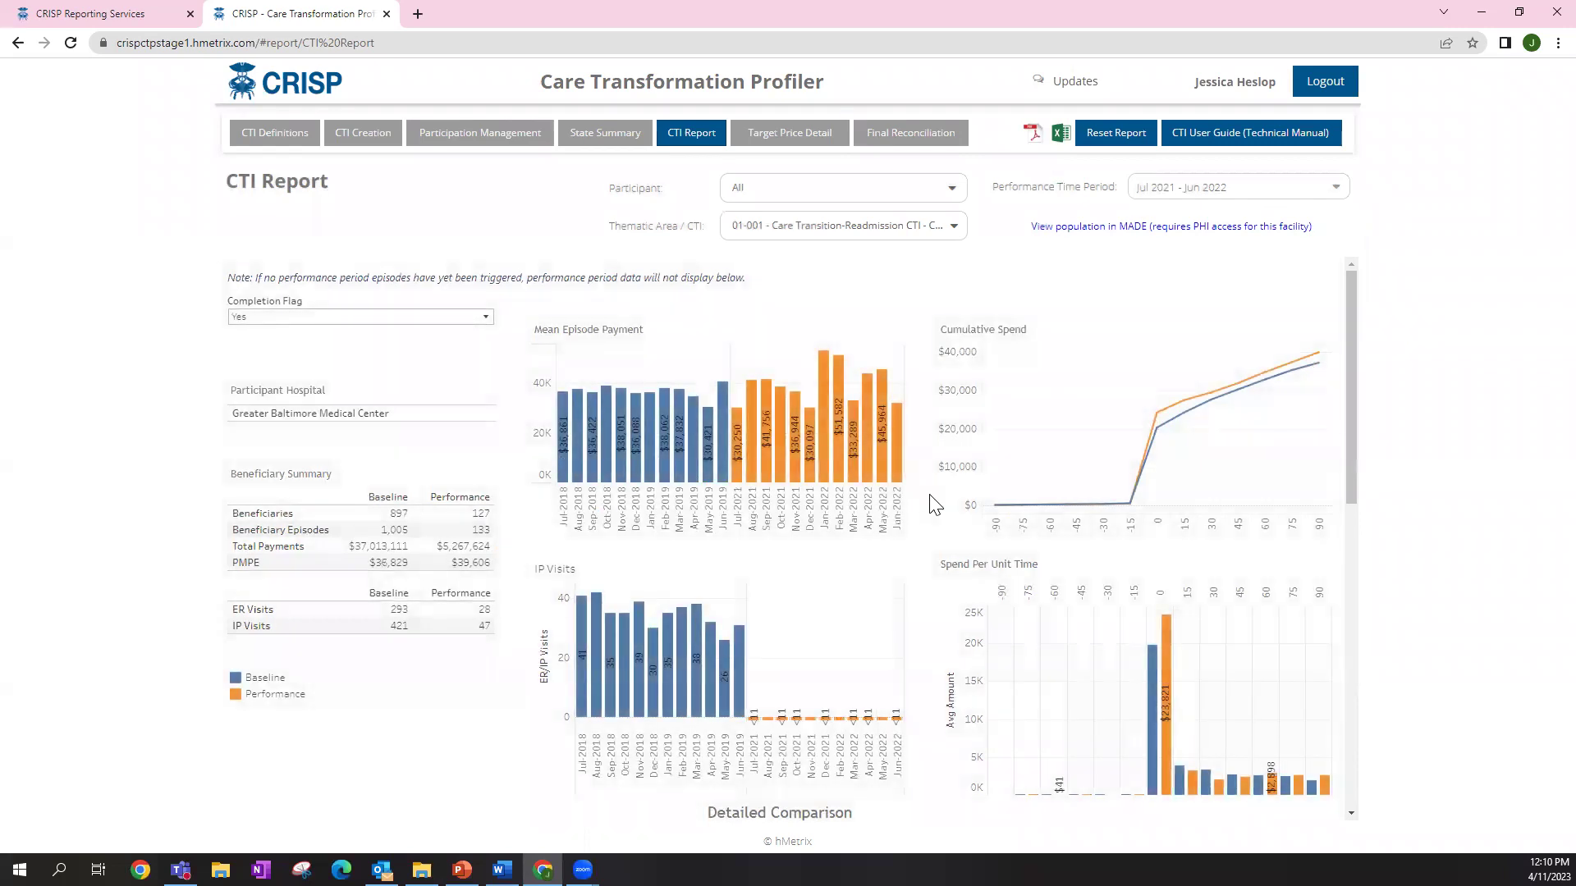
{"action": "mouse_move", "coordinate": [1309, 392]}
{"action": "left_click_drag", "start_coordinate": [1352, 414], "coordinate": [1334, 316]}
Switch the report to the Primary Care CTI 03b-002 - Holy Cross MDPCP after browsing the thematic areas
{"action": "left_click", "coordinate": [955, 231]}
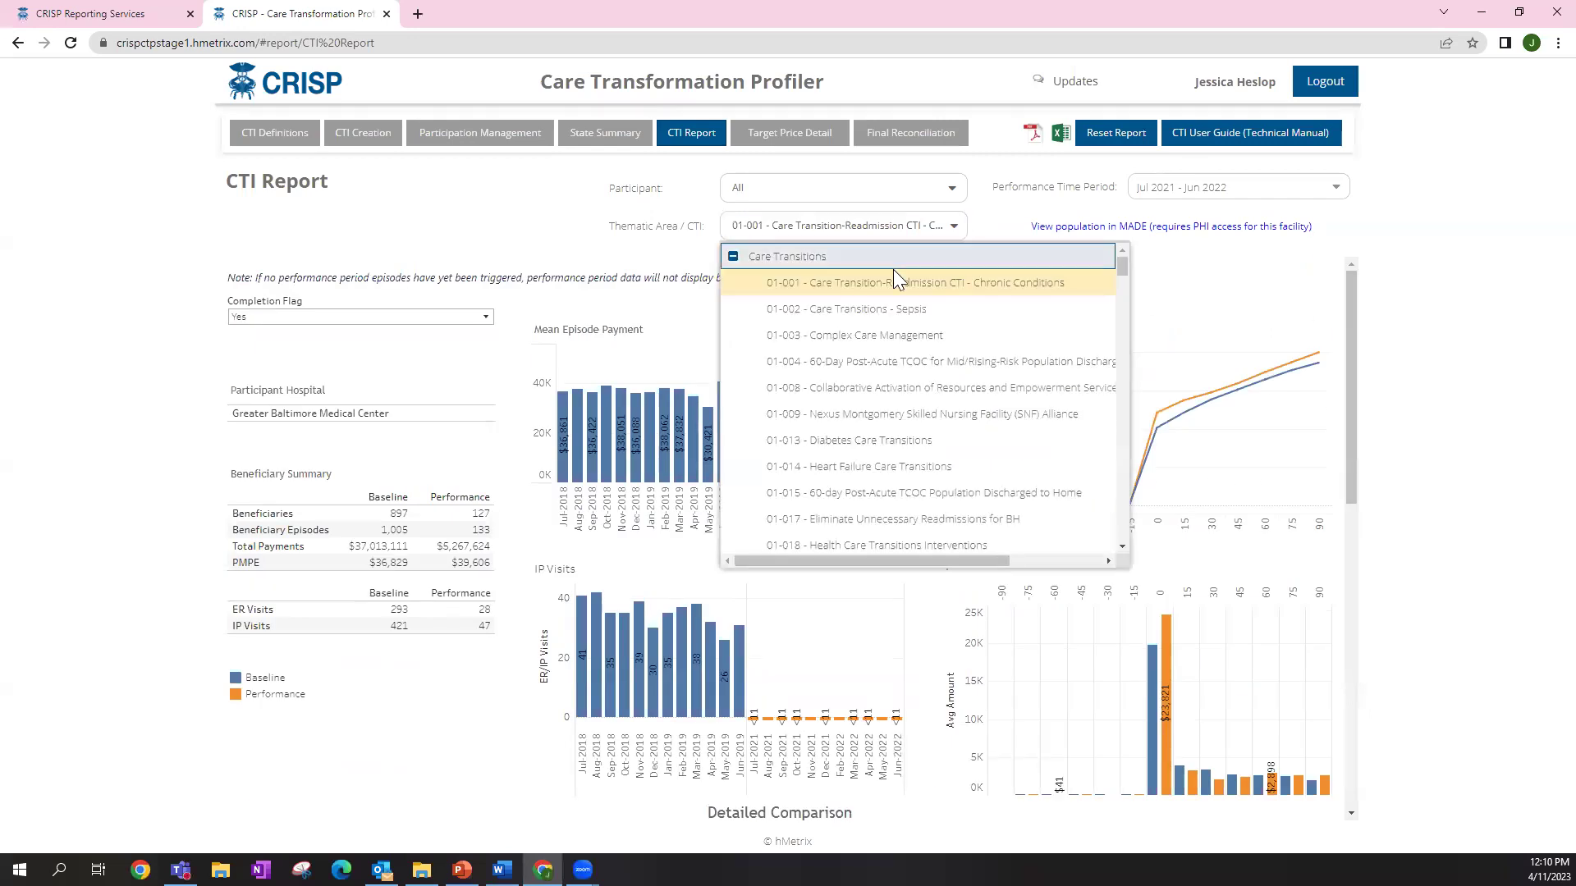
{"action": "left_click", "coordinate": [732, 257]}
{"action": "left_click", "coordinate": [733, 311]}
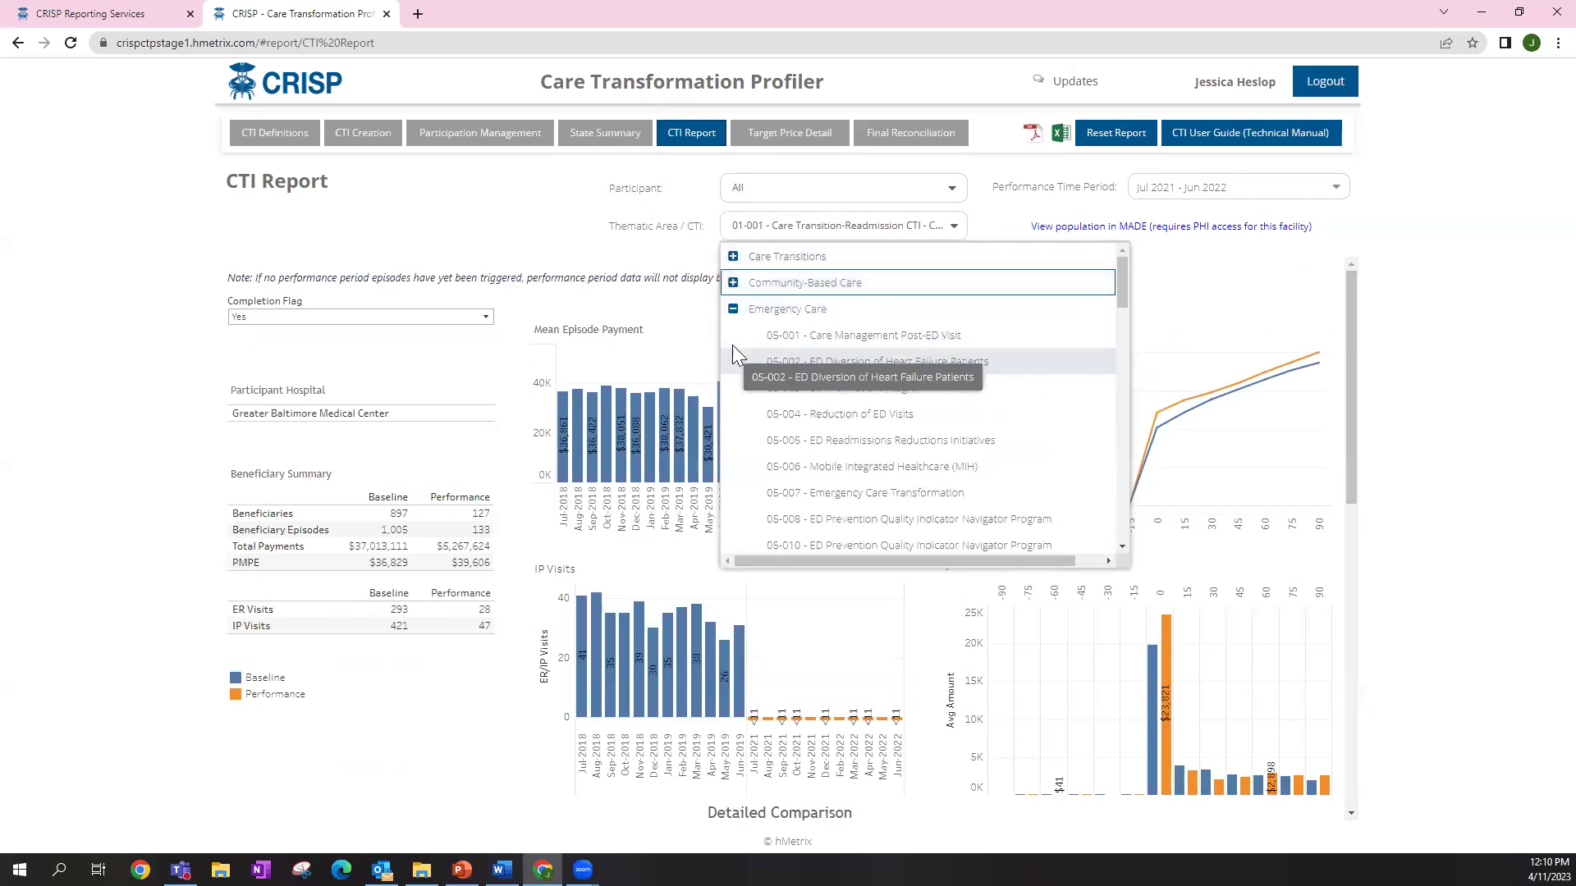
{"action": "left_click", "coordinate": [733, 309]}
{"action": "left_click", "coordinate": [733, 335]}
{"action": "left_click", "coordinate": [733, 335]}
{"action": "left_click", "coordinate": [733, 361]}
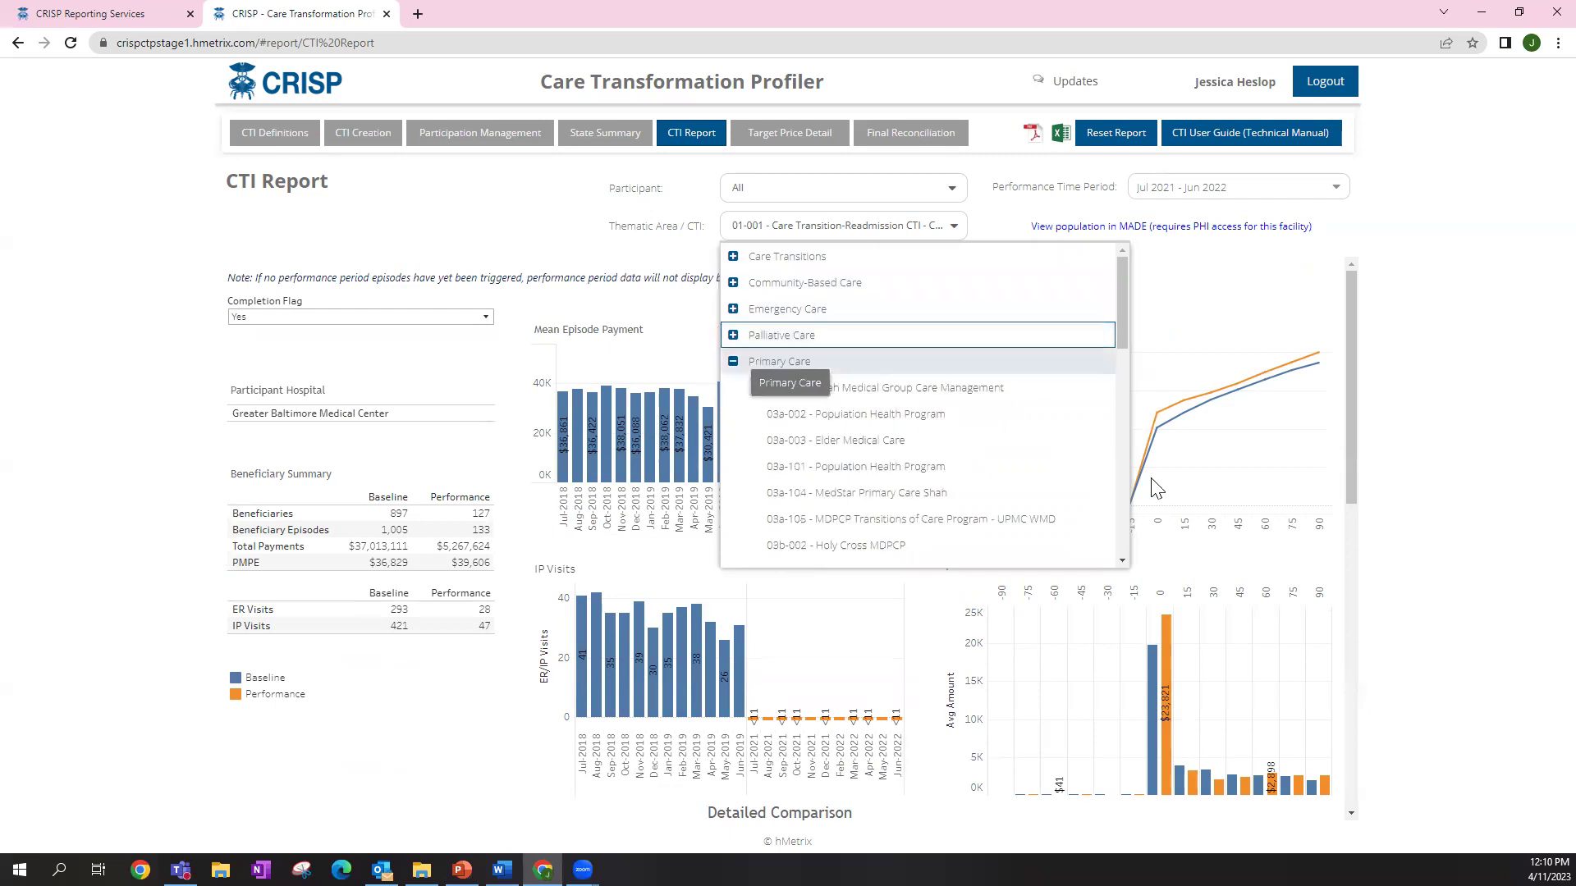
{"action": "scroll", "coordinate": [1090, 514], "scroll_direction": "down", "scroll_amount": 4}
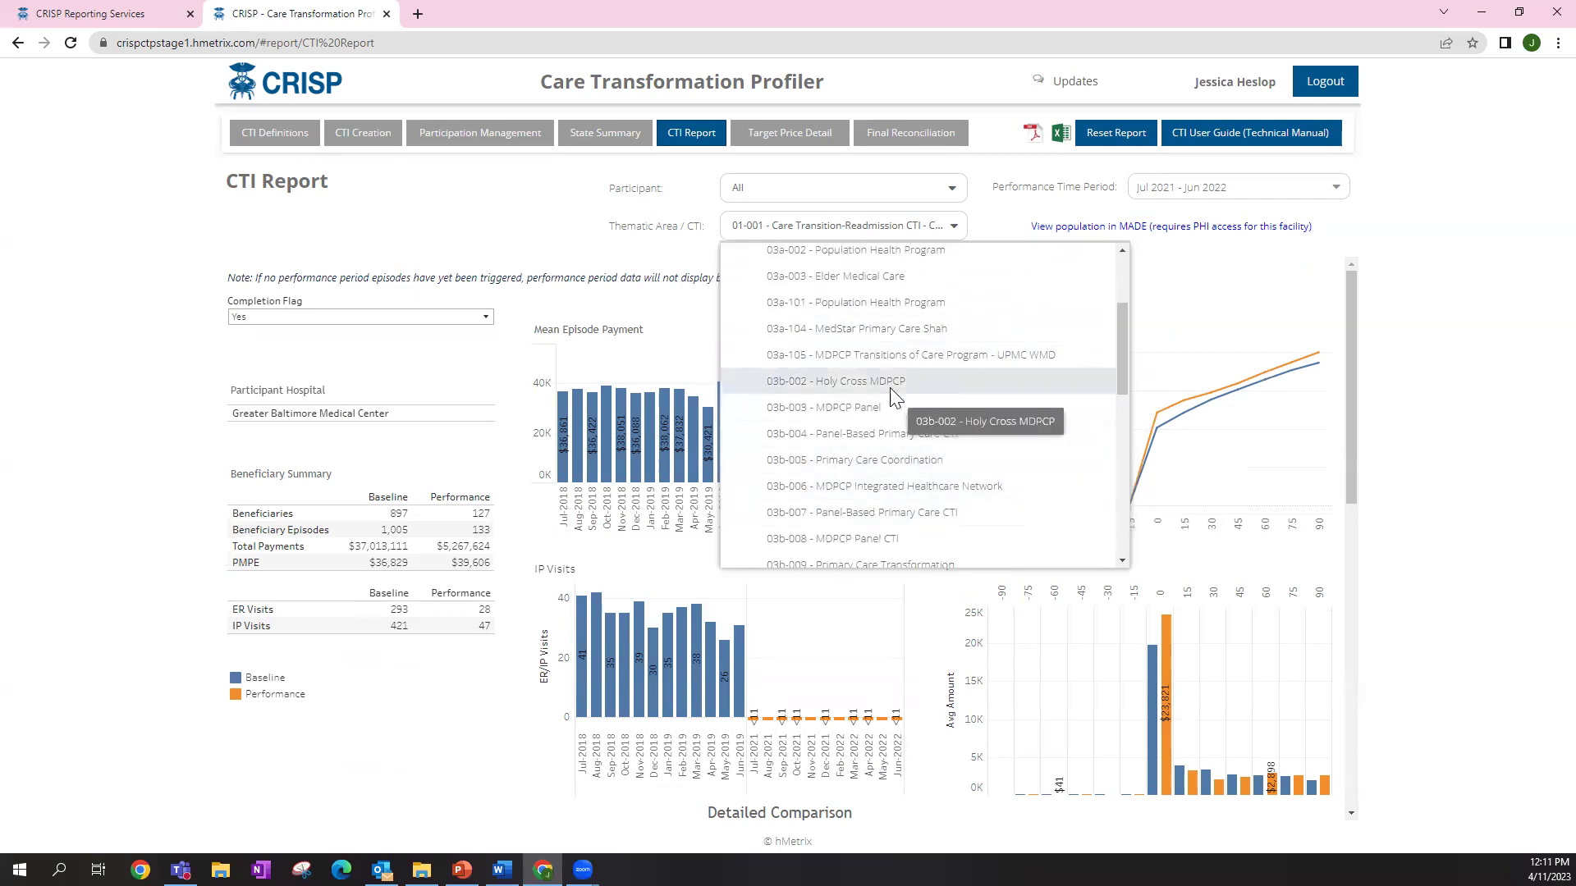
{"action": "left_click", "coordinate": [879, 381]}
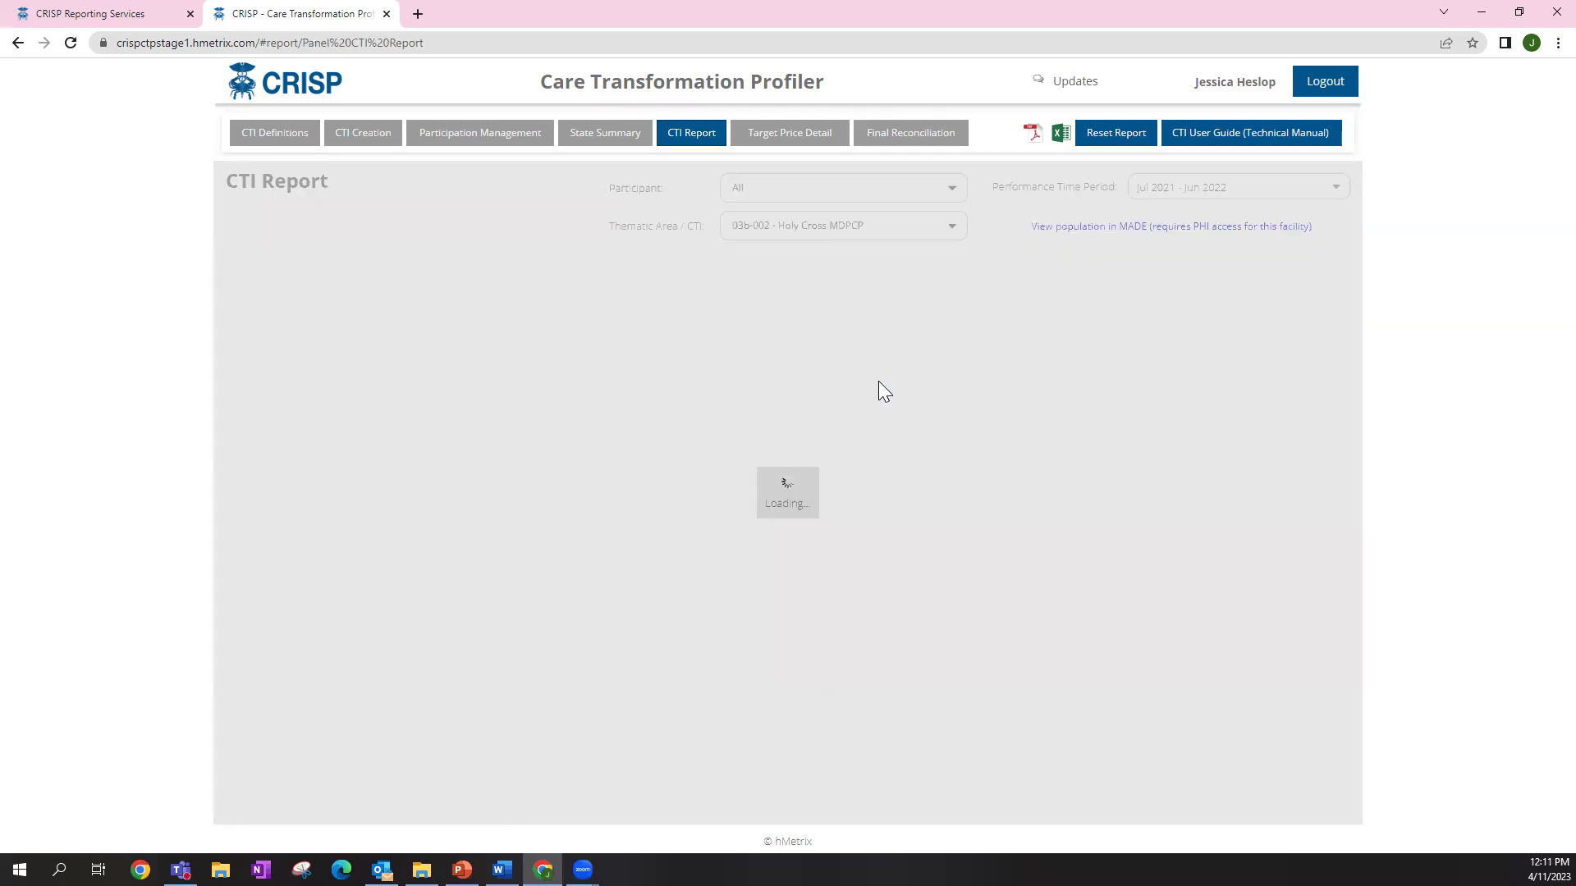